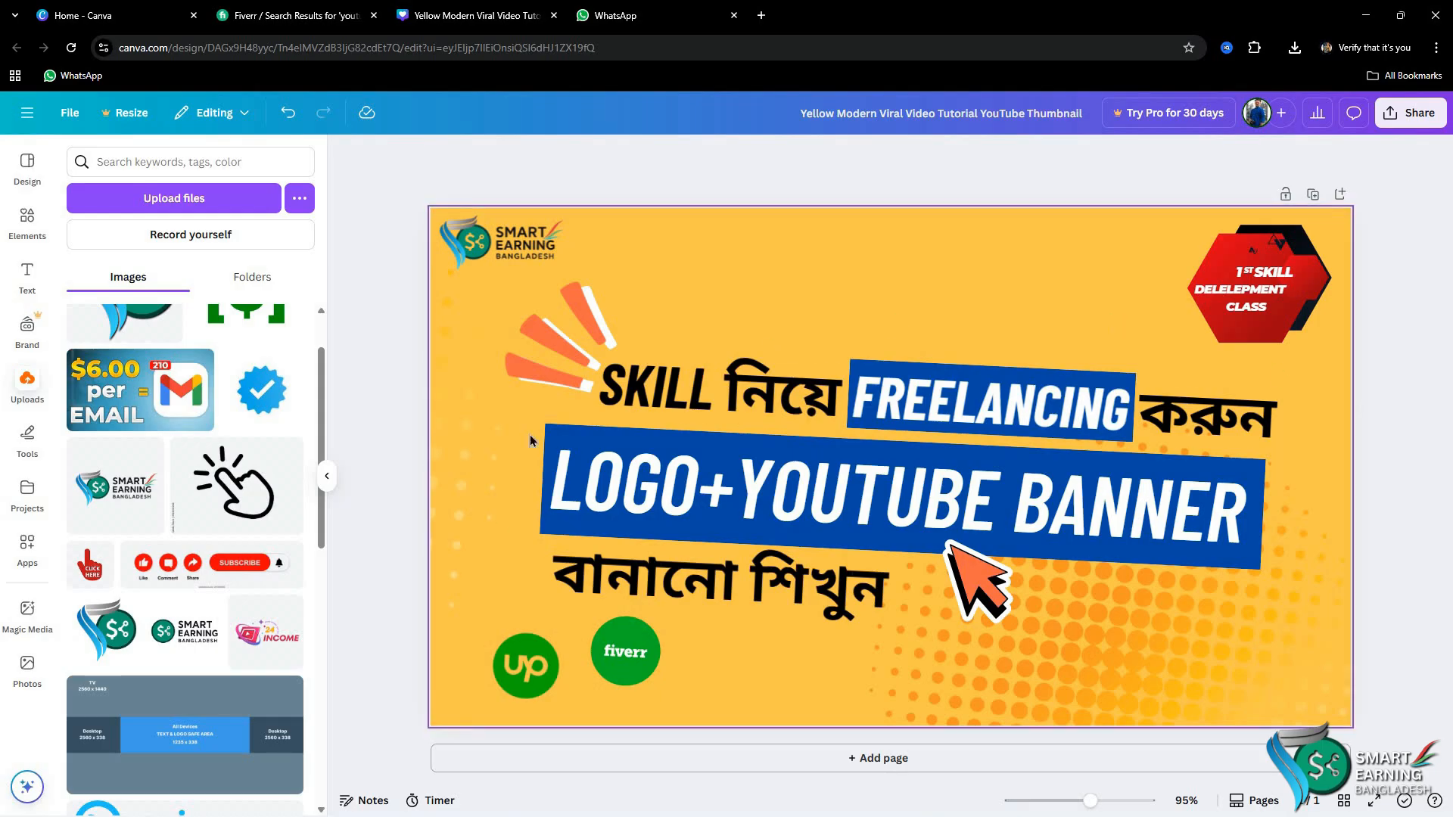
Step: Switch to Fiverr and examine the gigs and starting prices in the "youtube banner and logo" search results
left_click(317, 13)
scroll(315, 134, "down", 2)
scroll(314, 134, "up", 2)
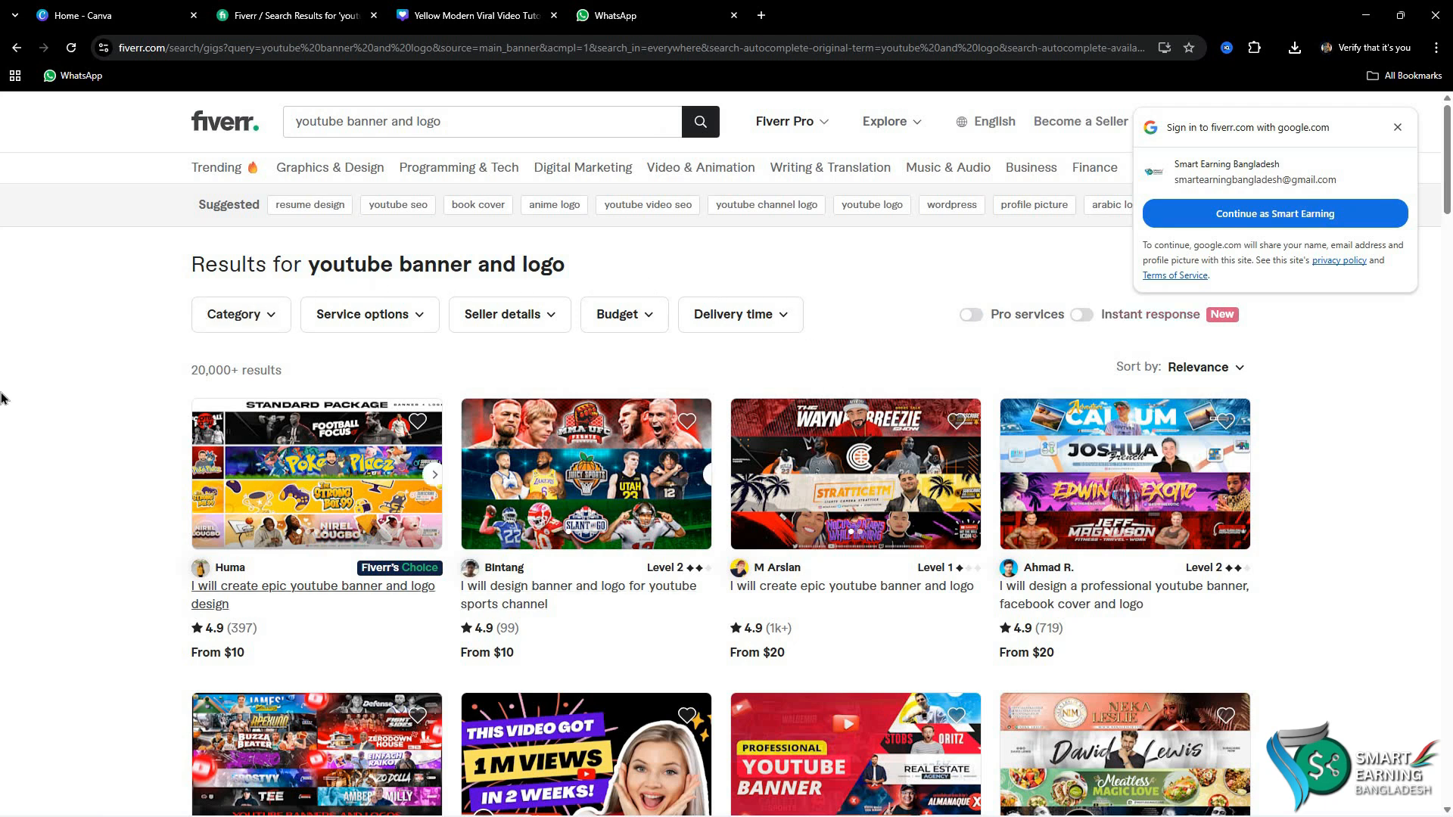
scroll(461, 392, "down", 2)
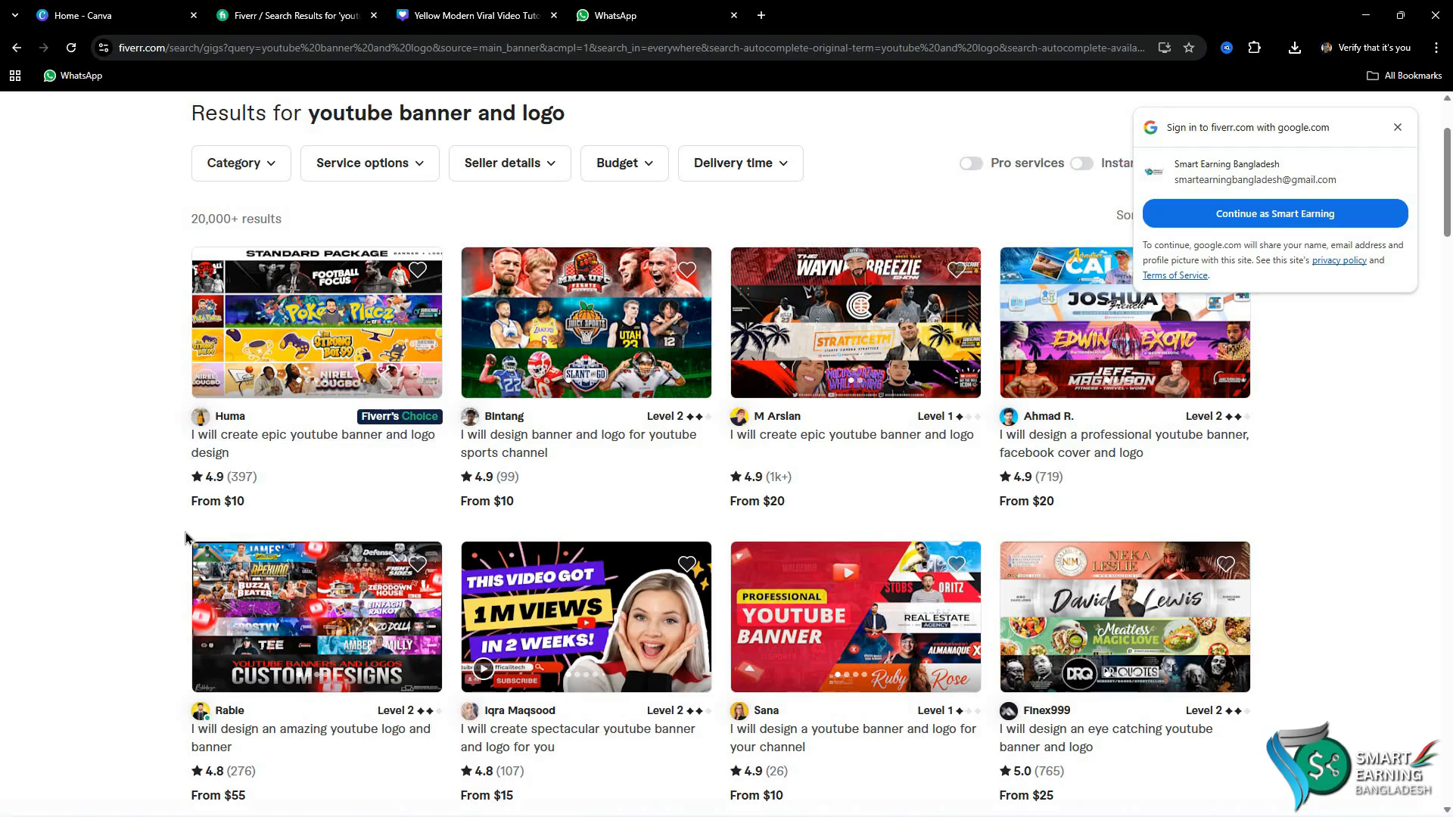
scroll(203, 497, "down", 1)
scroll(203, 497, "down", 1)
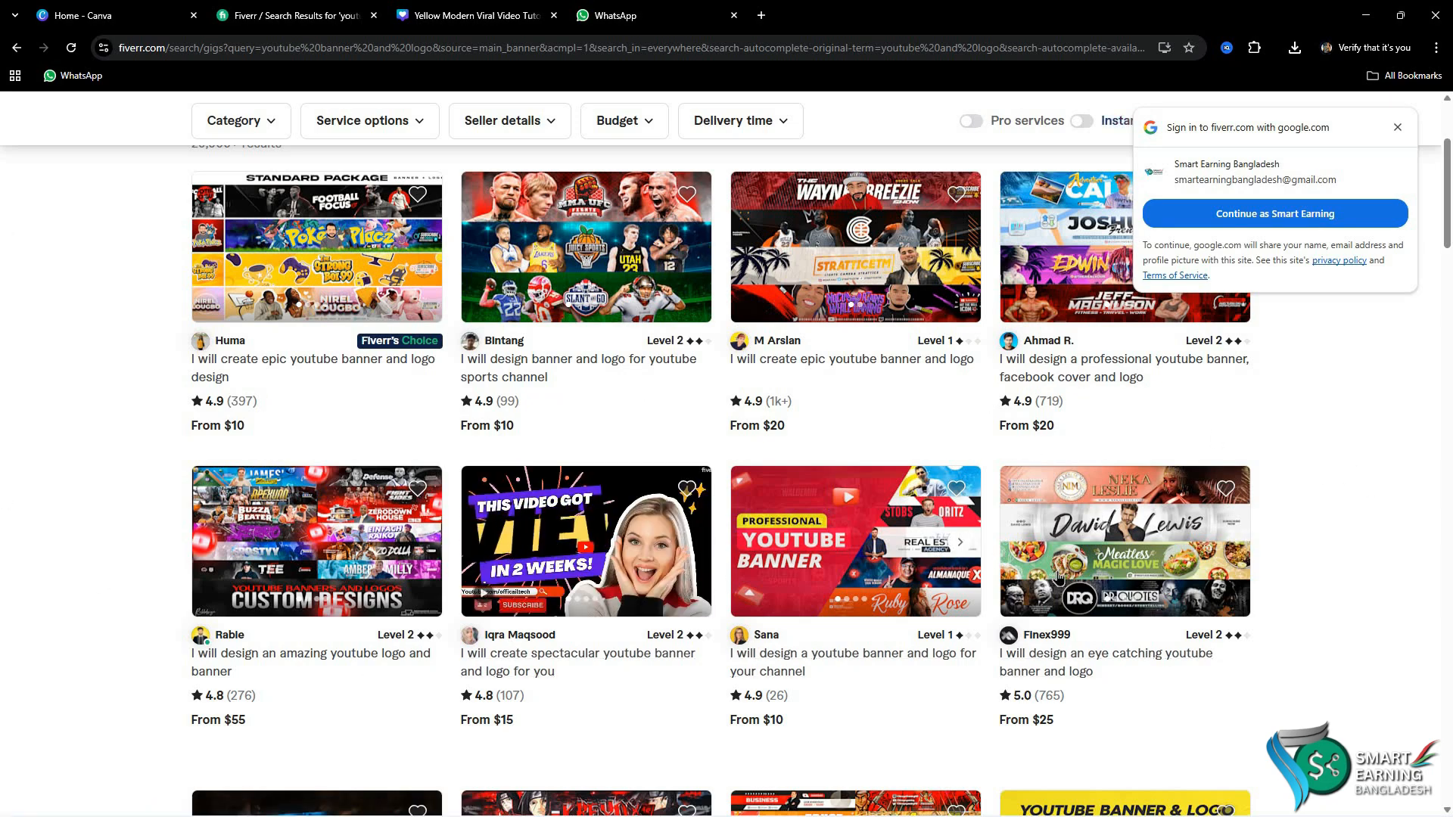
scroll(884, 749, "up", 1)
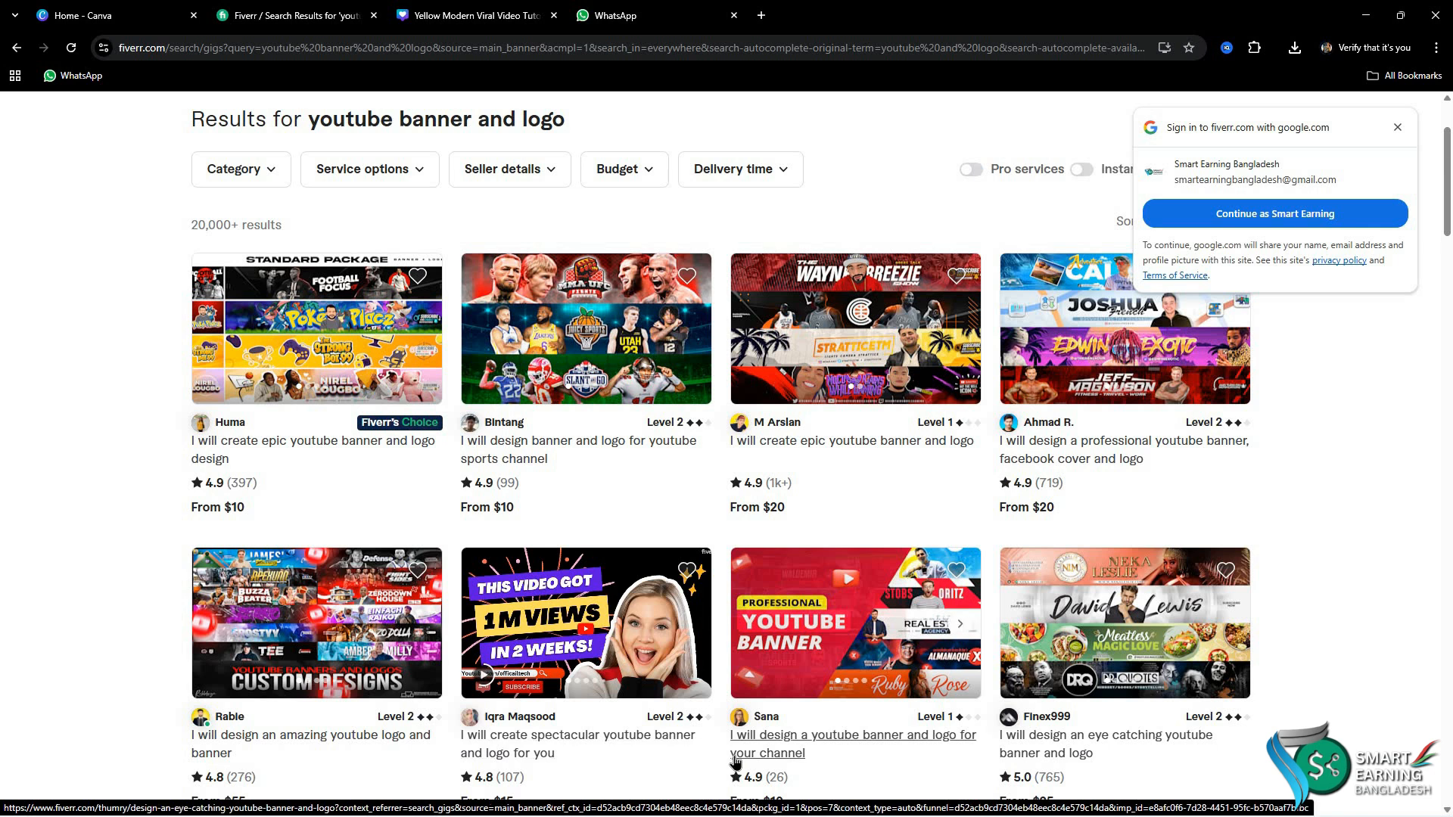
scroll(734, 760, "up", 2)
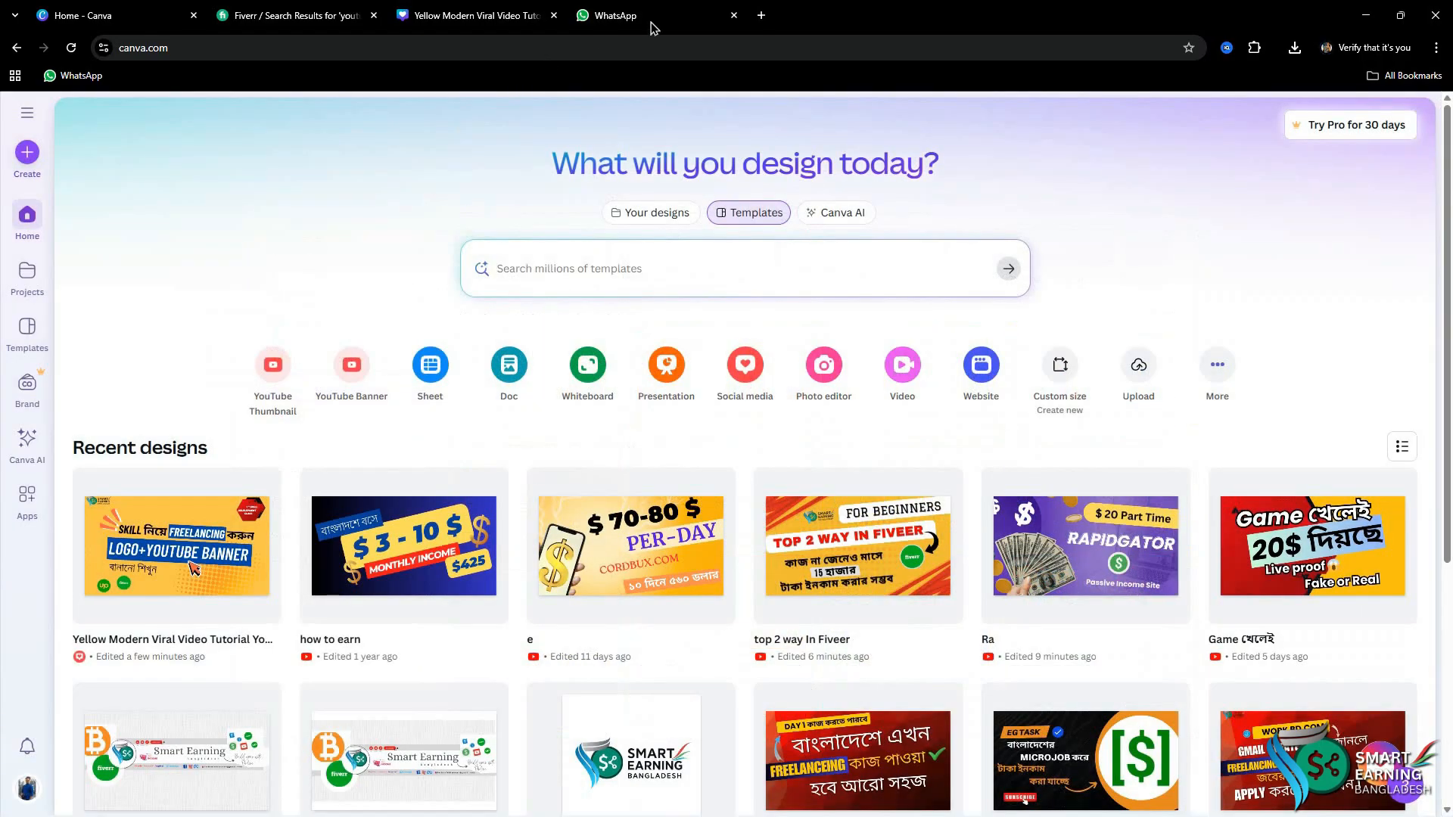
Step: Look over the design types and recent designs on the Canva home page
left_click(761, 15)
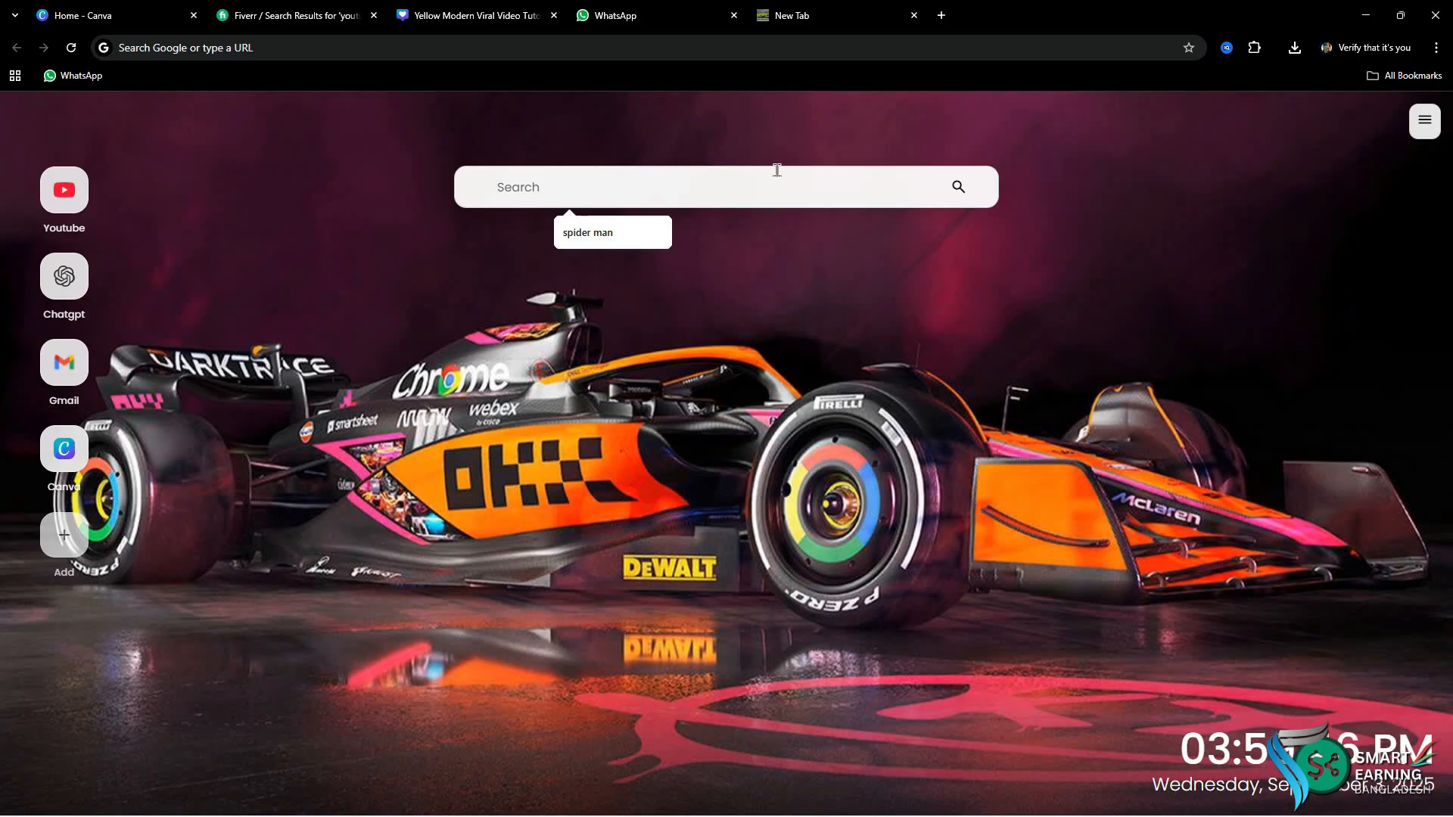
left_click(914, 15)
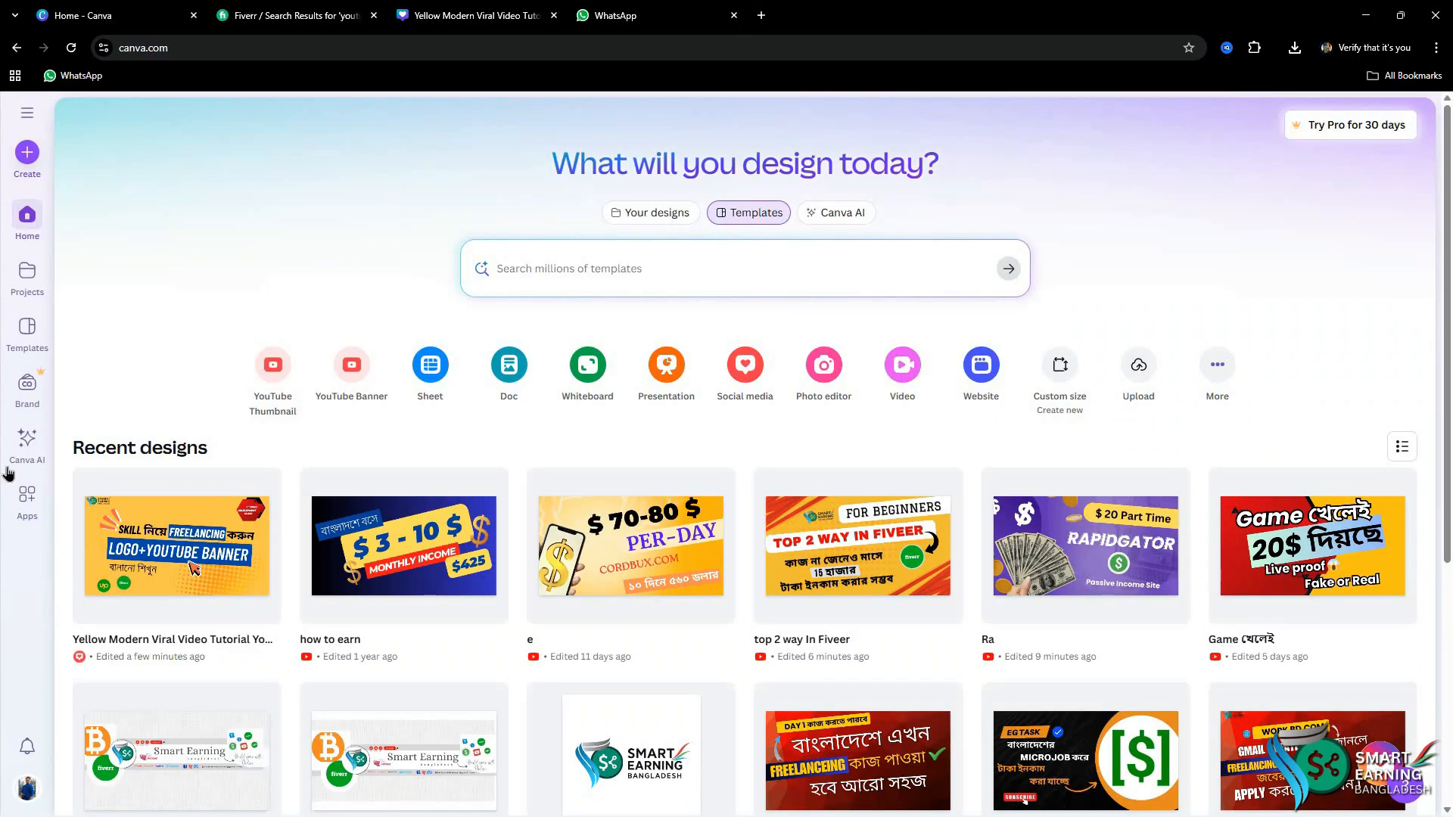
scroll(672, 252, "down", 2)
scroll(592, 255, "up", 2)
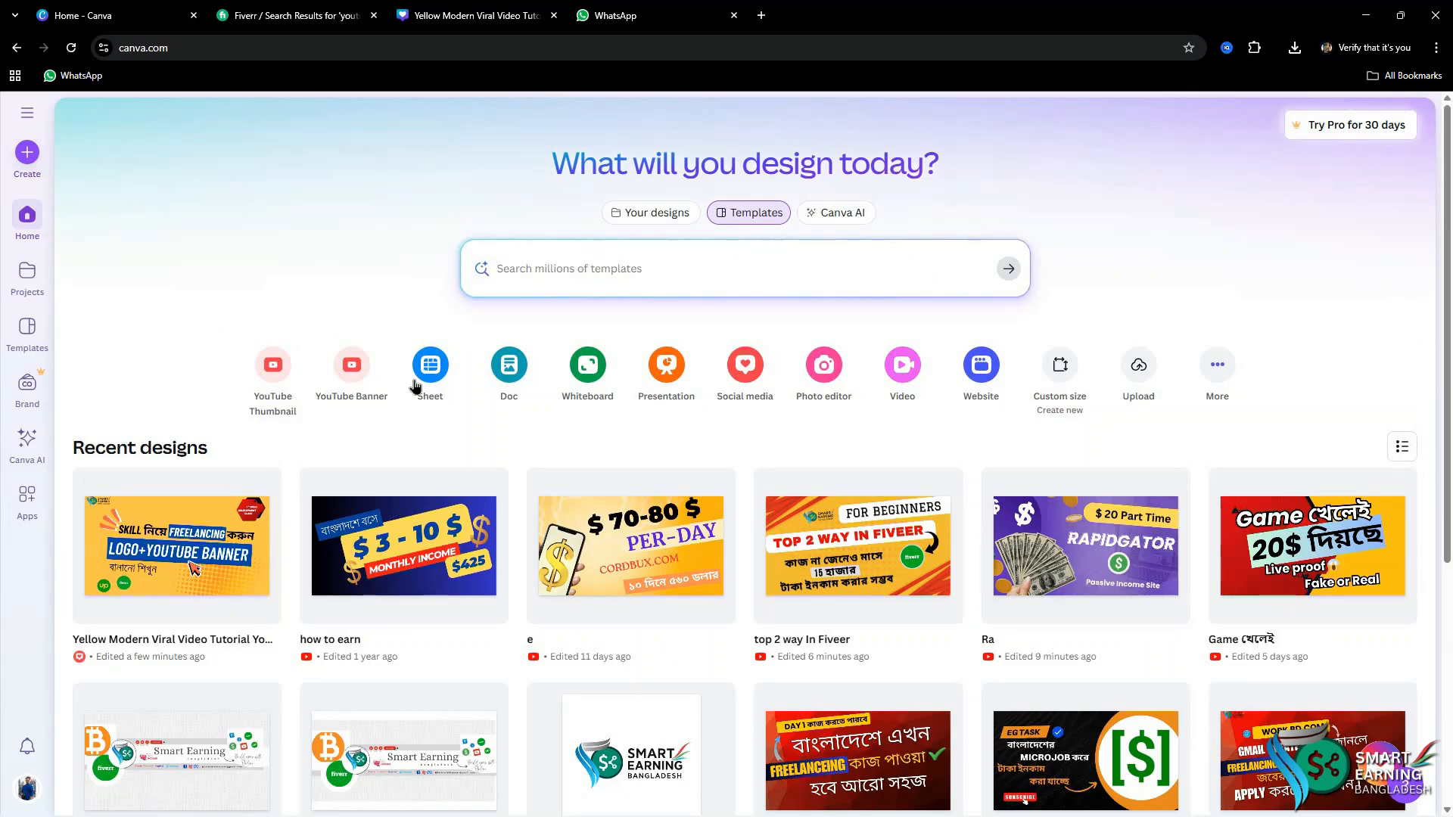
scroll(413, 380, "down", 2)
scroll(651, 465, "down", 2)
scroll(908, 755, "down", 1)
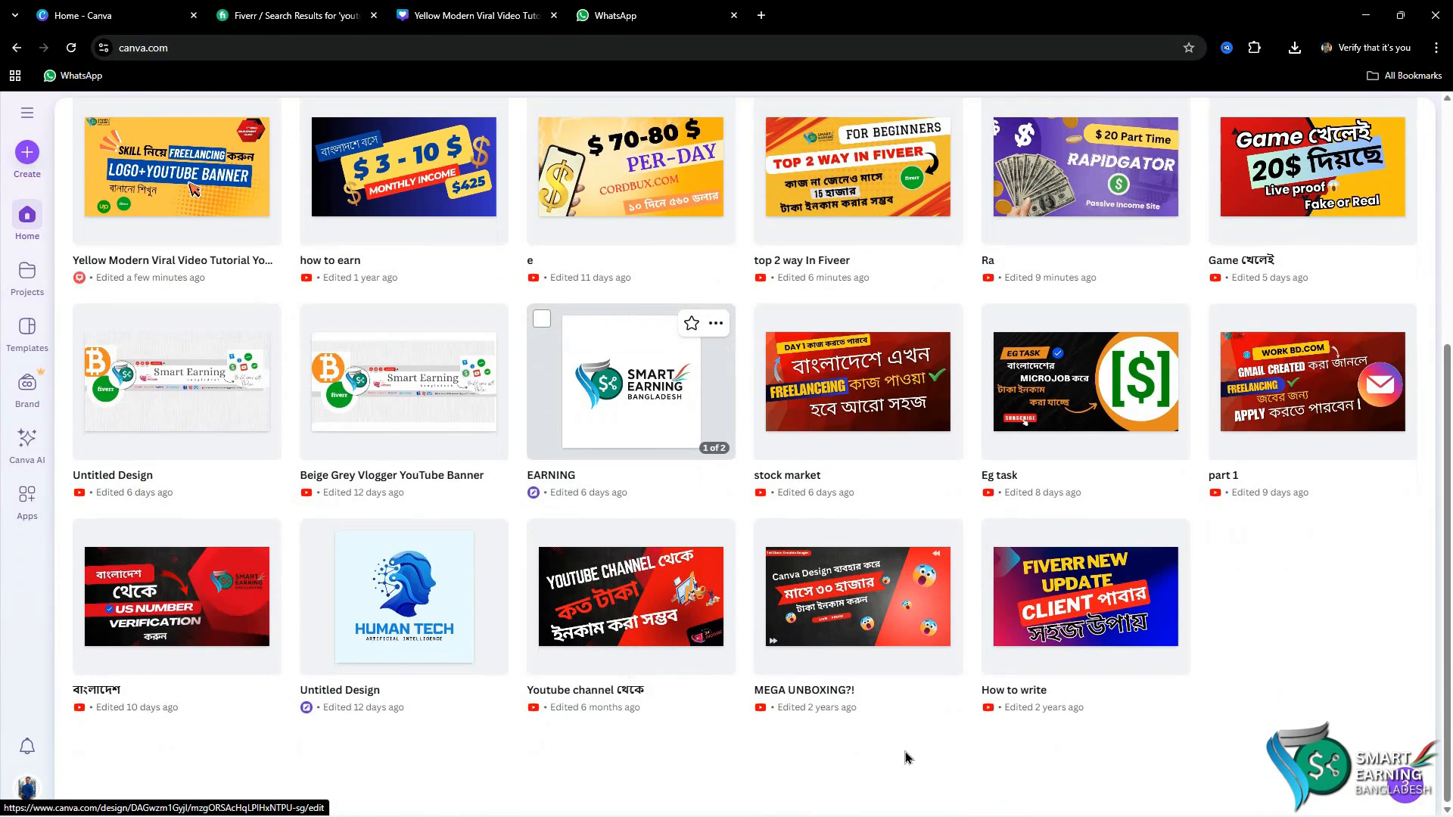
scroll(895, 545, "up", 4)
scroll(780, 496, "up", 1)
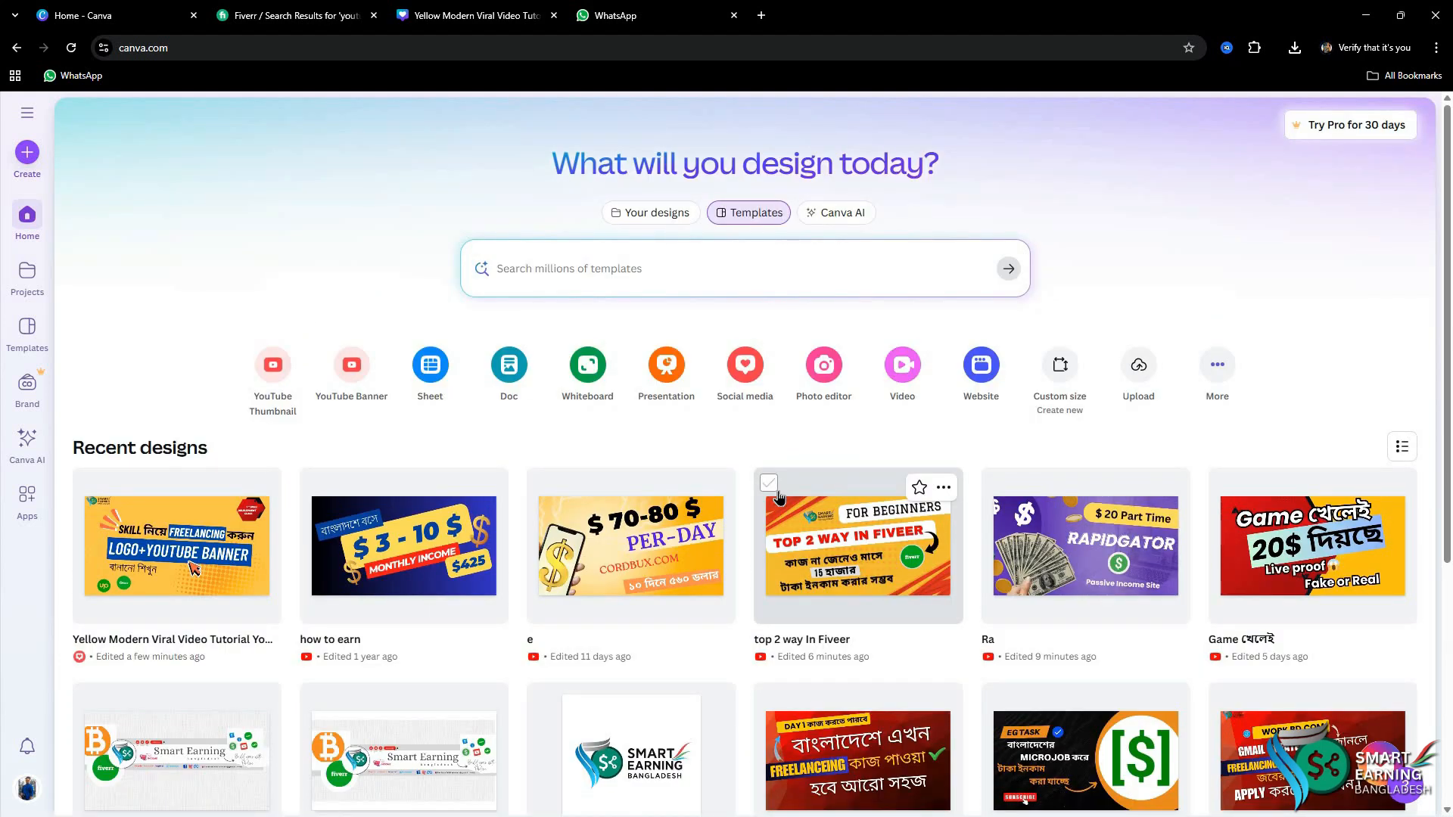
scroll(779, 496, "down", 2)
scroll(776, 484, "up", 2)
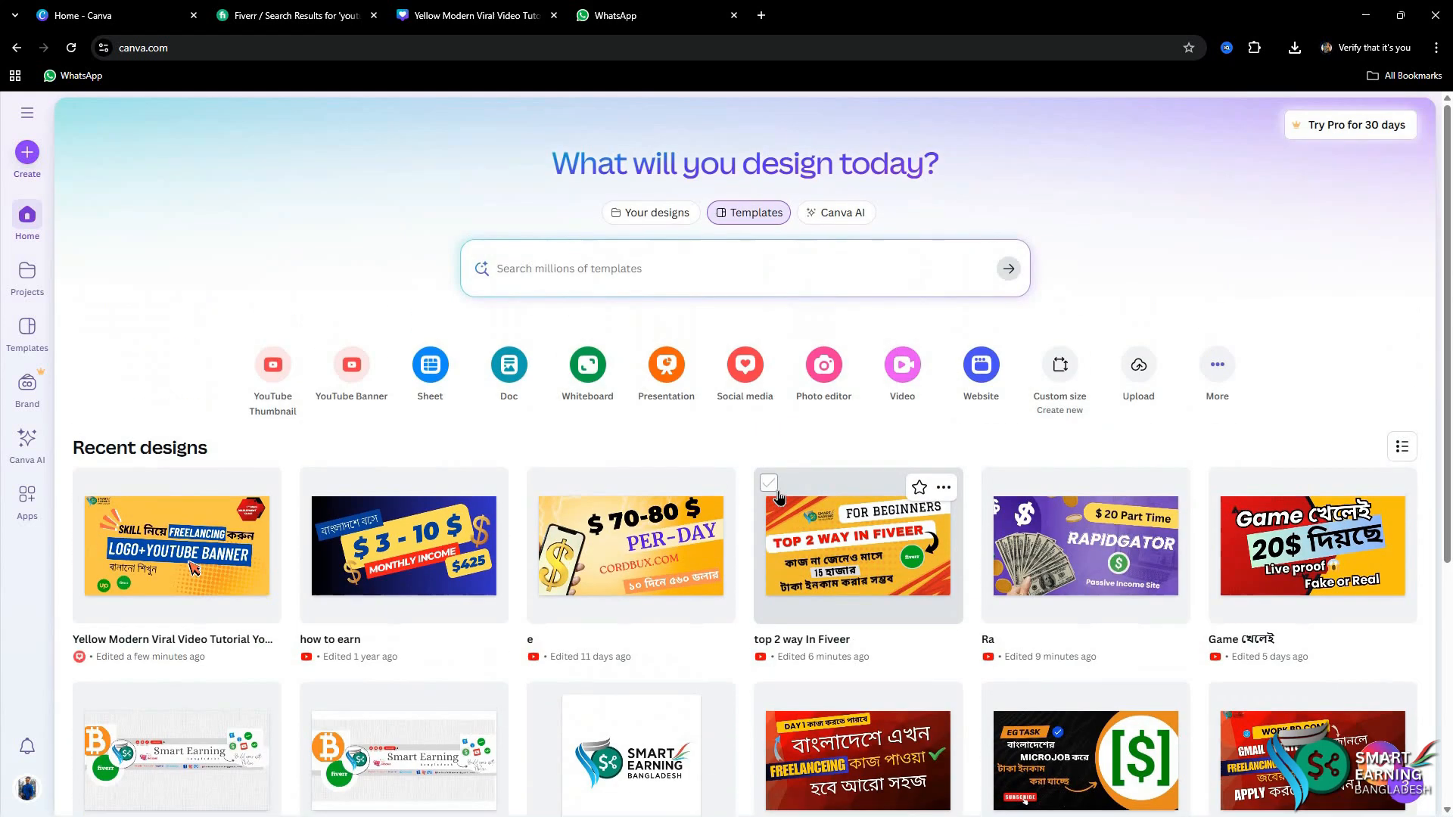
Step: Create a new blank YouTube Banner design from the popular social media formats
left_click(1059, 381)
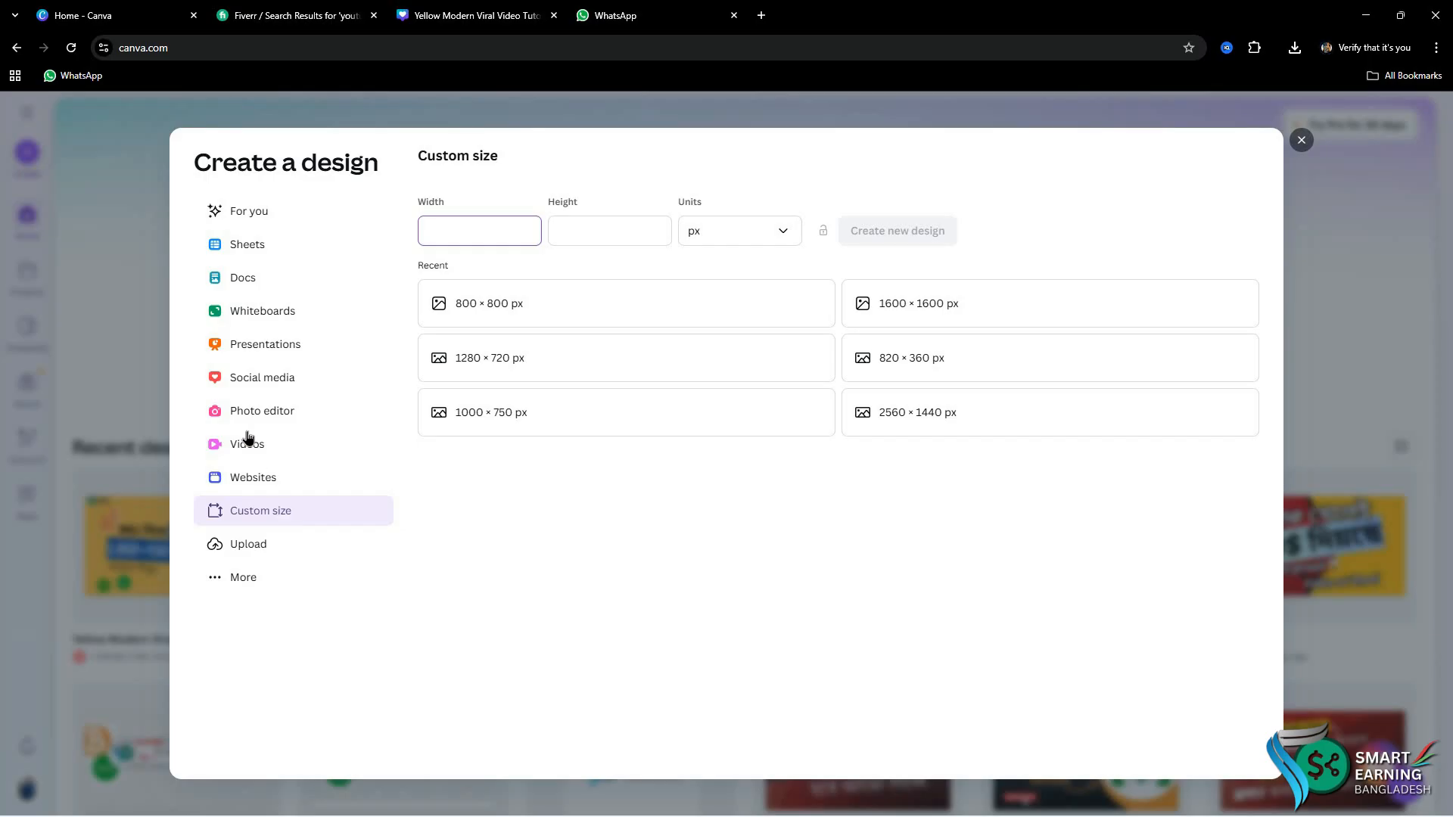
left_click(246, 389)
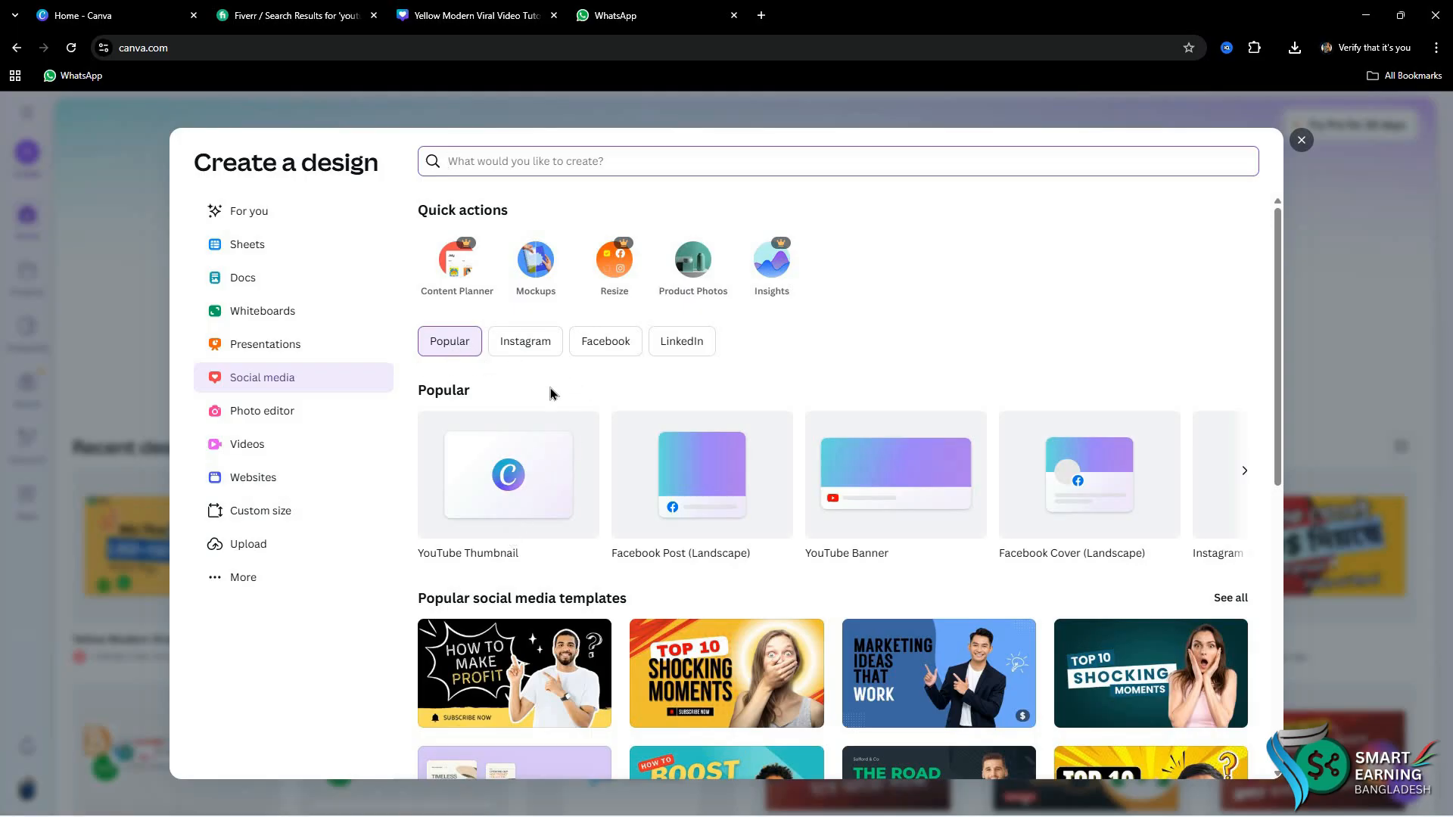
scroll(552, 393, "down", 2)
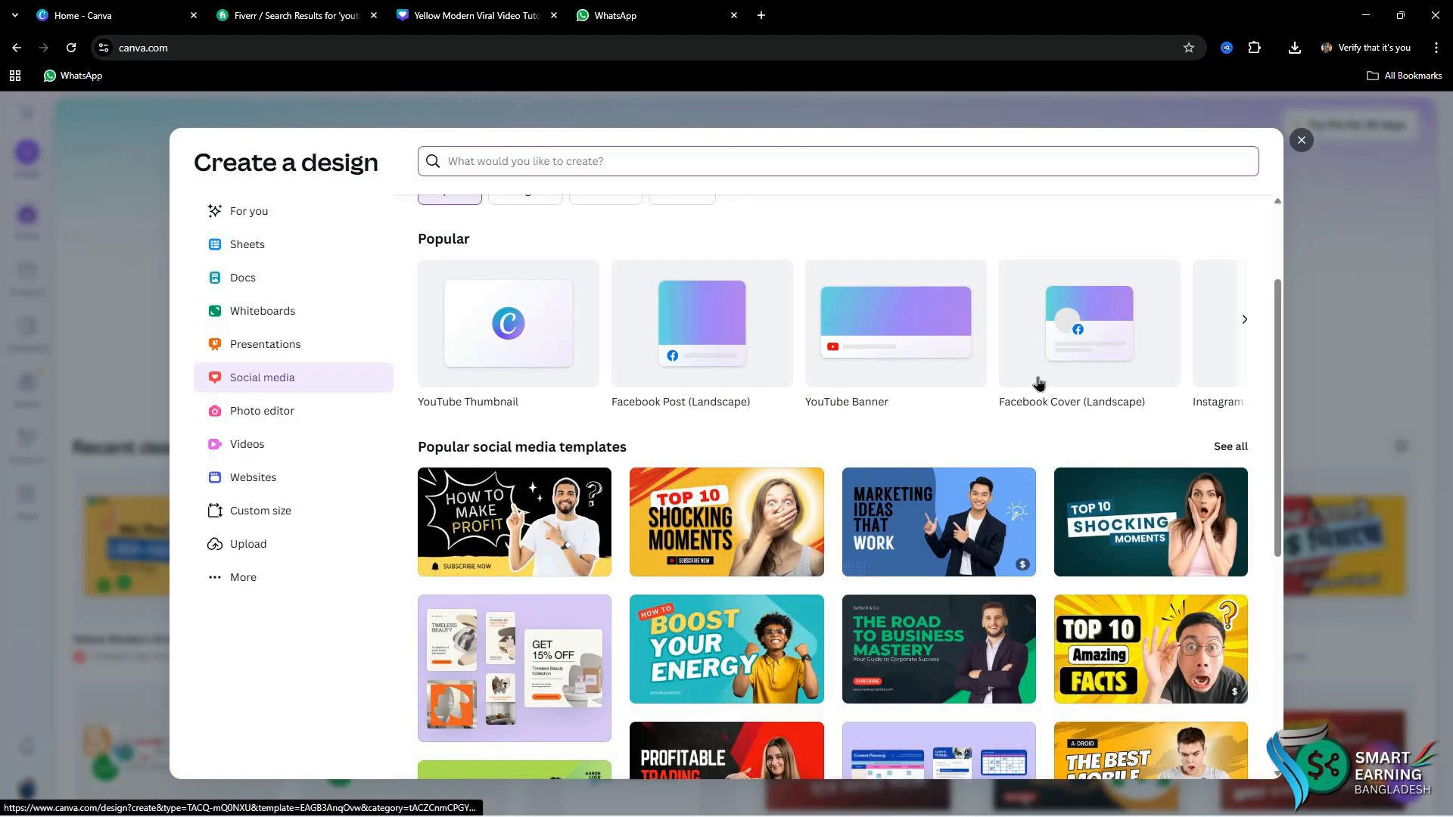
left_click(901, 359)
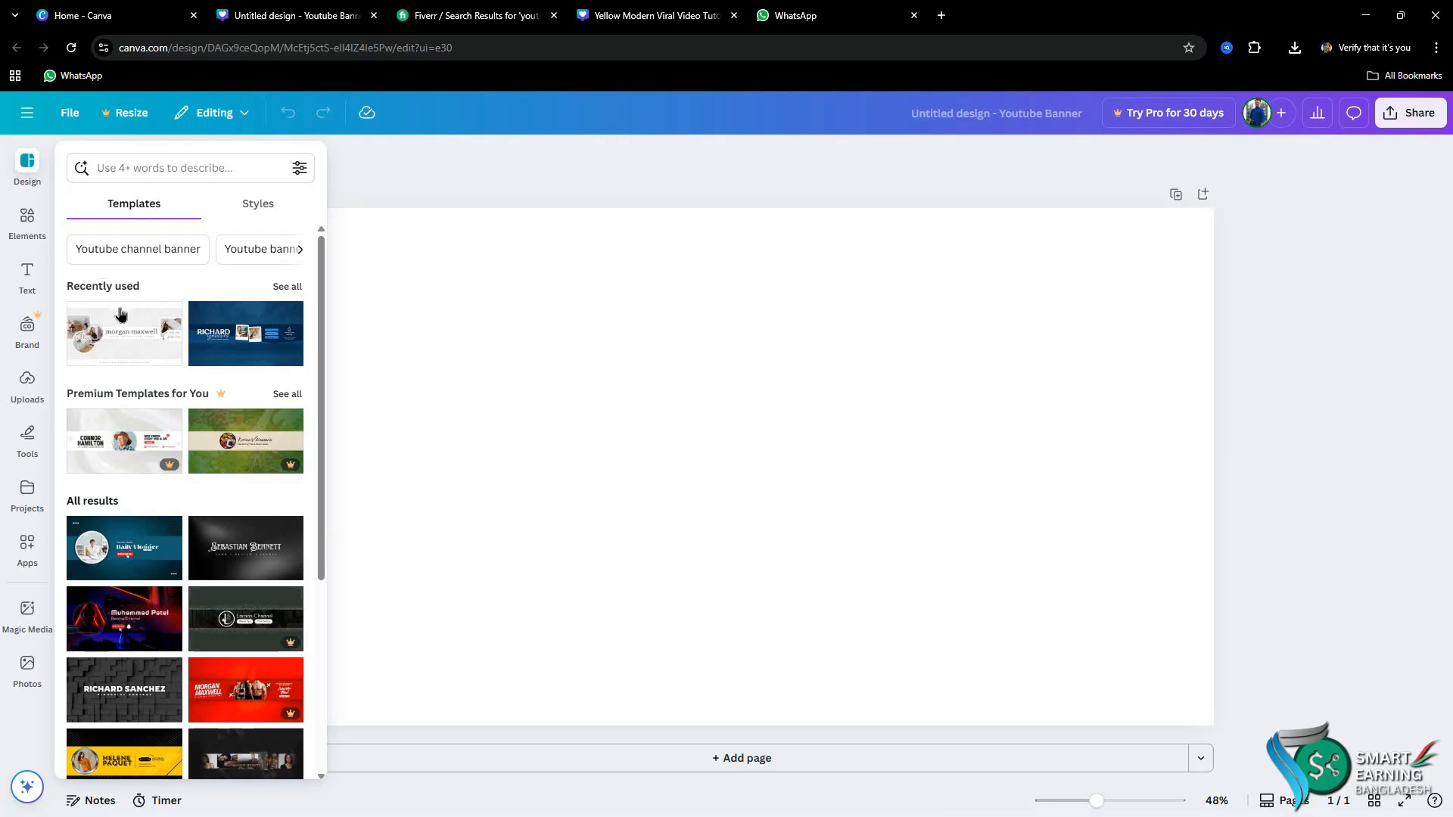
Step: Search the design templates for "youtube banner"
left_click(27, 181)
scroll(184, 401, "down", 4)
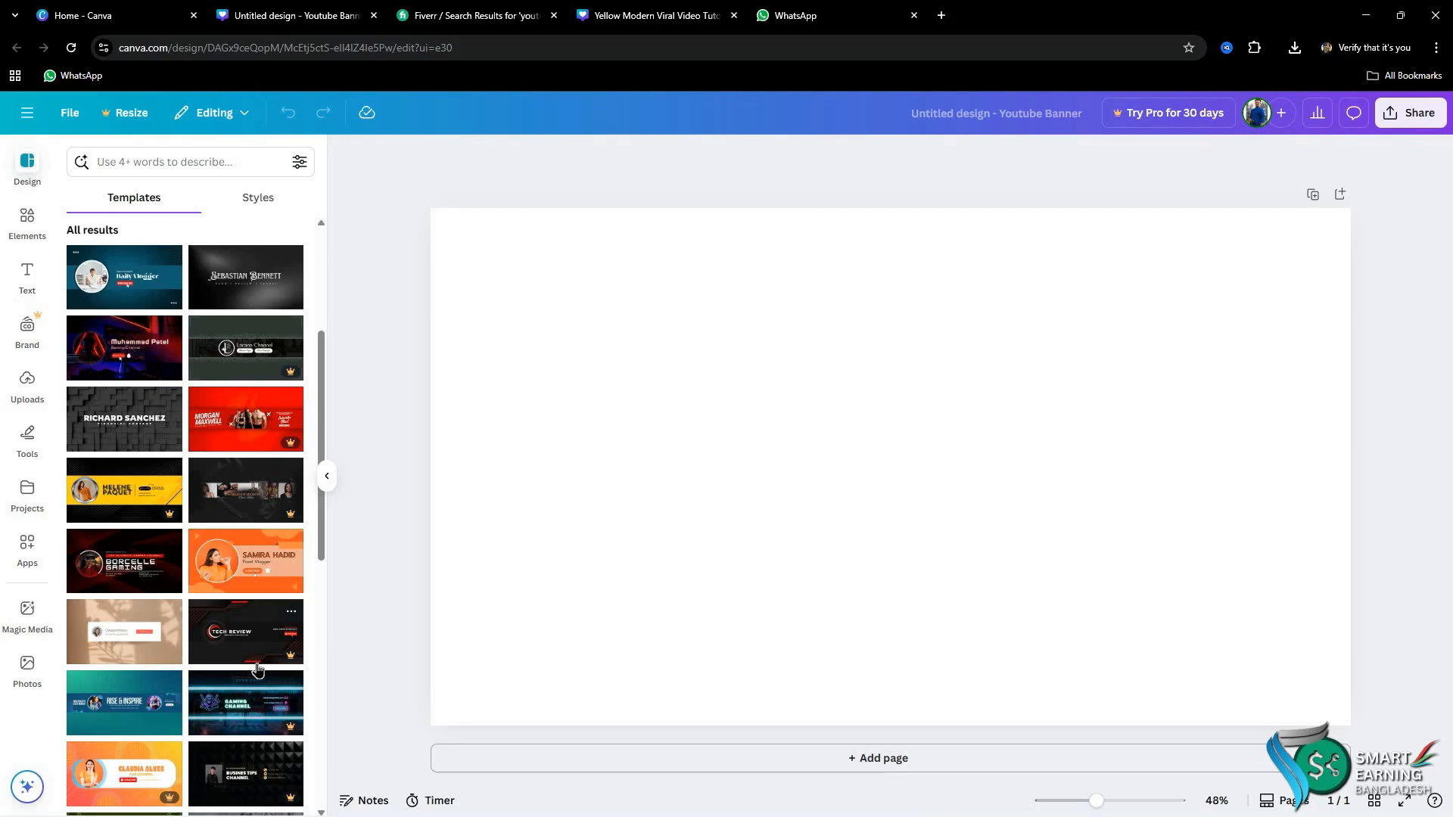
scroll(227, 635, "down", 3)
scroll(152, 302, "up", 5)
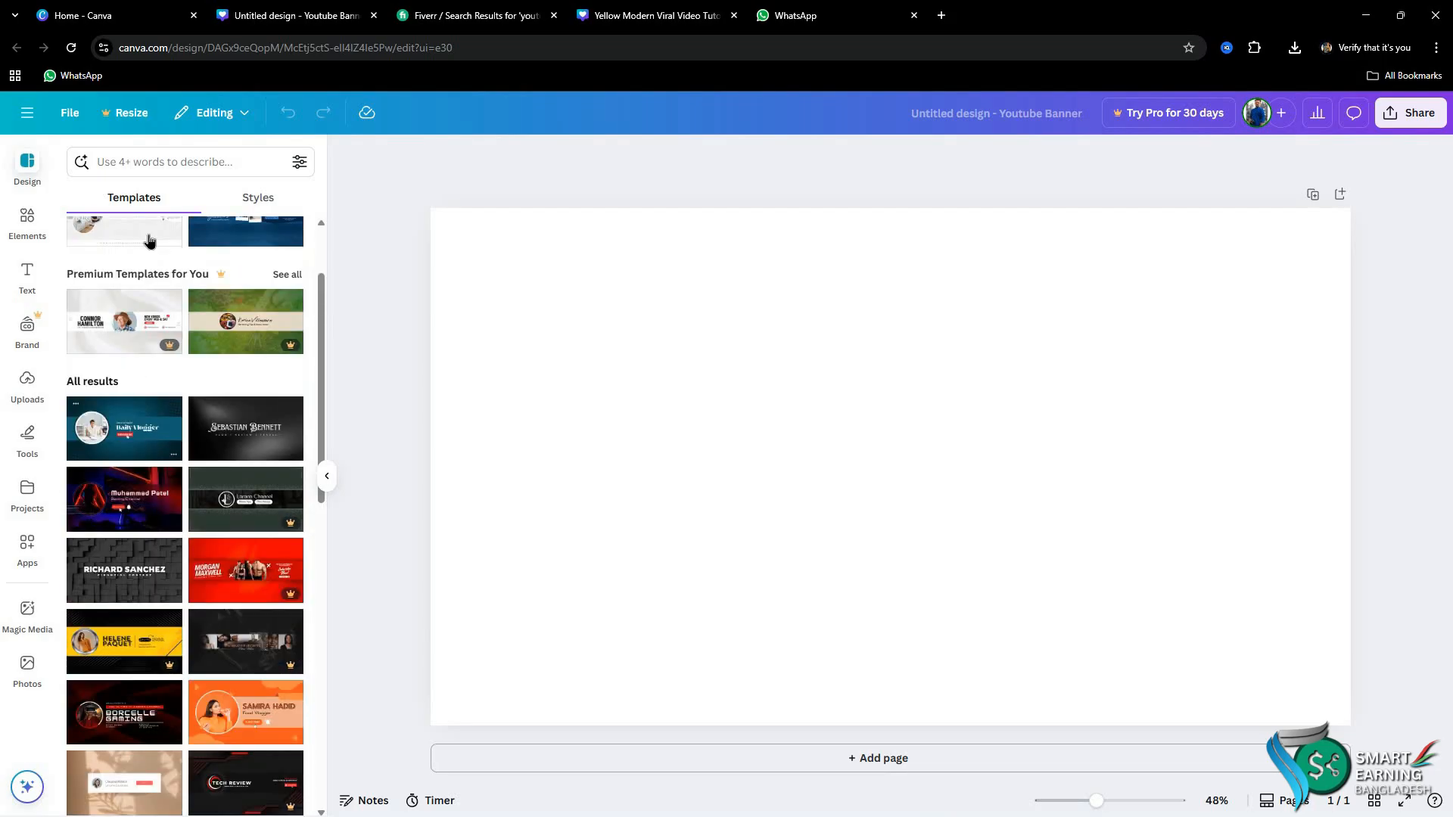
left_click(149, 159)
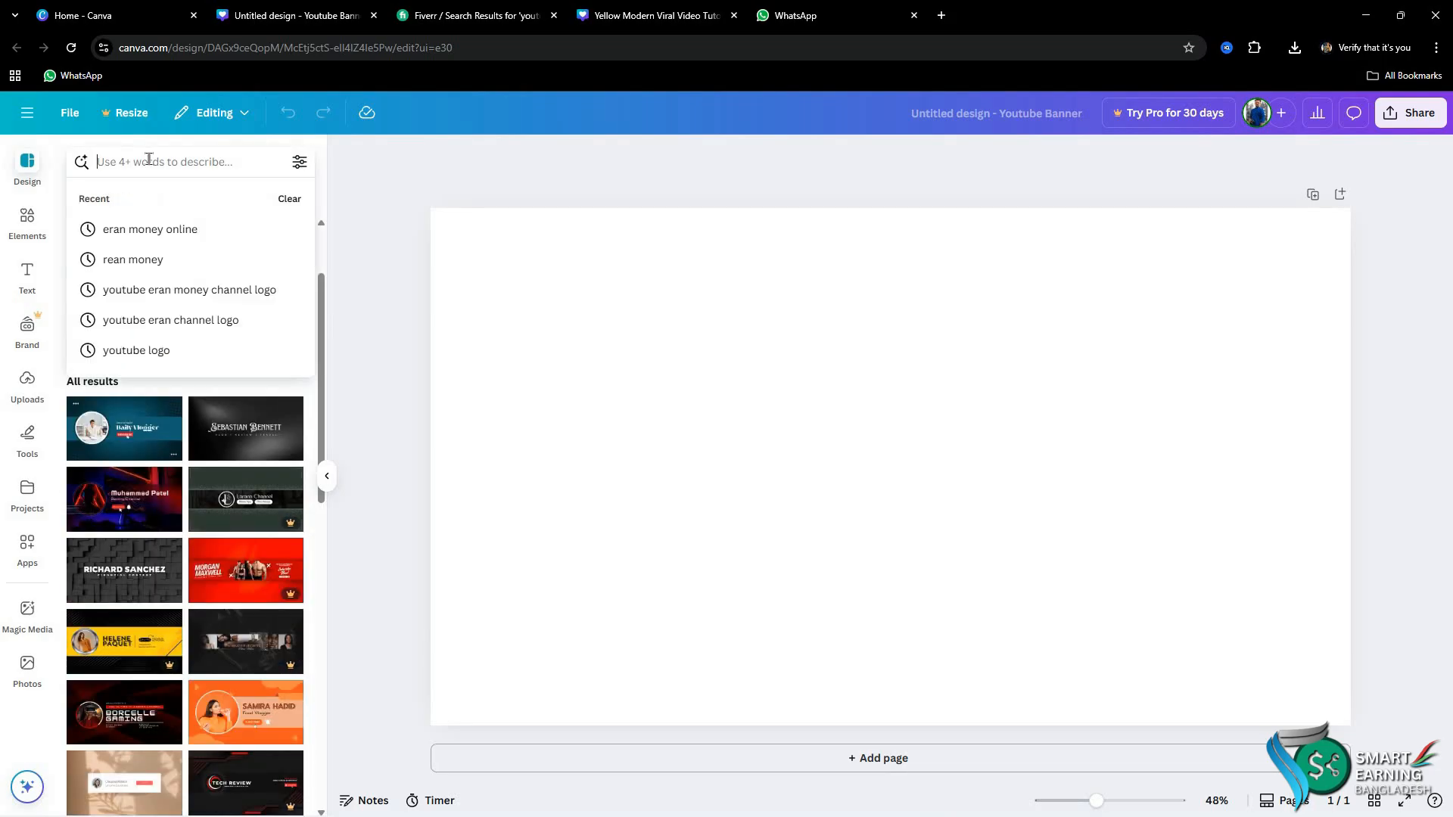
type("yo")
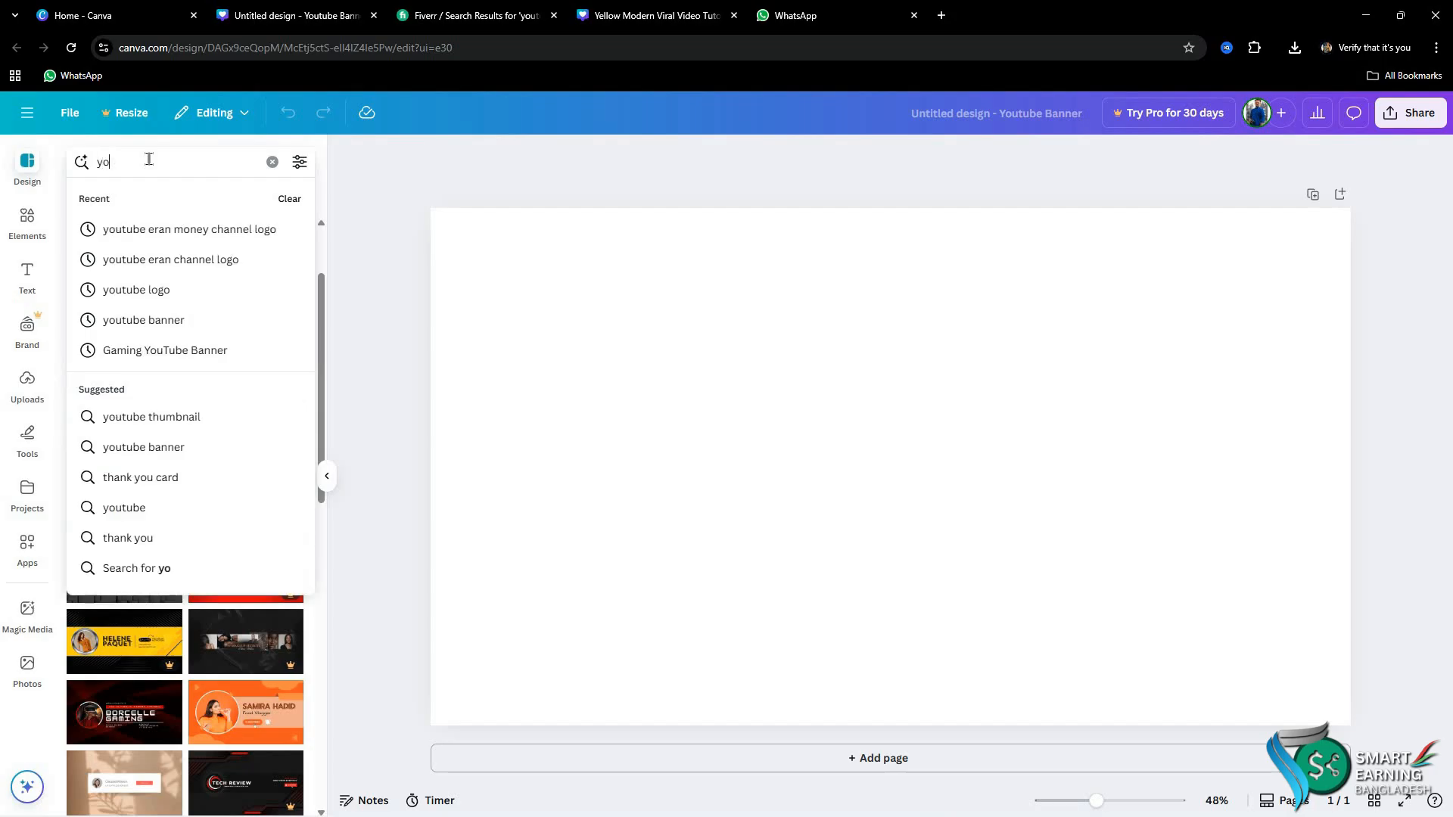
type("utub")
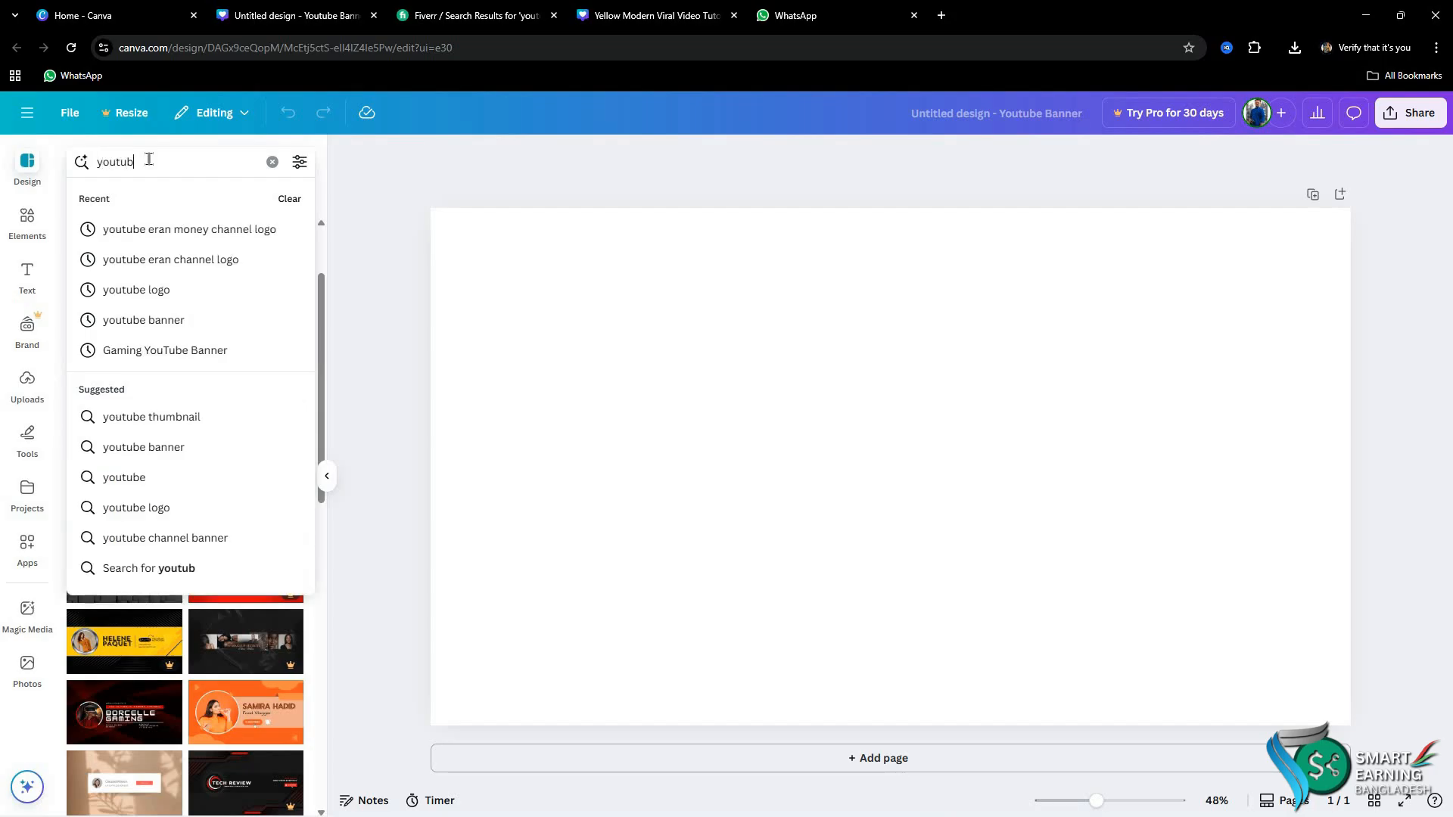
type("e banner")
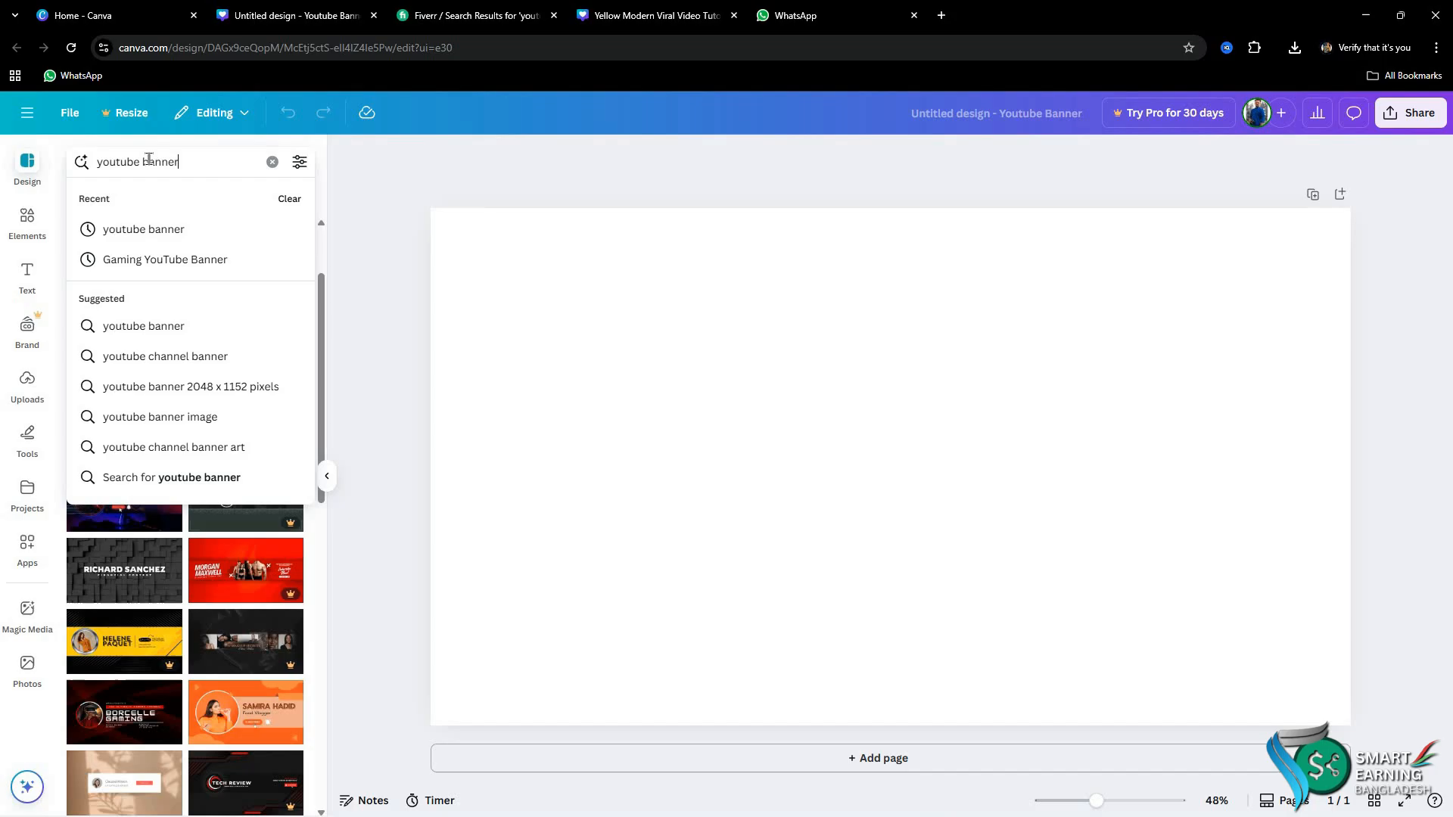
key("Return")
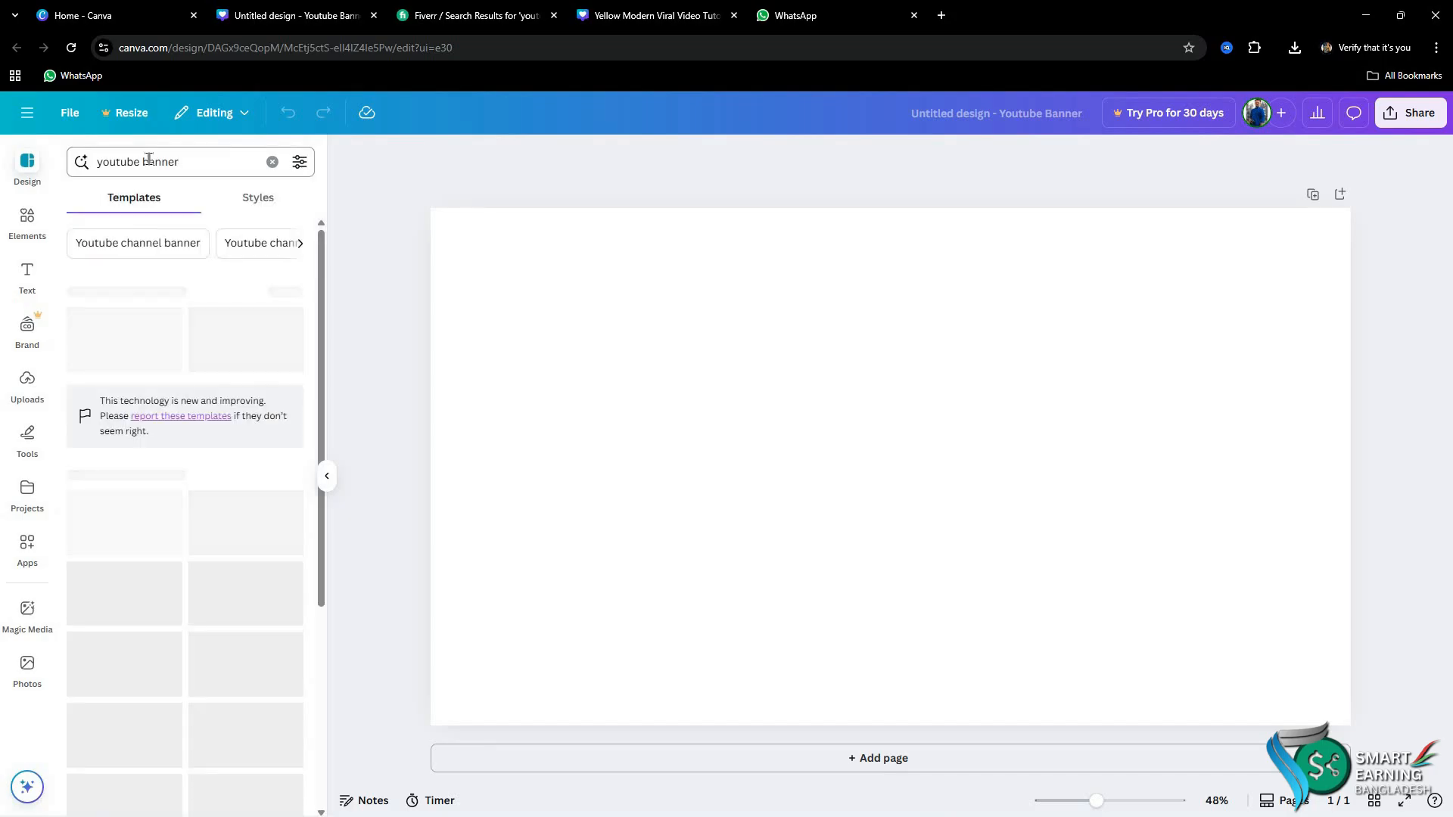
Step: Examine the template results for "youtube banner" to compare the available banner styles
scroll(218, 401, "down", 5)
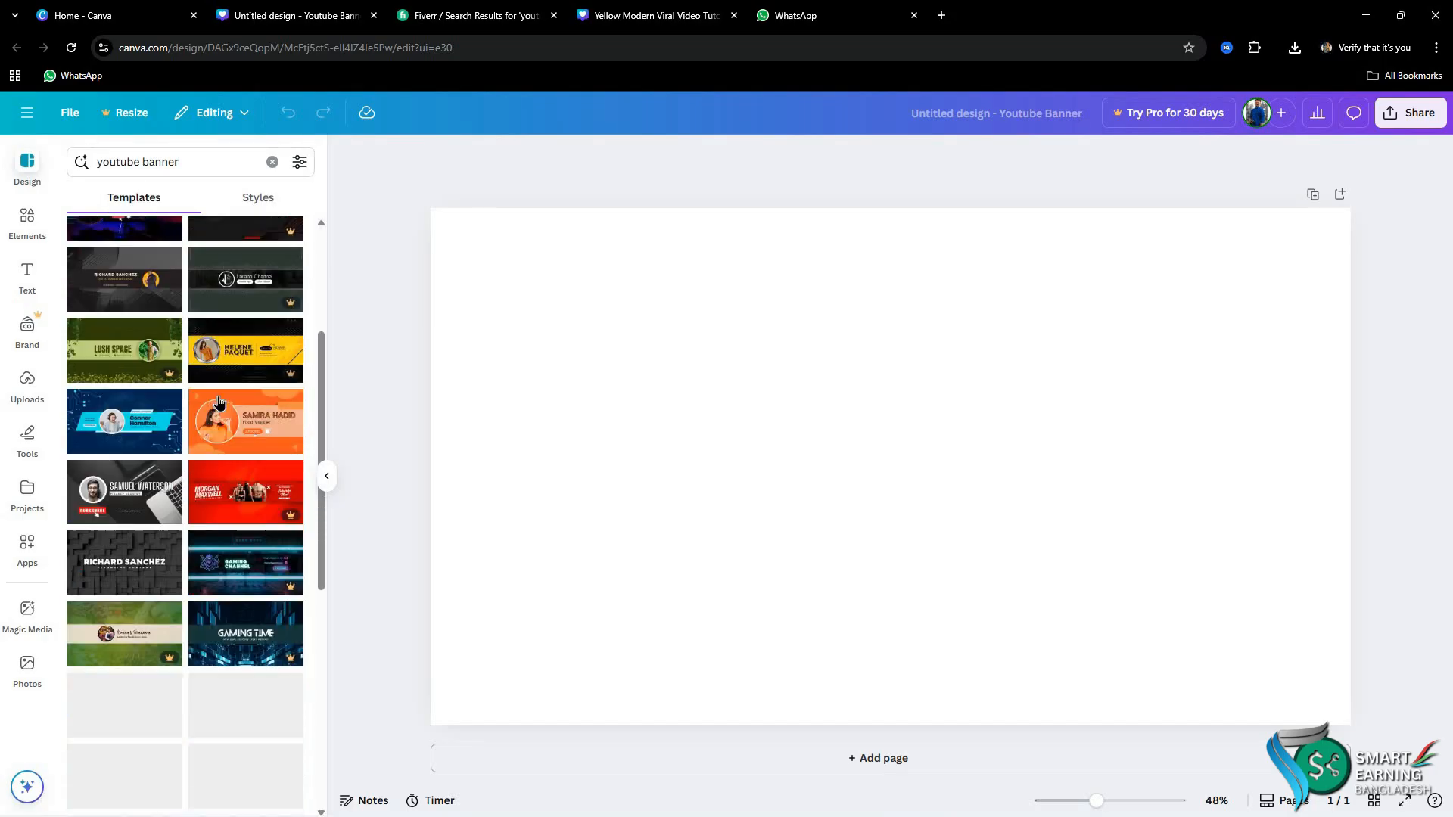
scroll(189, 620, "down", 4)
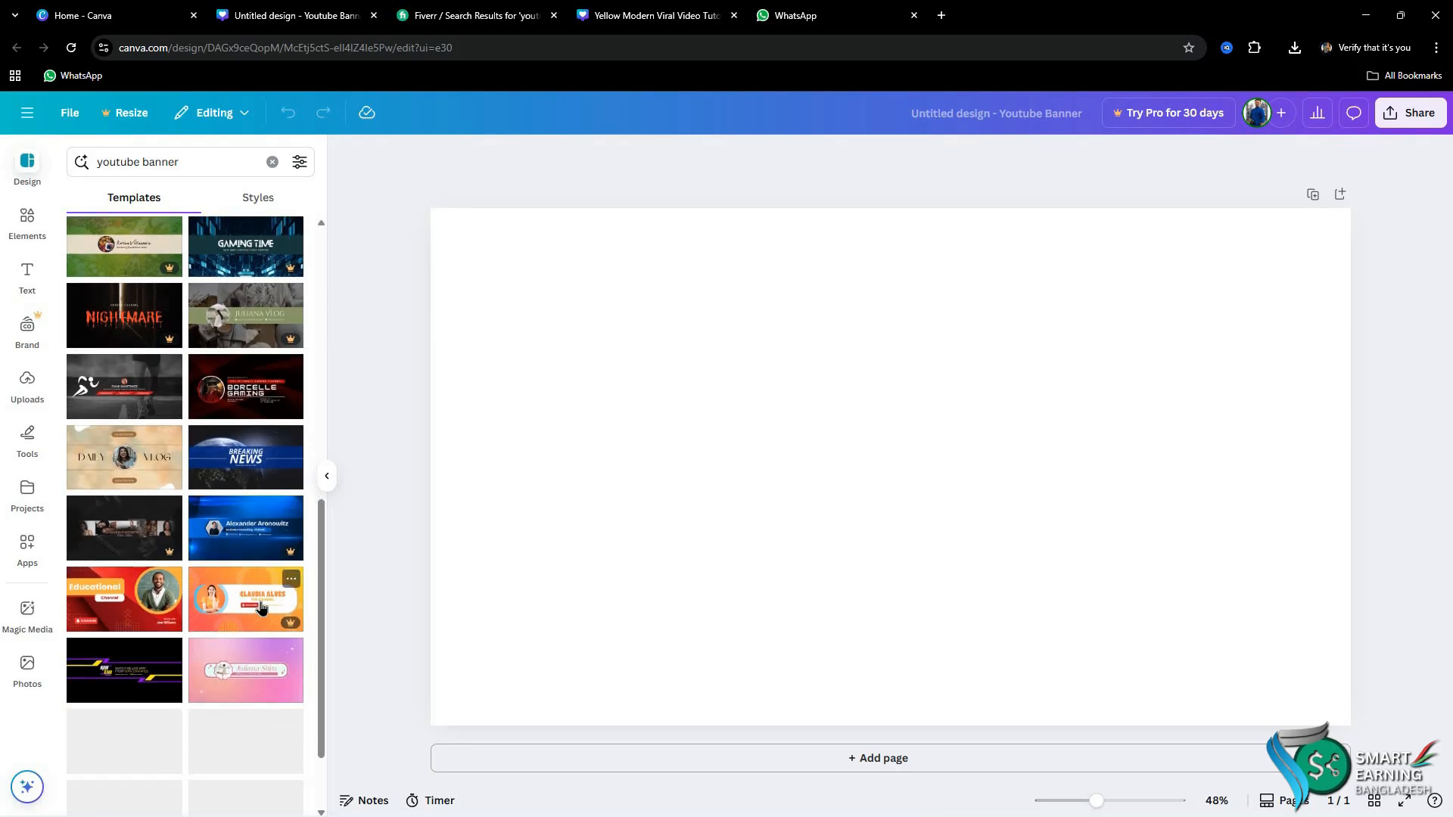
scroll(235, 530, "down", 3)
scroll(235, 528, "down", 3)
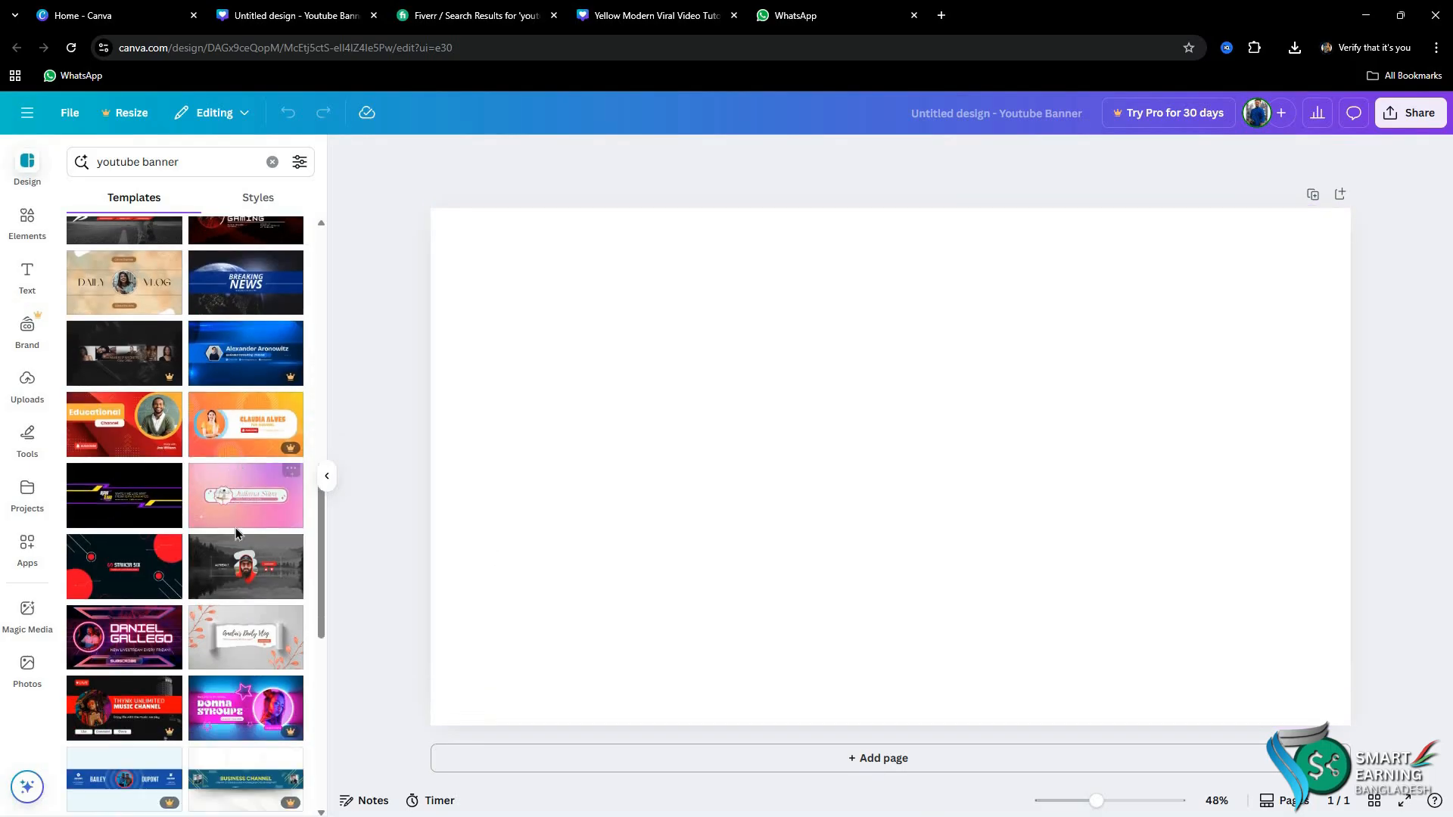
scroll(130, 558, "up", 5)
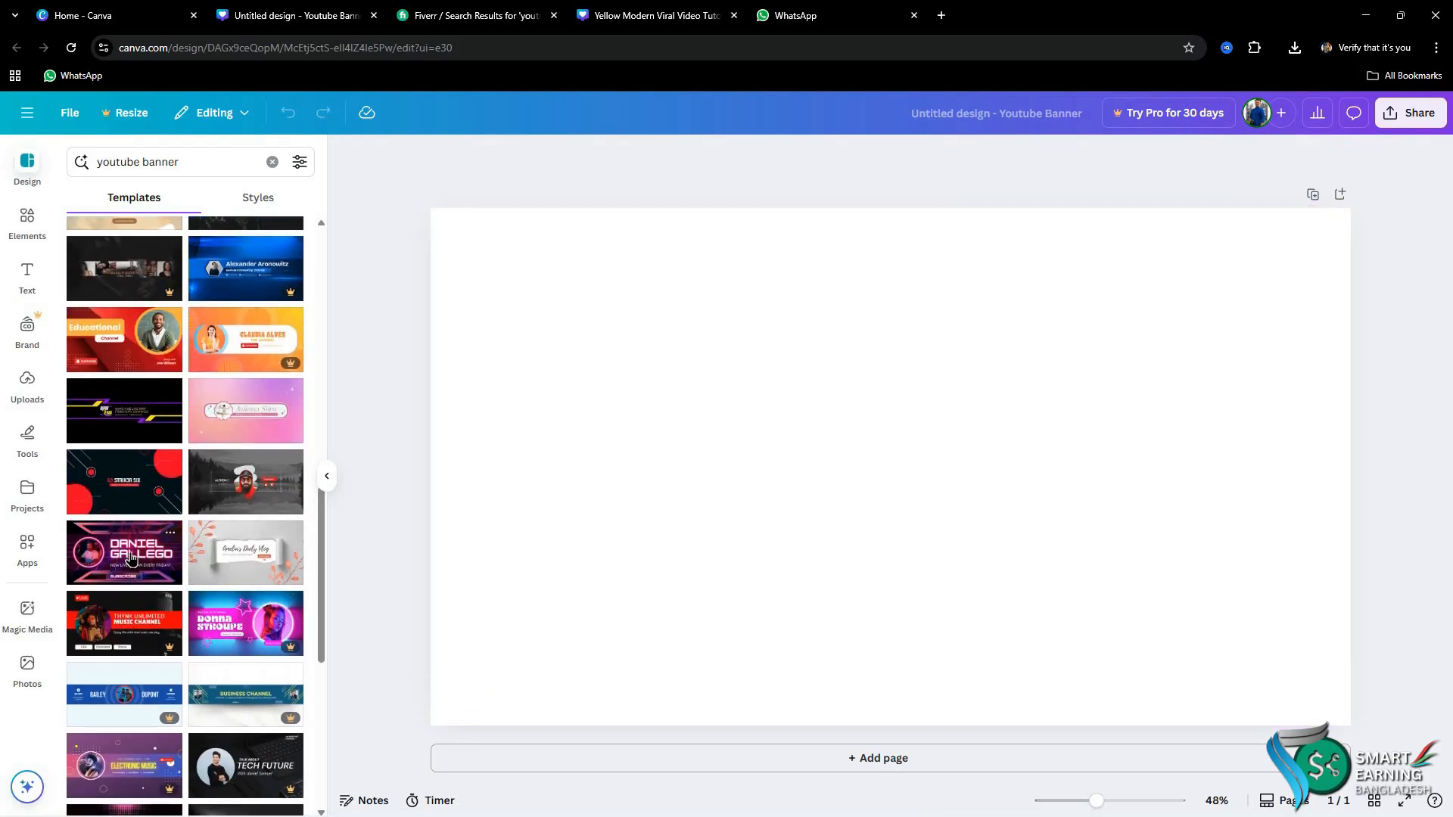
scroll(130, 558, "up", 1)
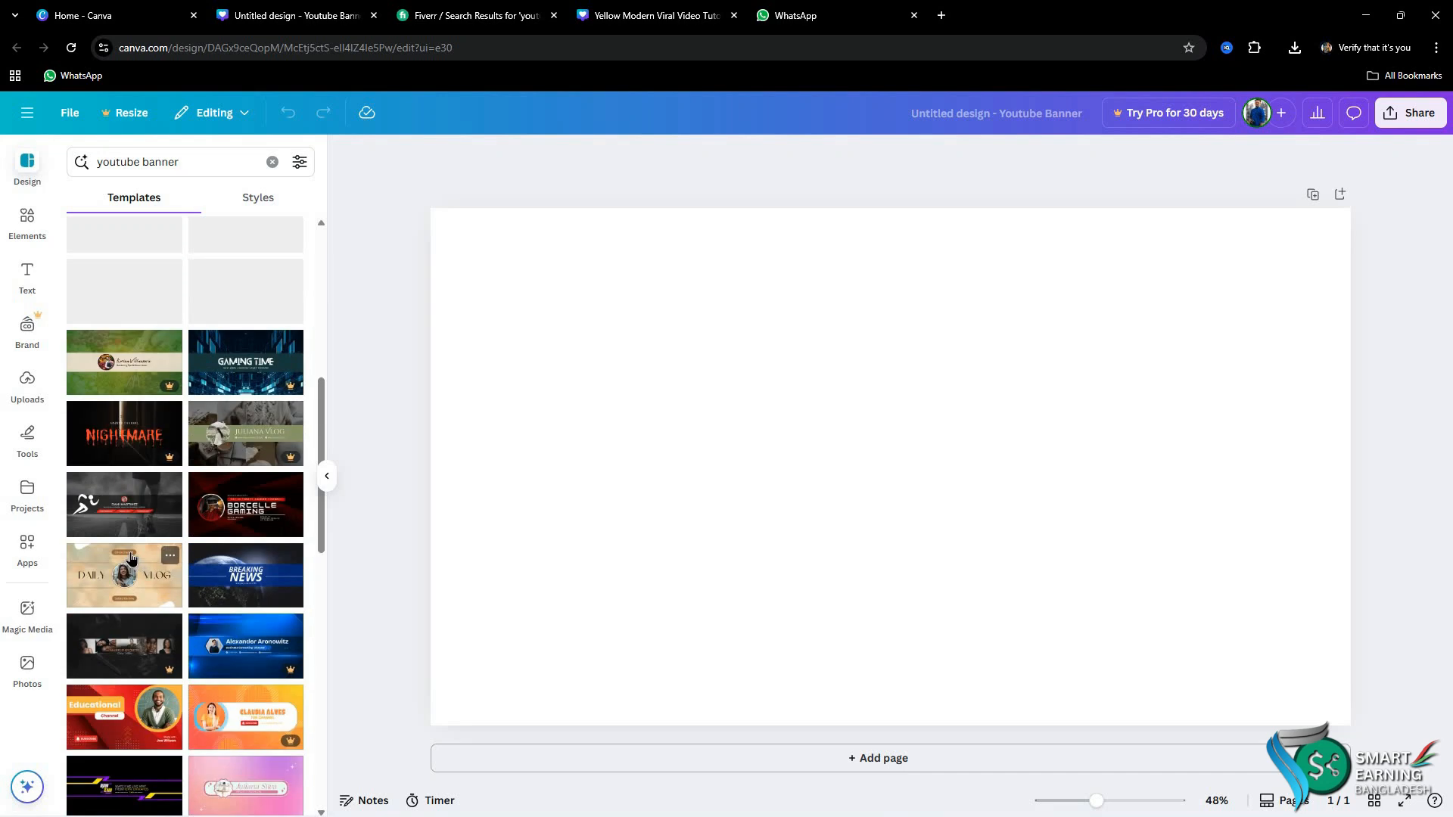
scroll(129, 558, "up", 4)
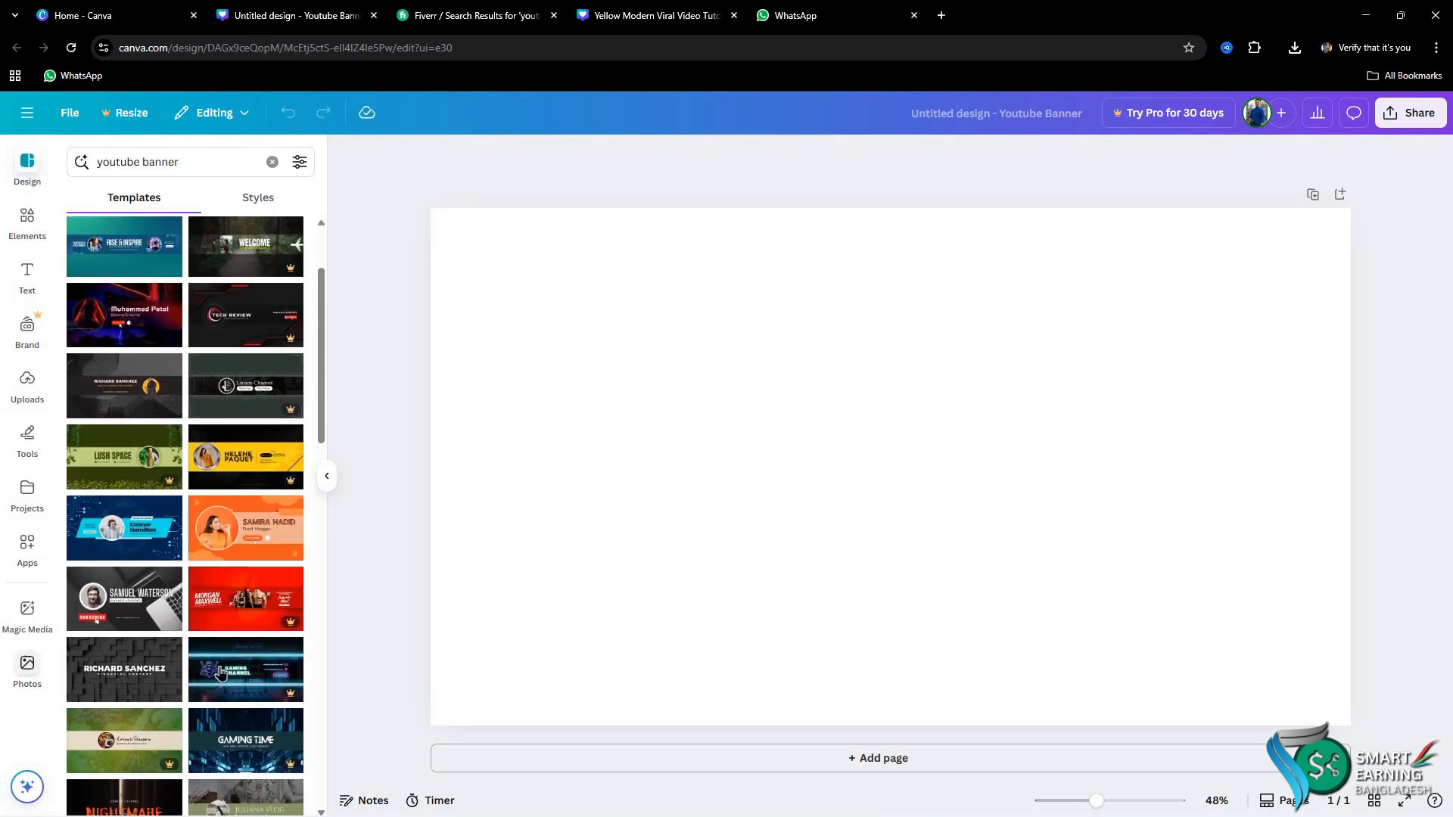
left_click(204, 163)
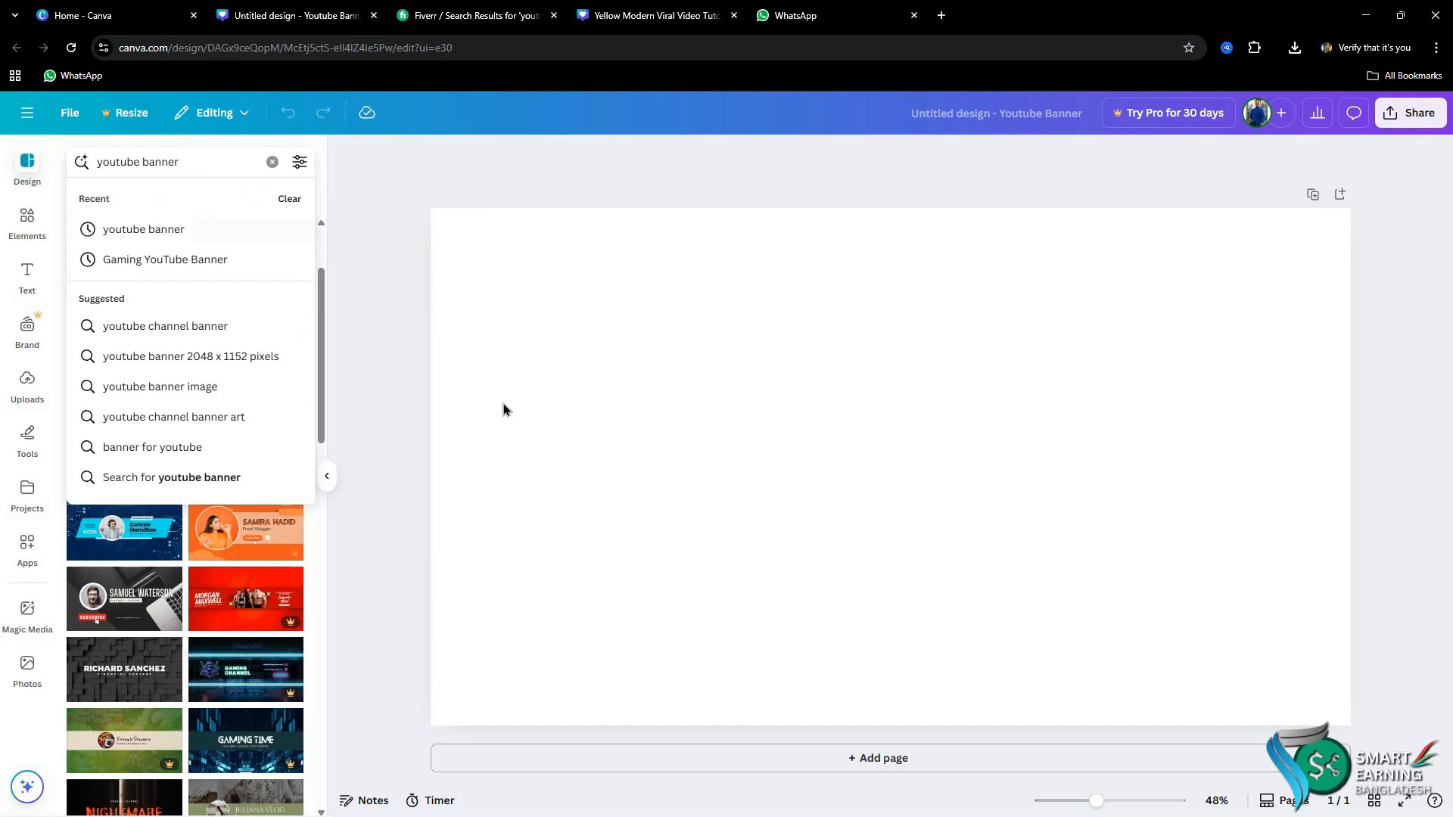
left_click(504, 409)
left_click(238, 163)
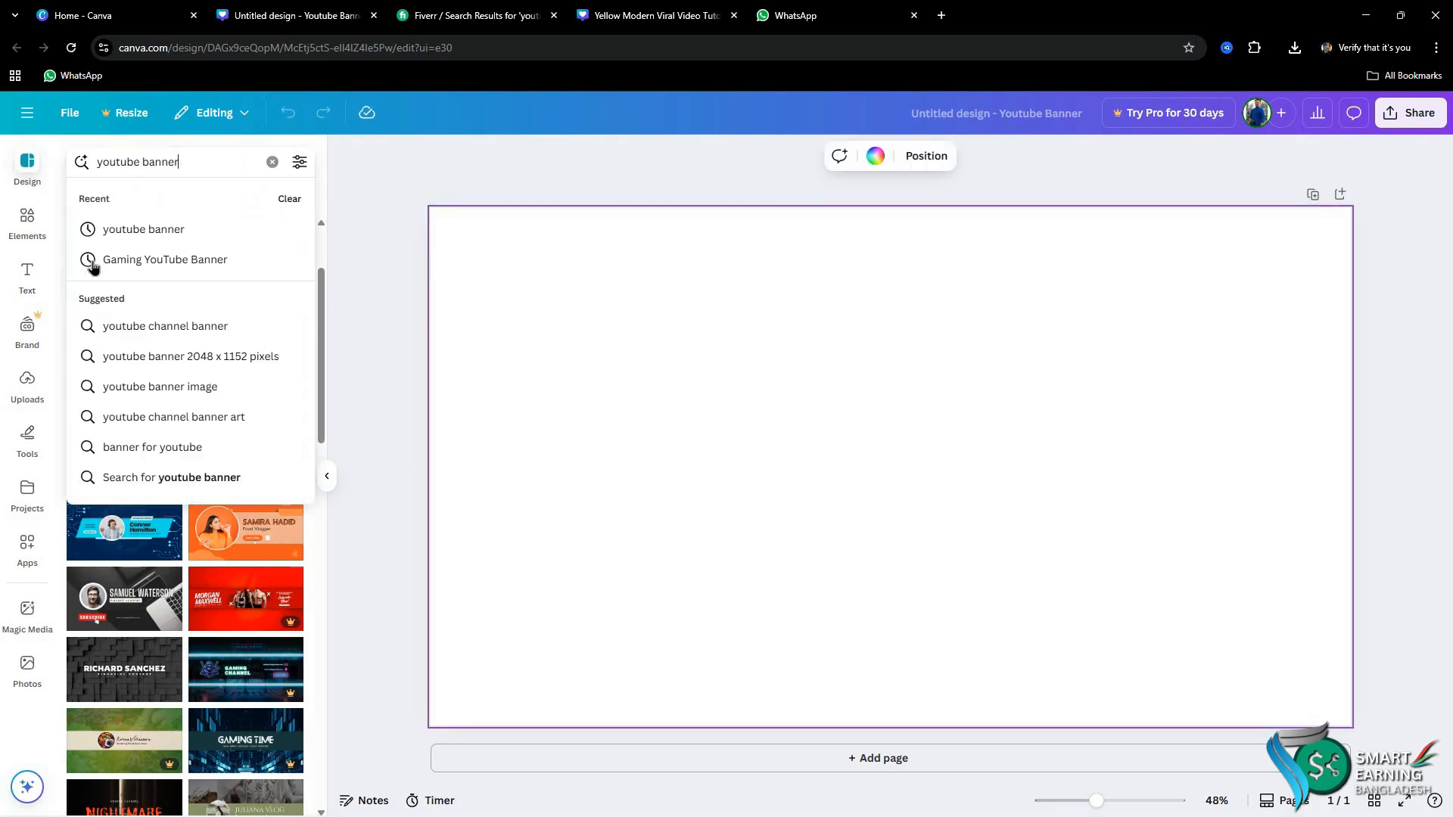
left_click(365, 454)
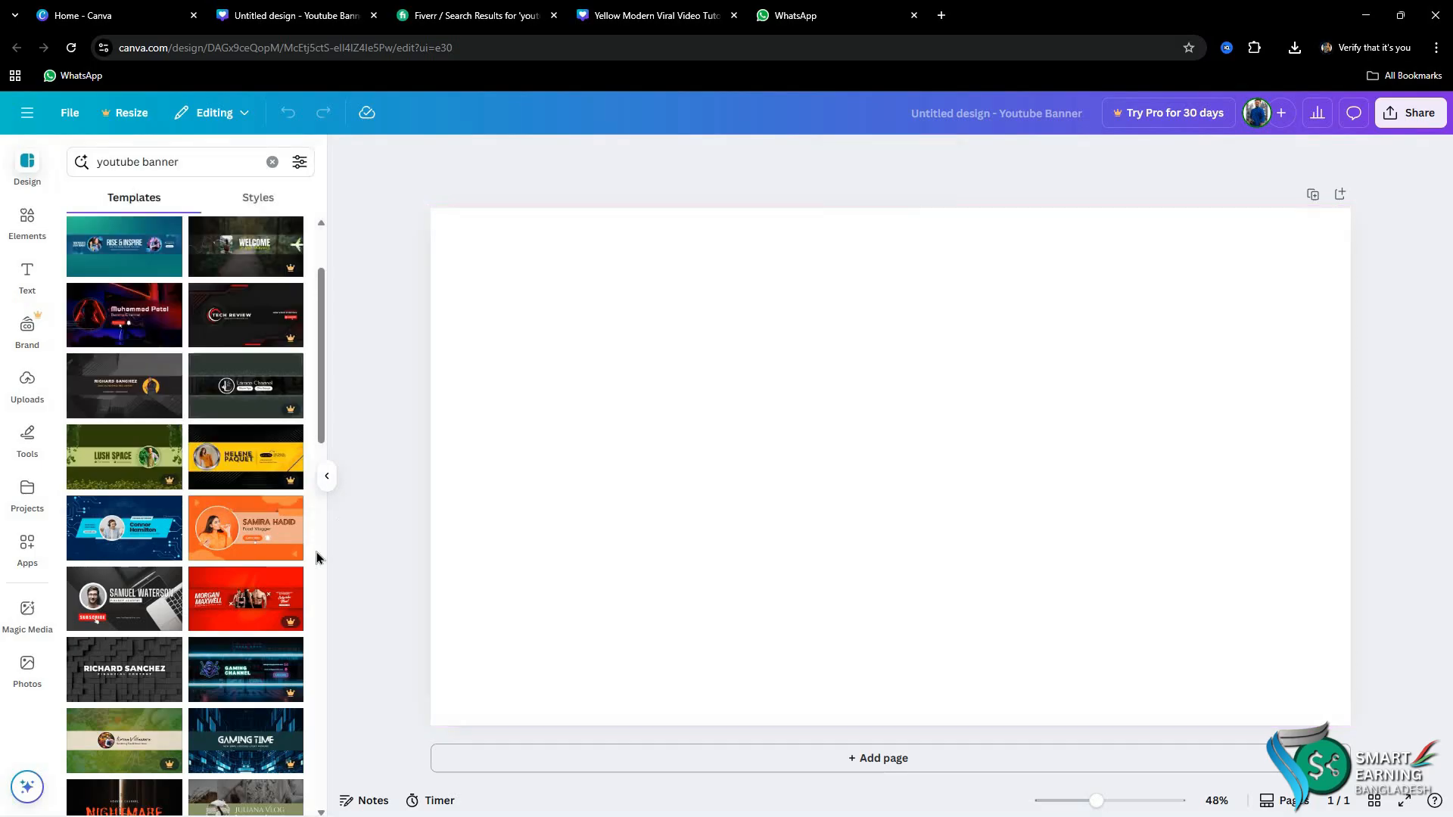
Step: Choose the yellow "The Most Attractive Thumbnail" template from further down the YouTube banner results
scroll(322, 548, "down", 4)
scroll(327, 550, "down", 5)
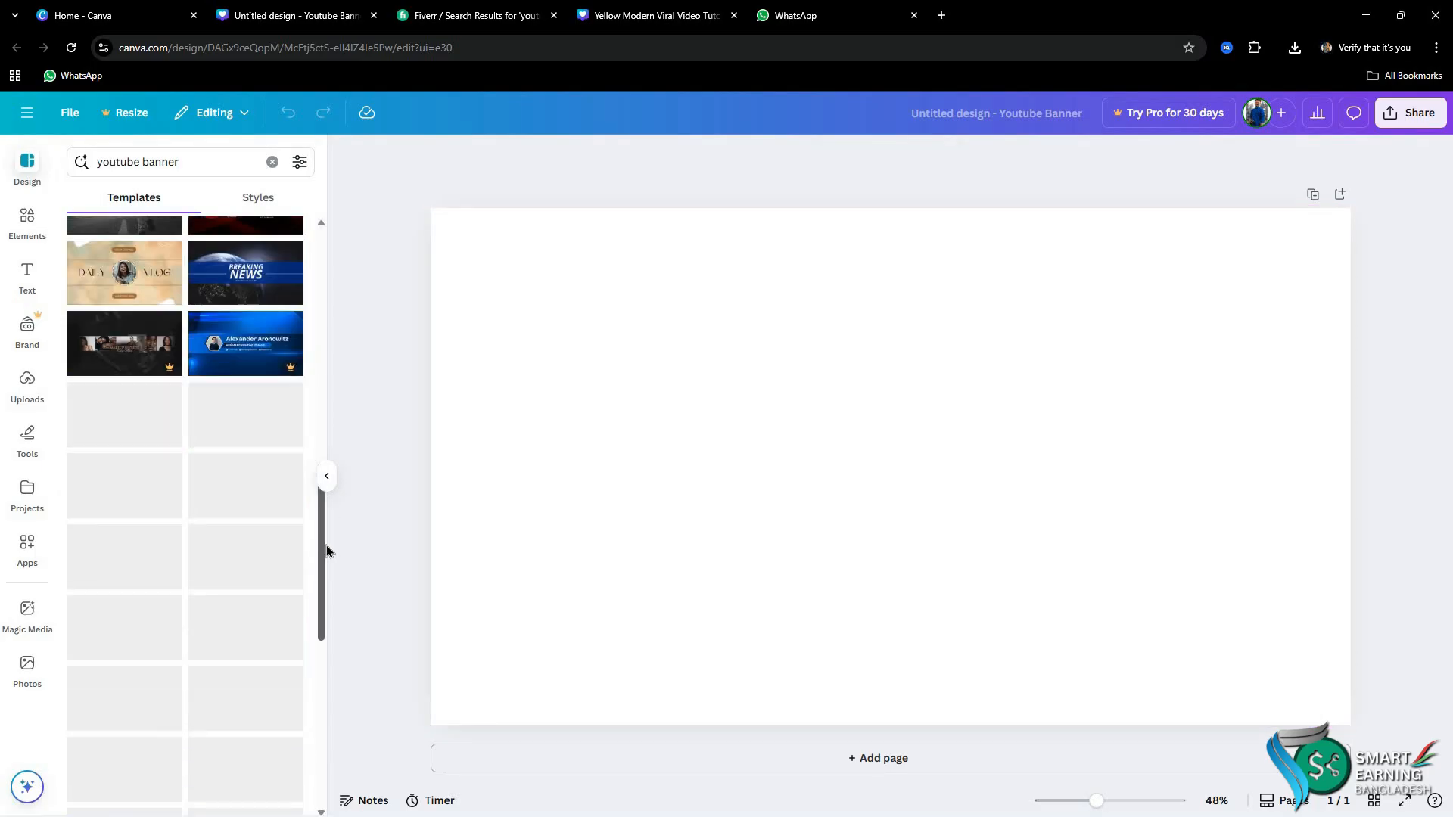
scroll(326, 550, "down", 3)
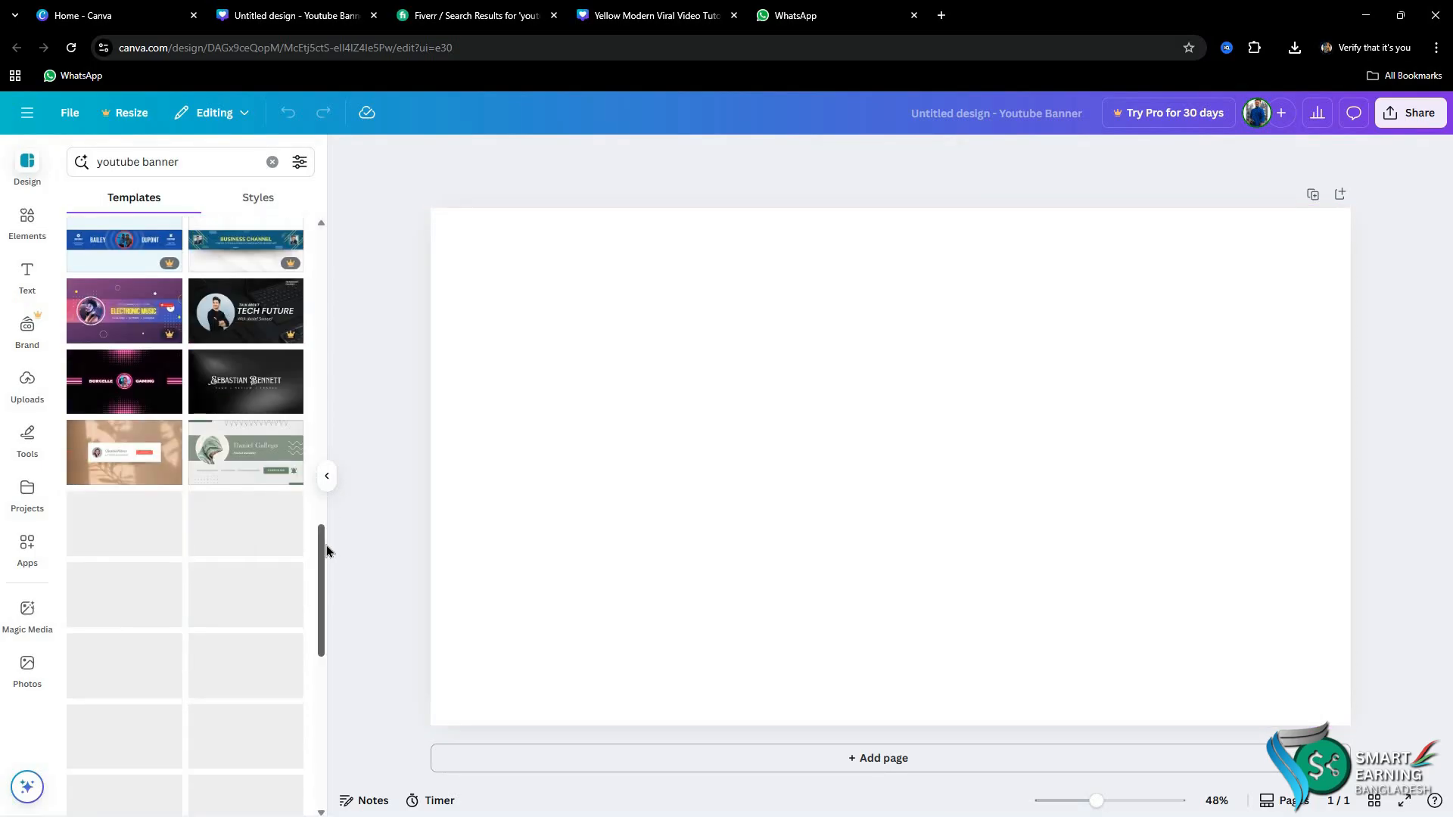
scroll(325, 545, "down", 3)
scroll(316, 492, "down", 1)
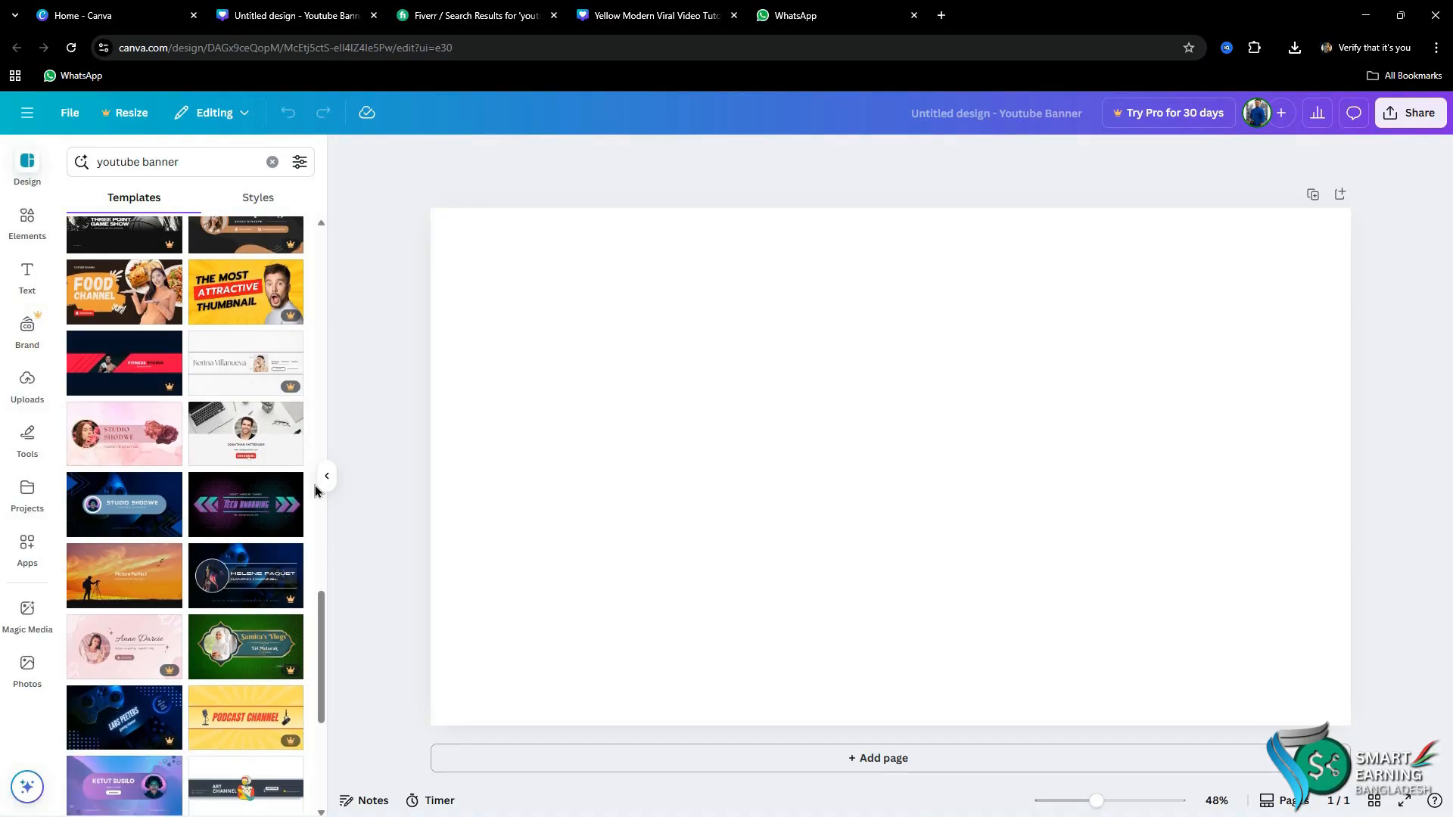
left_click(236, 311)
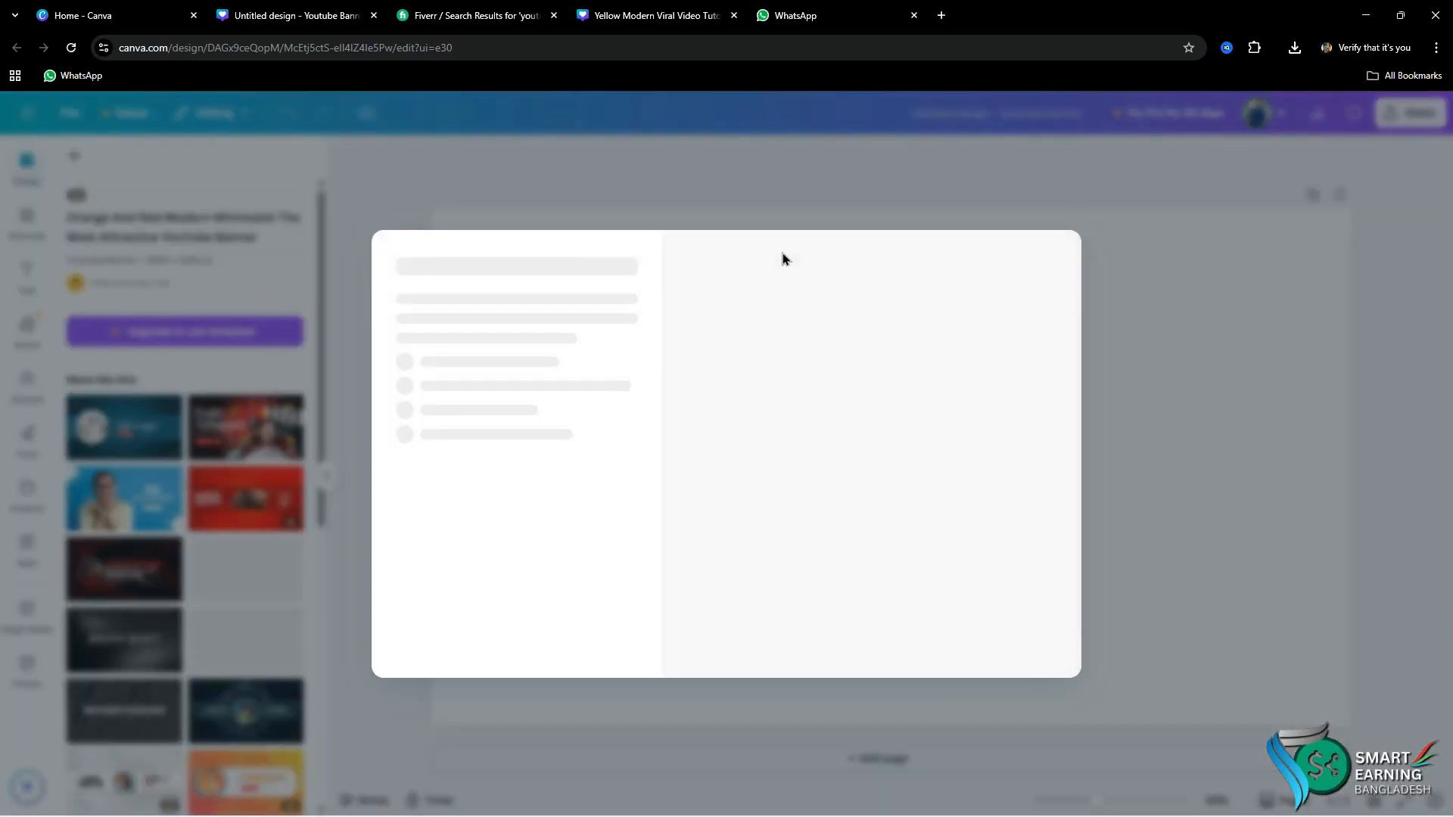
Step: Dismiss the upgrade dialog and apply the "Blue and White Geometric Reaction Youtube Channel Art" template to the blank page
left_click(1100, 243)
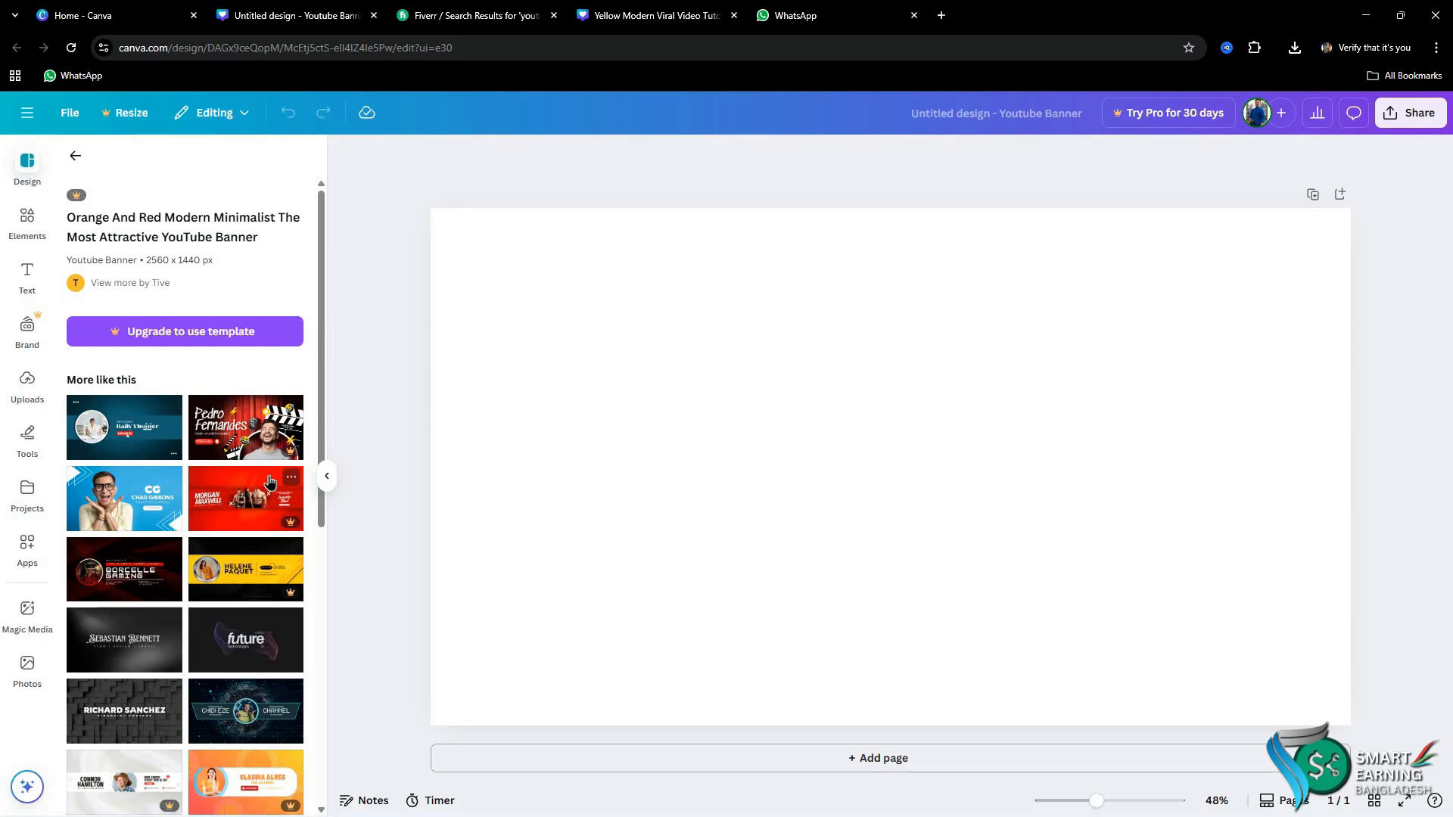
scroll(270, 481, "down", 2)
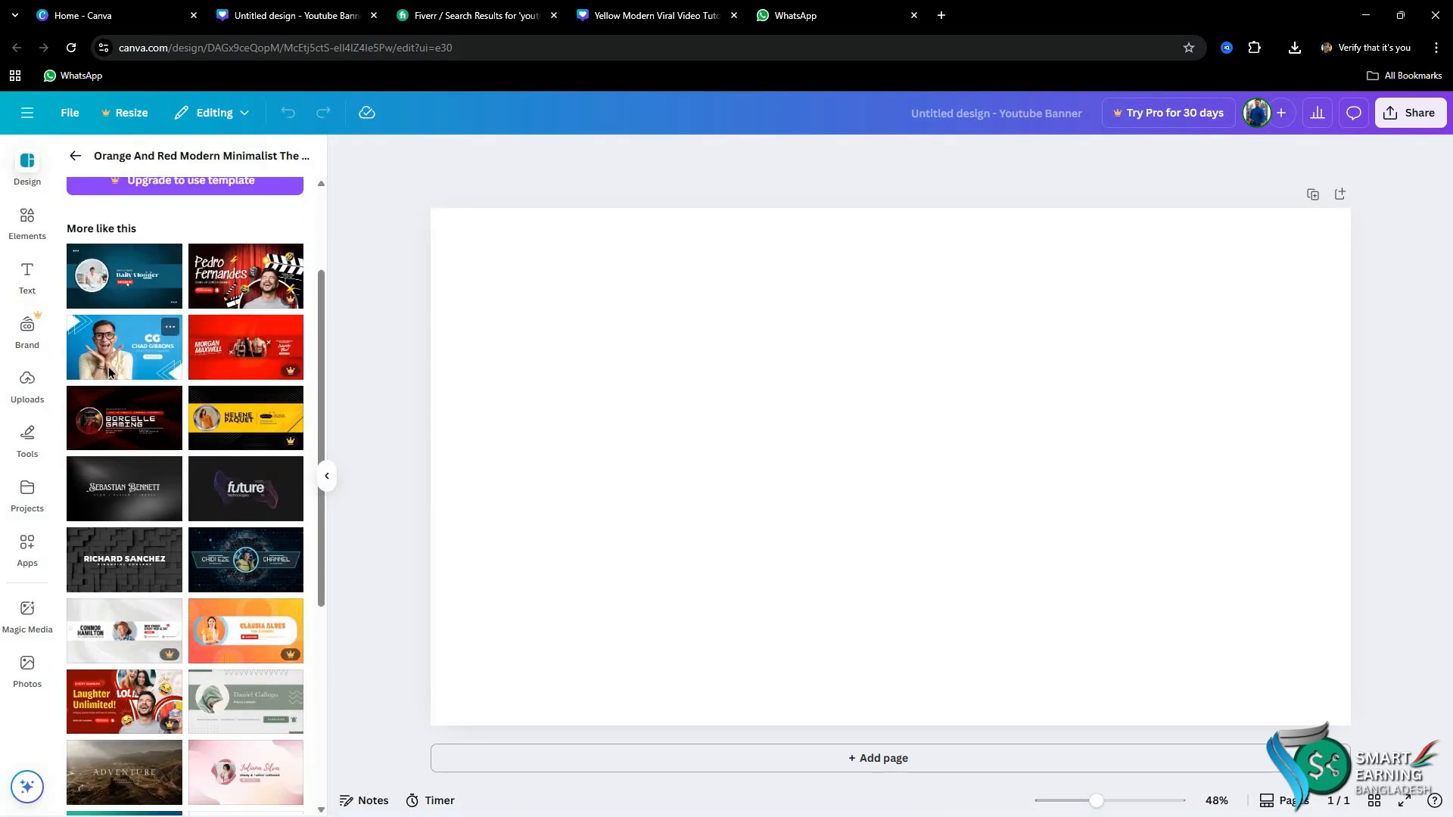
left_click(108, 349)
left_click(925, 442)
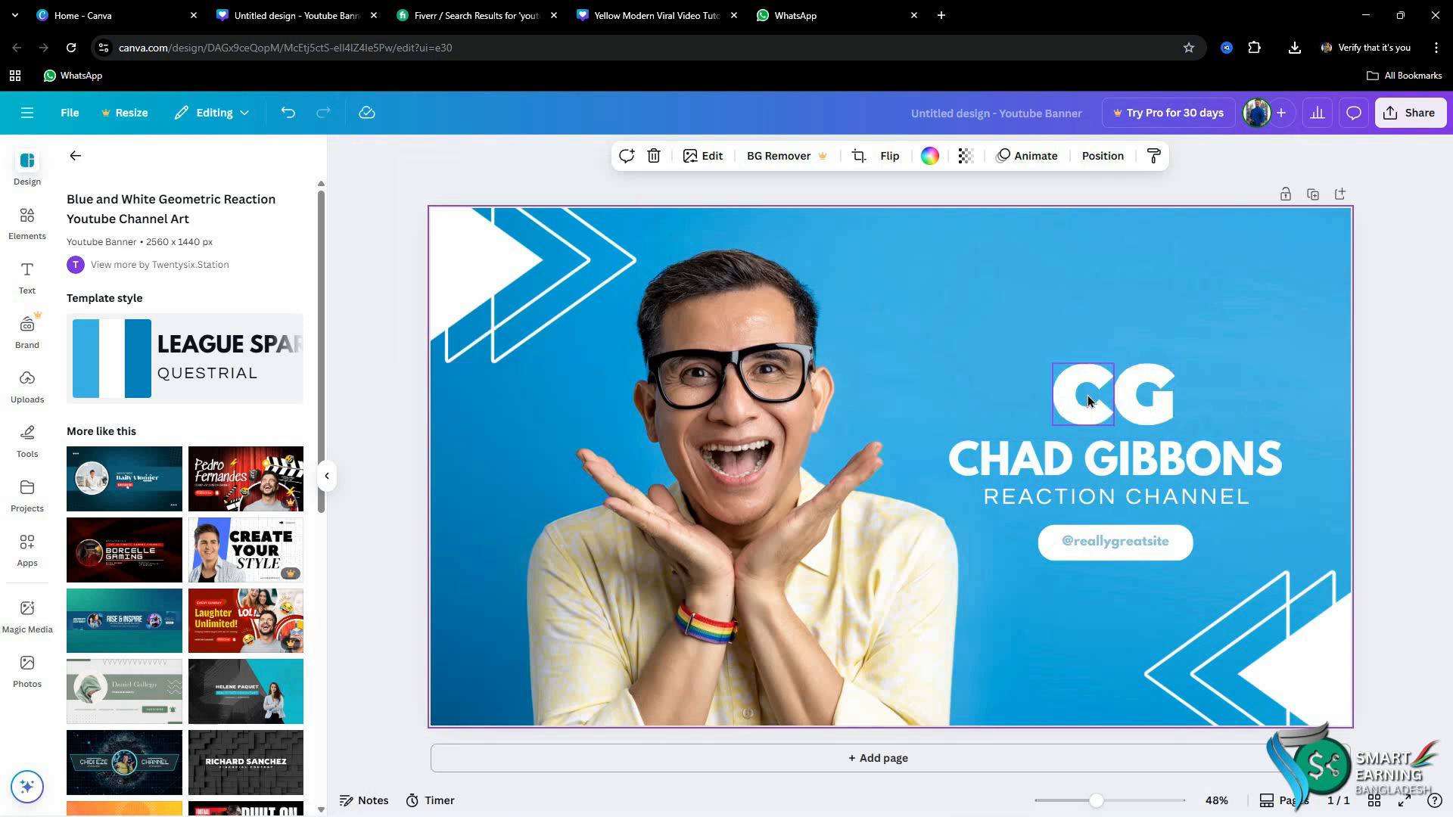
Step: Delete both large monogram letters, G and C, above the name heading
left_click(1139, 401)
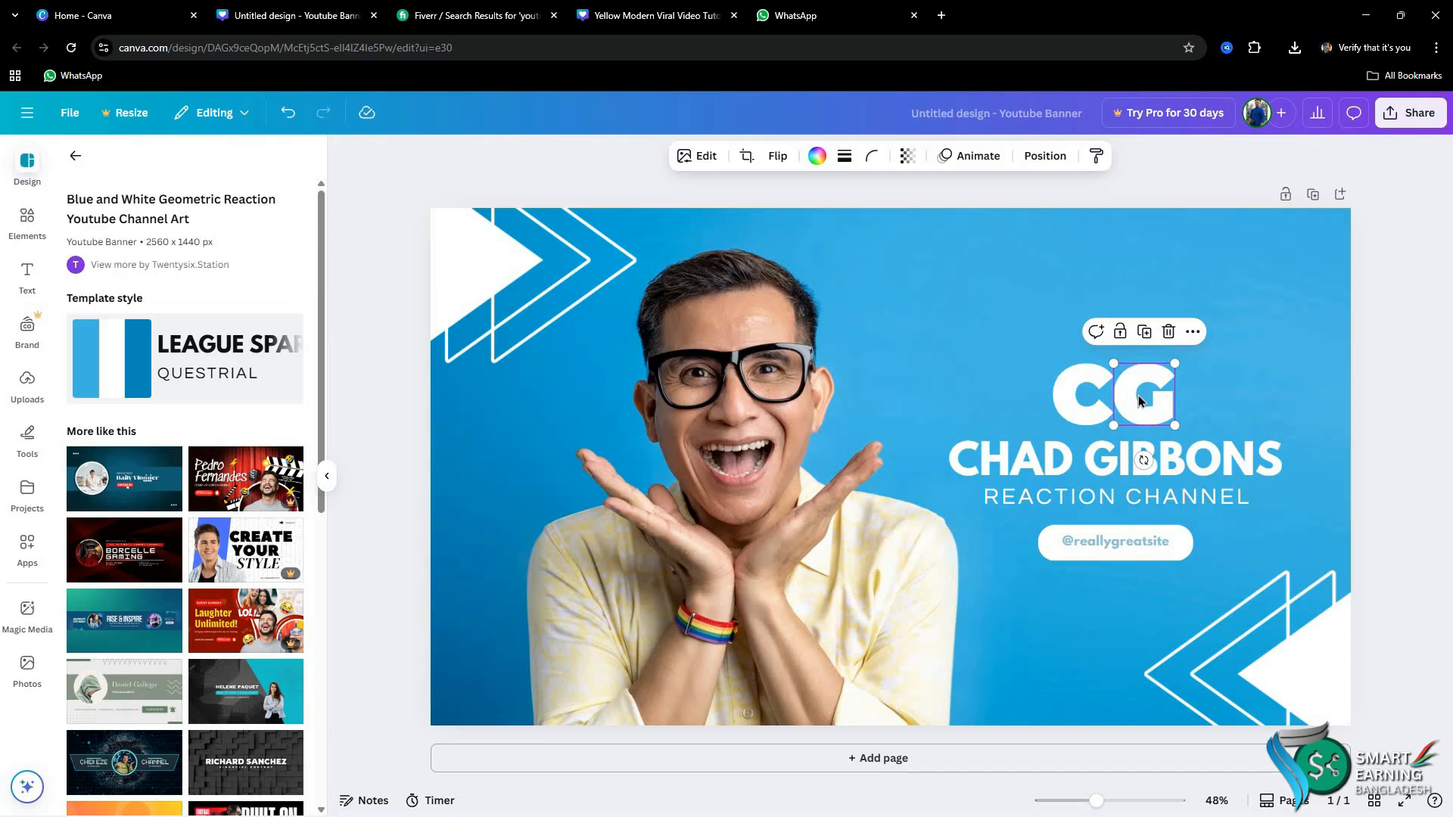
key("Delete")
left_click(1102, 395)
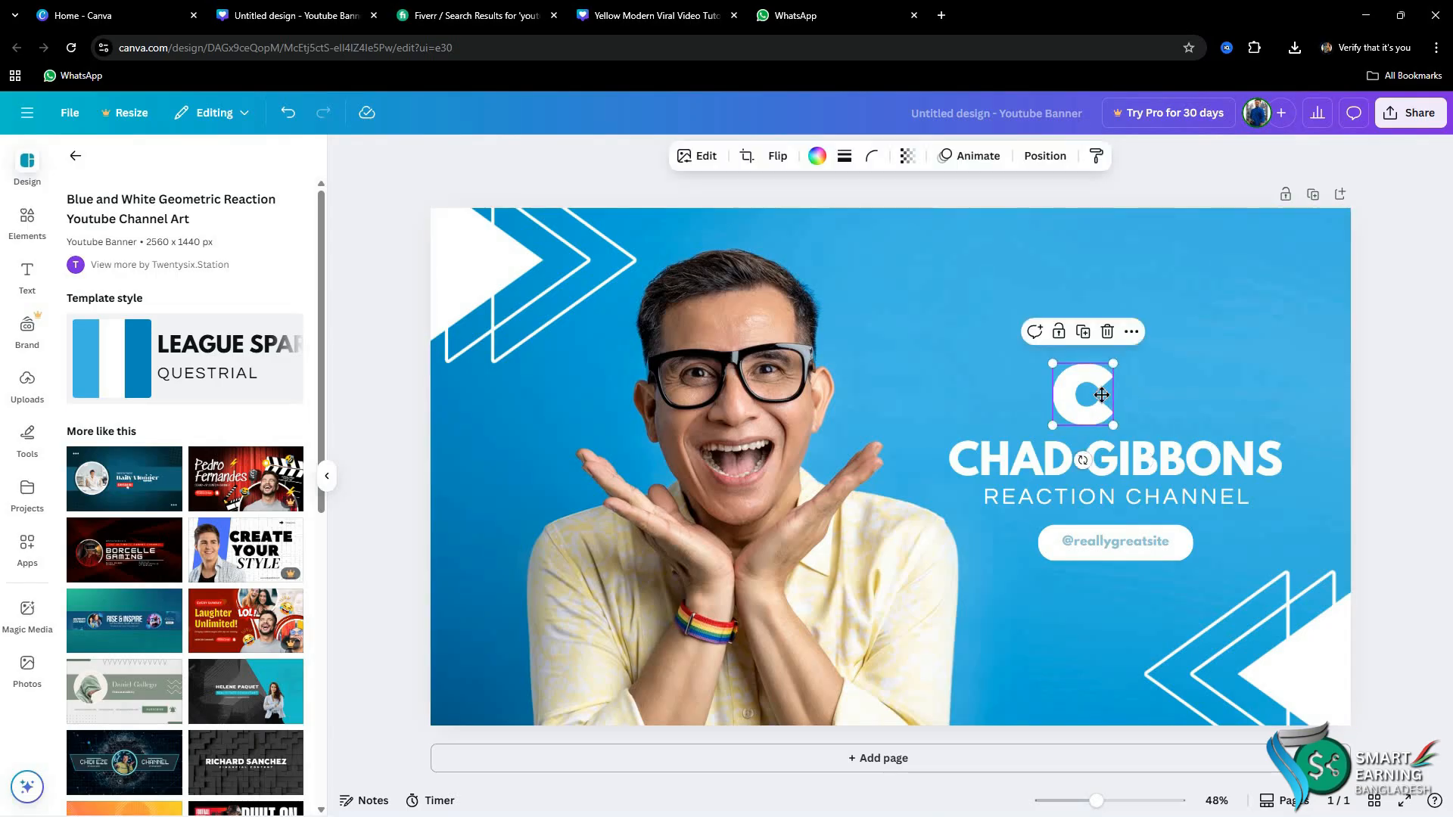
double_click(1102, 395)
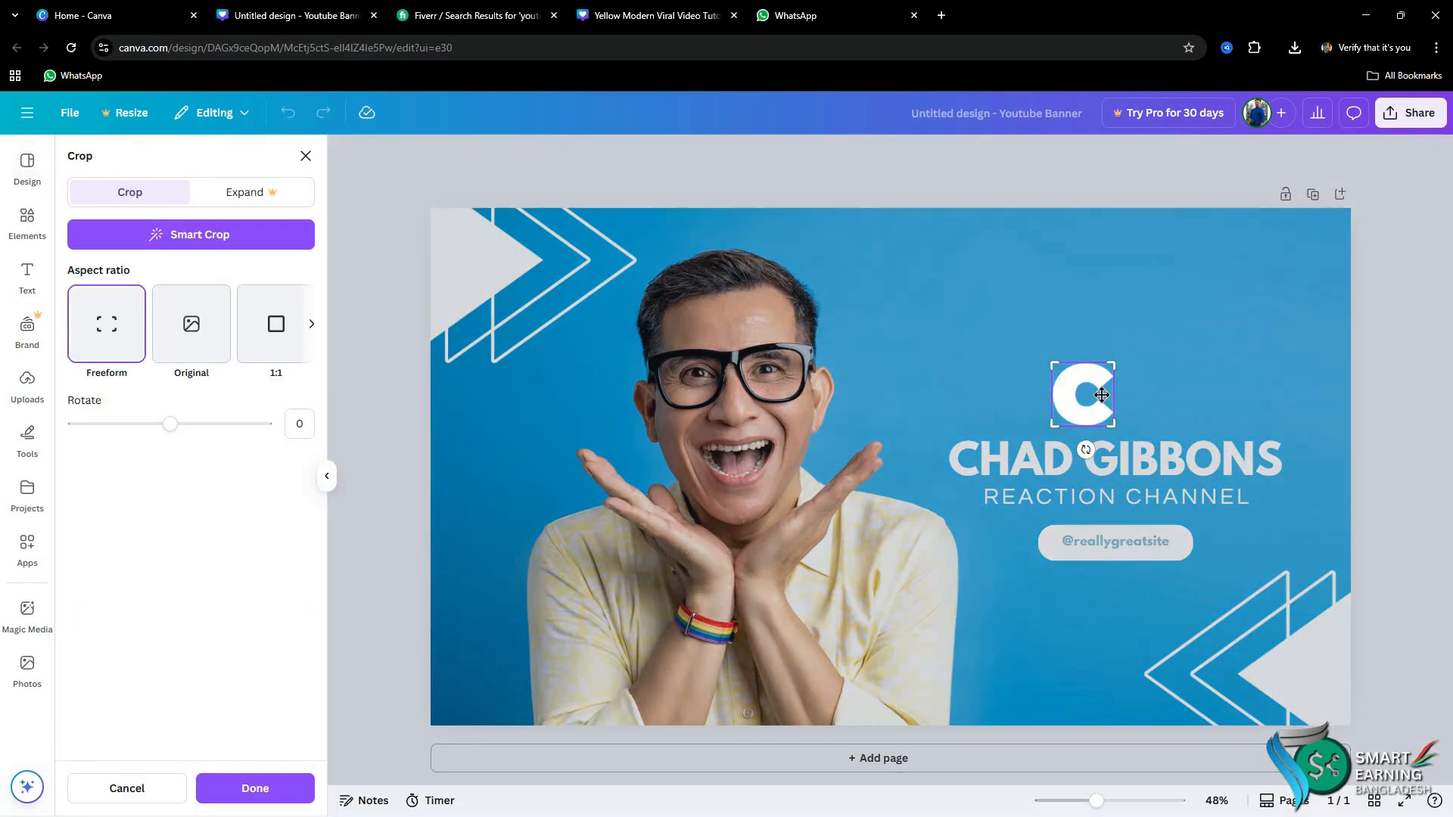
left_click(1184, 421)
double_click(1091, 392)
left_click(1174, 407)
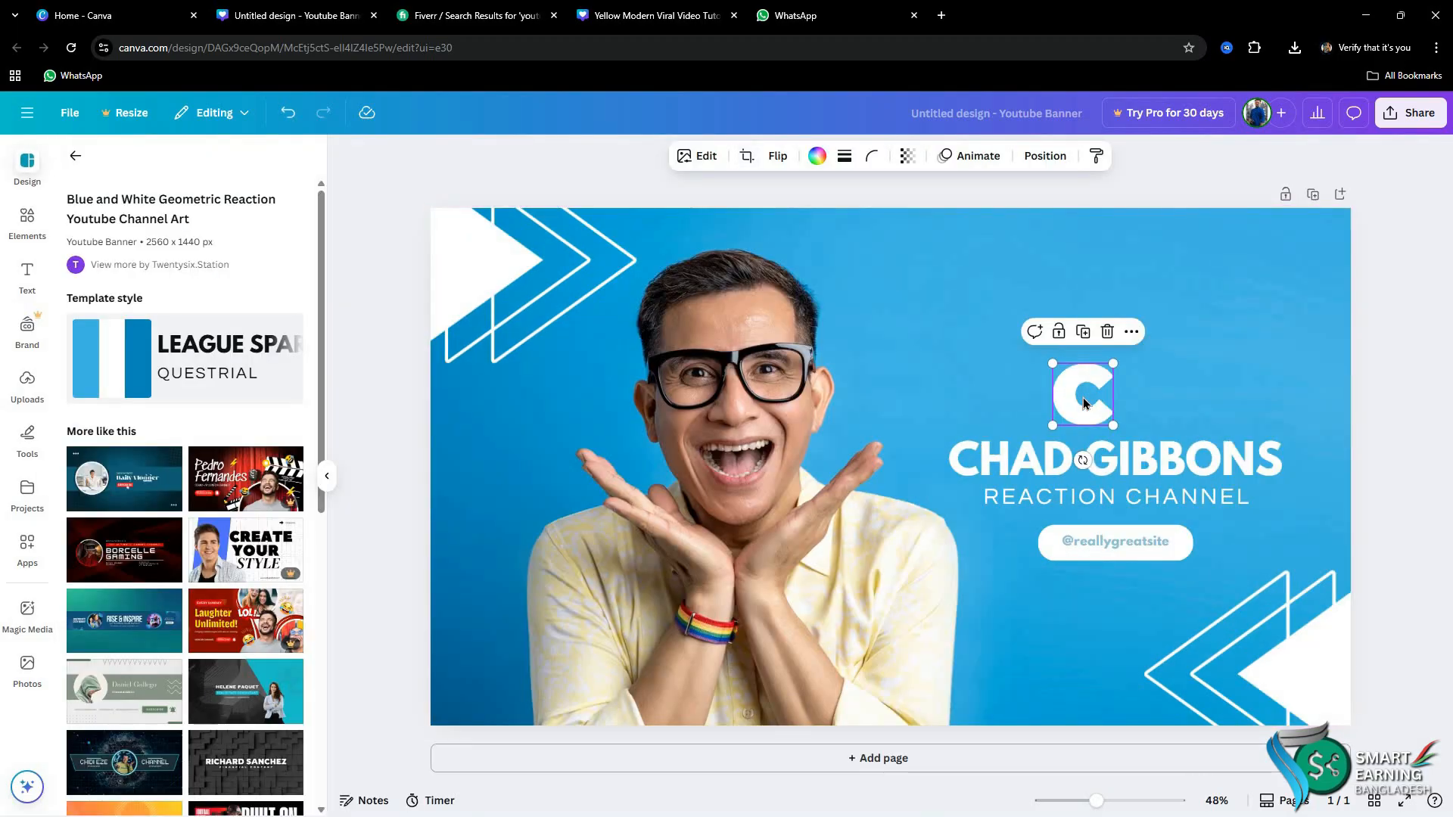
key("Delete")
Step: Replace the name heading with "HOW MAKE YOUTUBE CHANEL"
left_click(1114, 457)
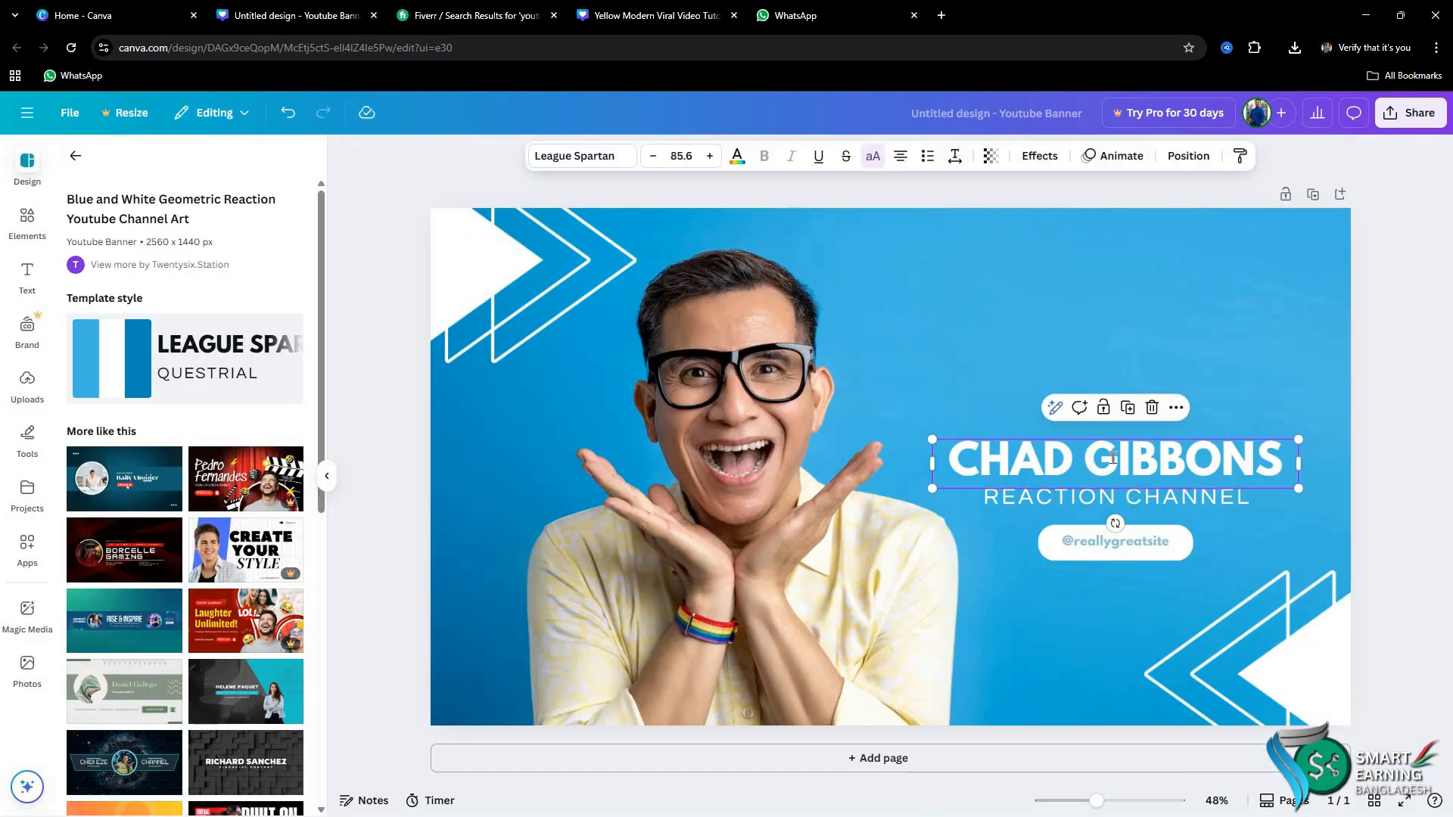
left_click(1113, 457)
key("BackSpace")
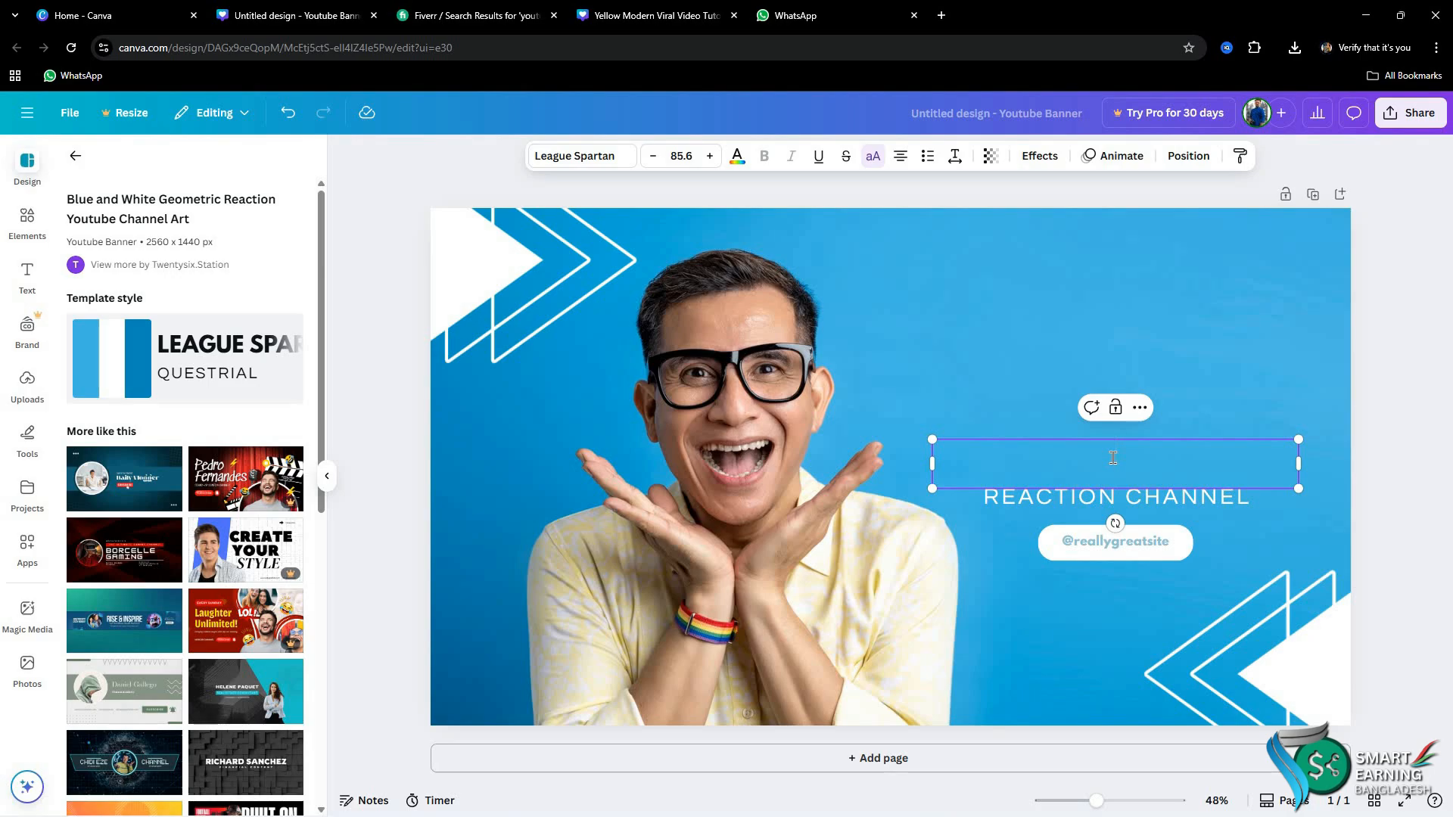
type("HOW")
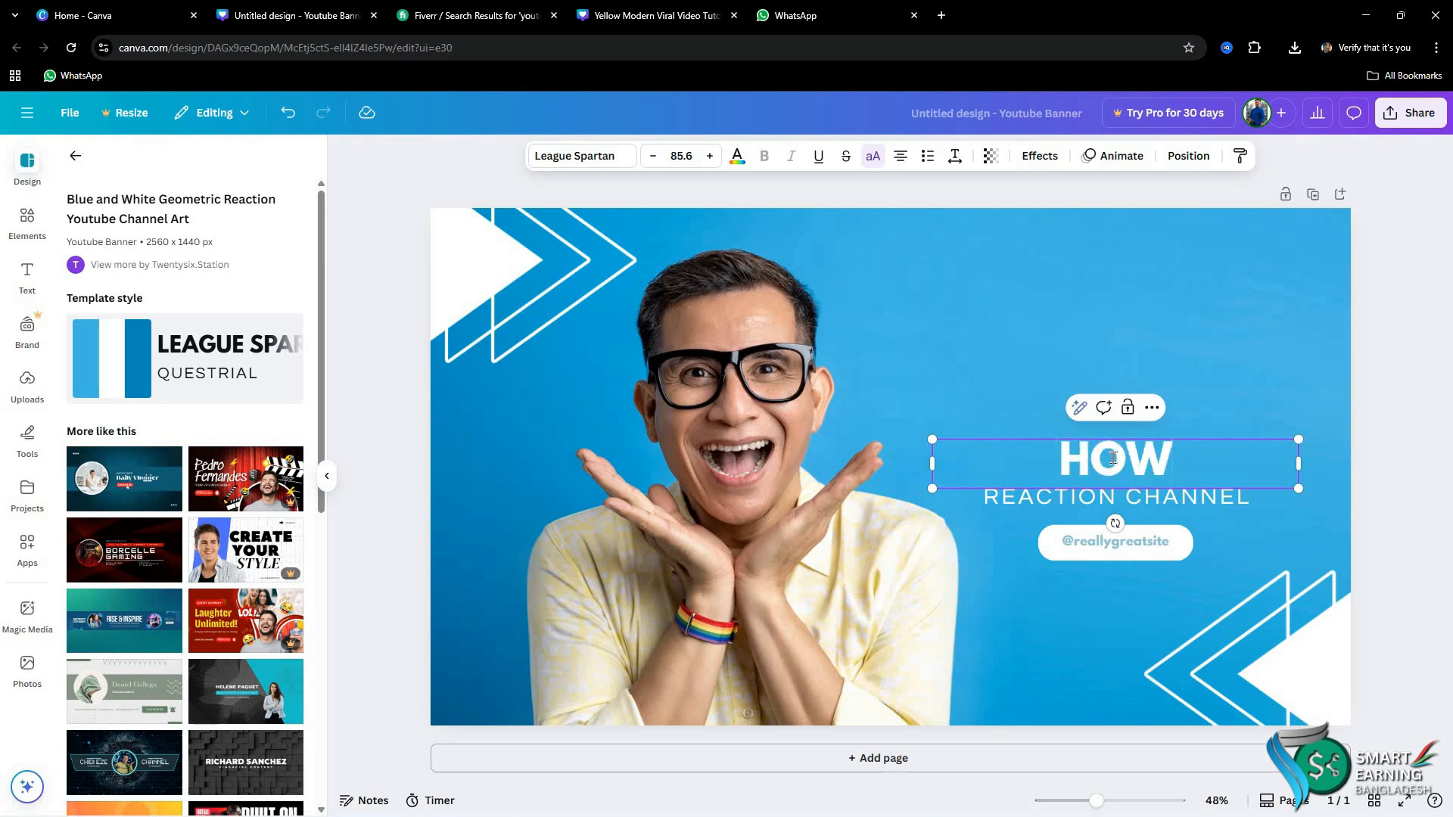
type(" MAKE")
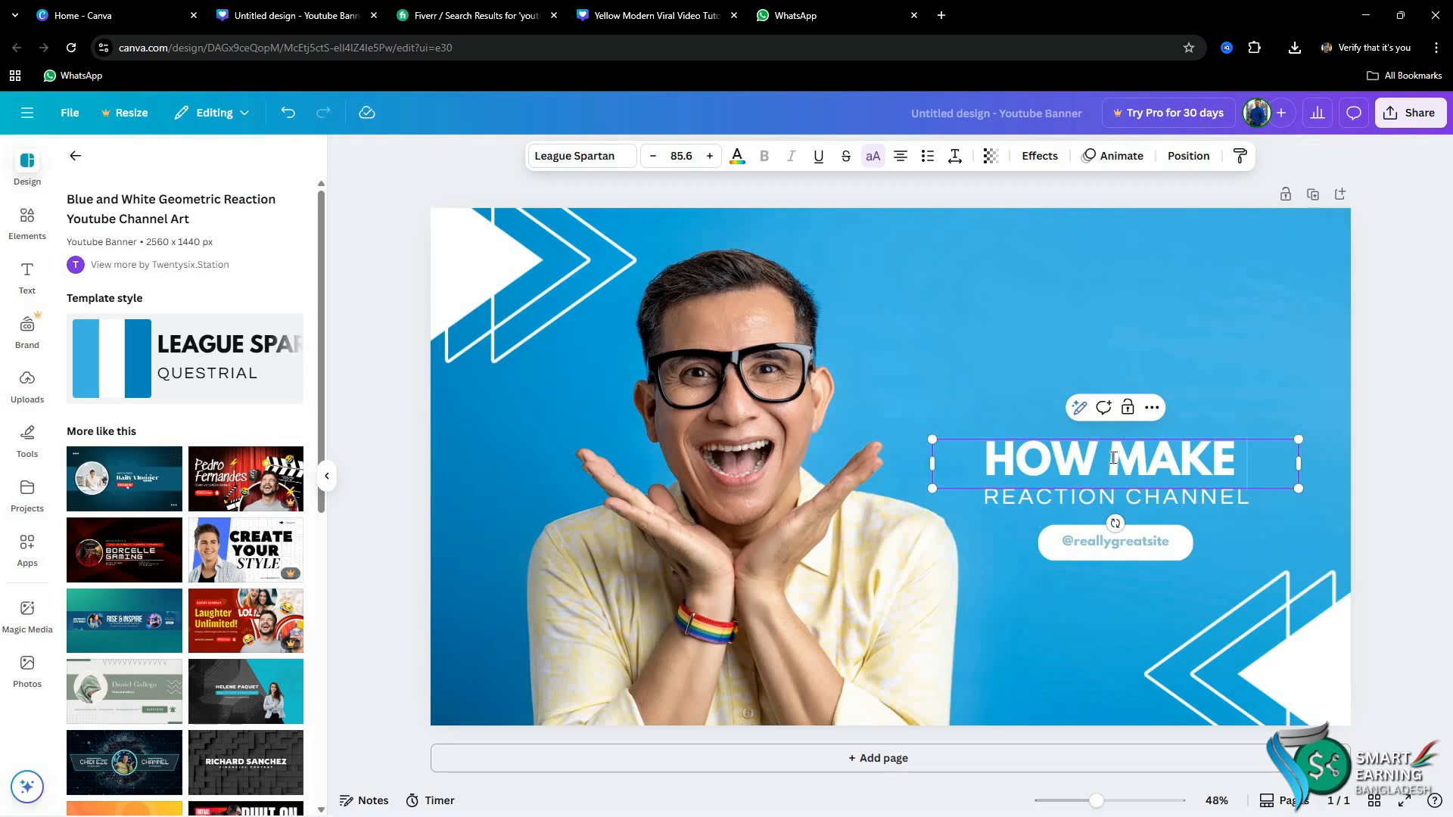
type(" YOU")
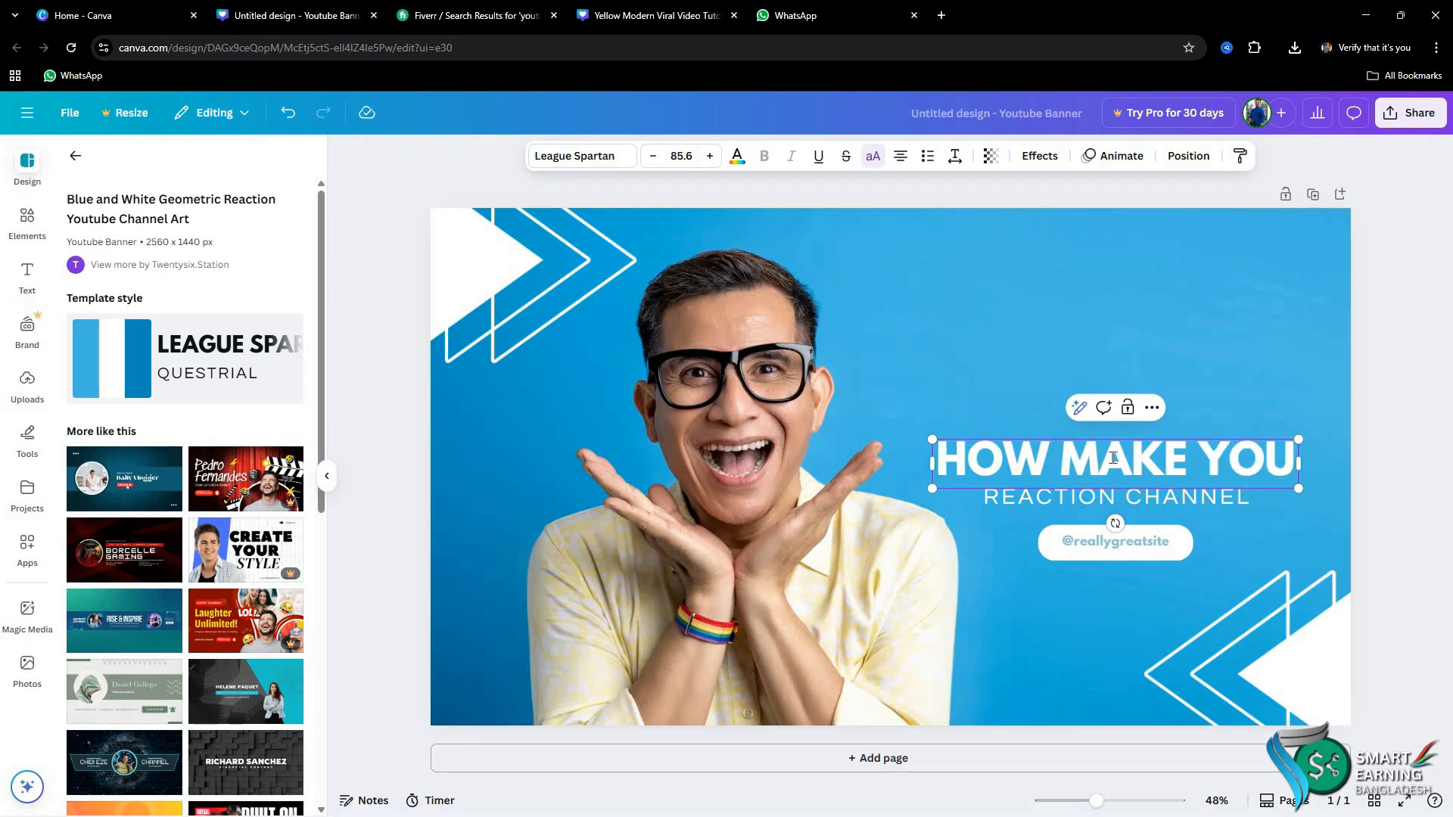
type("T")
key("BackSpace")
type("TUBE C")
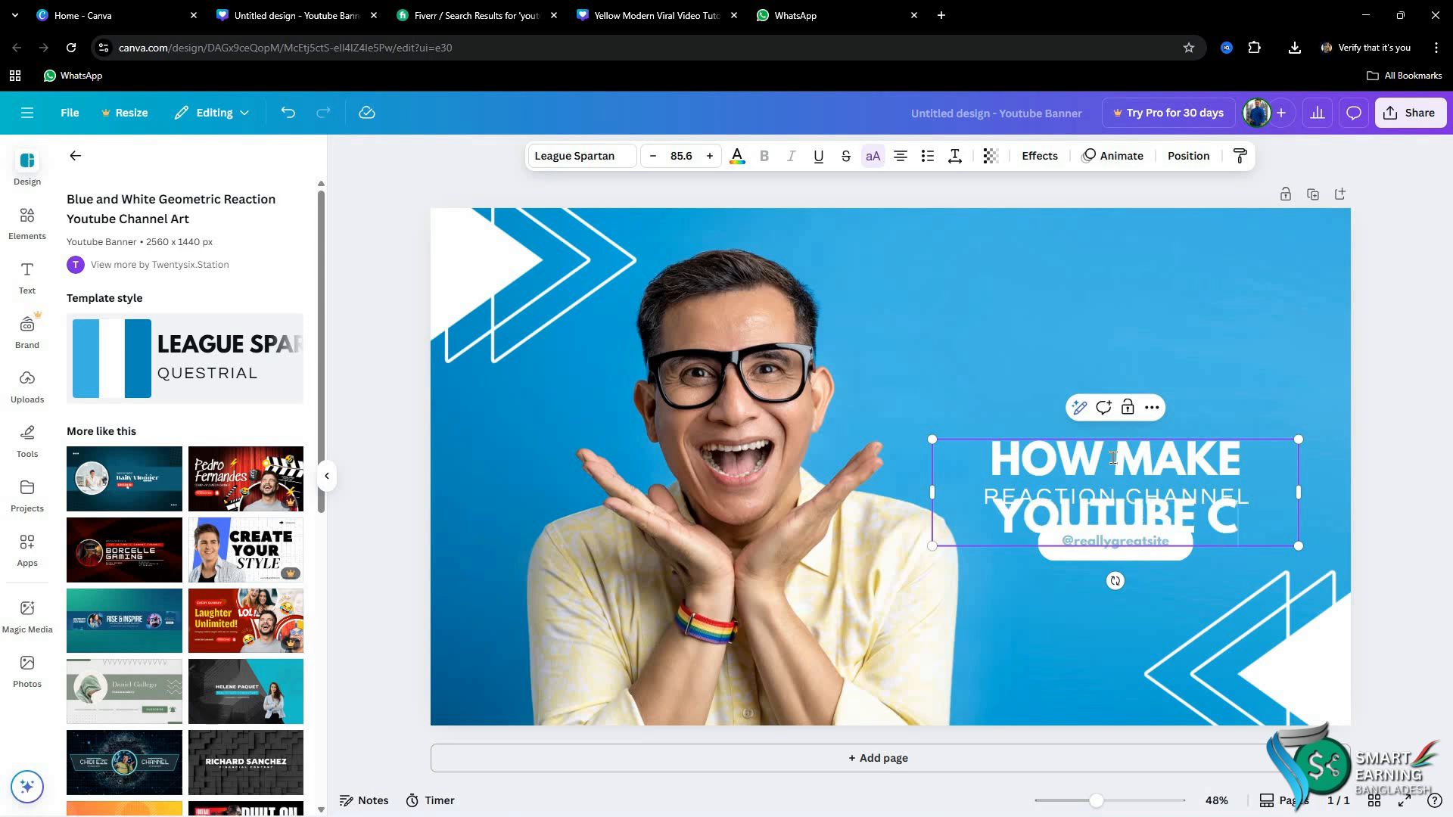
type("HANN")
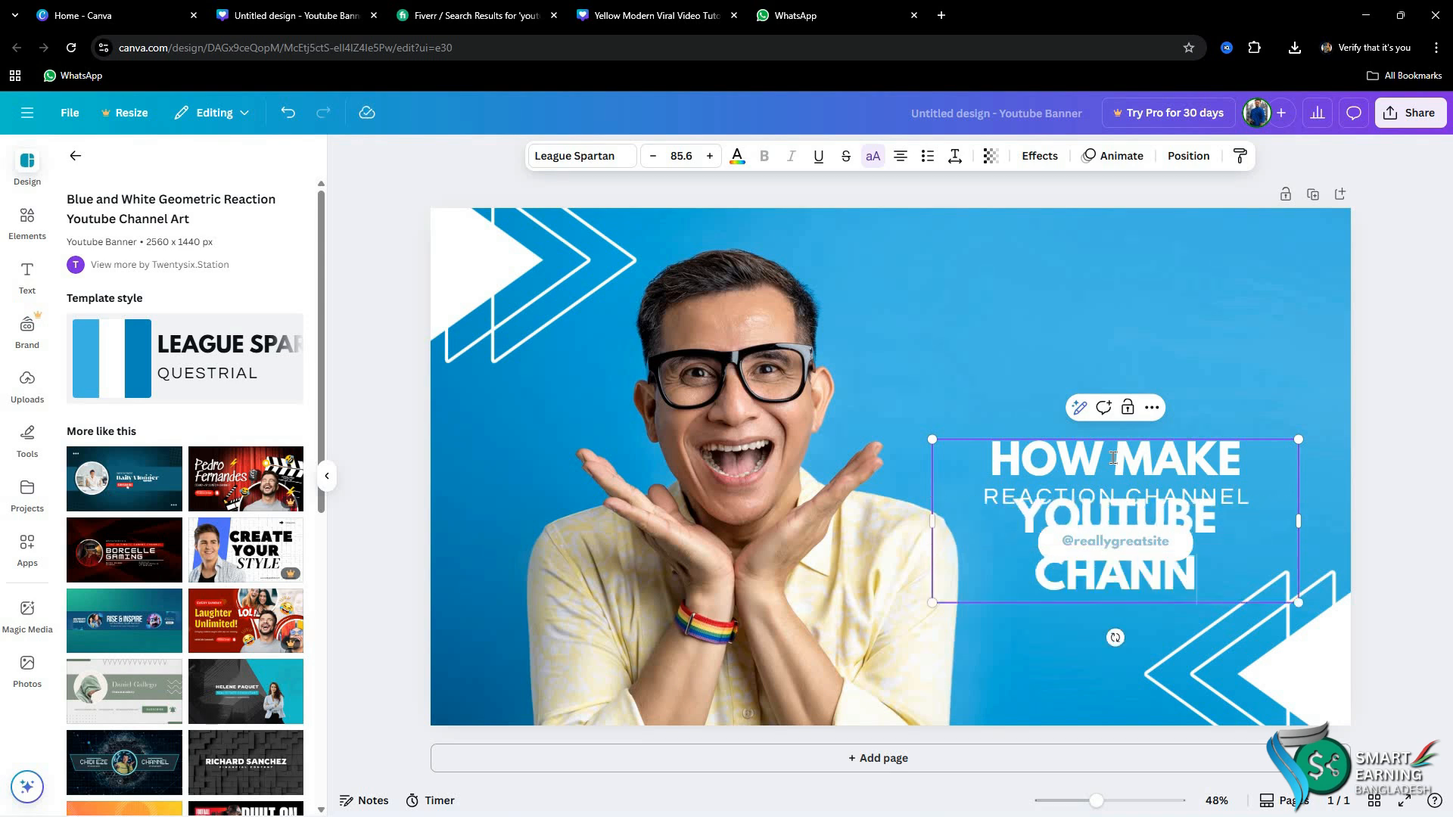
key("BackSpace")
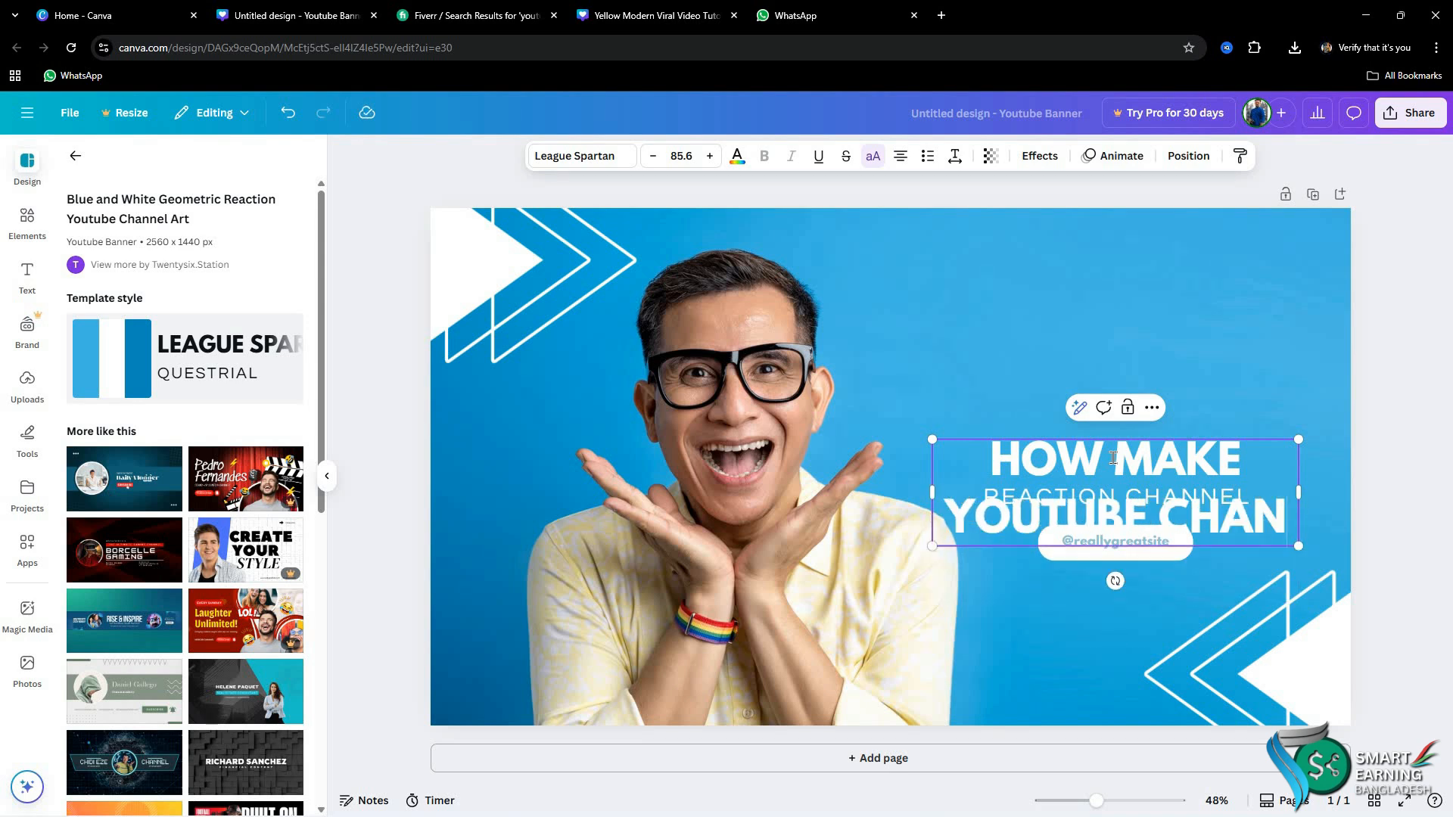
type("EL")
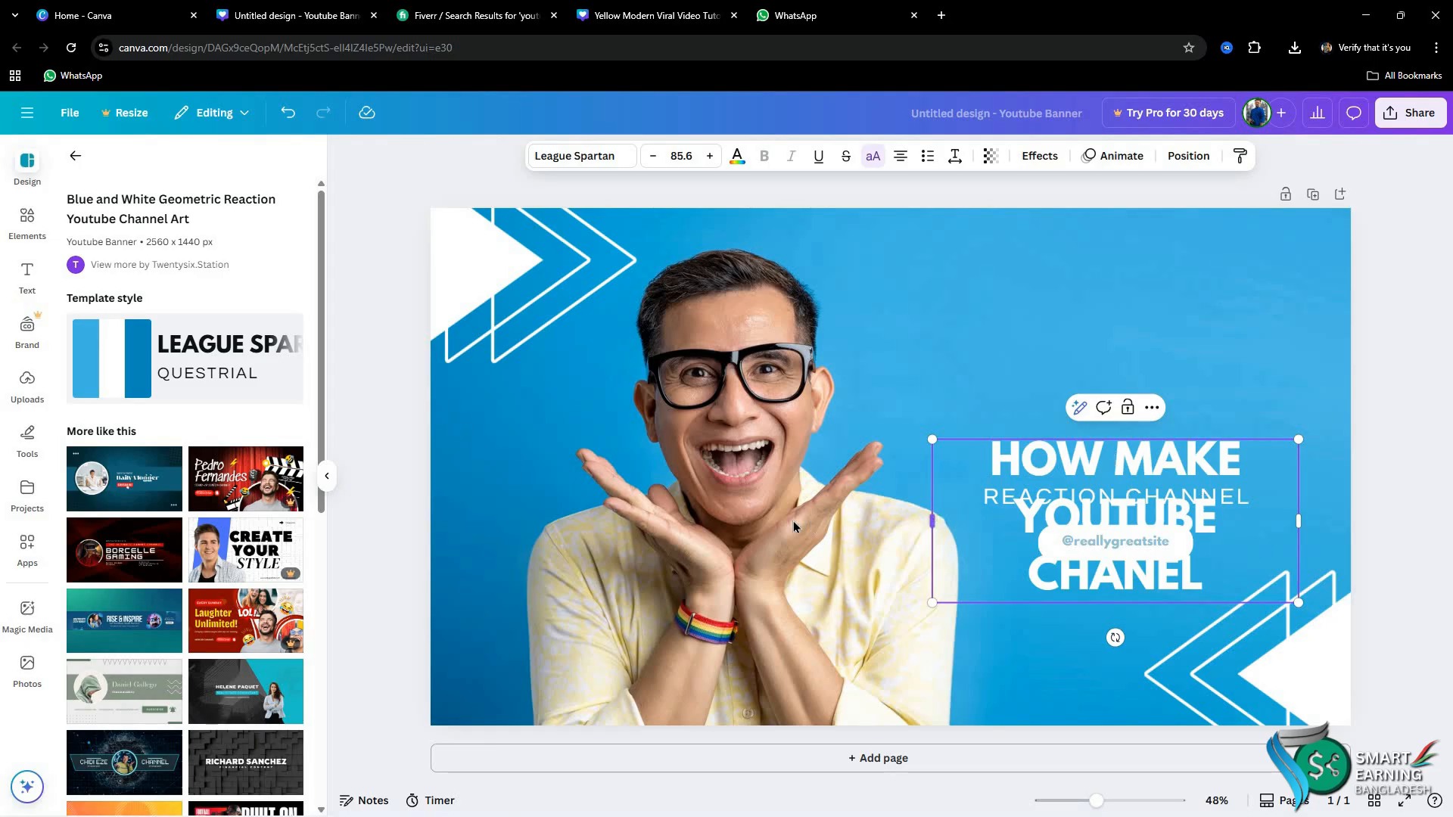
Step: Fit the heading on one line at font size 64 and move it beside the man's face, above the subtitle
left_click_drag(793, 526, 727, 480)
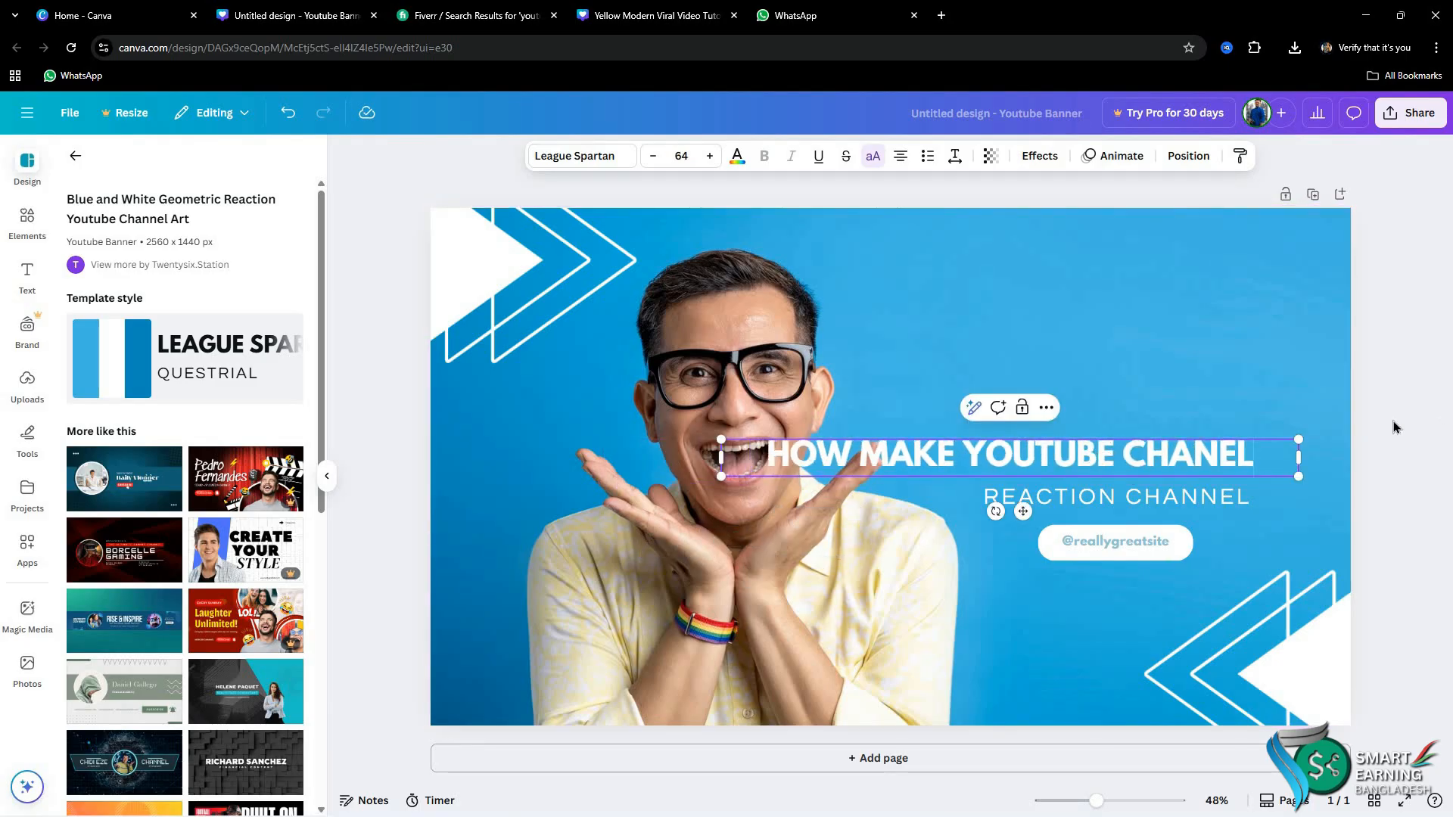
left_click_drag(1113, 461, 1185, 378)
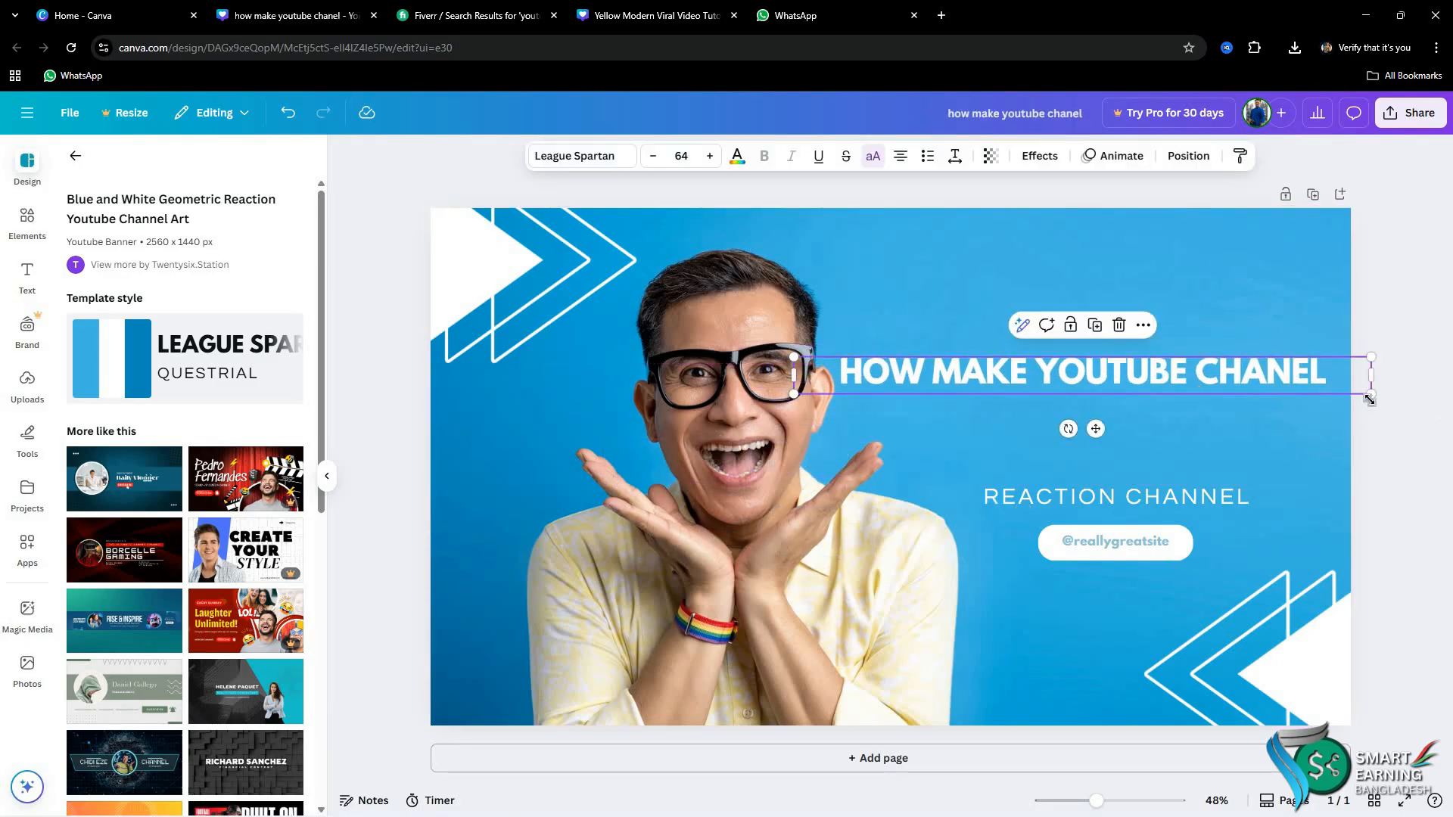
left_click_drag(1370, 376, 1311, 390)
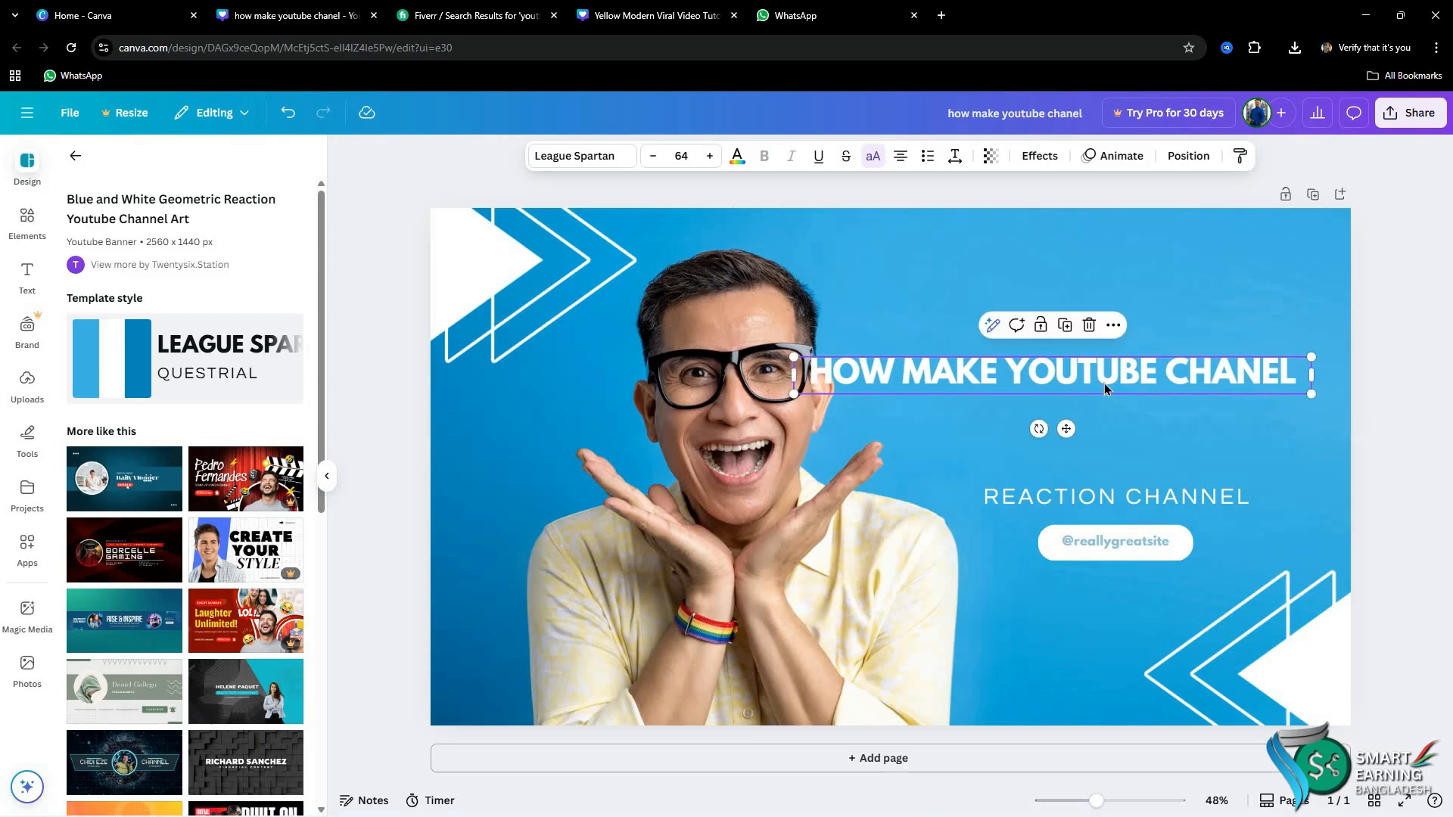
left_click_drag(1107, 383, 1189, 404)
left_click(1374, 462)
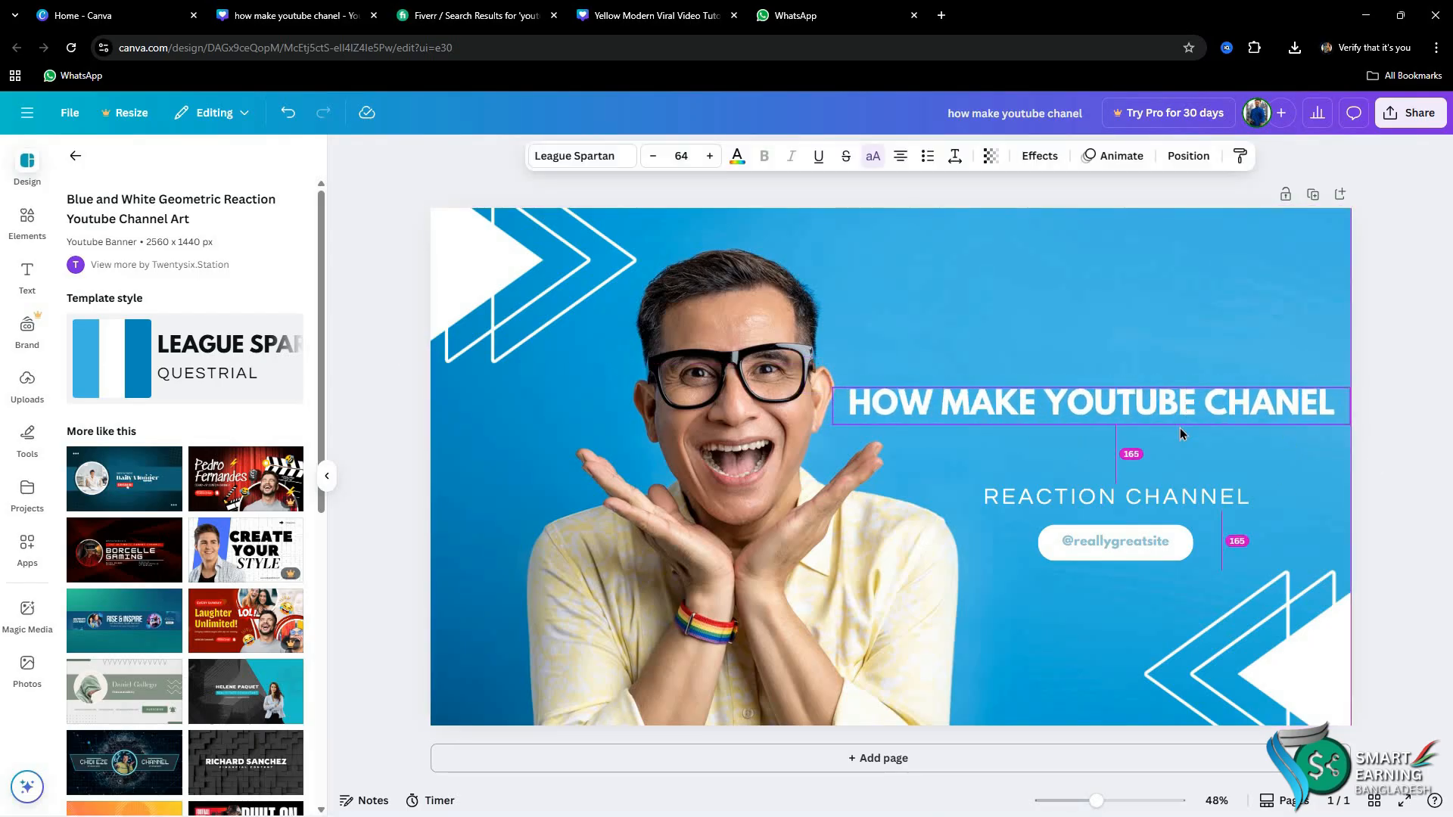
left_click(1156, 496)
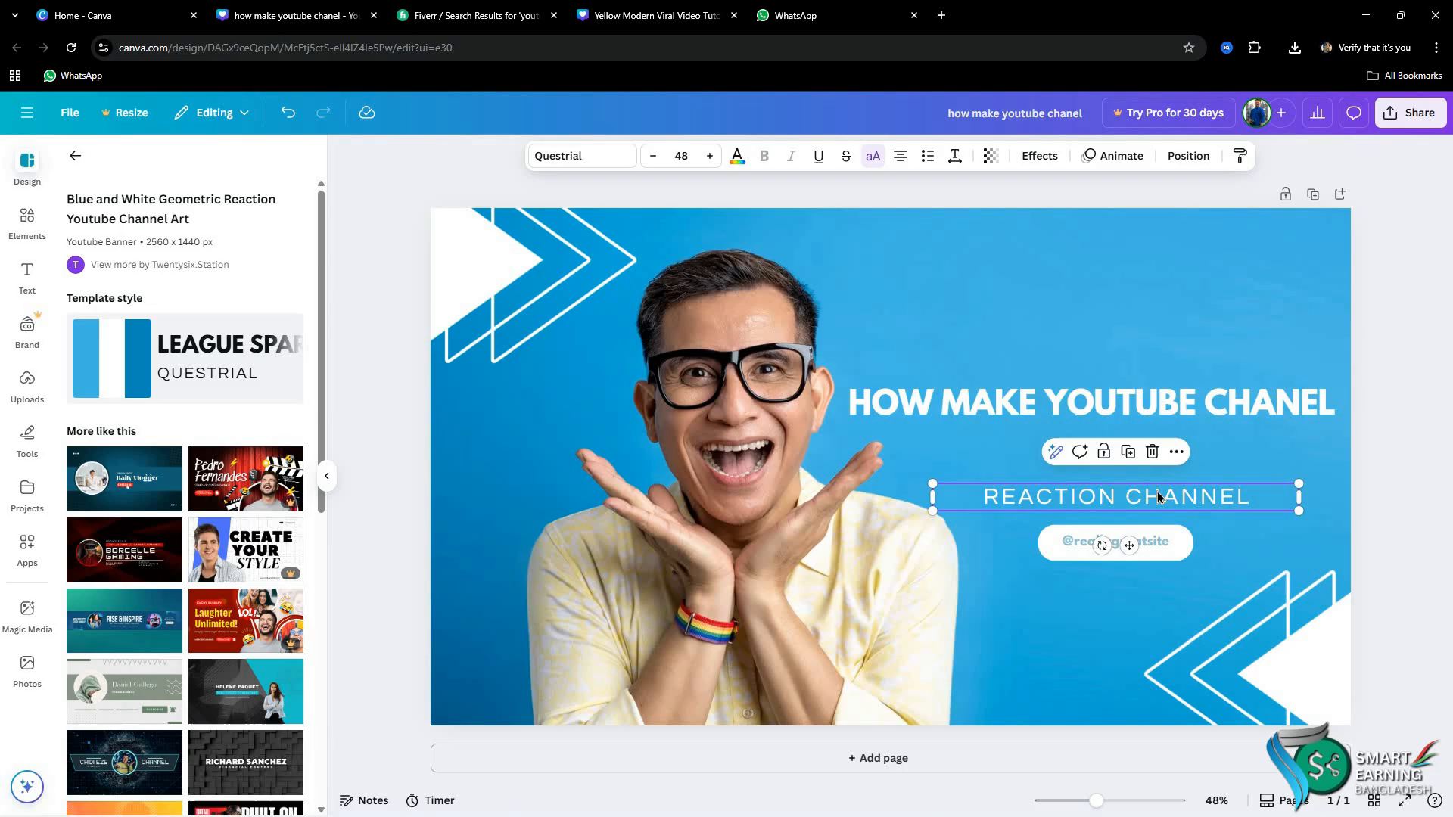
left_click(1404, 456)
double_click(1224, 499)
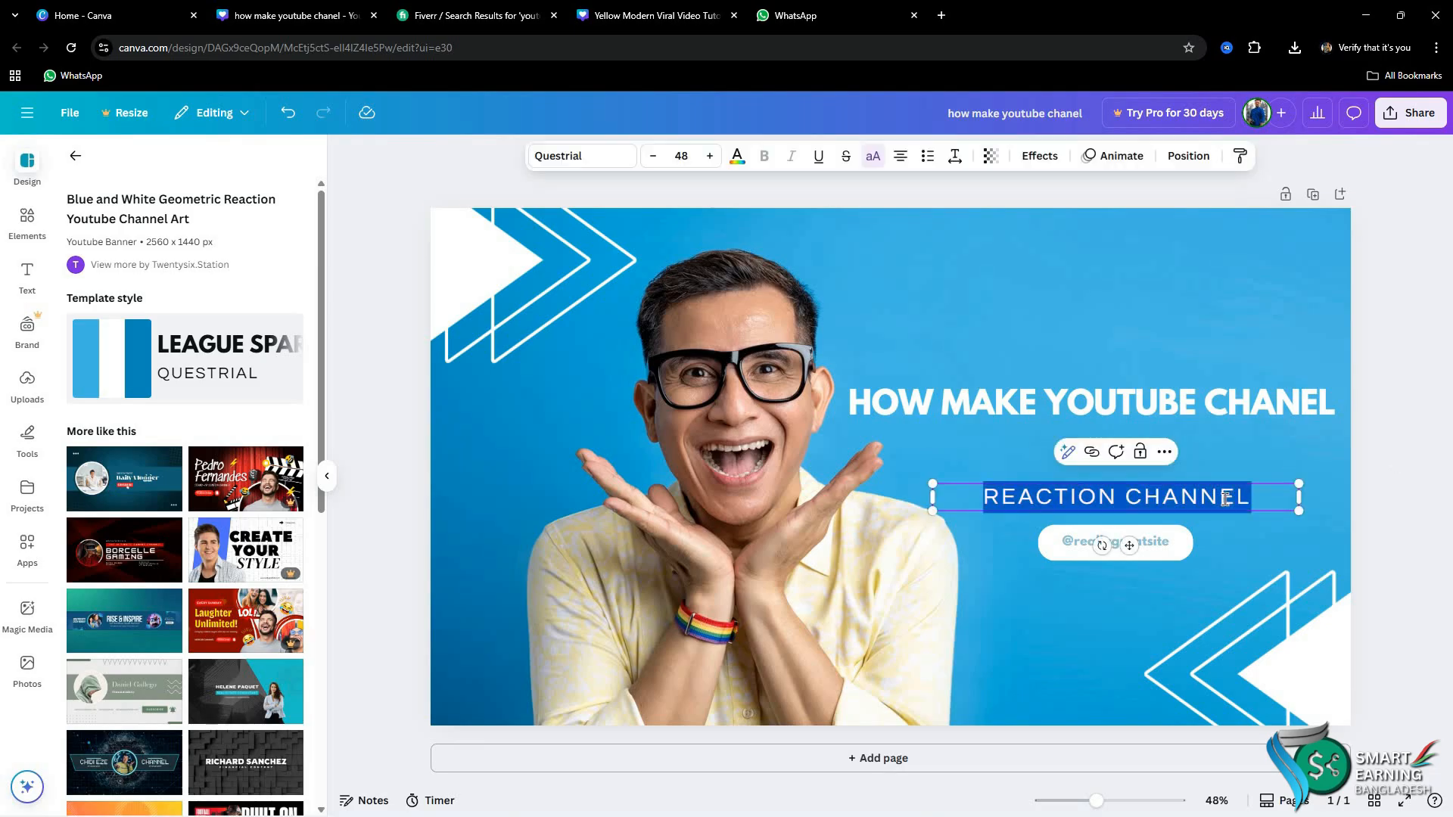
key("Escape")
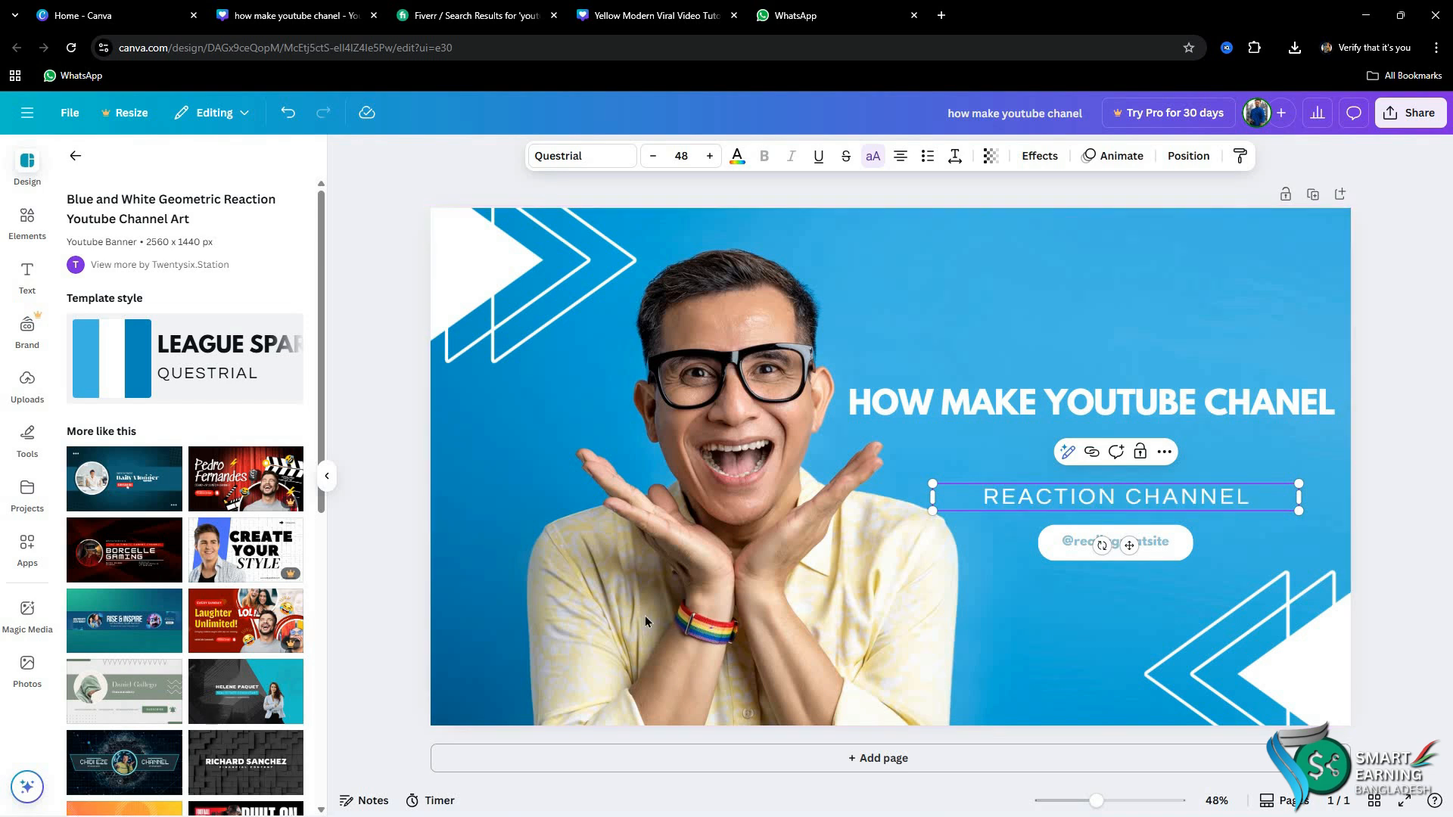
left_click(1376, 541)
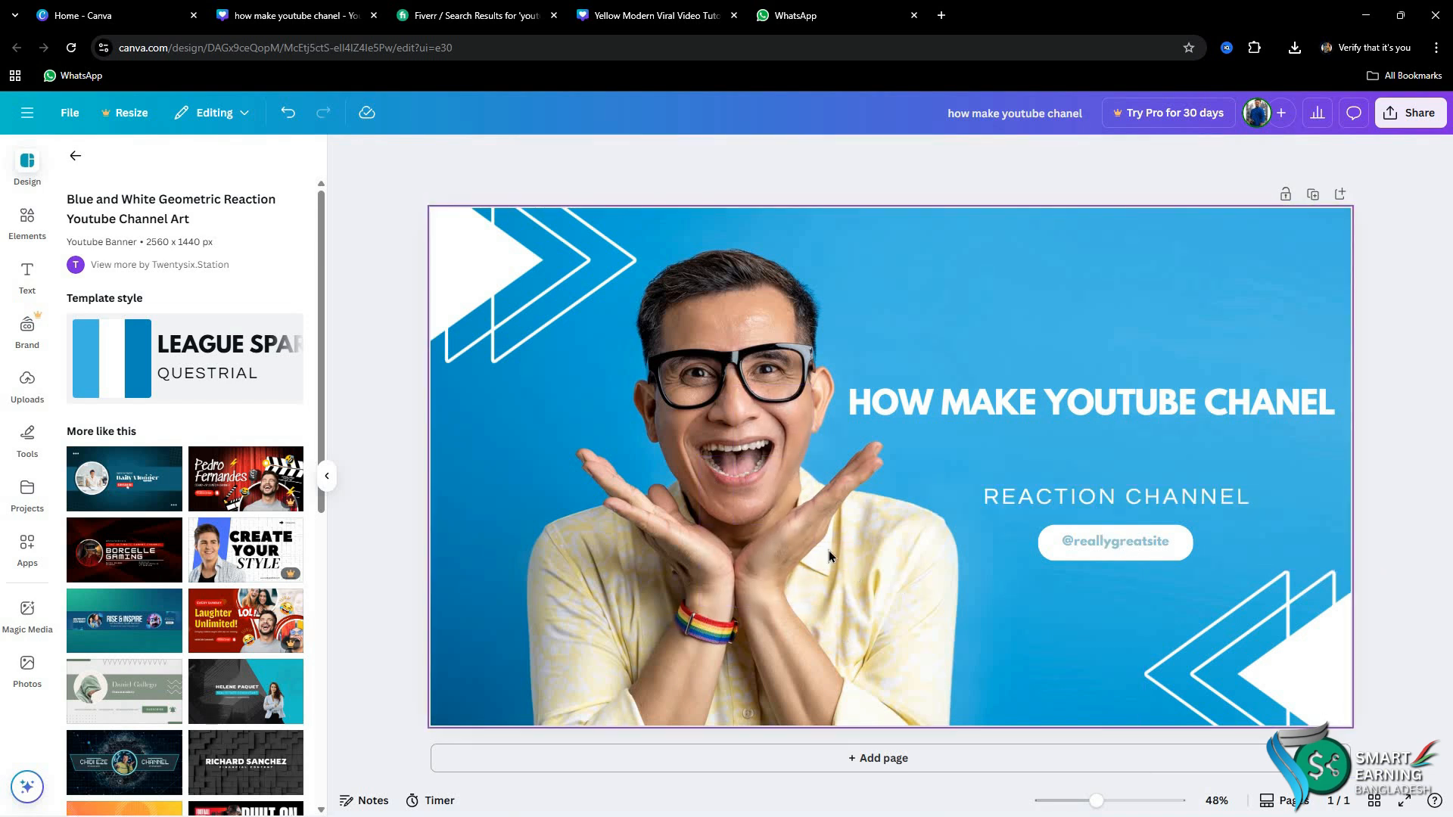
Step: Add a second page, apply the teal real estate consultant banner to it, and shift the woman's photo slightly left and down
scroll(151, 530, "down", 2)
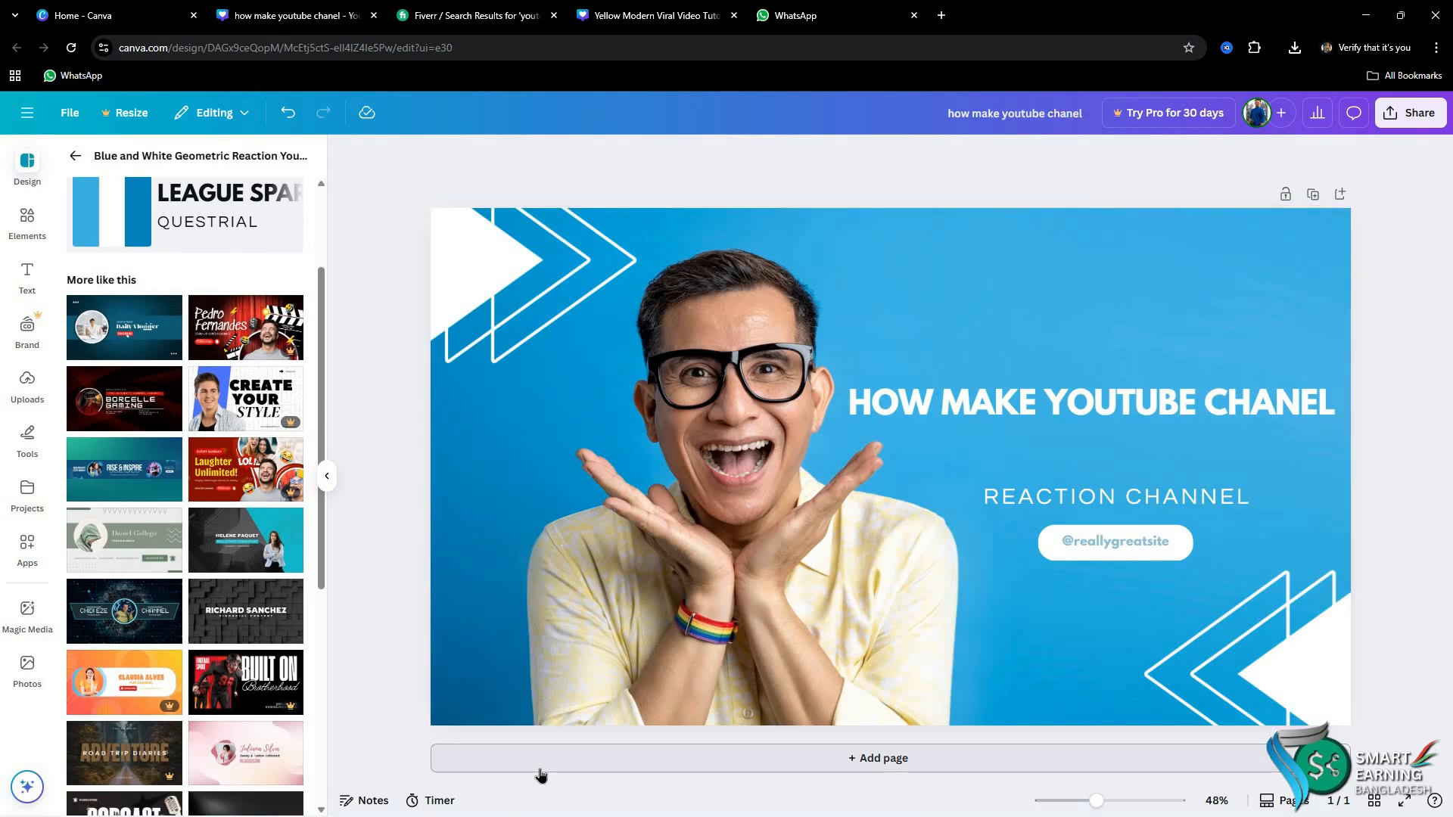
left_click(538, 761)
left_click(201, 560)
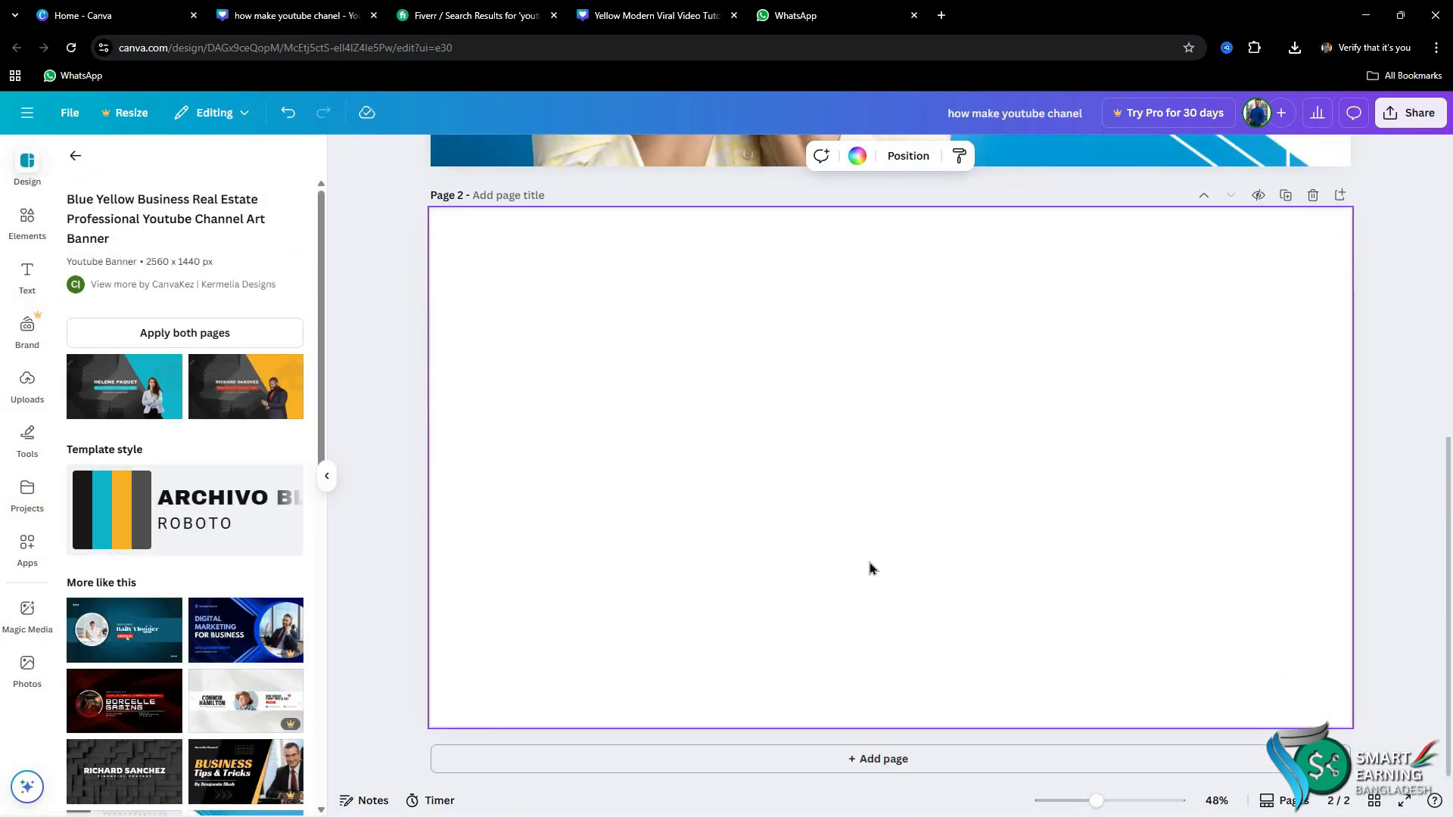
scroll(872, 569, "up", 3)
scroll(626, 616, "down", 3)
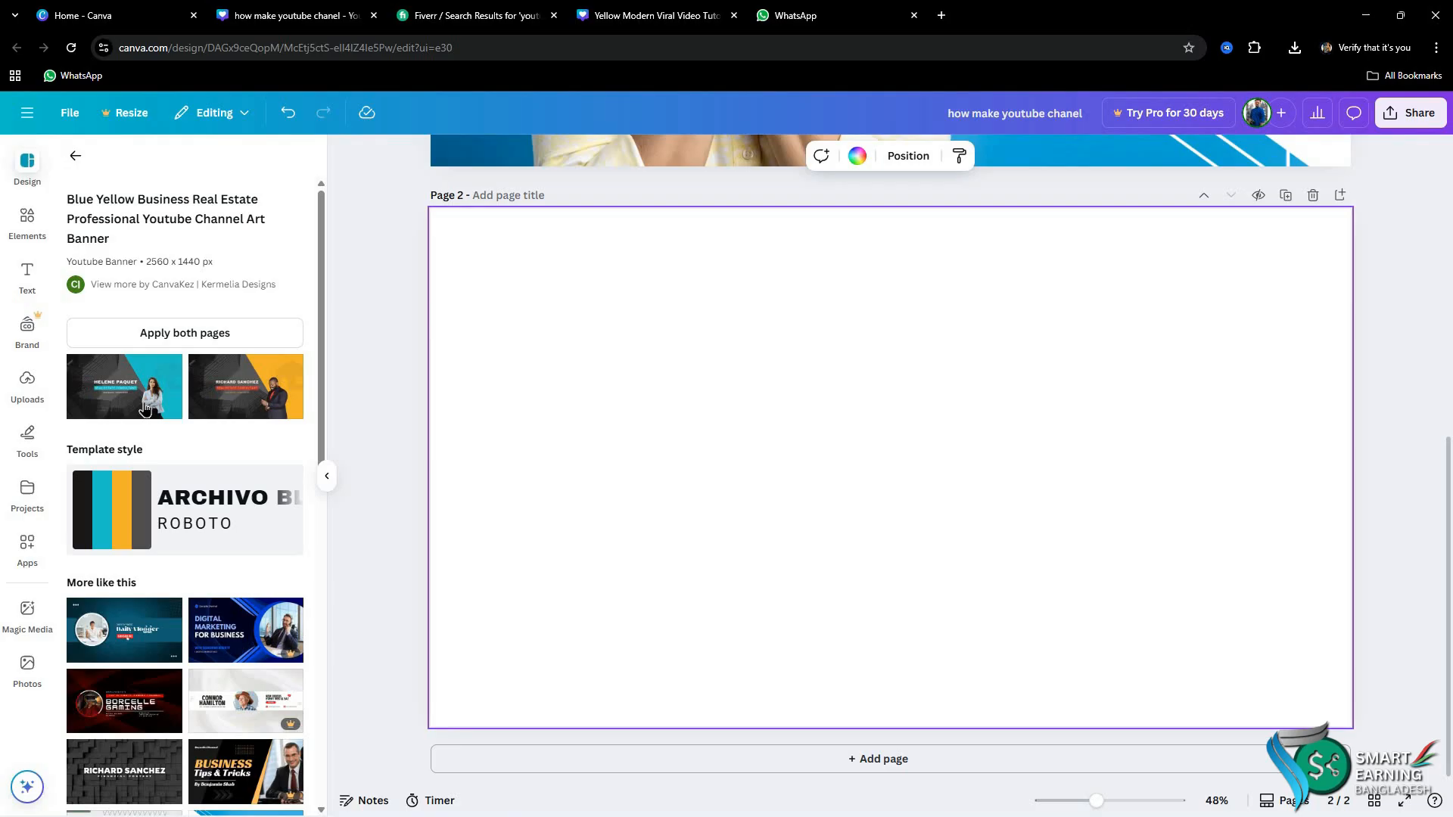
left_click(109, 382)
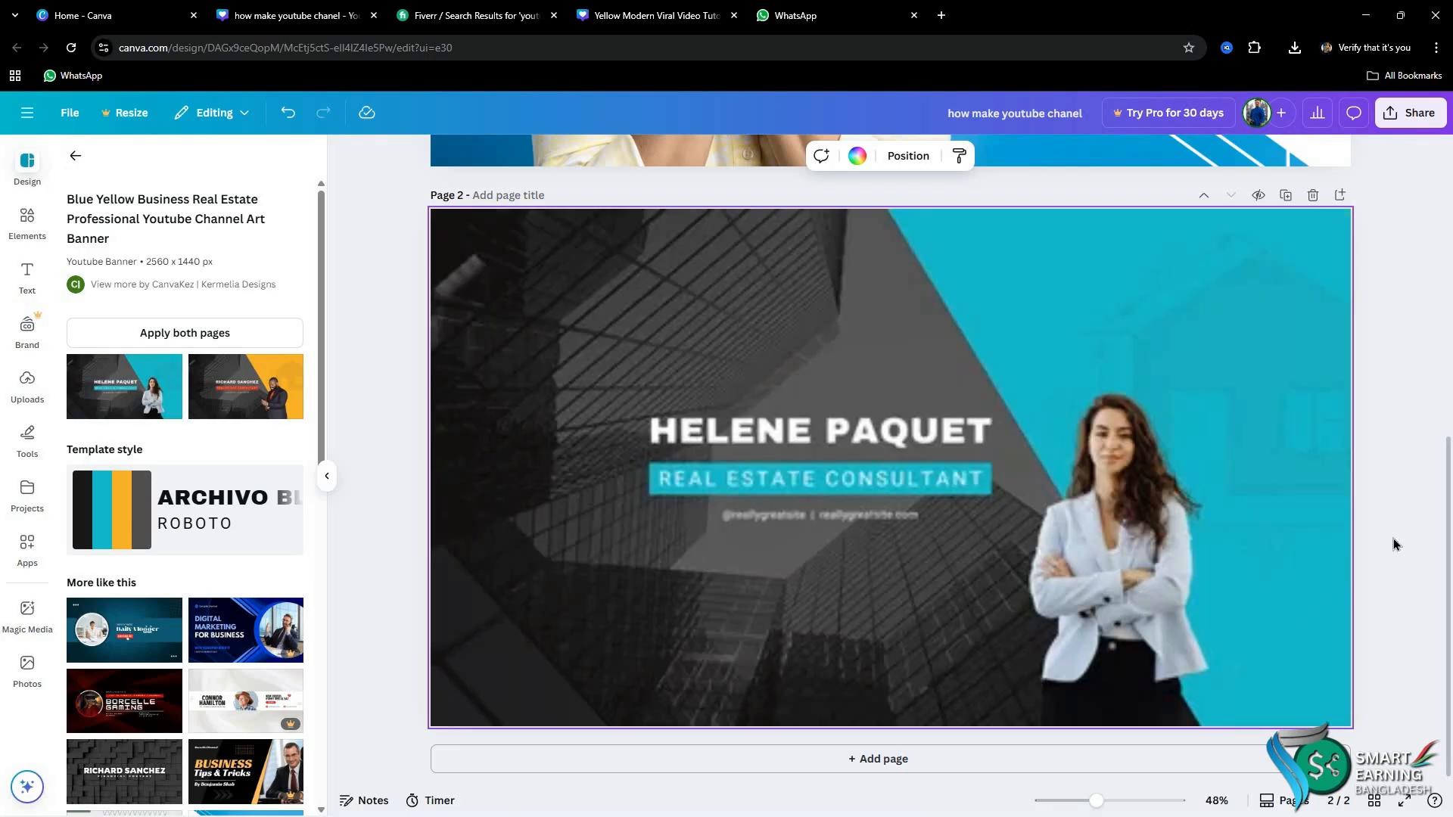
left_click_drag(1079, 560, 1062, 592)
scroll(588, 388, "up", 1)
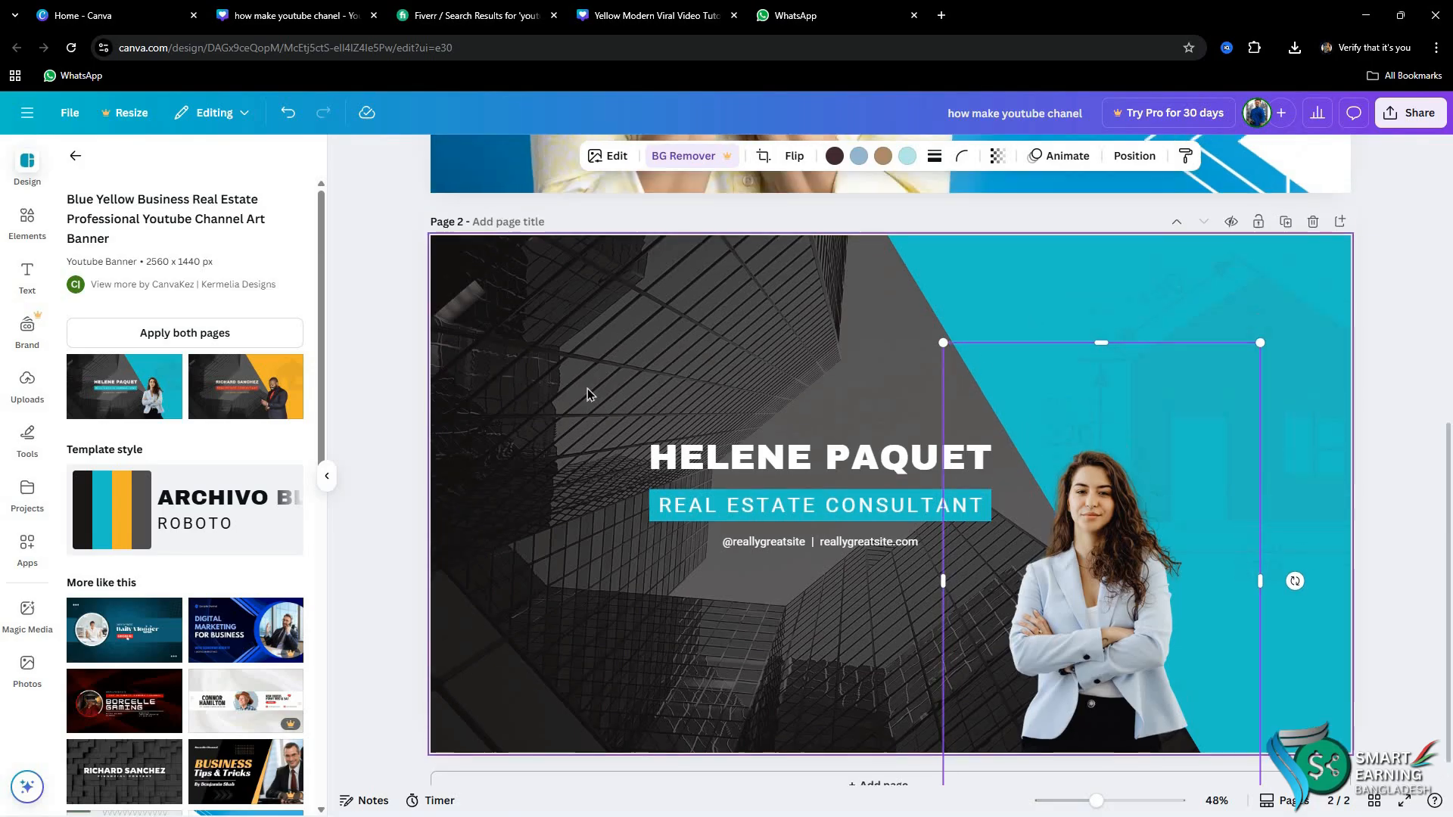
Step: Compare the two banner pages and delete the second page
scroll(729, 340, "up", 5)
left_click(733, 363)
scroll(799, 486, "down", 5)
scroll(801, 489, "up", 1)
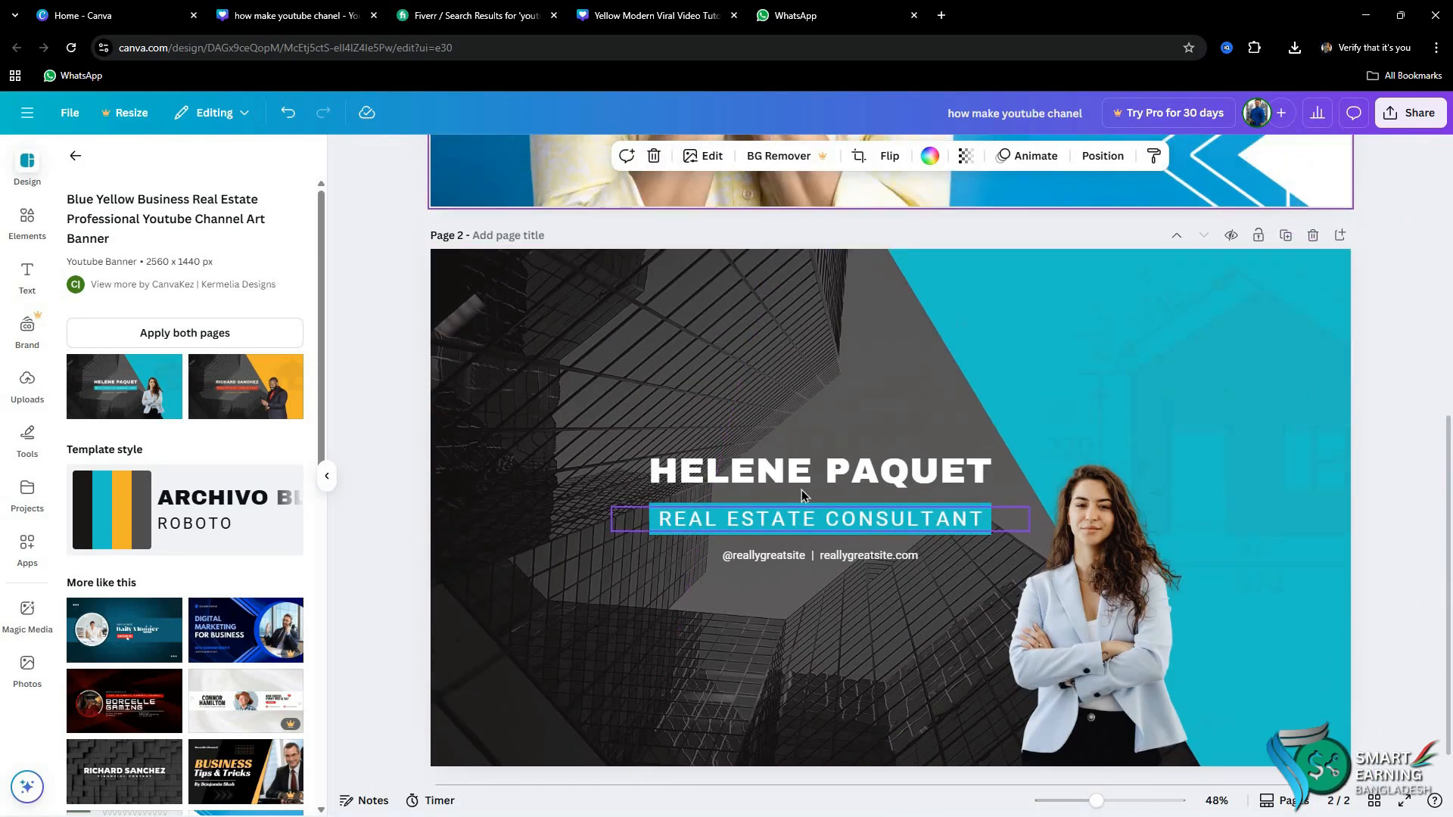
scroll(802, 489, "up", 5)
left_click(1286, 647)
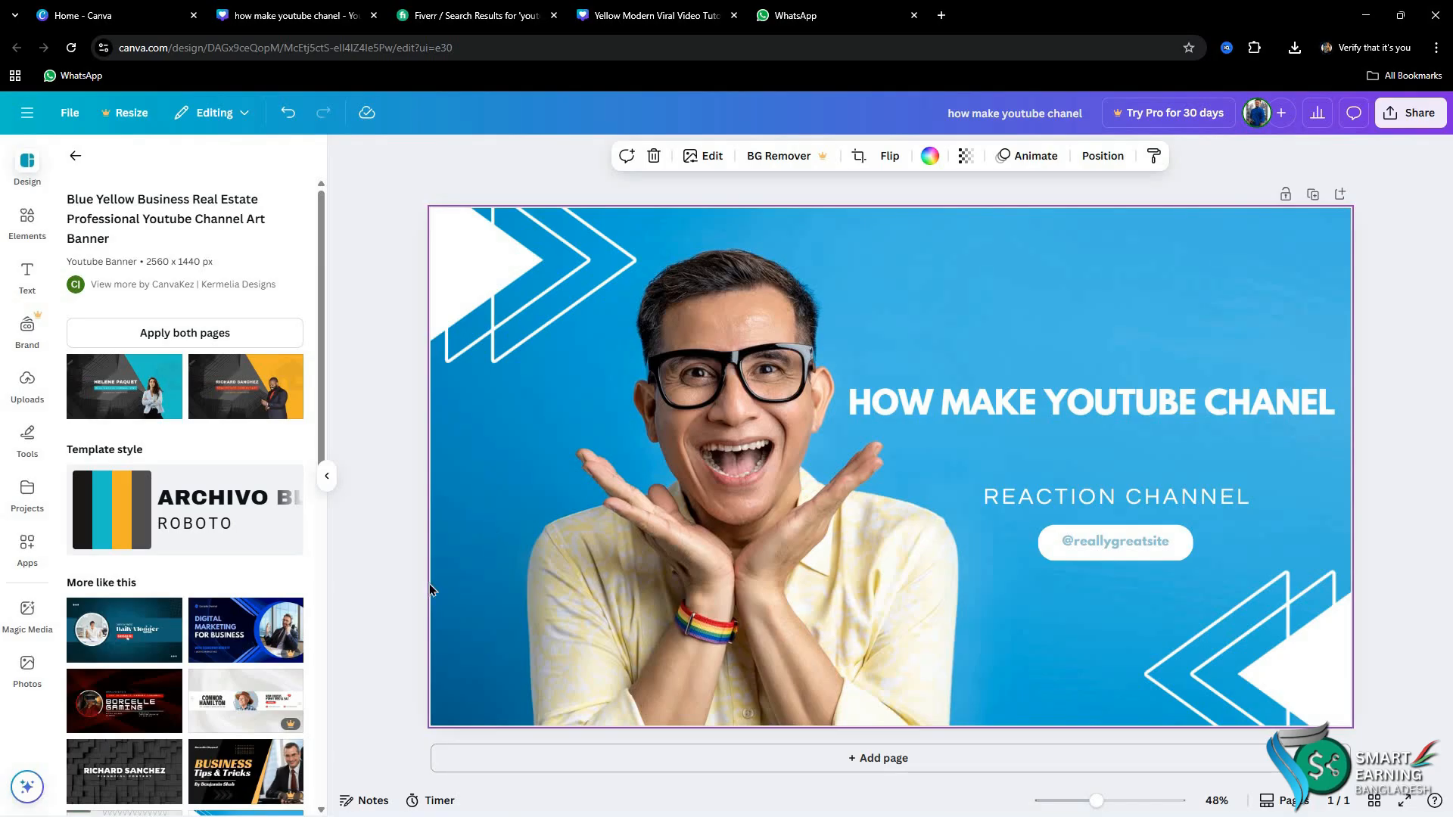
Step: Move the "HOW MAKE YOUTUBE CHANEL" heading slightly up and place the "REACTION CHANNEL" subtitle directly beneath it
left_click_drag(1053, 410, 1061, 388)
left_click(1088, 492)
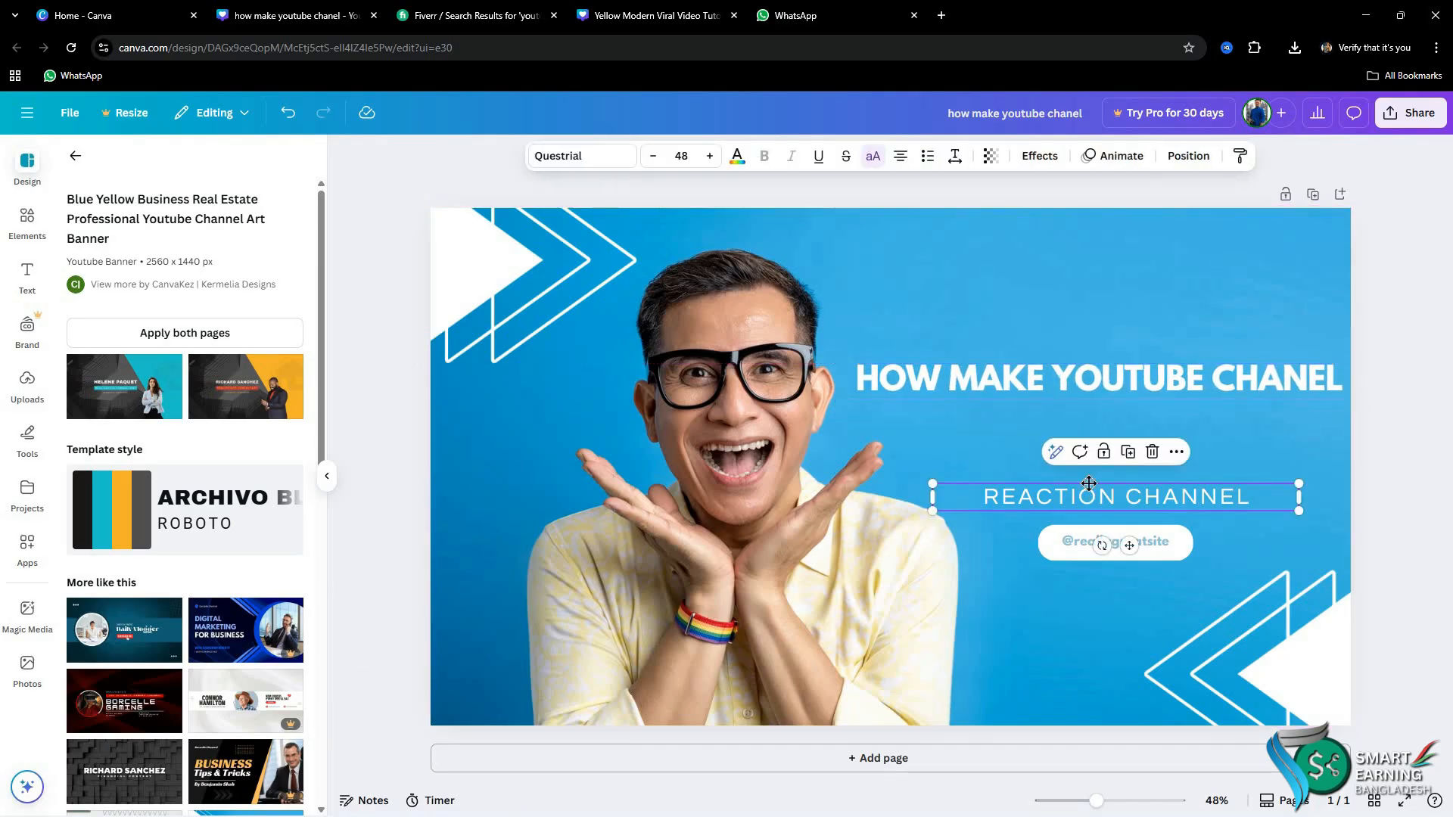
left_click_drag(1088, 492, 1085, 435)
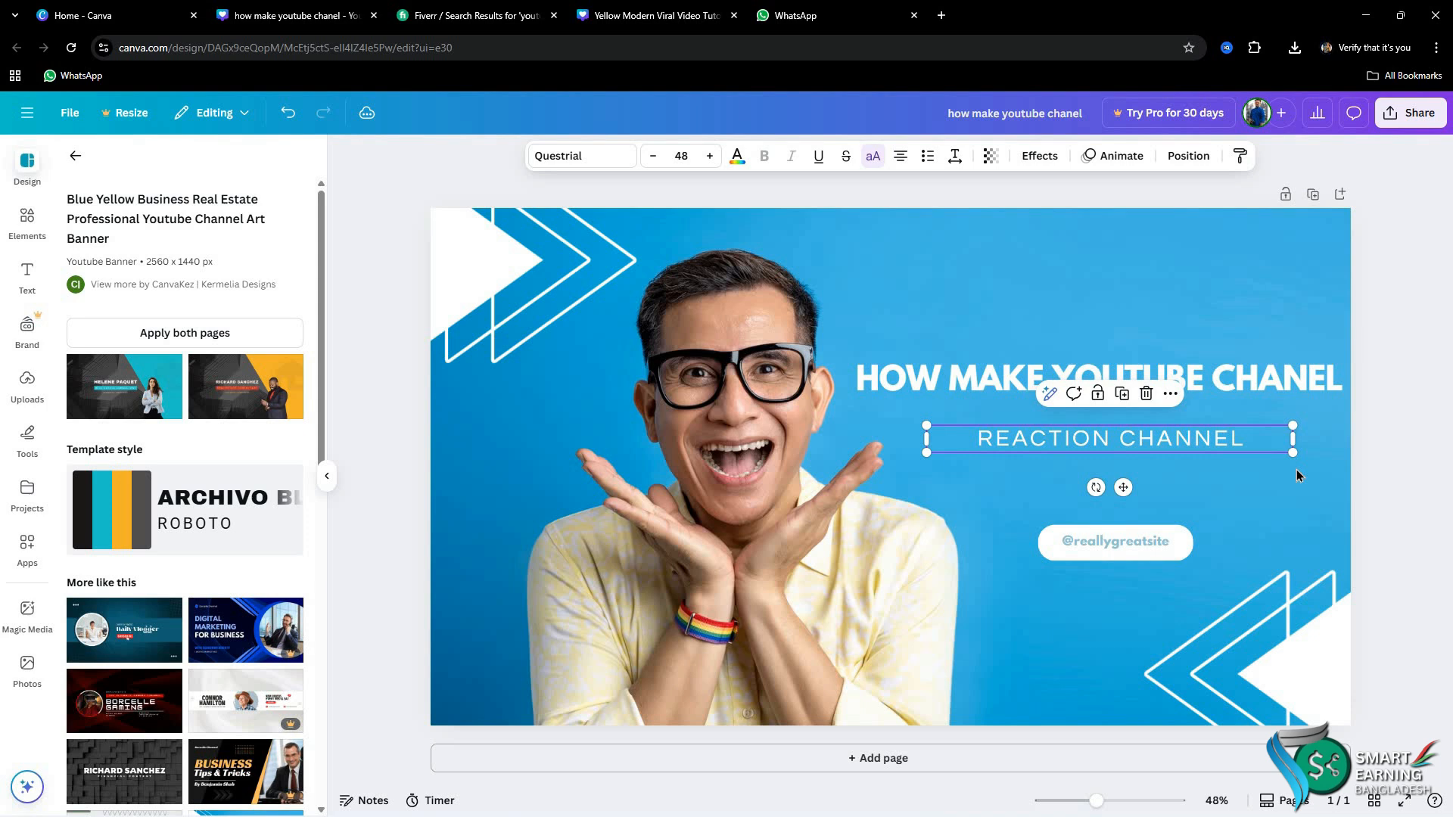
left_click(1378, 489)
left_click_drag(1213, 453, 1214, 438)
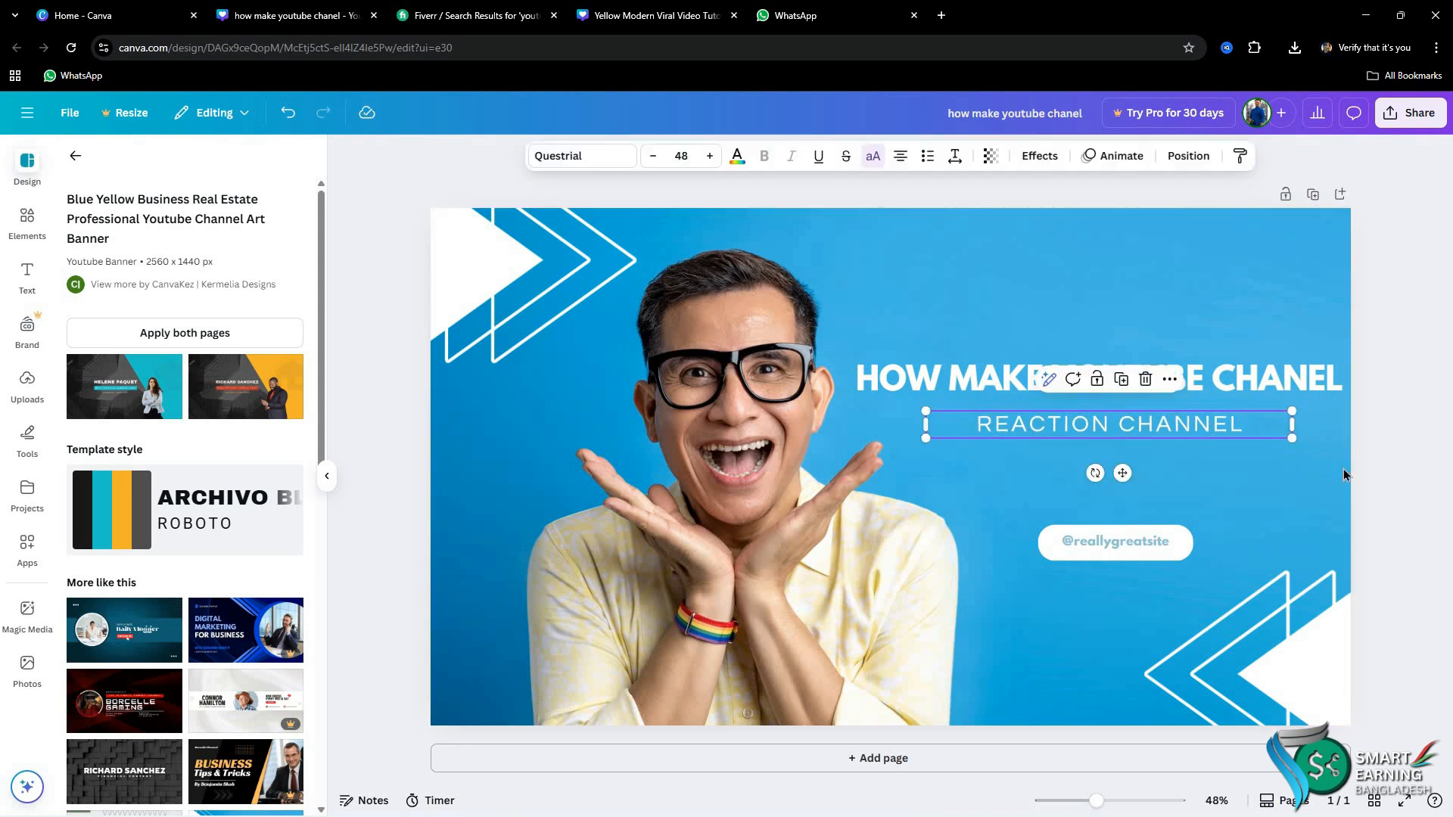
left_click(1365, 489)
Step: Replace the subtitle beneath the heading with "SMART ERANNING BANGLADESH"
left_click(1228, 428)
left_click(1226, 429)
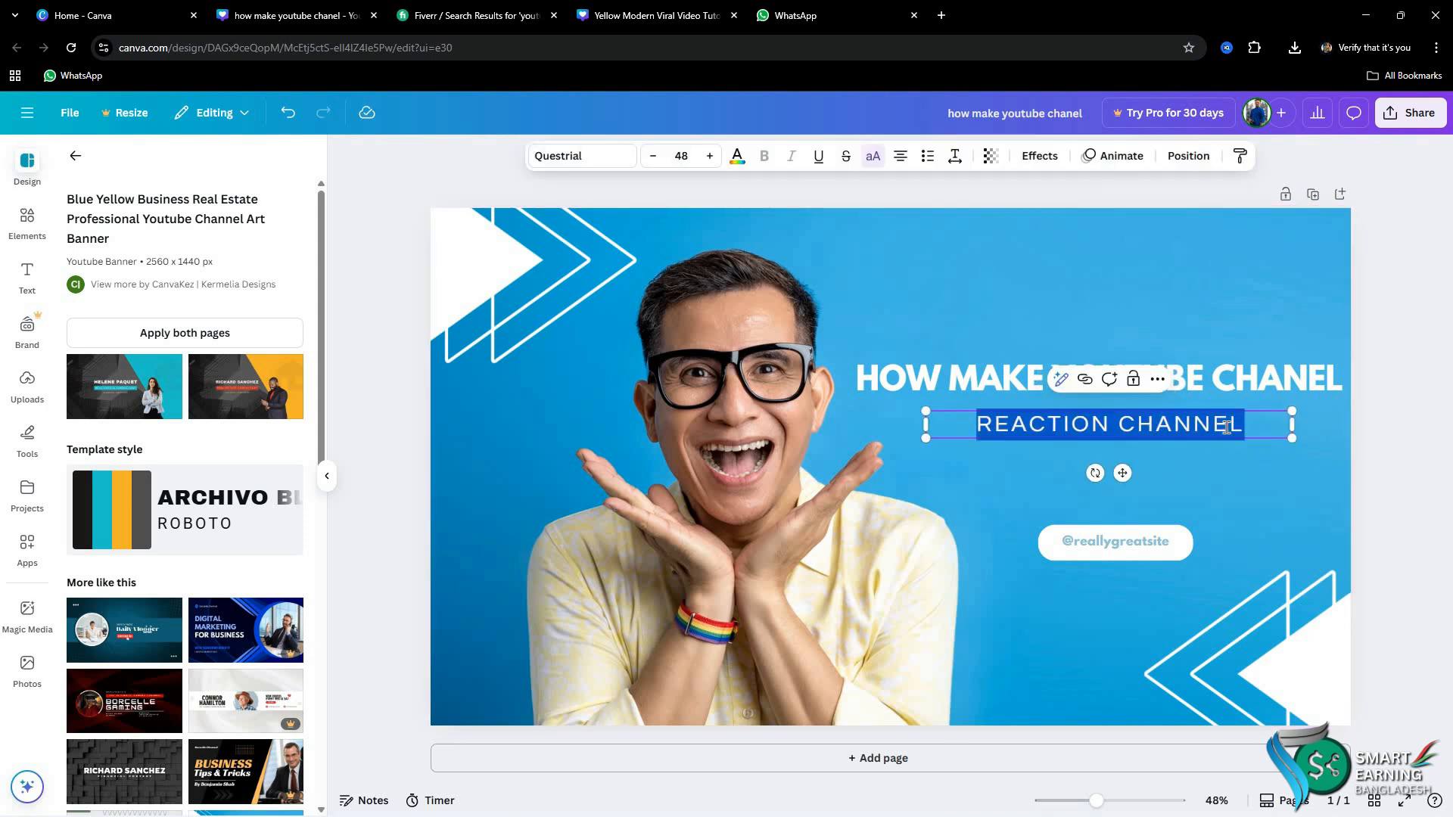
key("BackSpace")
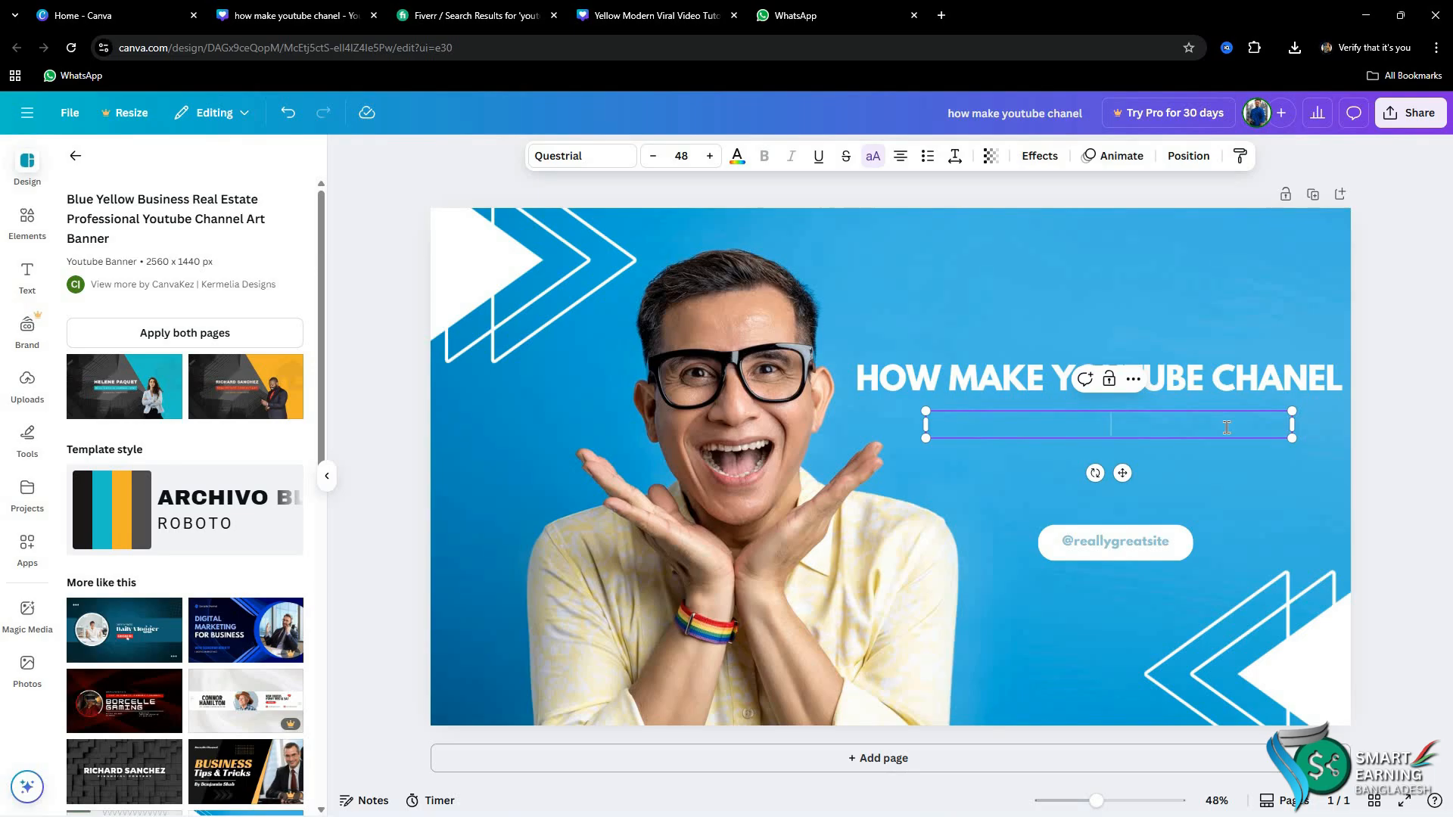
type("SMART")
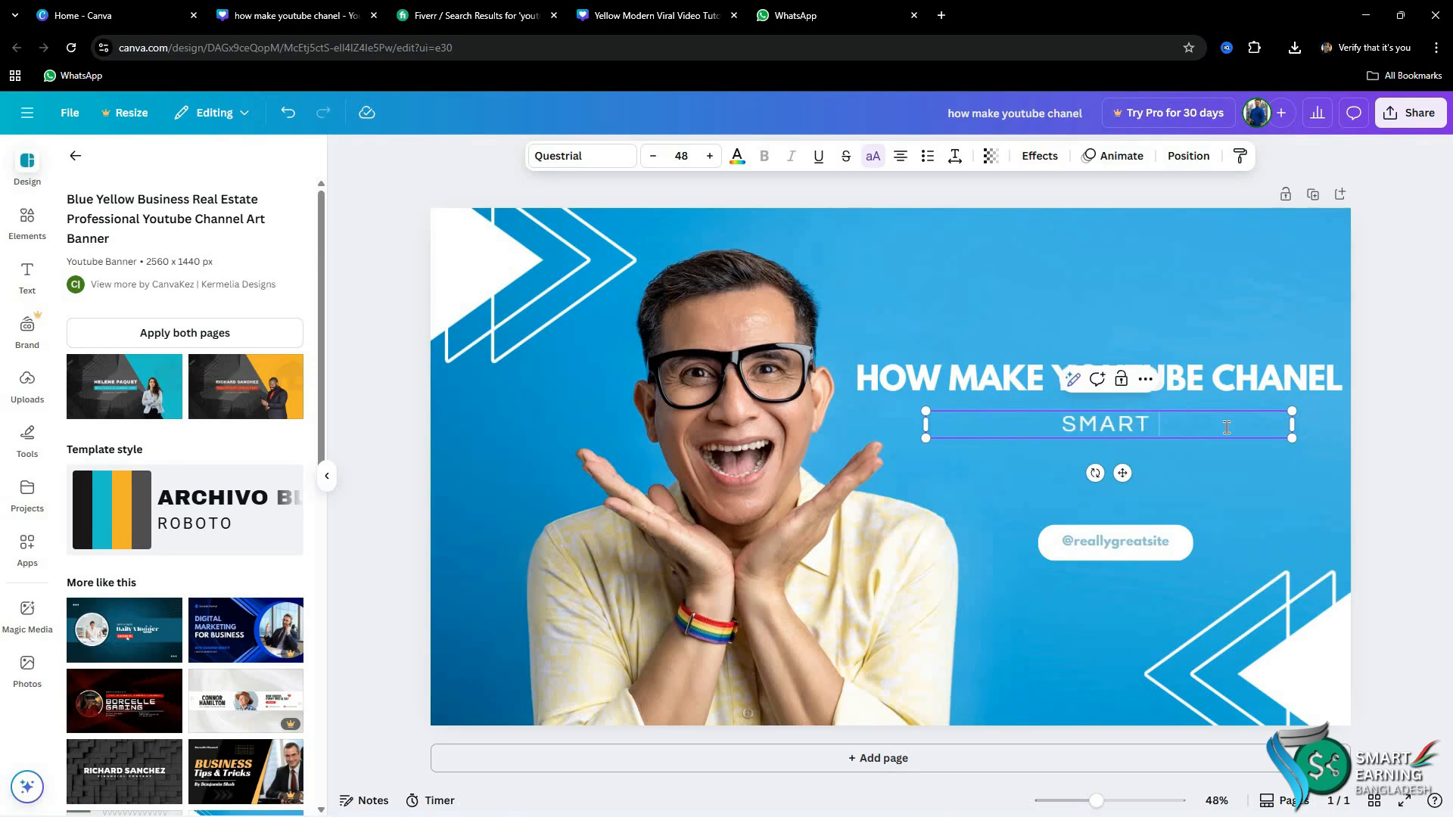
type(" ERA")
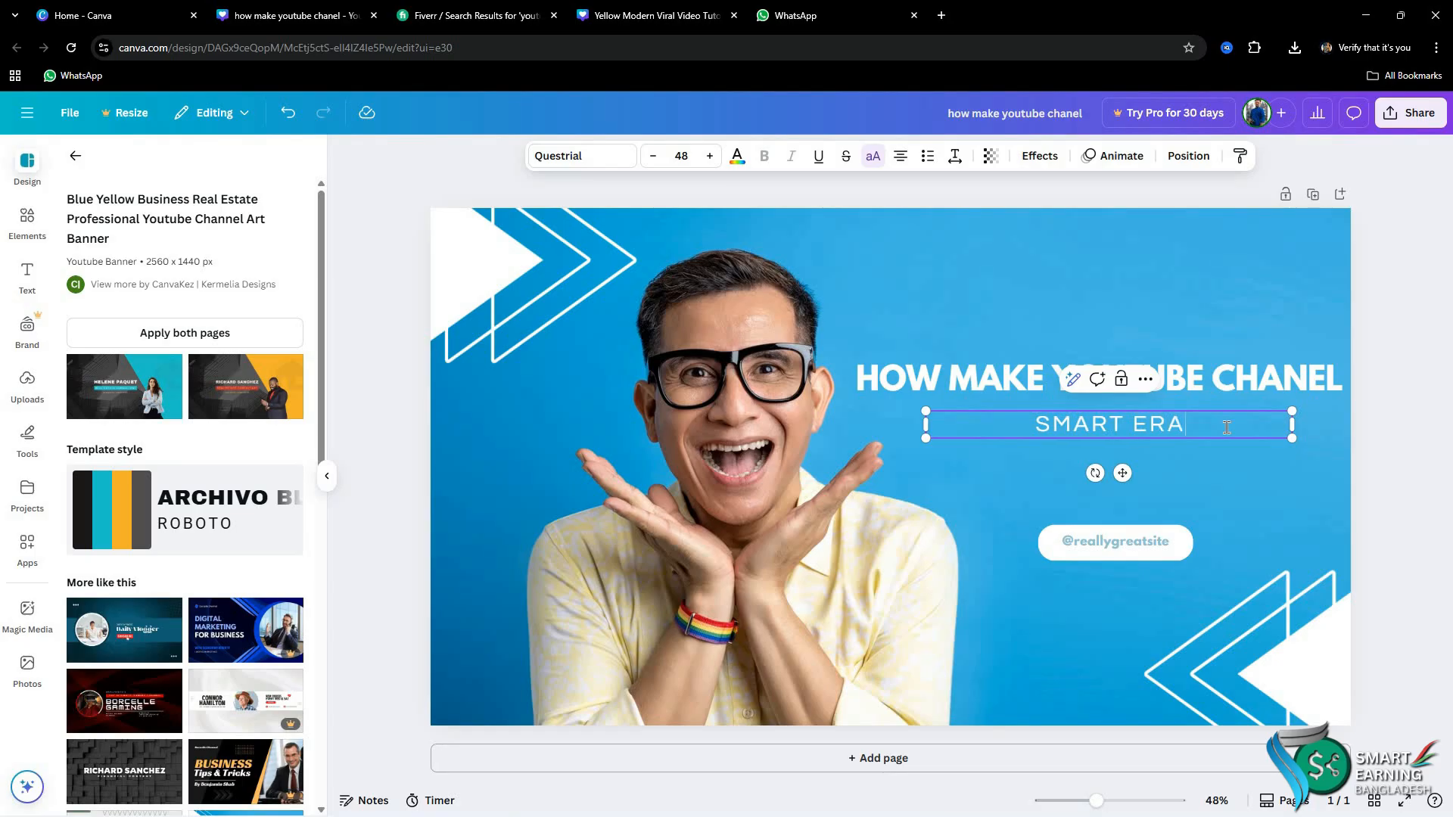
type("NNING")
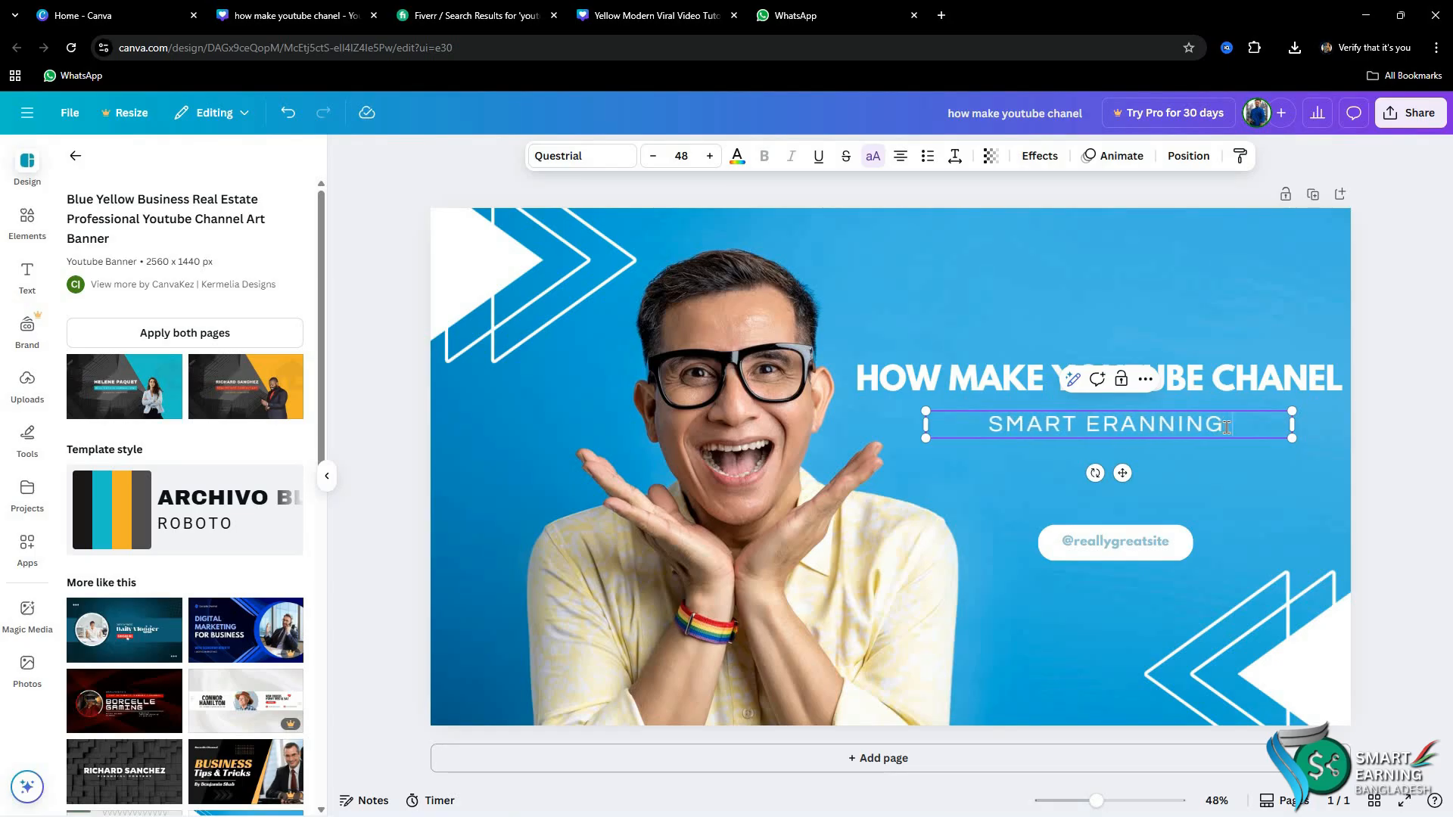
type(" BAN")
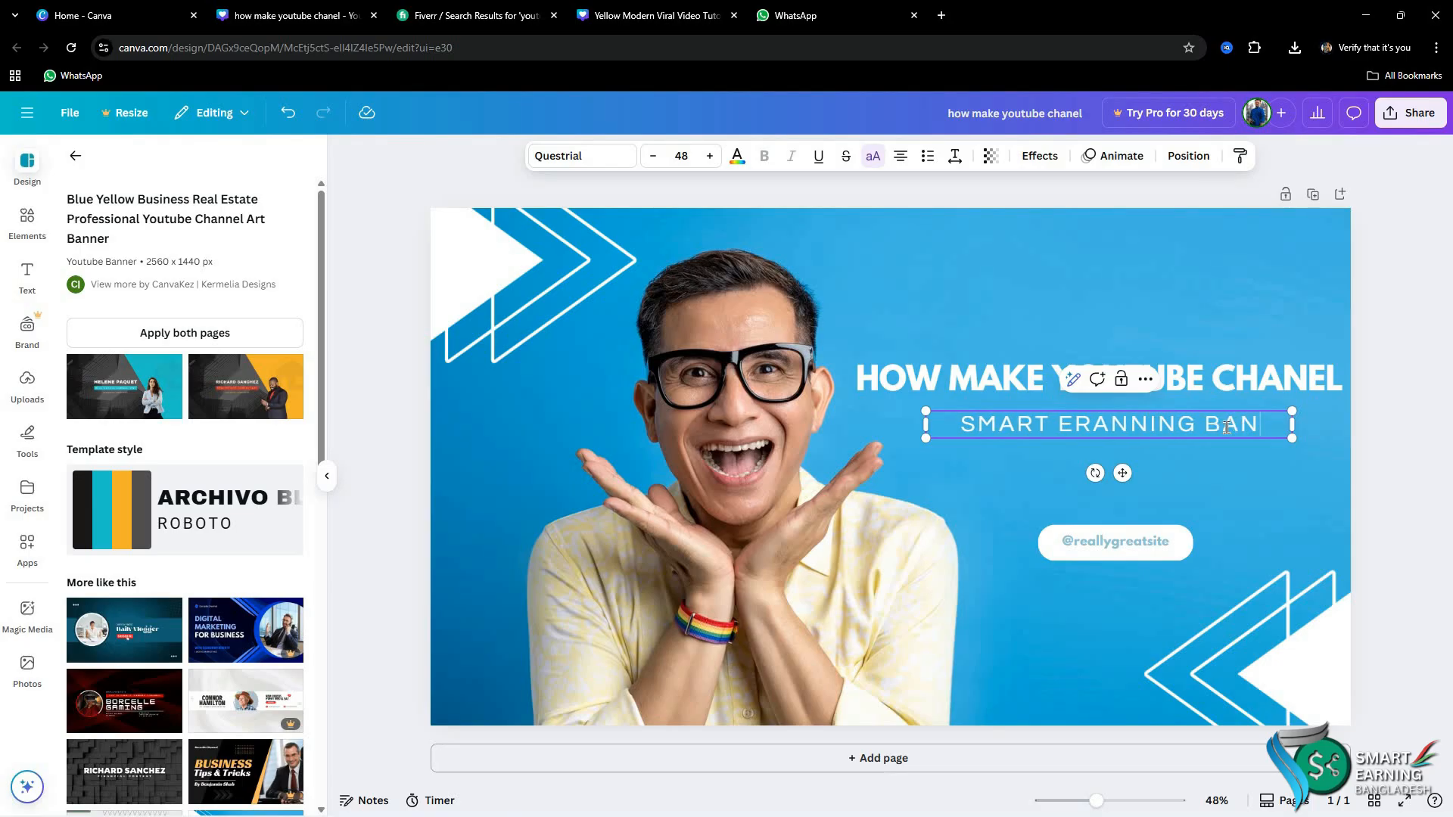
type("GLAD")
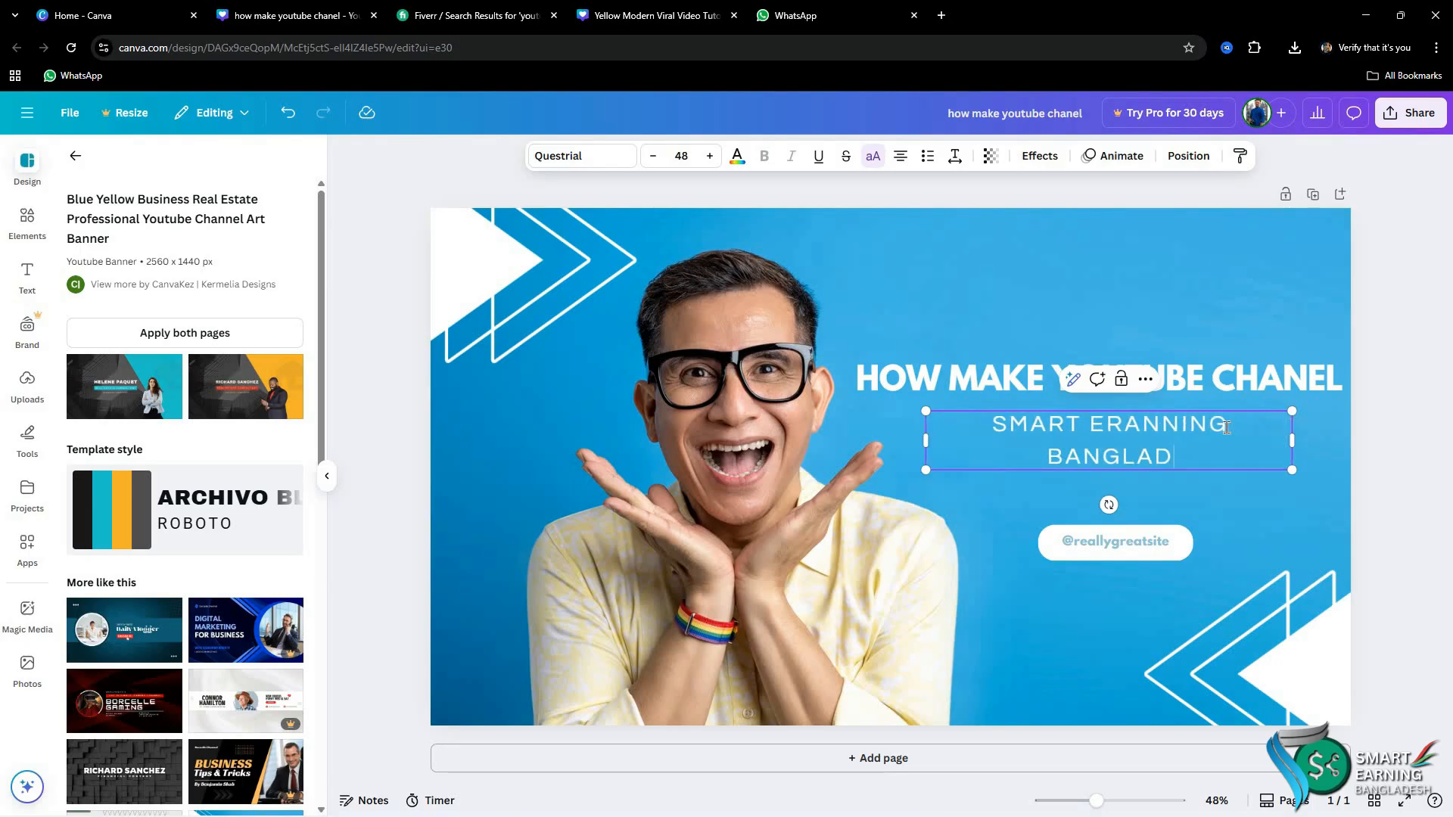
type("ESH")
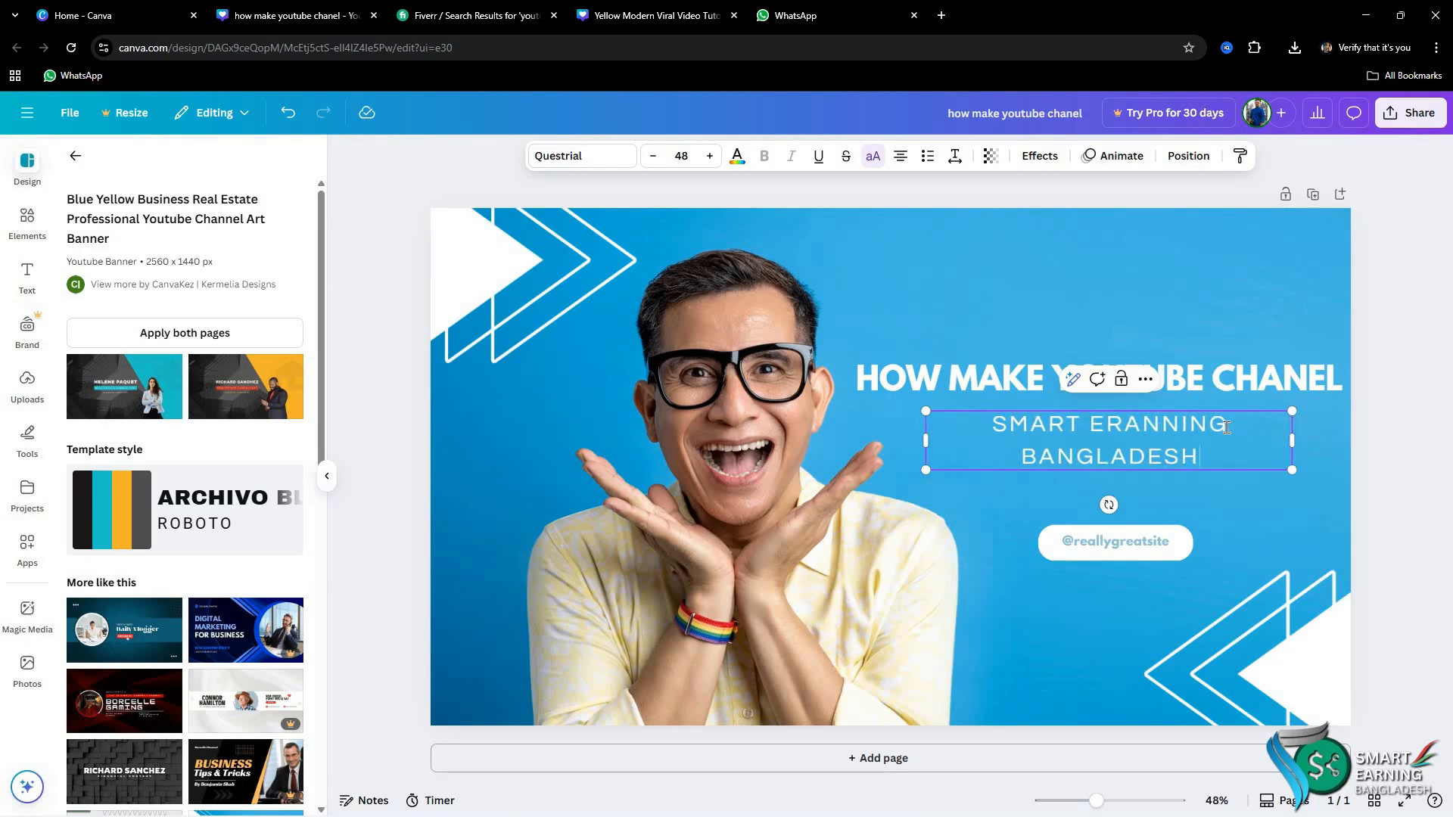
left_click(1419, 473)
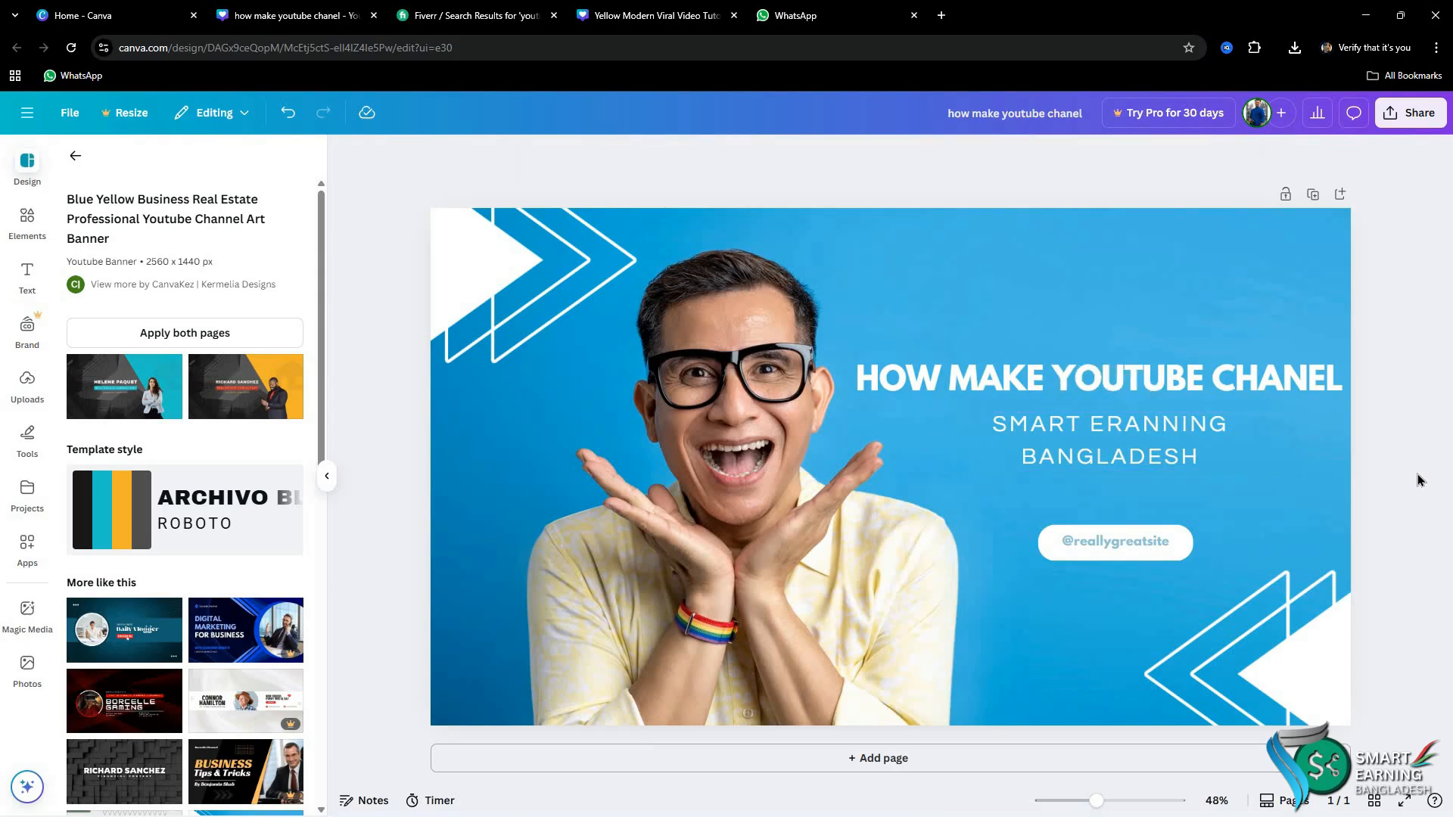
left_click(1113, 555)
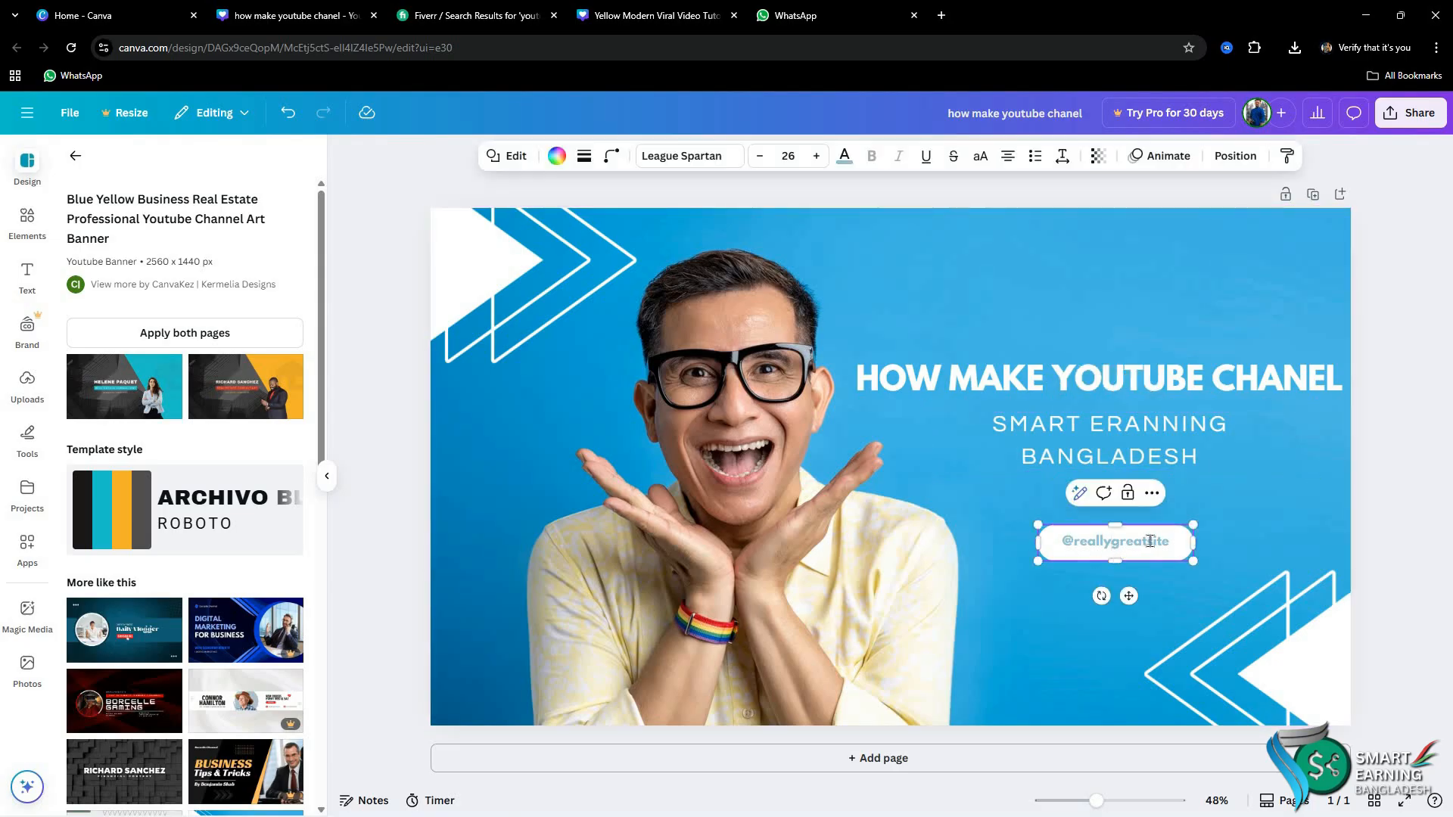
double_click(1151, 541)
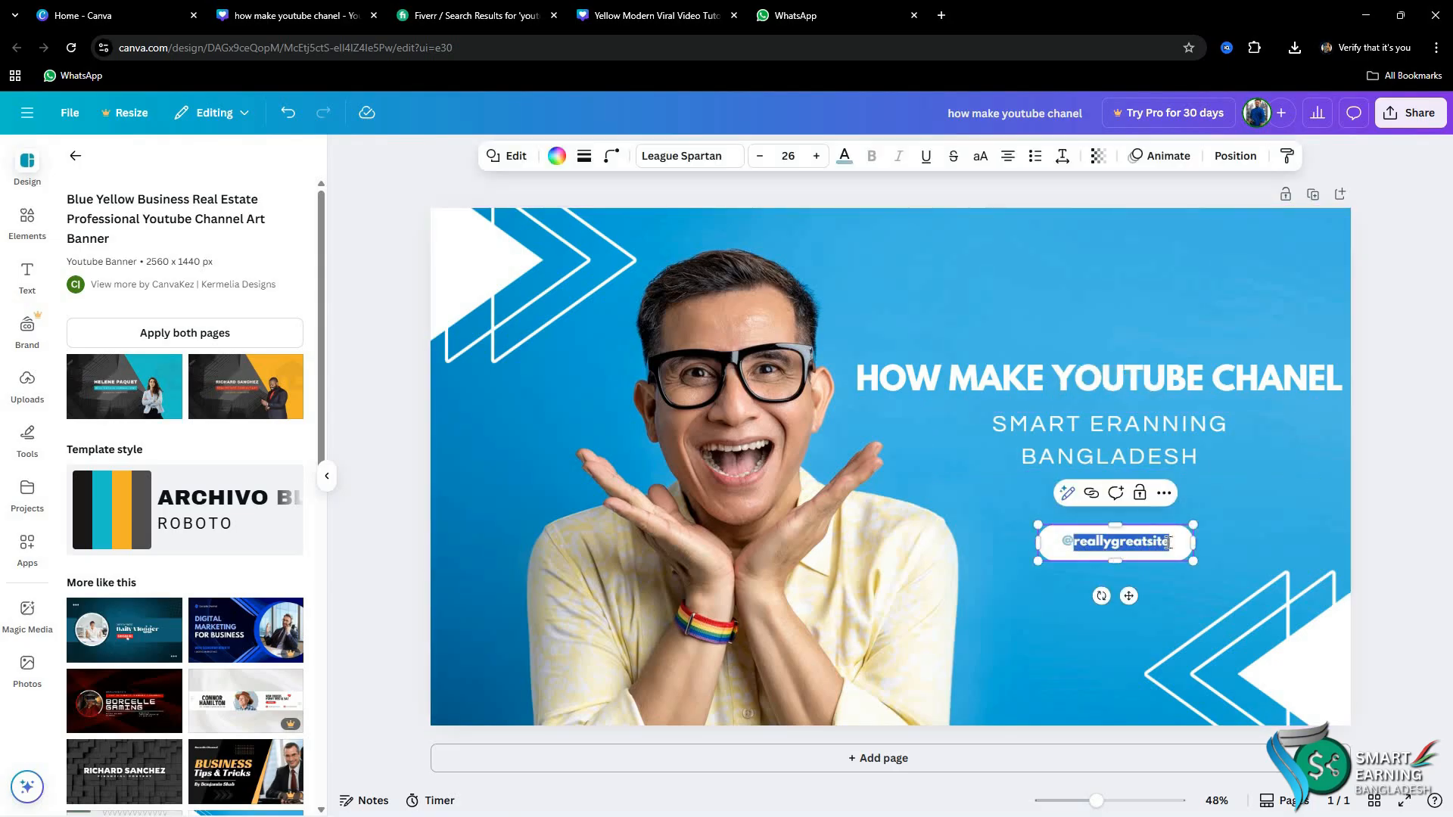
left_click(1404, 504)
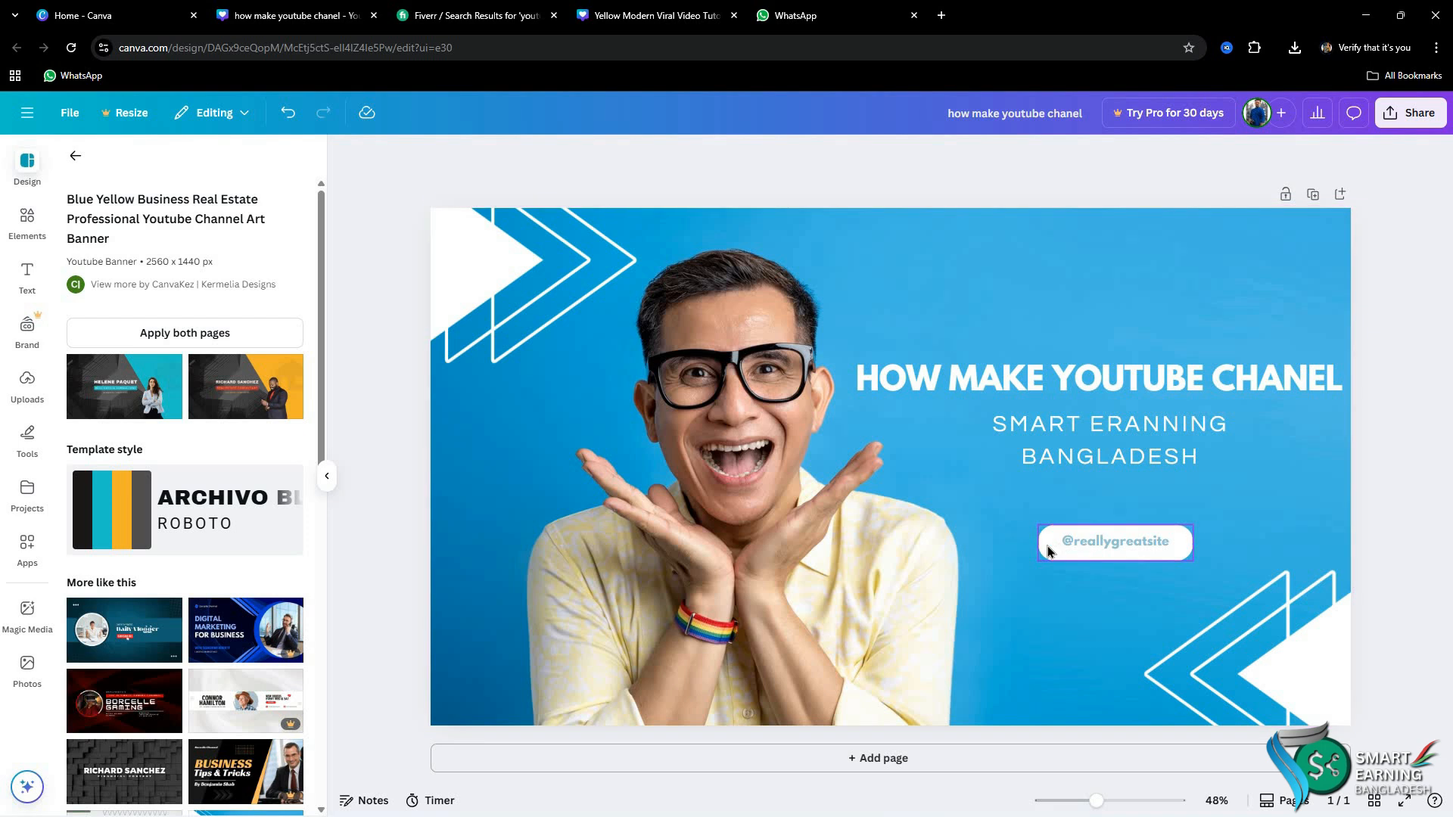
left_click_drag(1075, 529, 1203, 527)
left_click(1086, 445)
left_click_drag(1085, 445, 1121, 498)
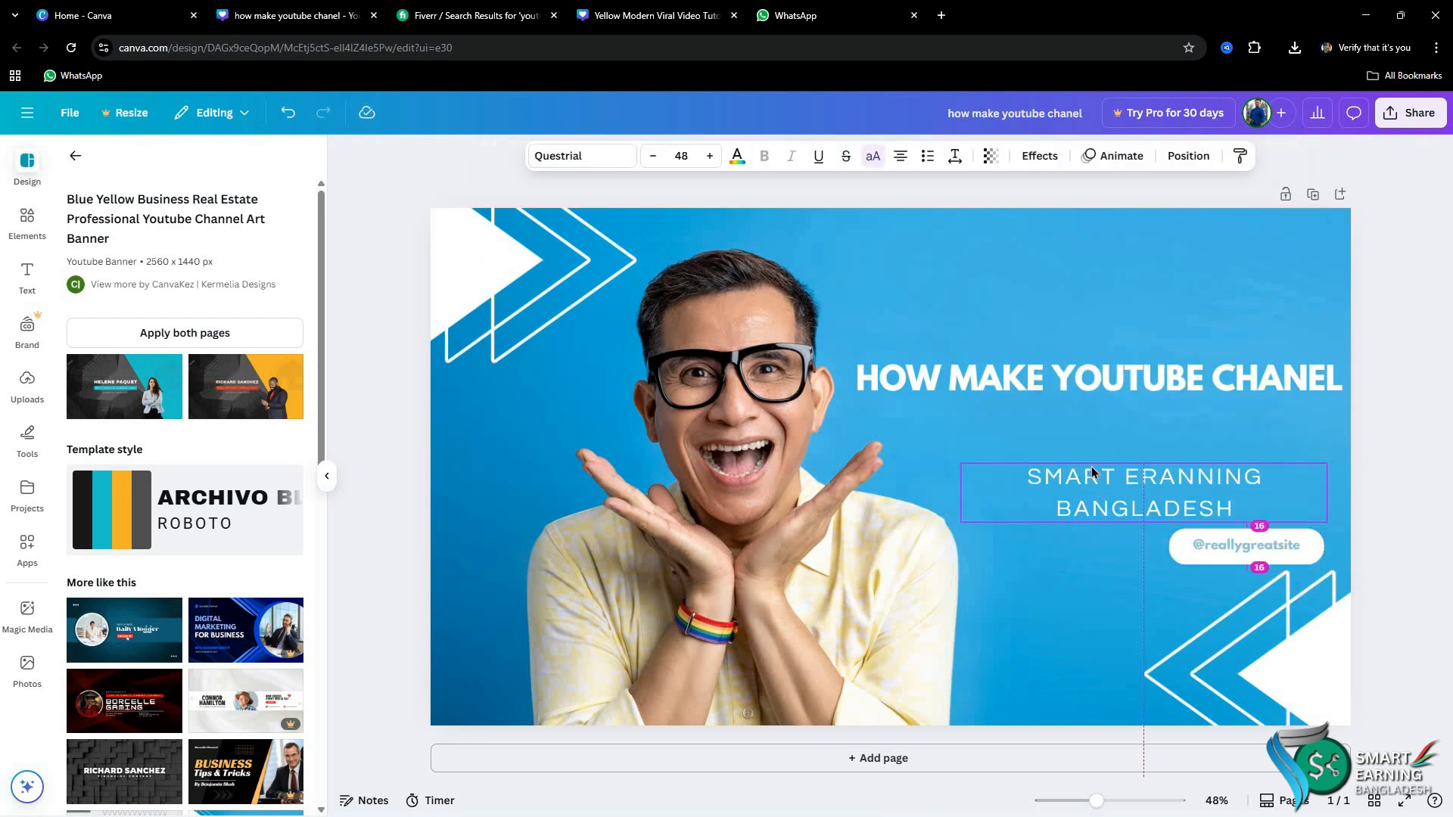
Step: Shrink the heading to font size 59.8 and move it down above the subtitle, shifting the subtitle slightly right
left_click(1064, 375)
left_click_drag(1074, 401, 1079, 439)
left_click_drag(848, 402, 879, 405)
left_click_drag(1086, 425, 1109, 468)
left_click(1378, 407)
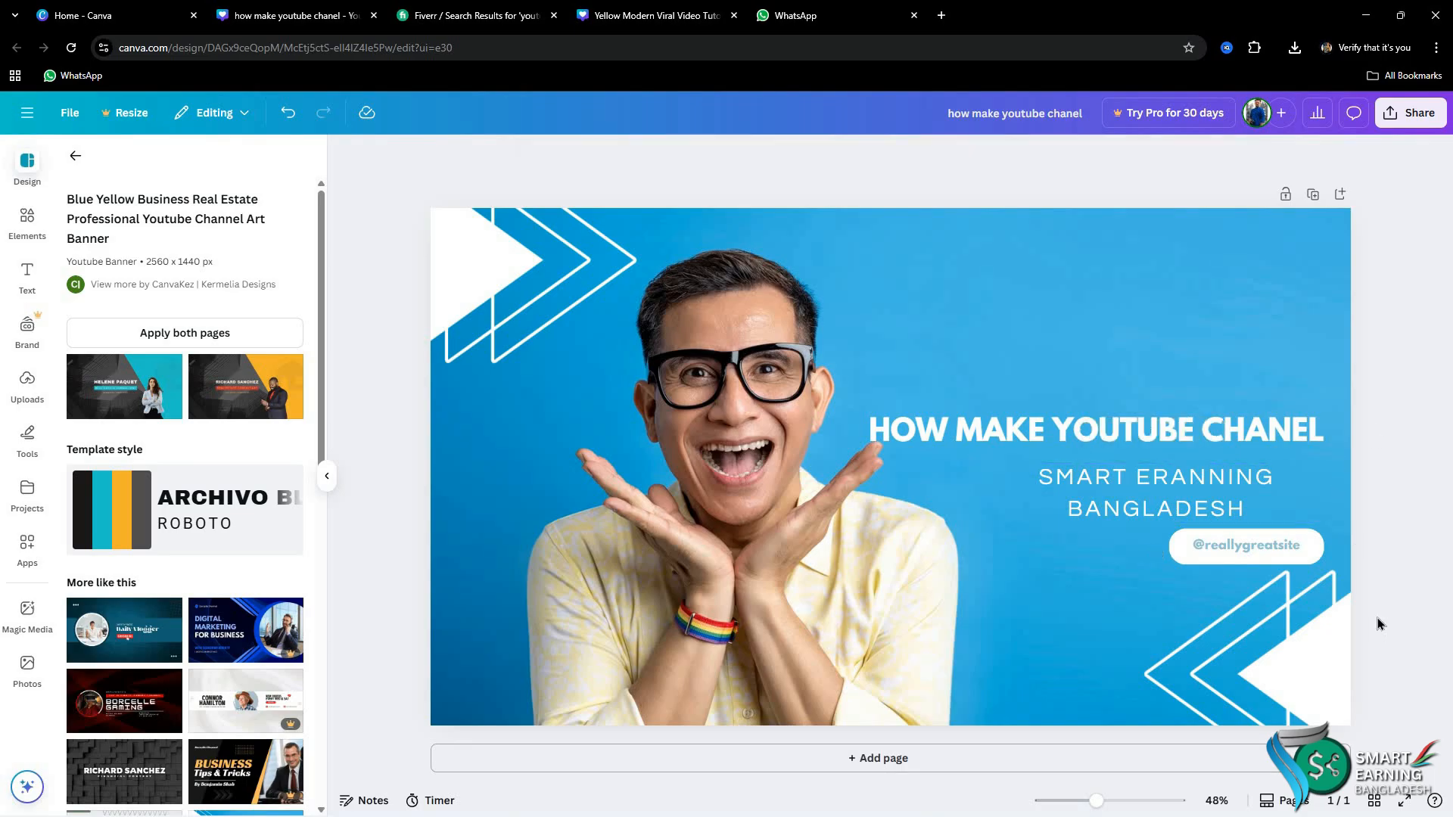
Step: Nudge the subtitle slightly up and the heading slightly up and right to even out the text spacing
left_click(1170, 492)
left_click_drag(1169, 492, 1169, 488)
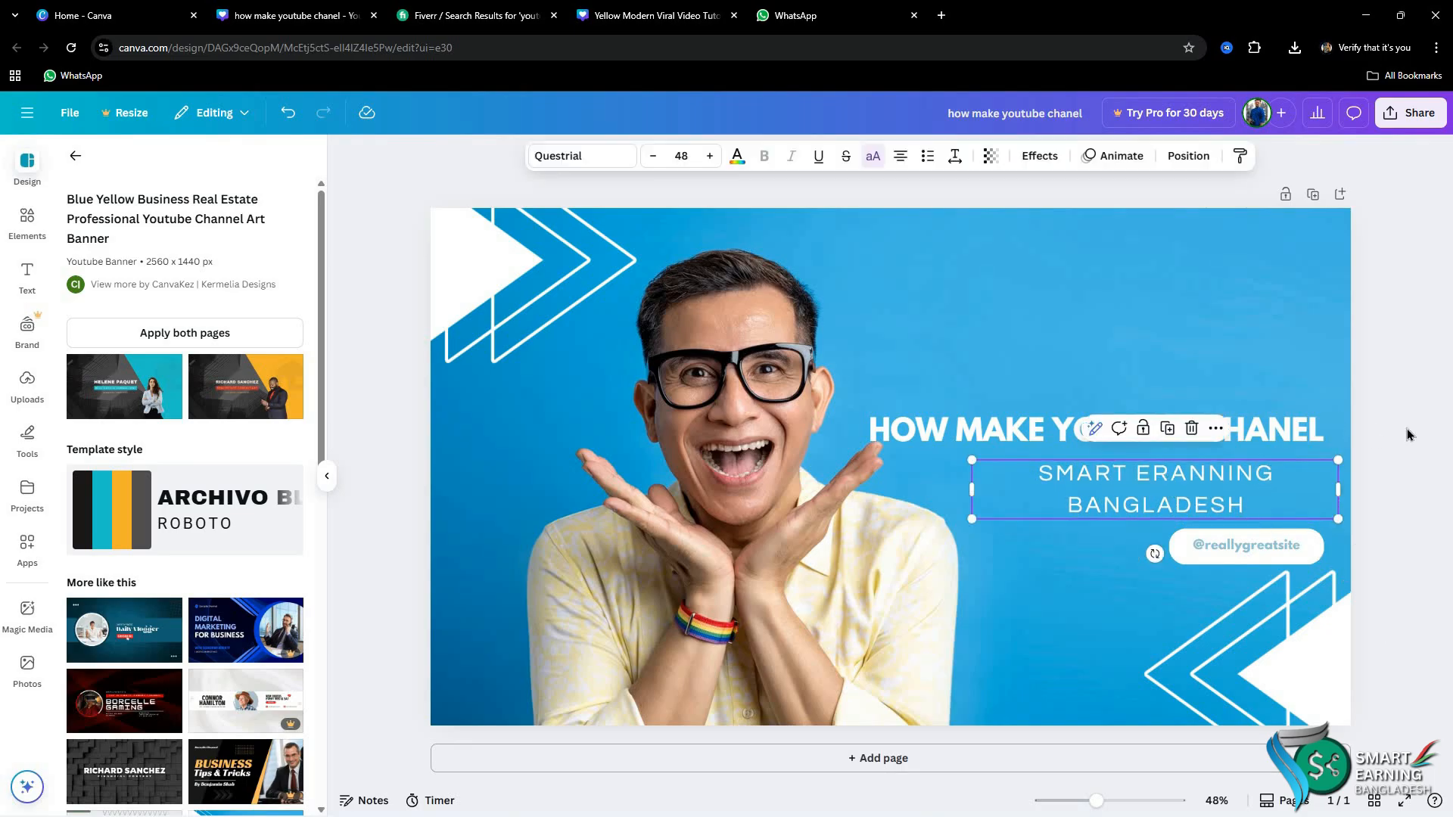
left_click(1417, 424)
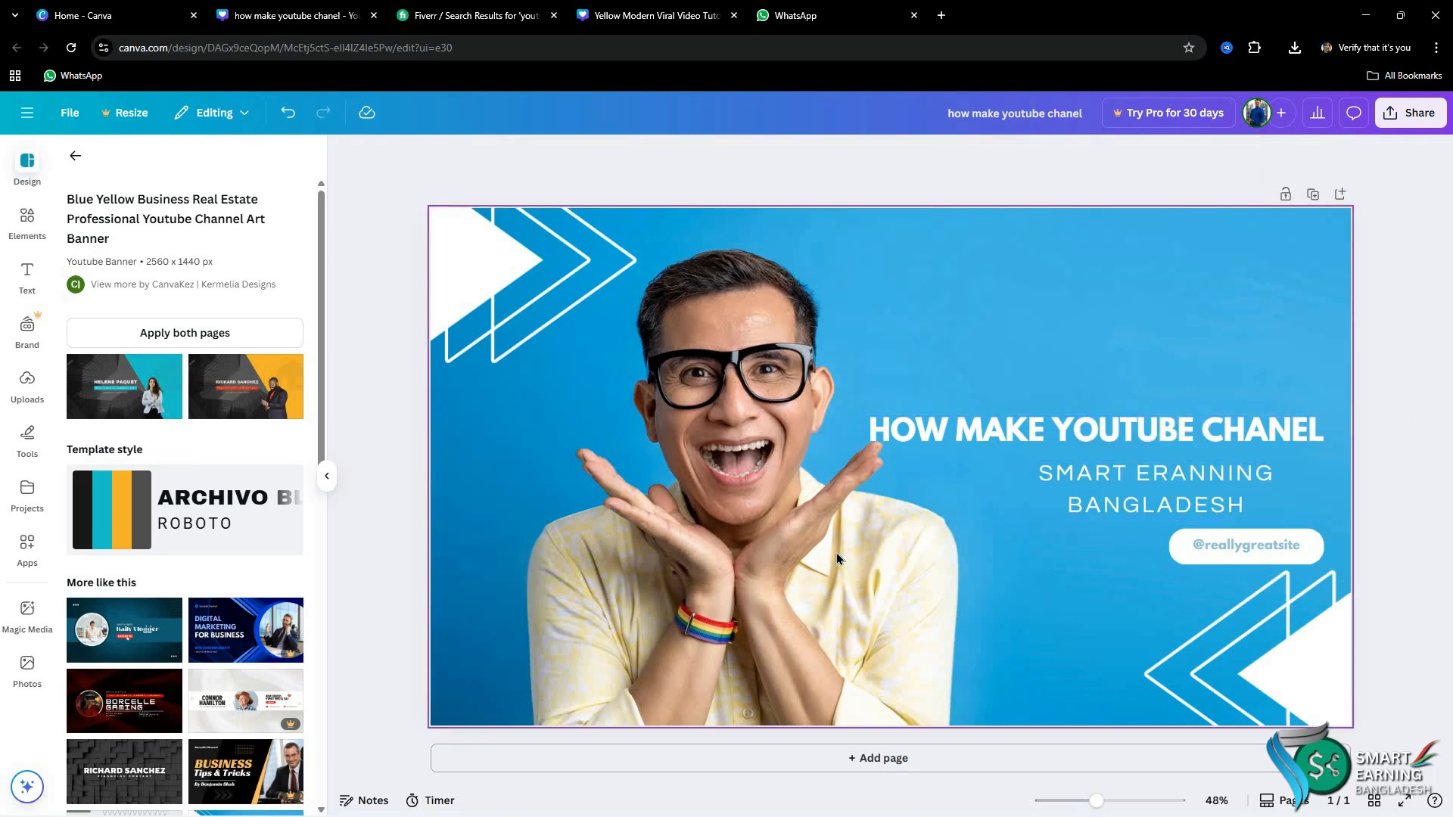
left_click(986, 442)
left_click(995, 435)
left_click_drag(996, 434, 1002, 433)
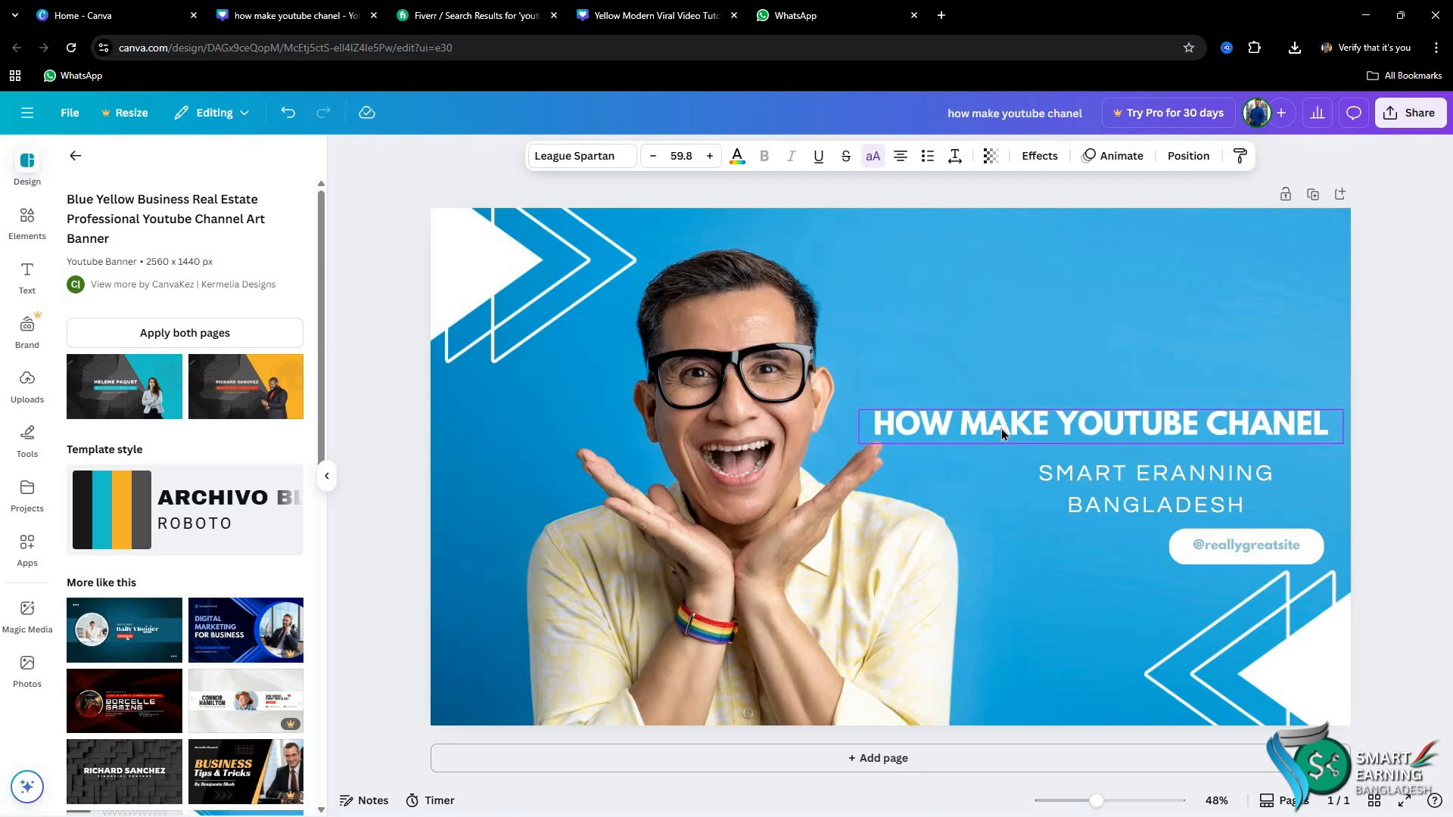
left_click(1254, 197)
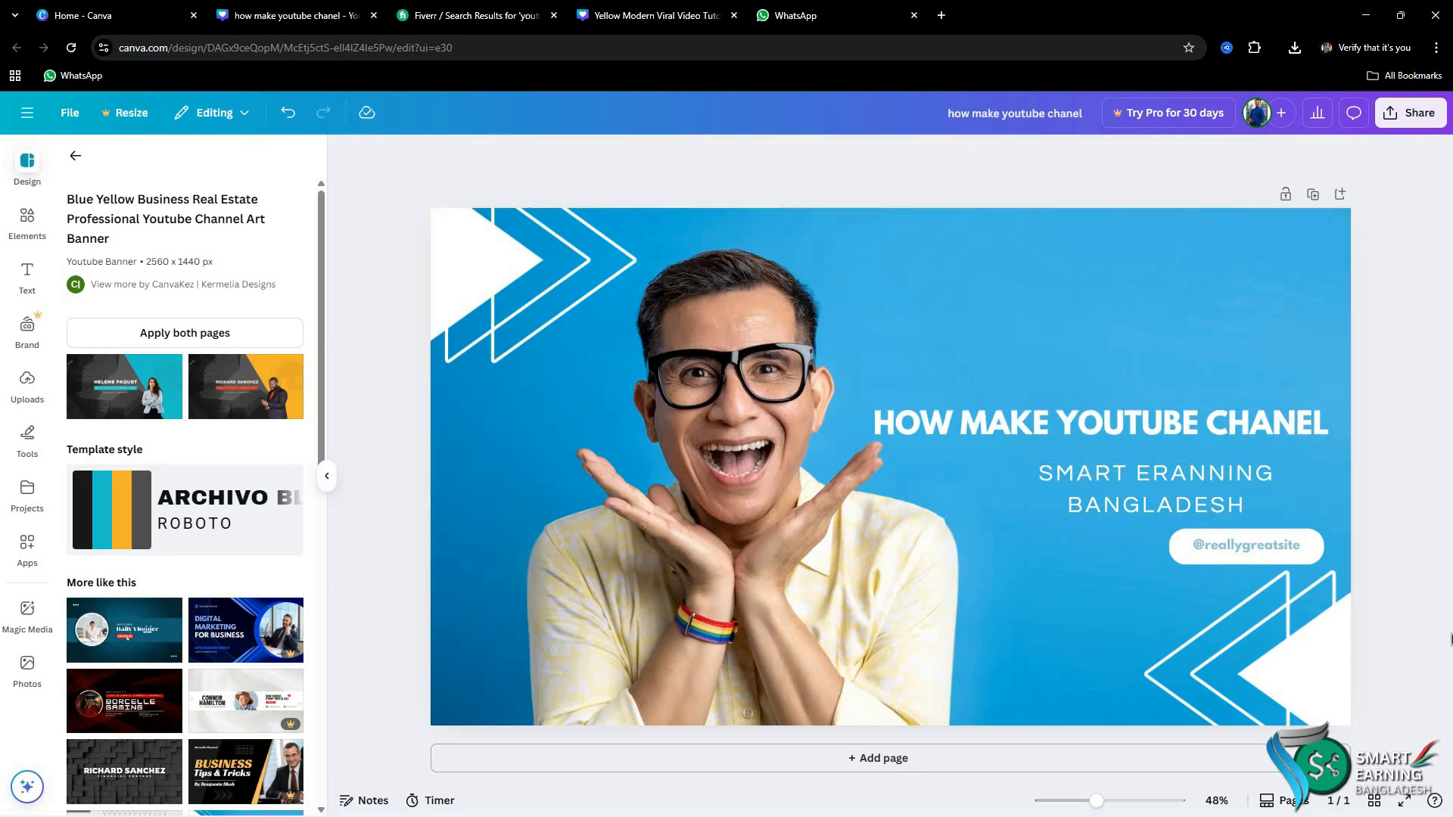
Step: Add a circular frame to the banner, shrink it, and place it above the heading near the upper-right corner
left_click(28, 219)
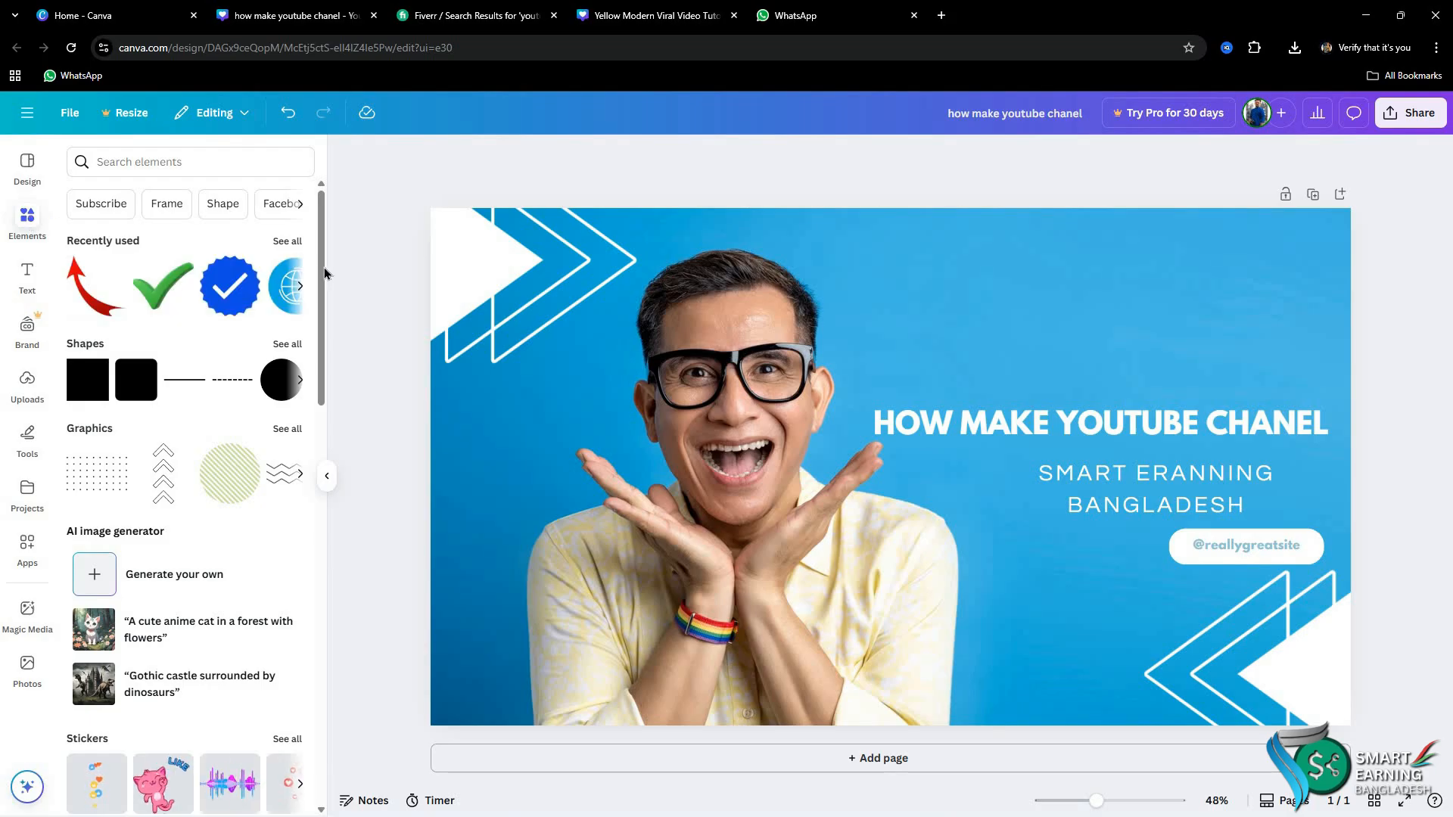
scroll(208, 459, "down", 4)
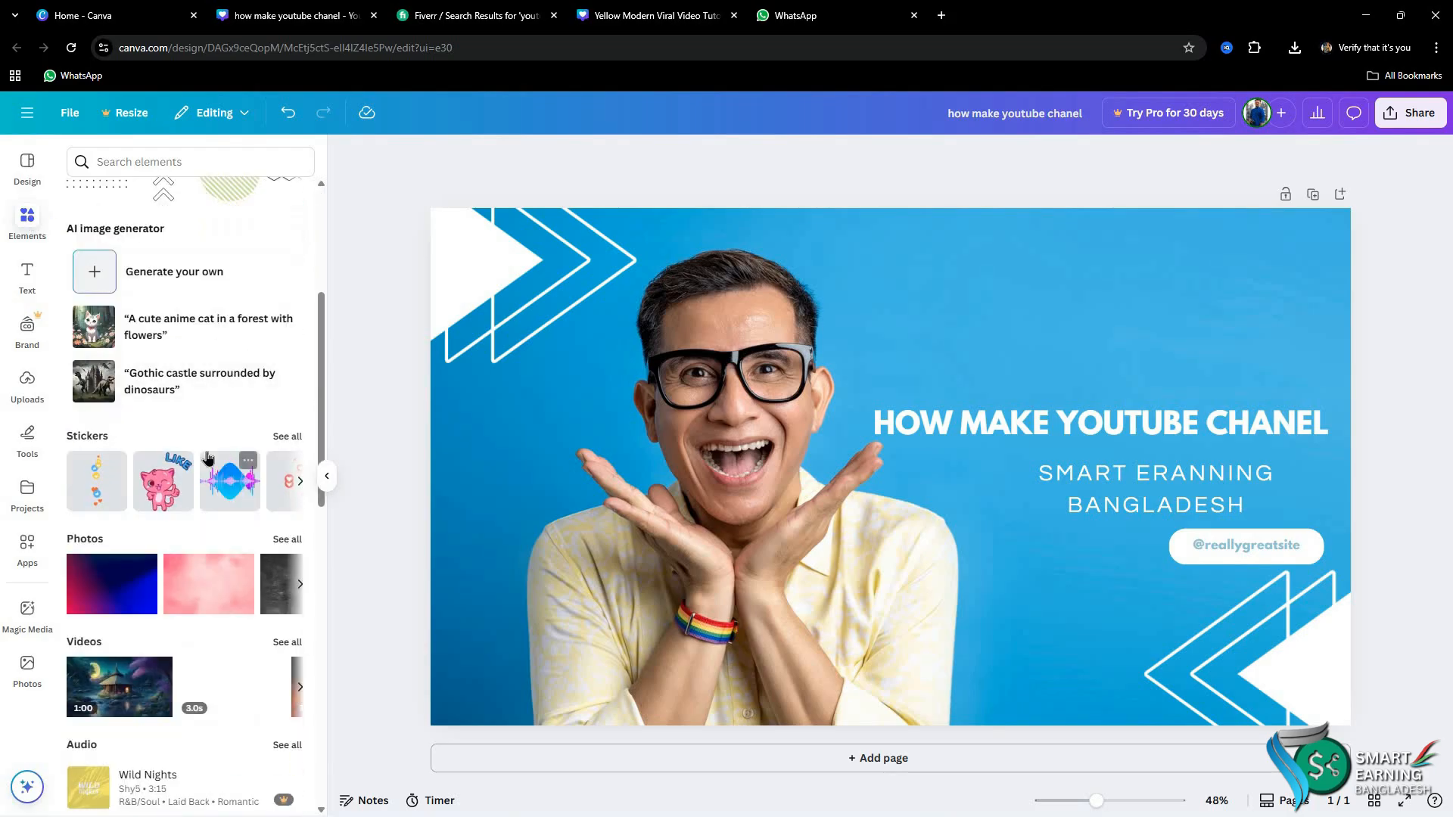
scroll(208, 459, "down", 10)
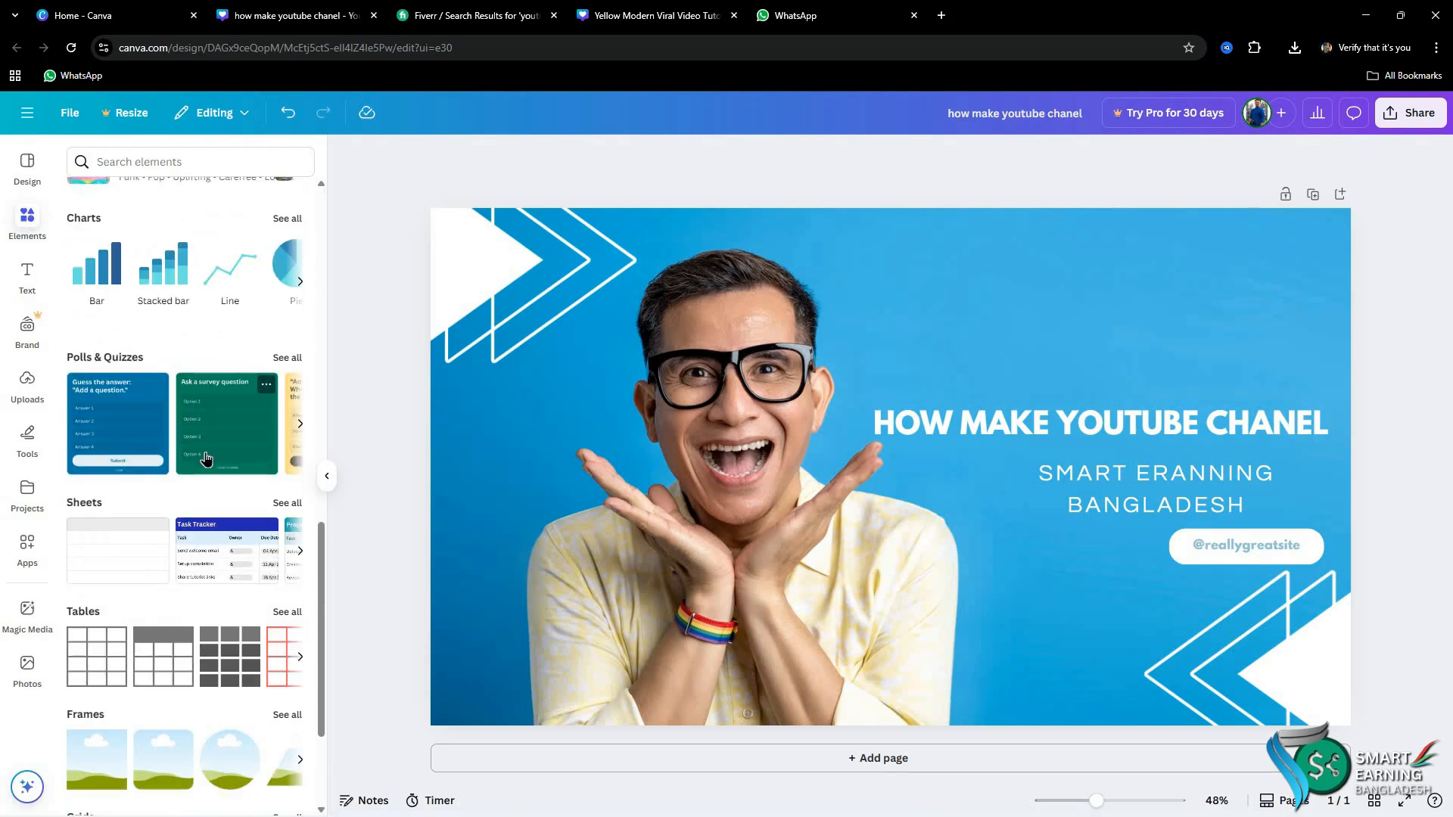
scroll(206, 457, "down", 4)
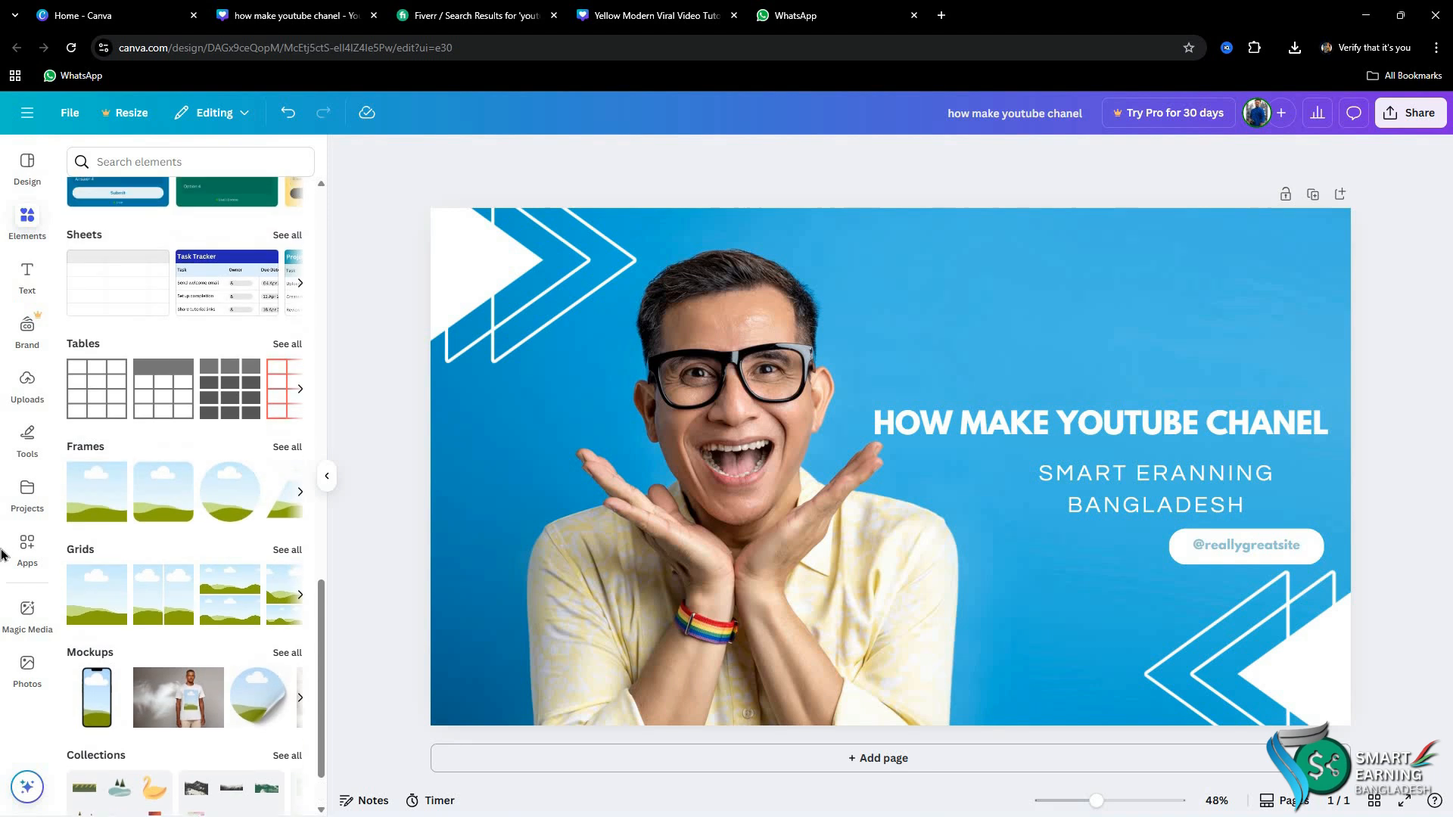
left_click_drag(228, 512, 1074, 356)
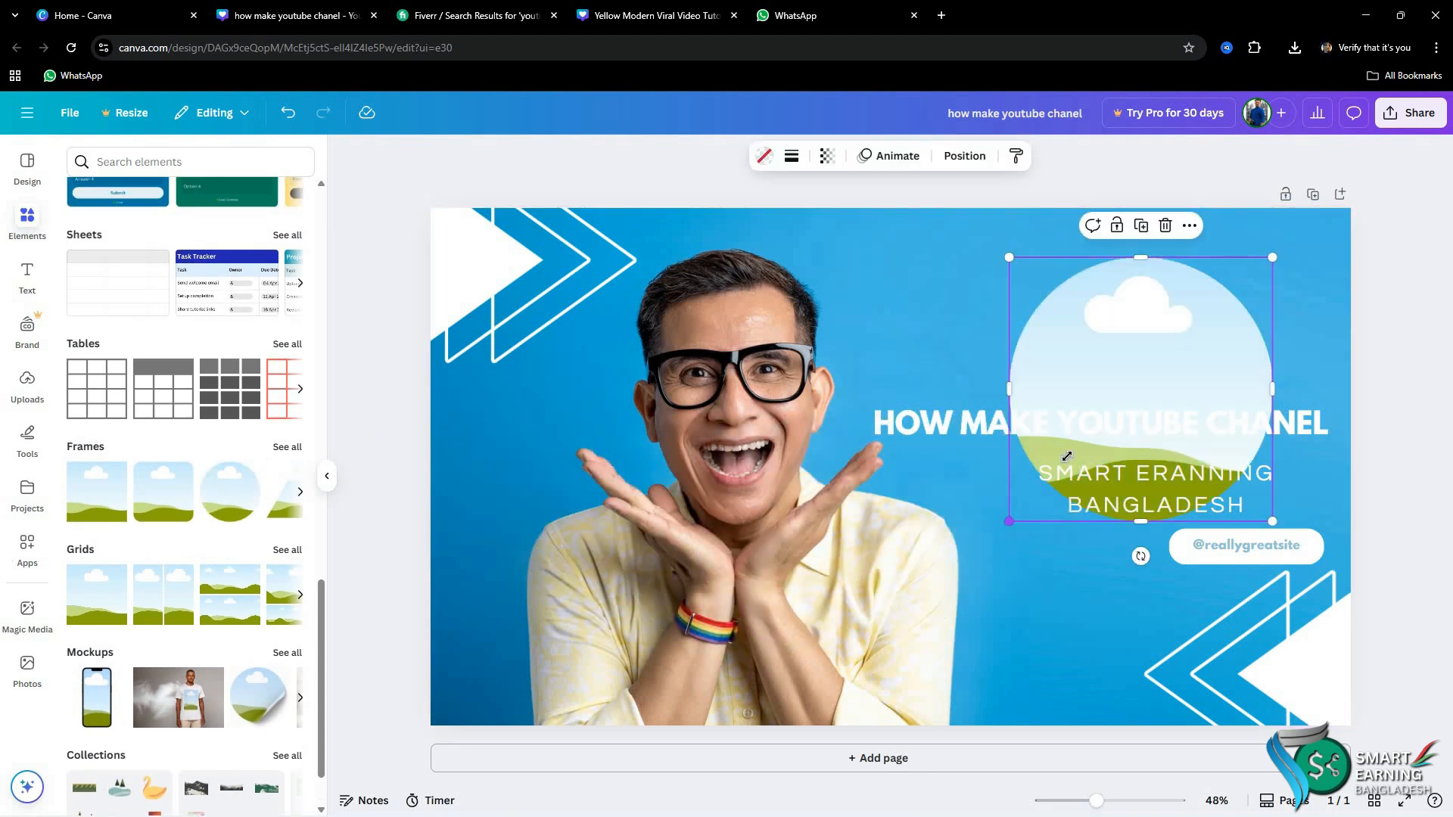
left_click_drag(1006, 524, 1128, 401)
left_click_drag(1169, 327, 1222, 263)
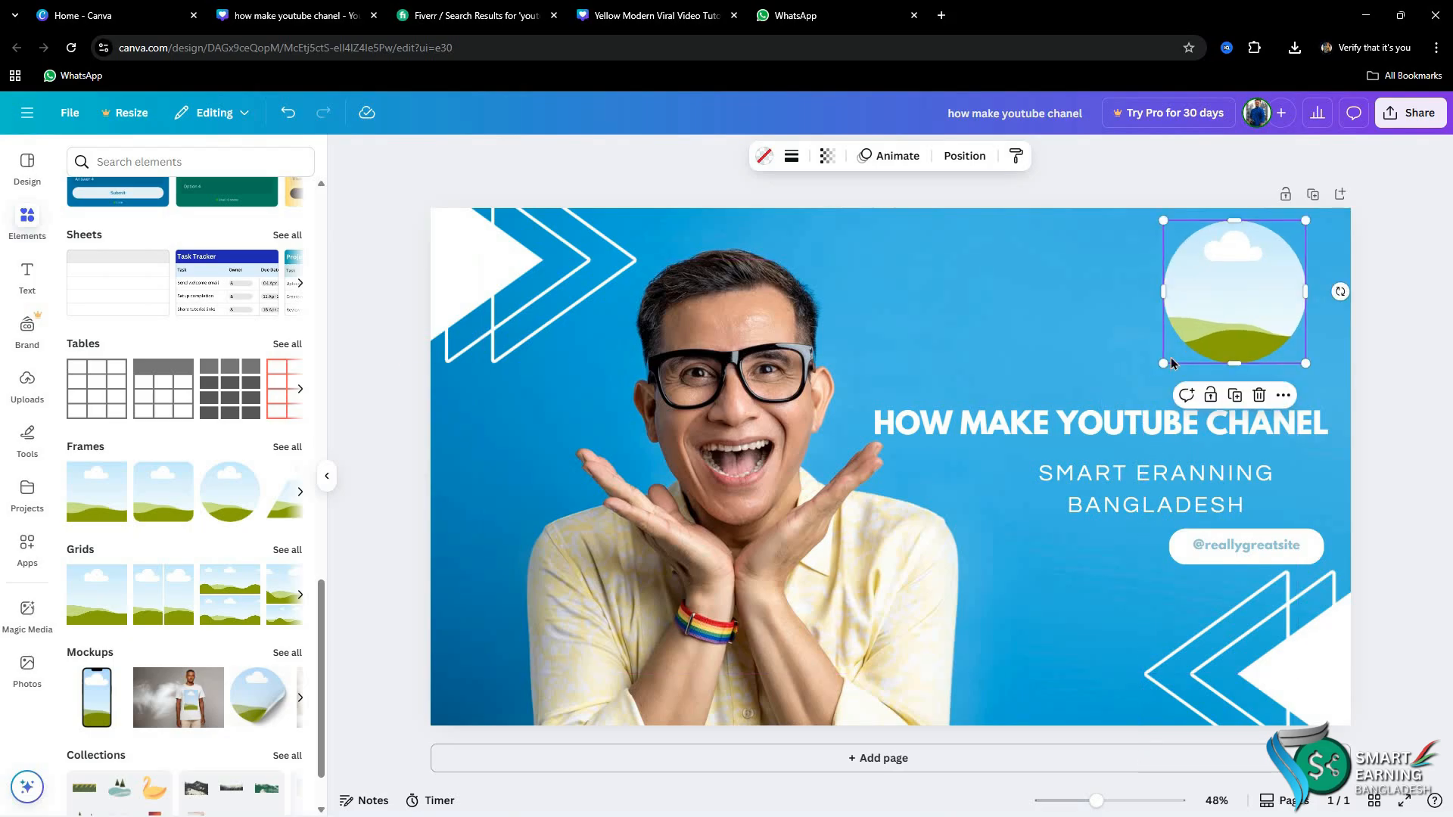
left_click_drag(1172, 352, 1255, 331)
left_click(1381, 382)
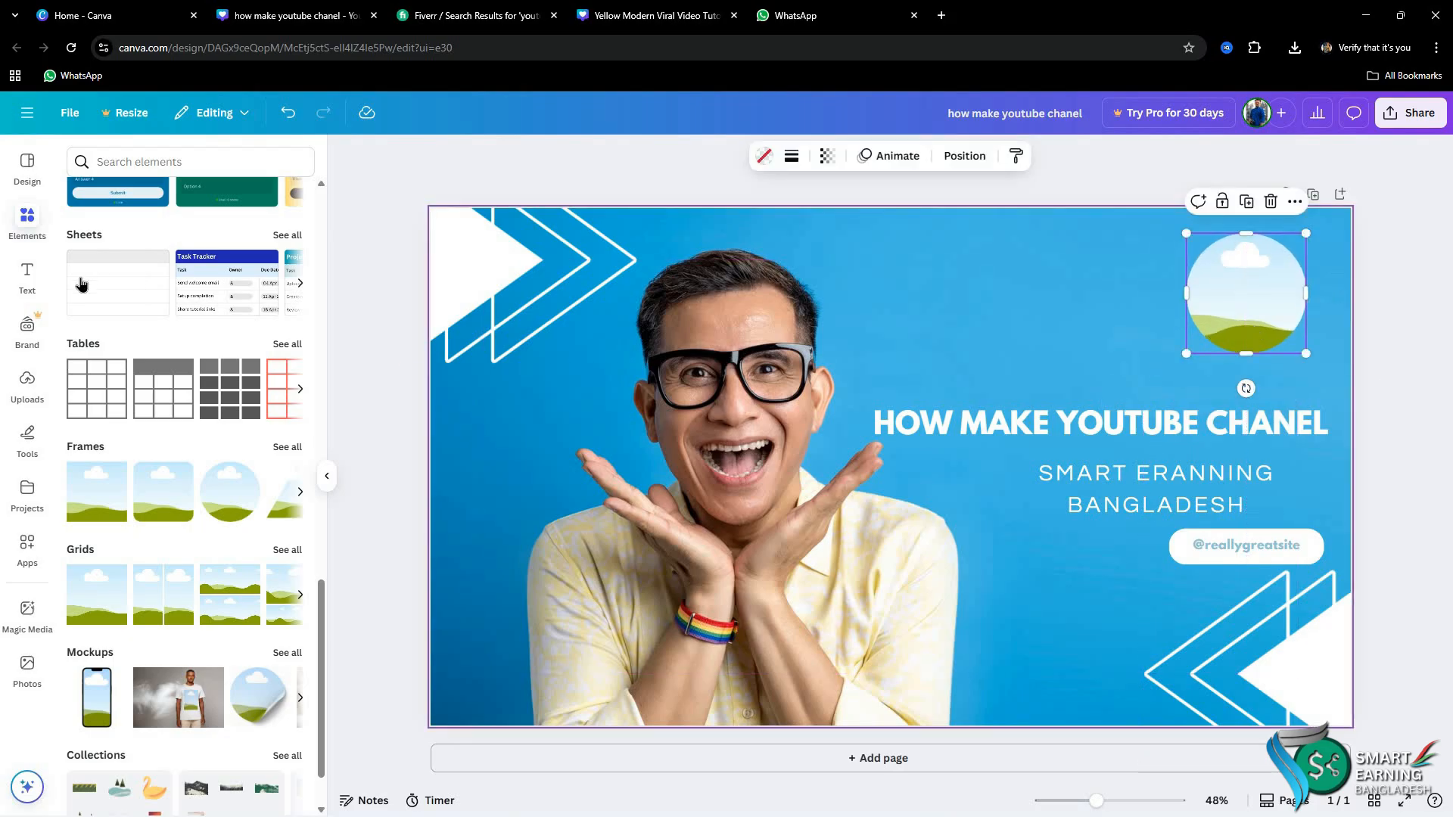
Step: Fill the circular frame with the uploaded green bracketed dollar-sign logo and move it closer to the banner's upper-right corner
left_click(28, 385)
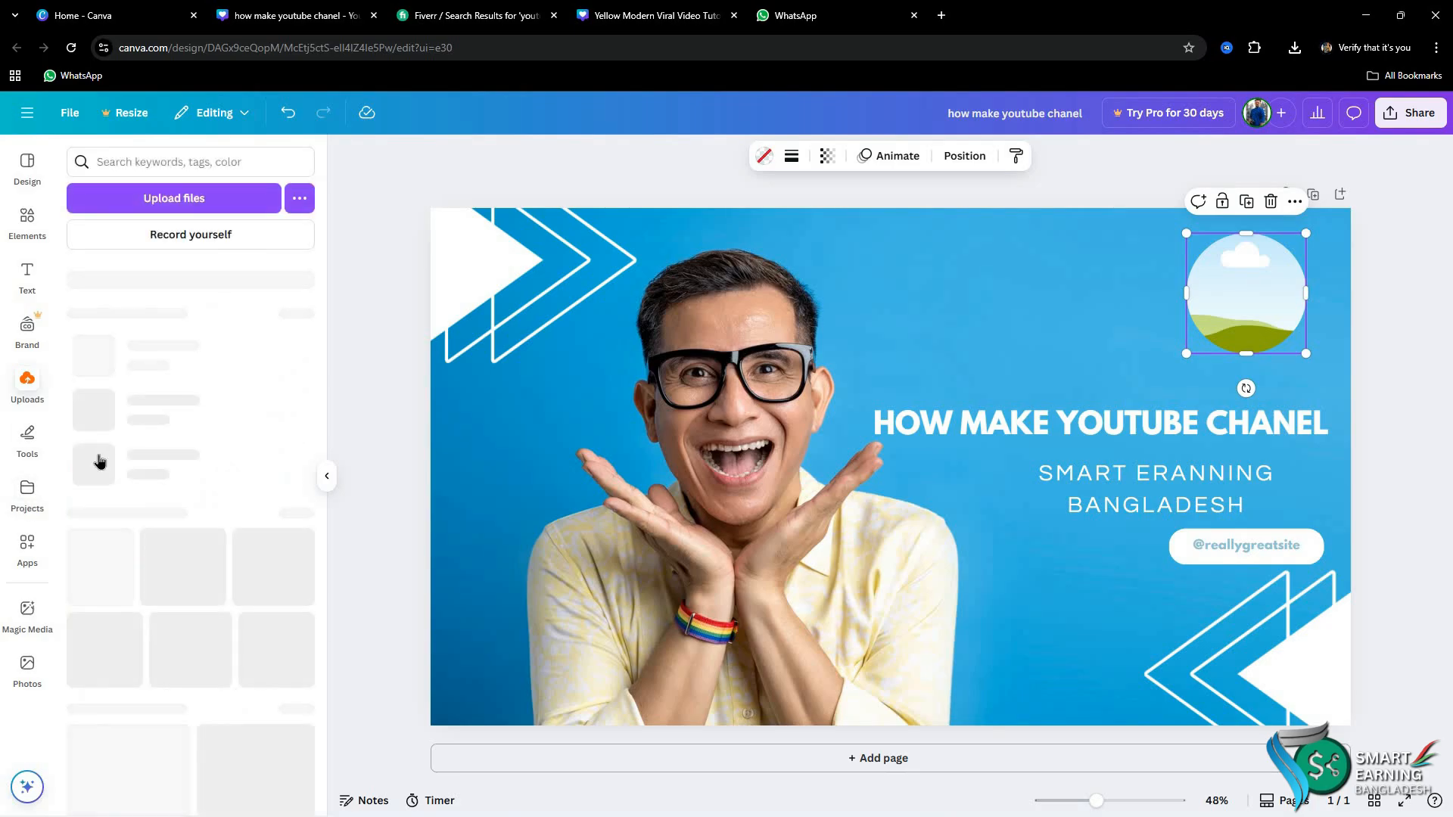
scroll(117, 498, "down", 1)
scroll(118, 497, "down", 5)
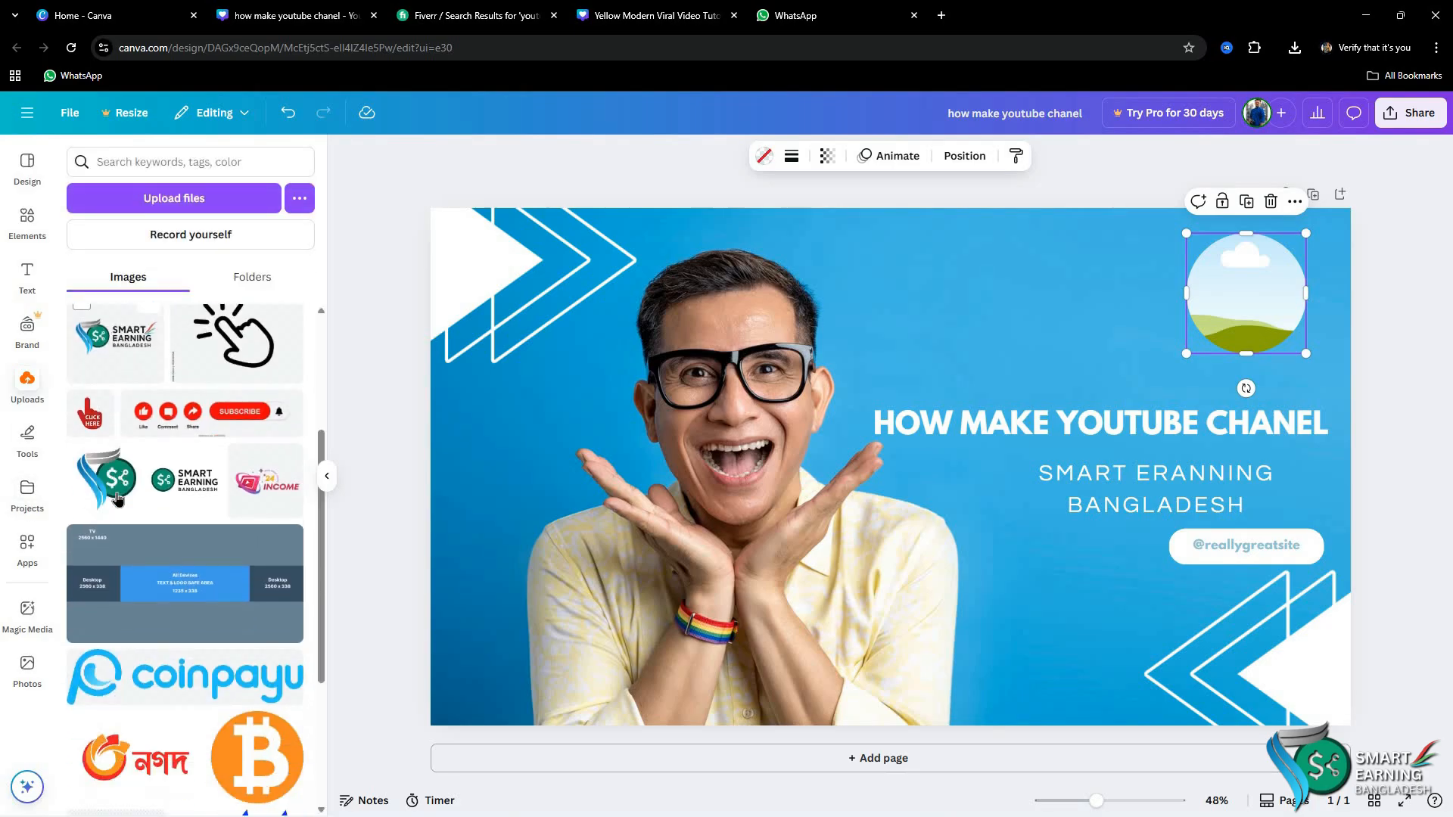
scroll(117, 498, "down", 1)
scroll(117, 497, "up", 7)
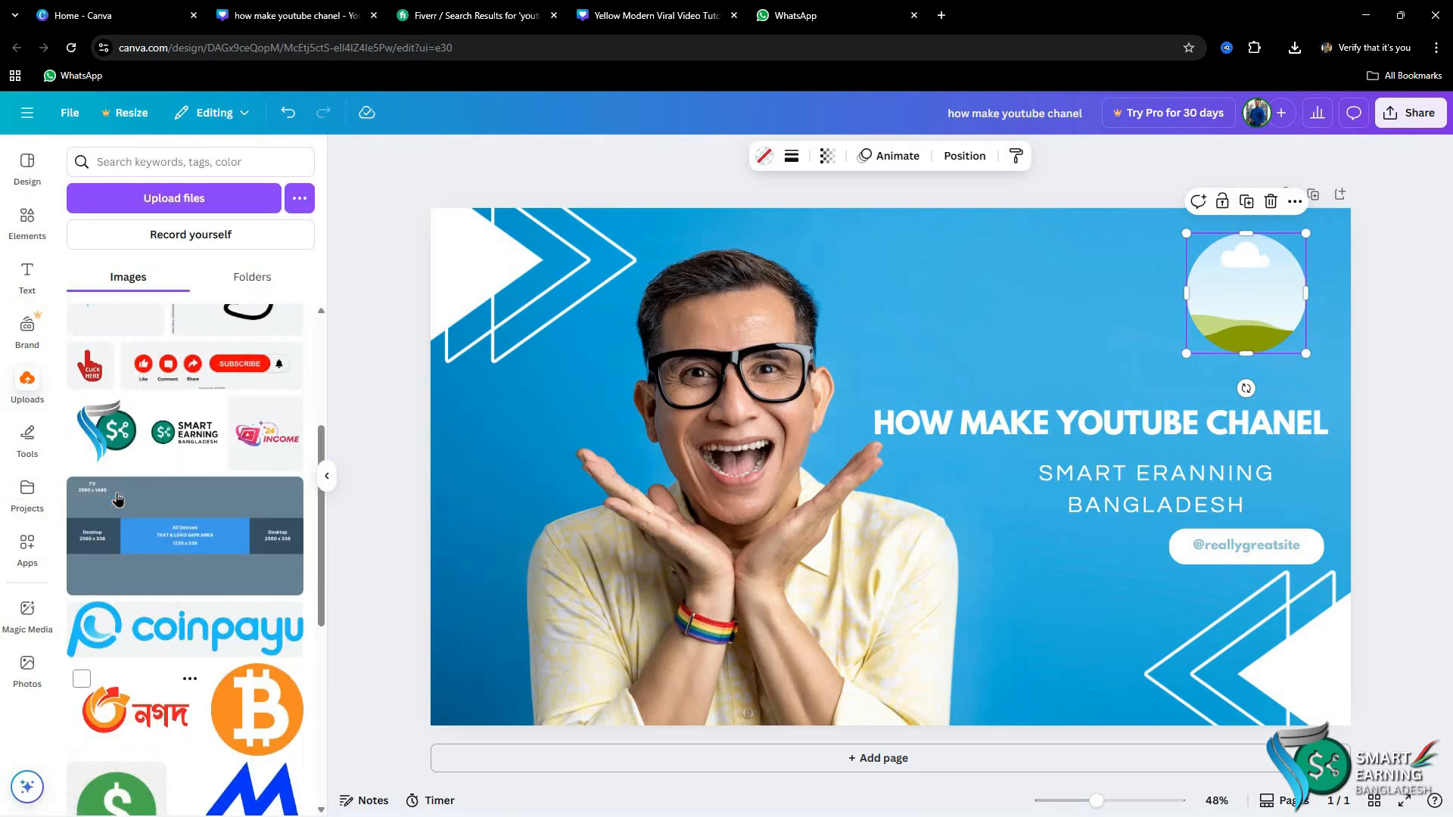
scroll(117, 498, "down", 5)
scroll(118, 498, "up", 5)
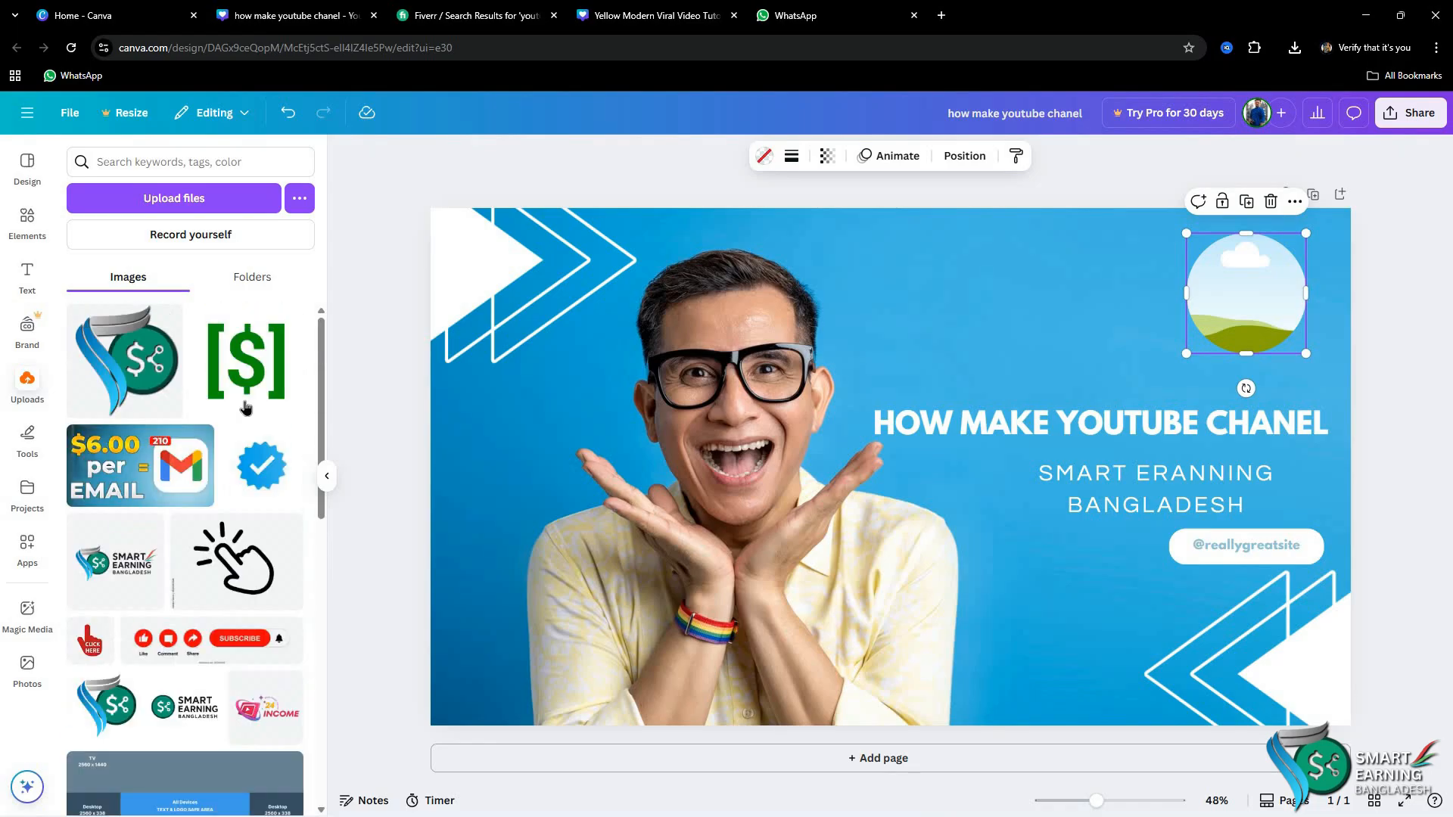
left_click(243, 371)
left_click_drag(849, 532, 1243, 335)
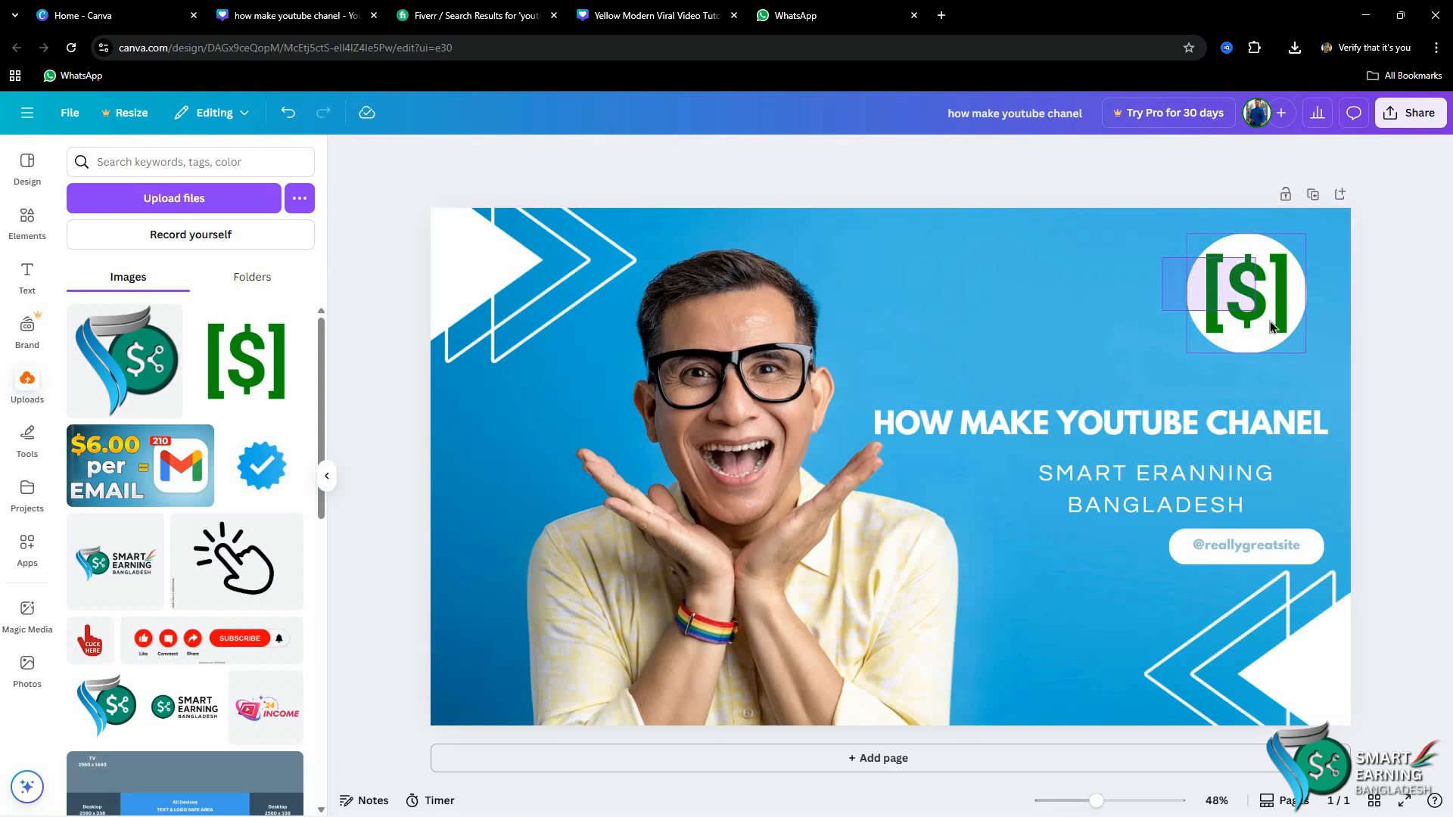
left_click_drag(1248, 294, 1280, 281)
left_click(1373, 338)
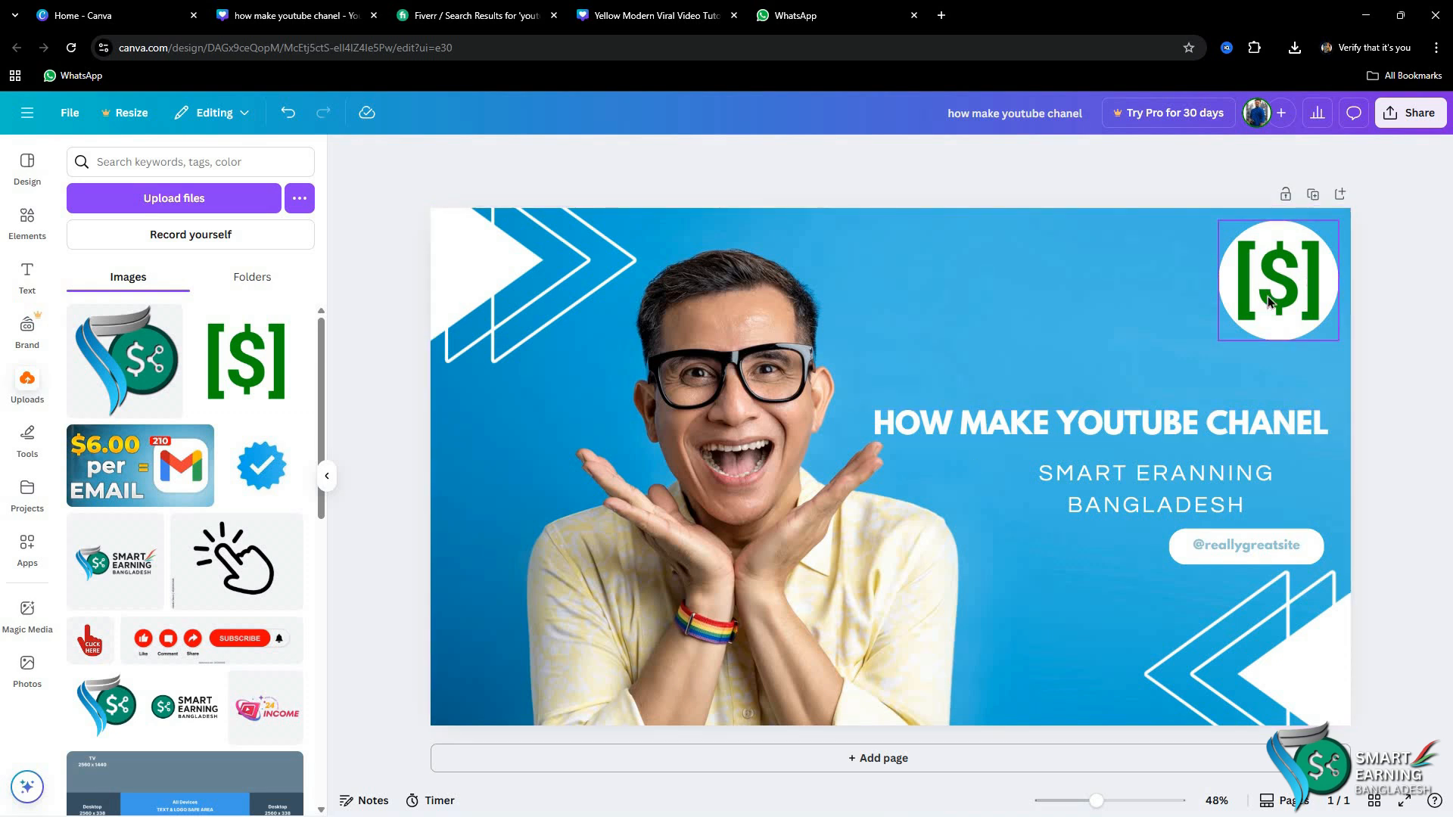
Step: Look through the uploaded images for another logo to use in the banner's circular frame
scroll(274, 523, "down", 6)
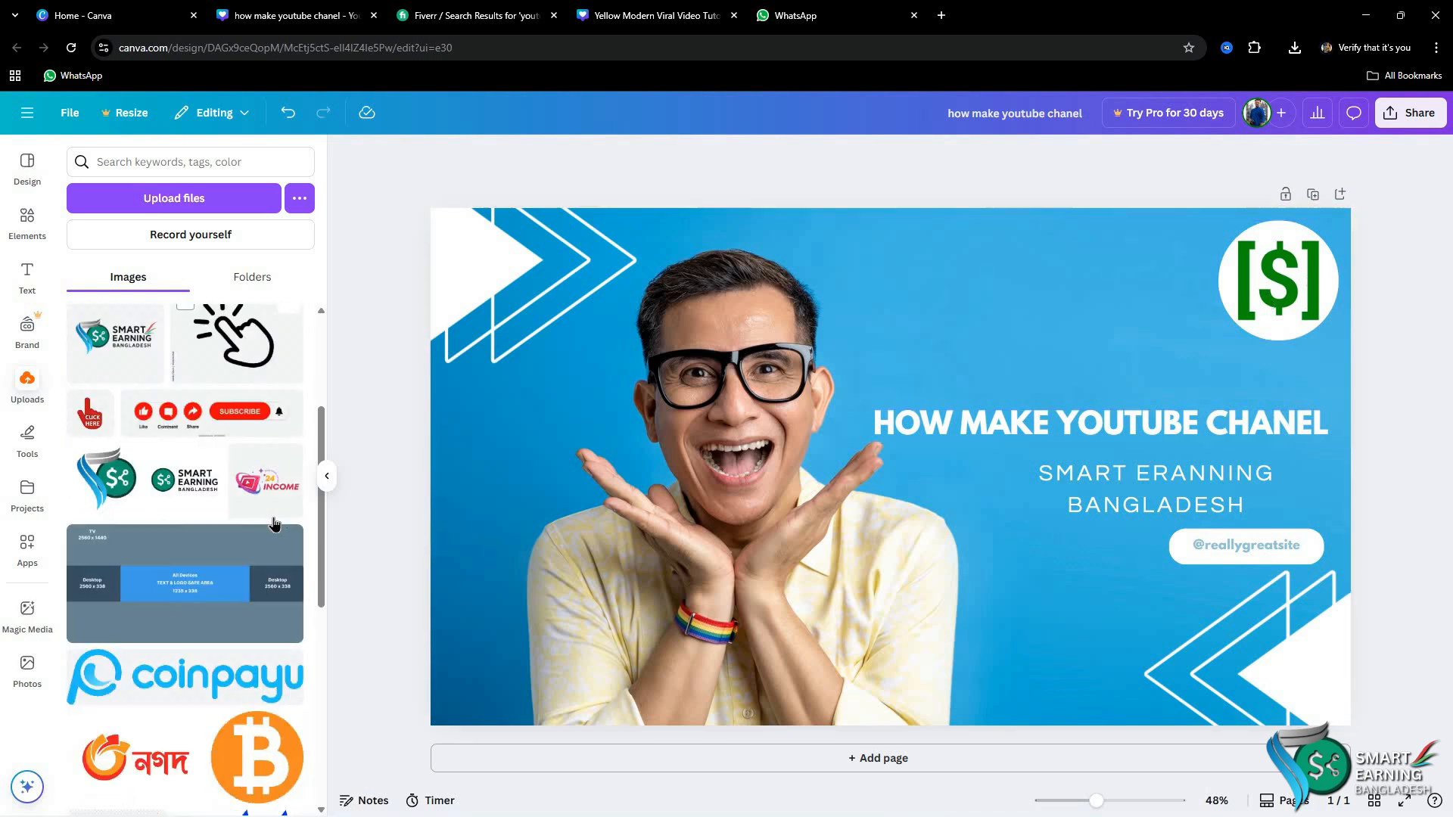
scroll(275, 523, "down", 1)
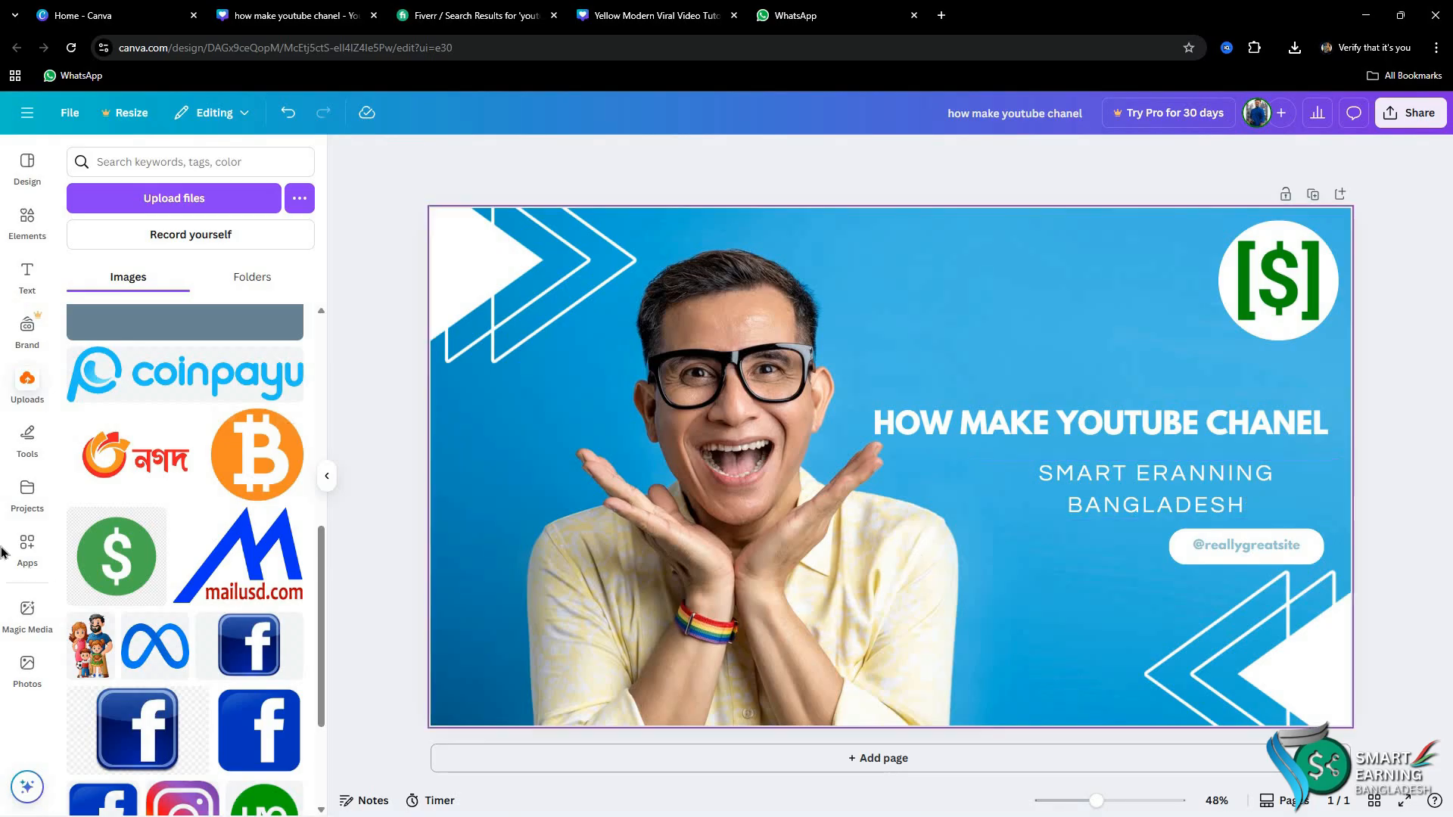
scroll(181, 594, "down", 1)
scroll(182, 594, "down", 2)
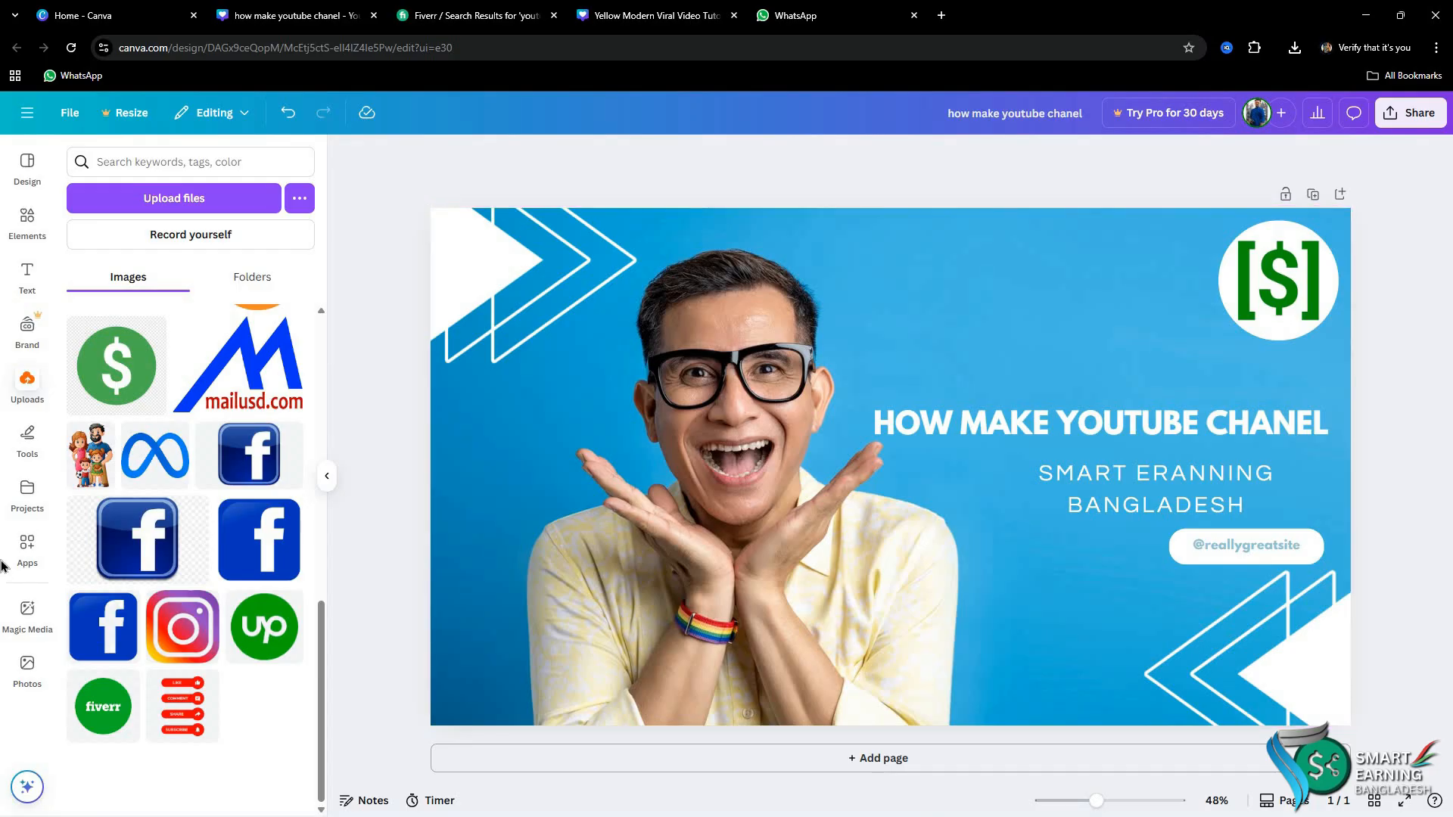
left_click(1254, 295)
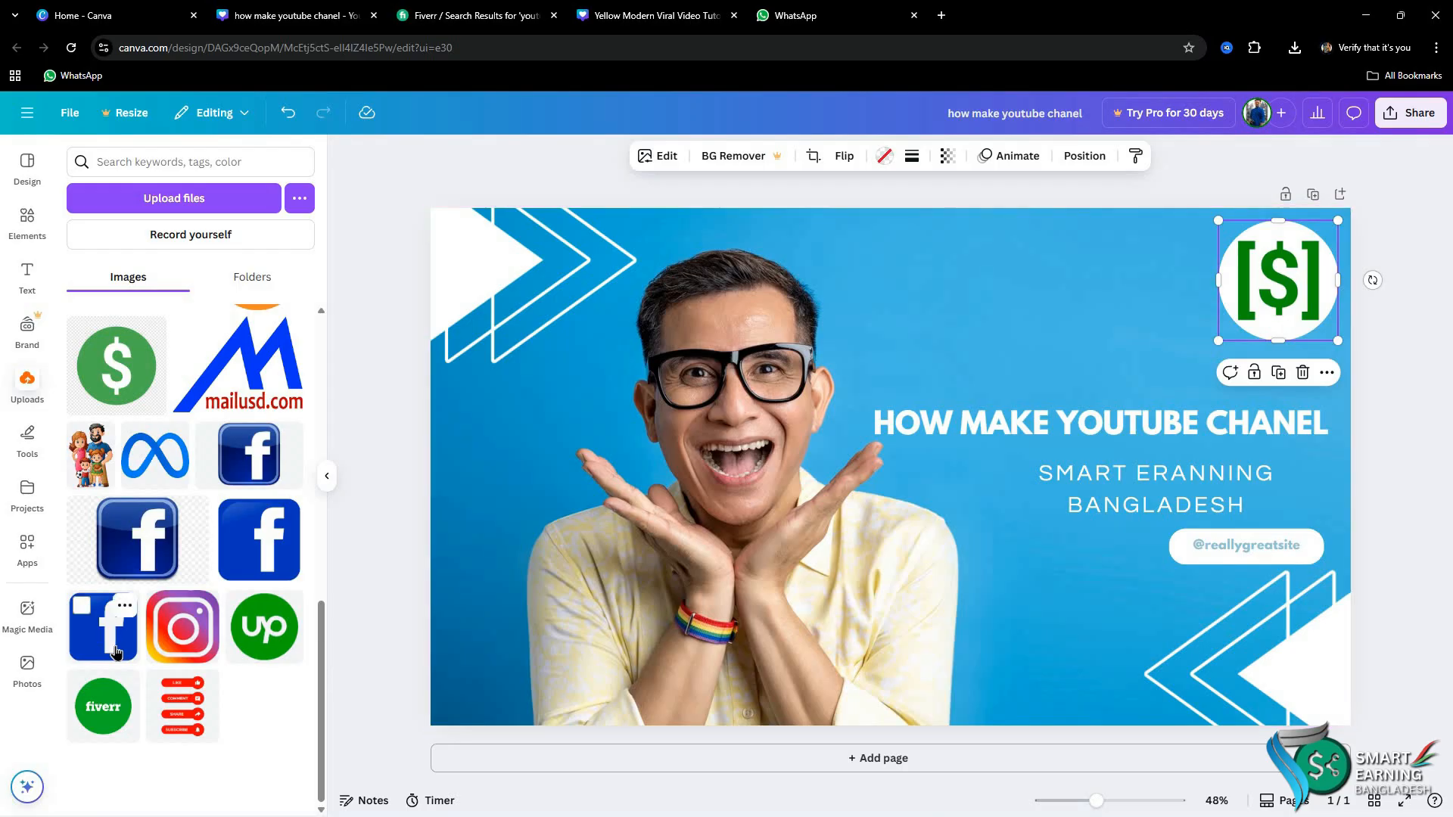
scroll(173, 581, "up", 10)
scroll(173, 581, "up", 3)
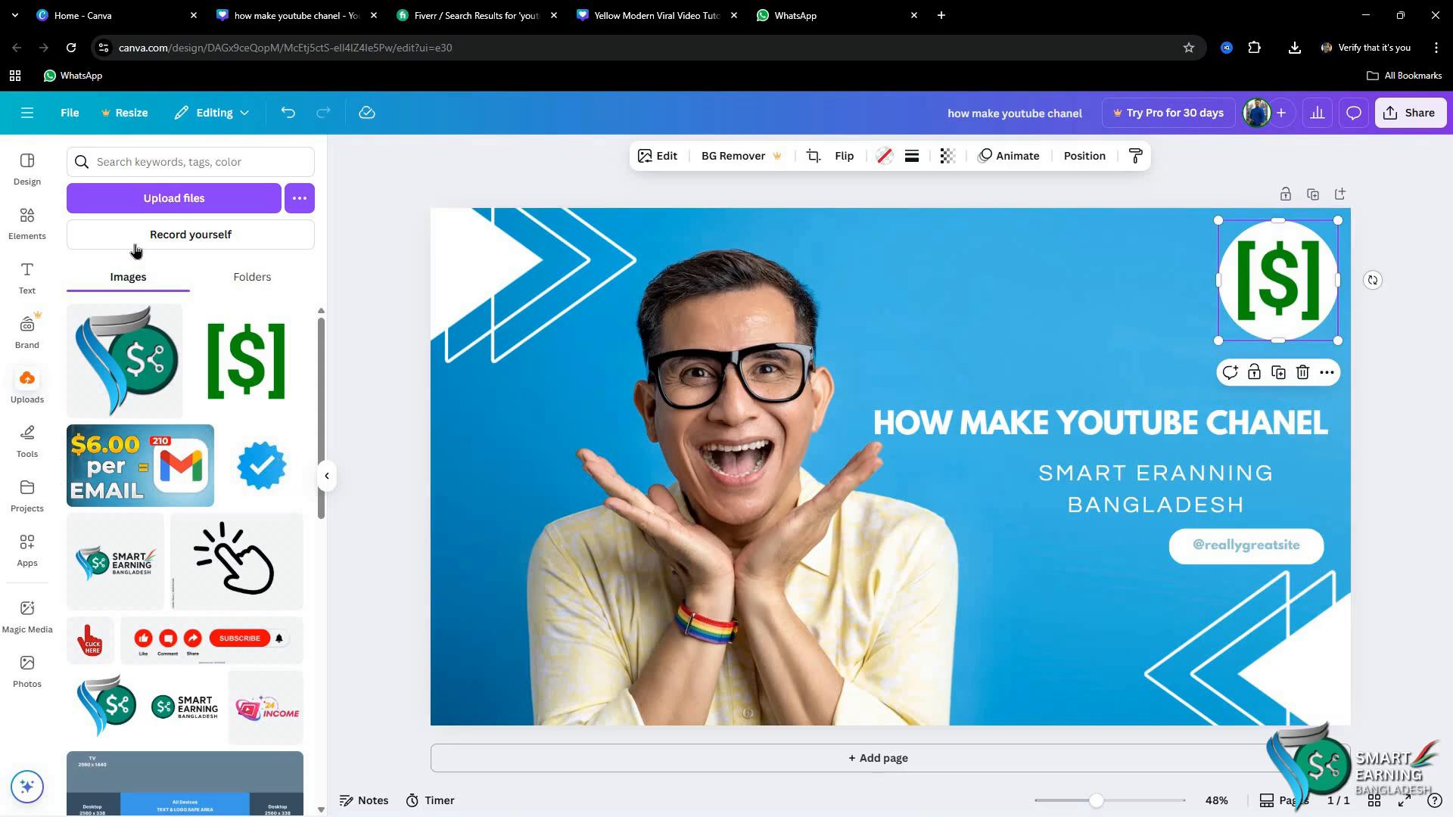
Step: Search the web for "youtube logo" in a new browser tab
left_click(942, 17)
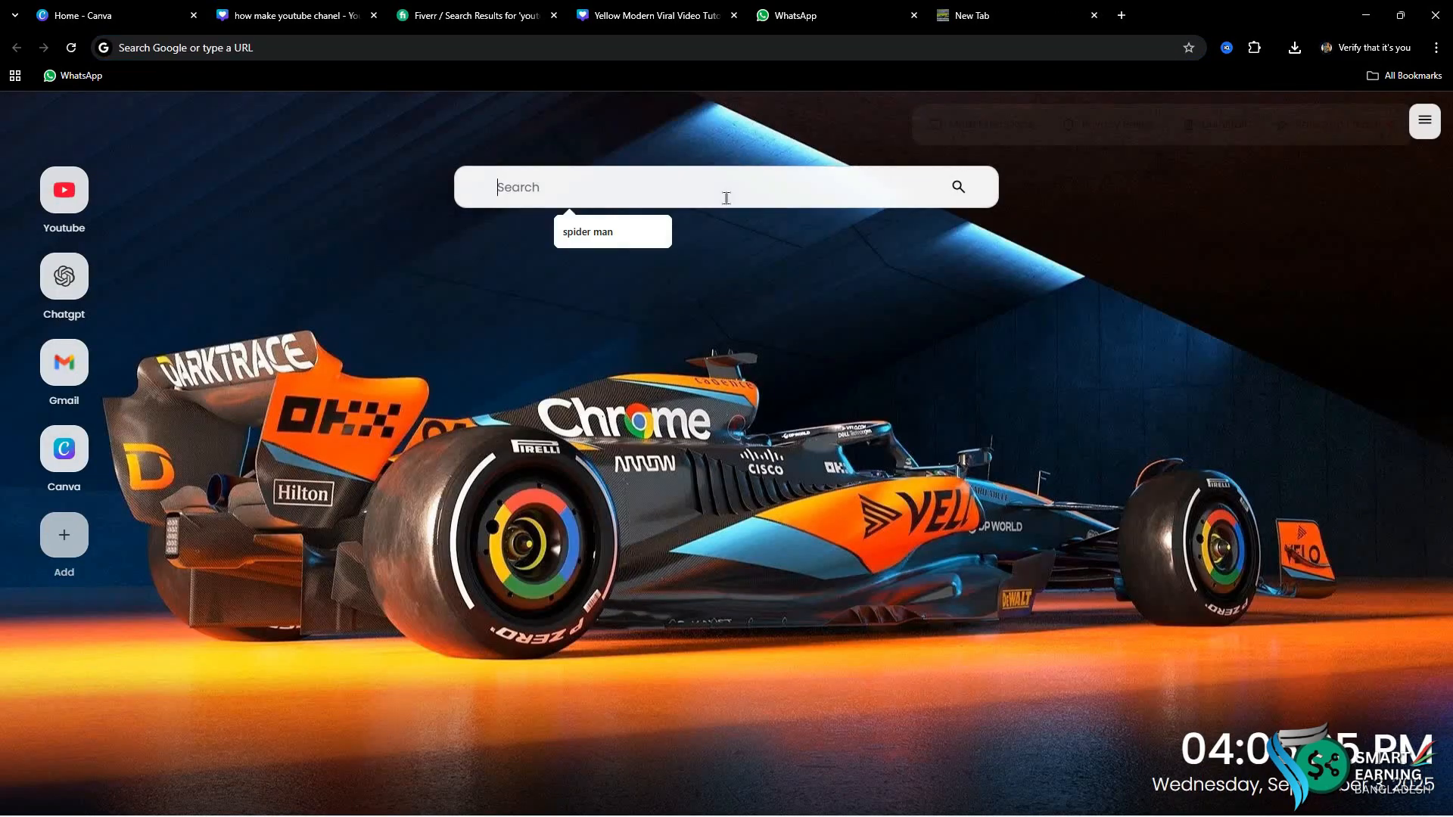
type("uo")
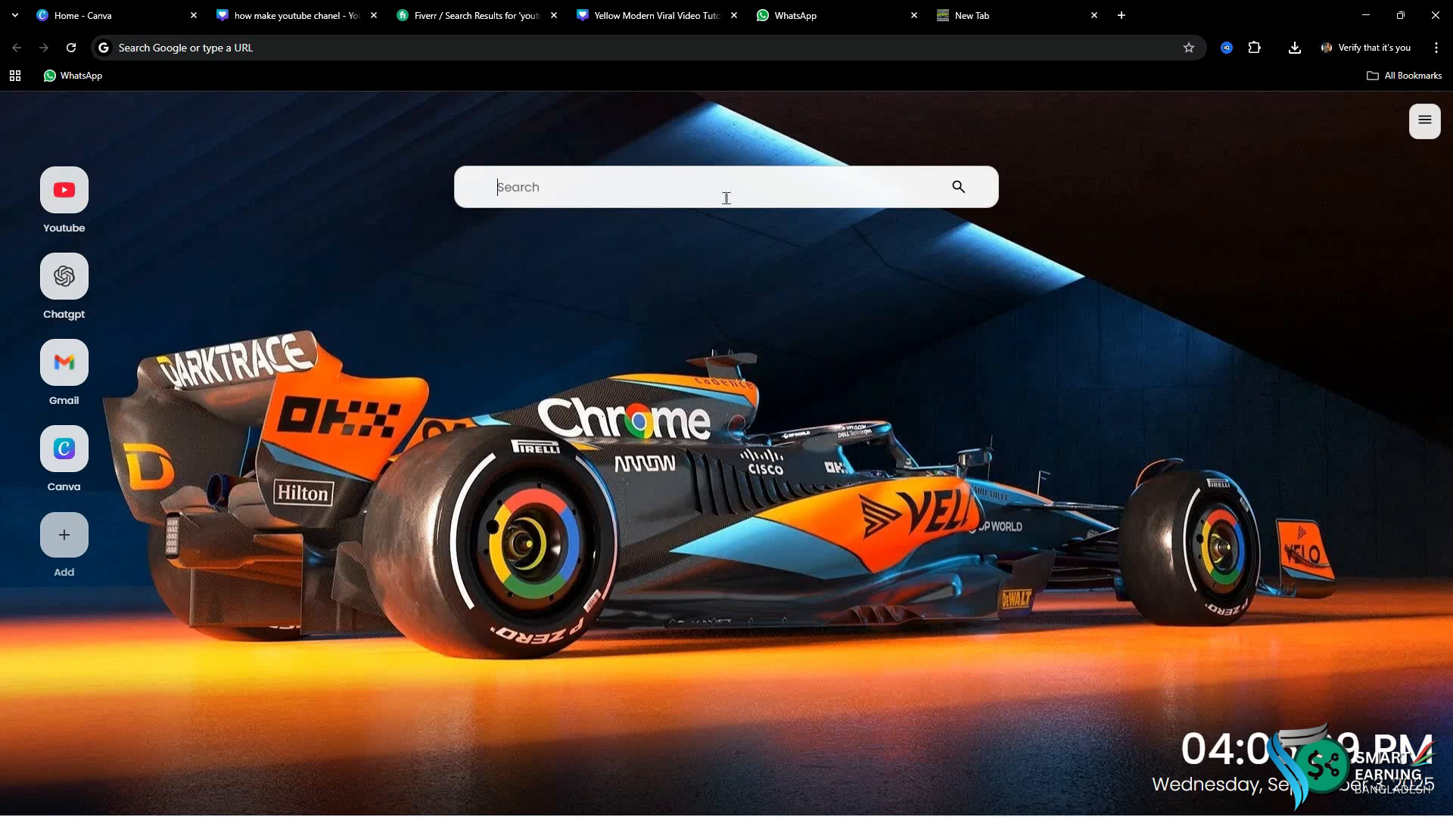
type("youtu")
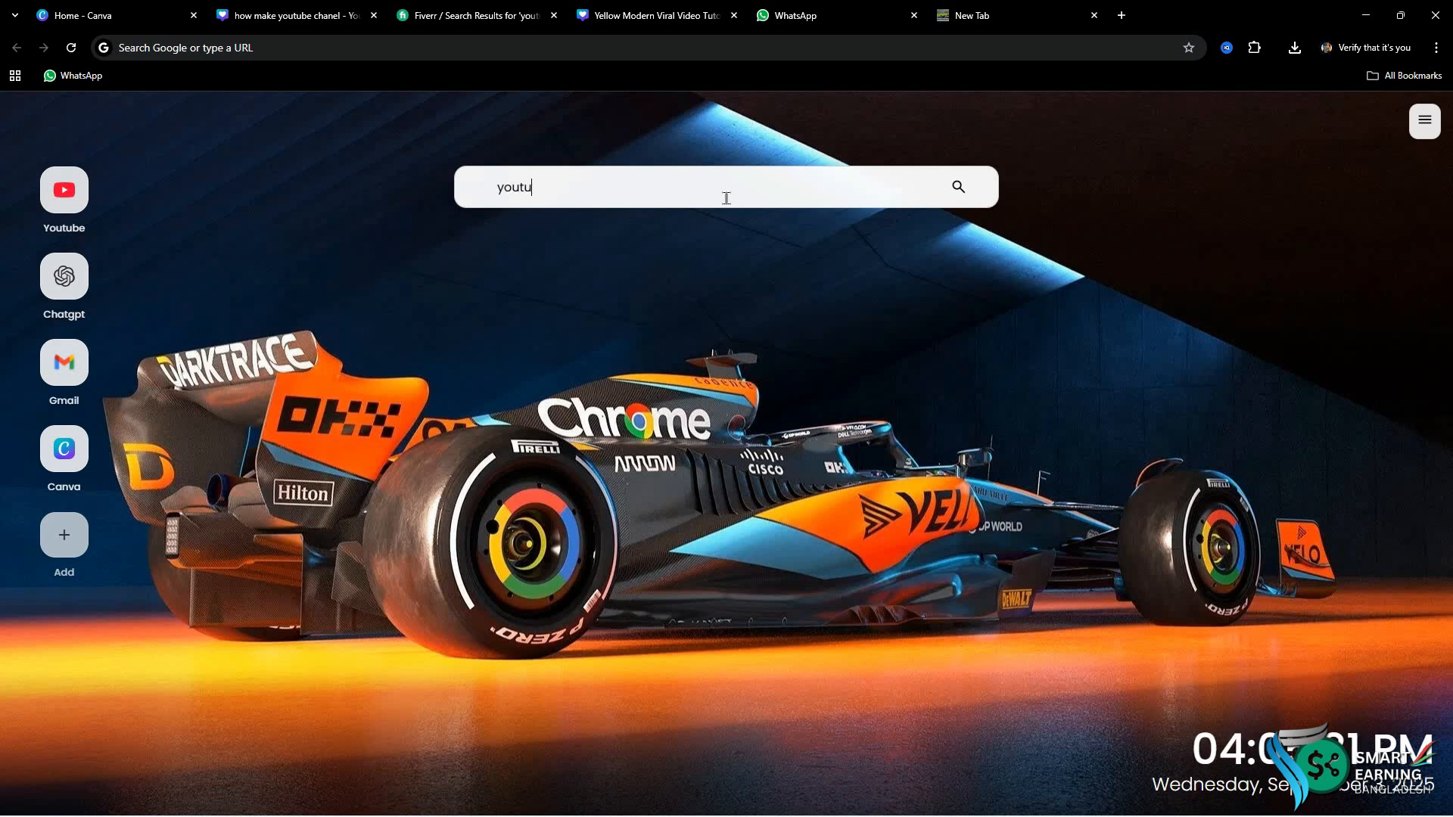
type("br")
key("BackSpace")
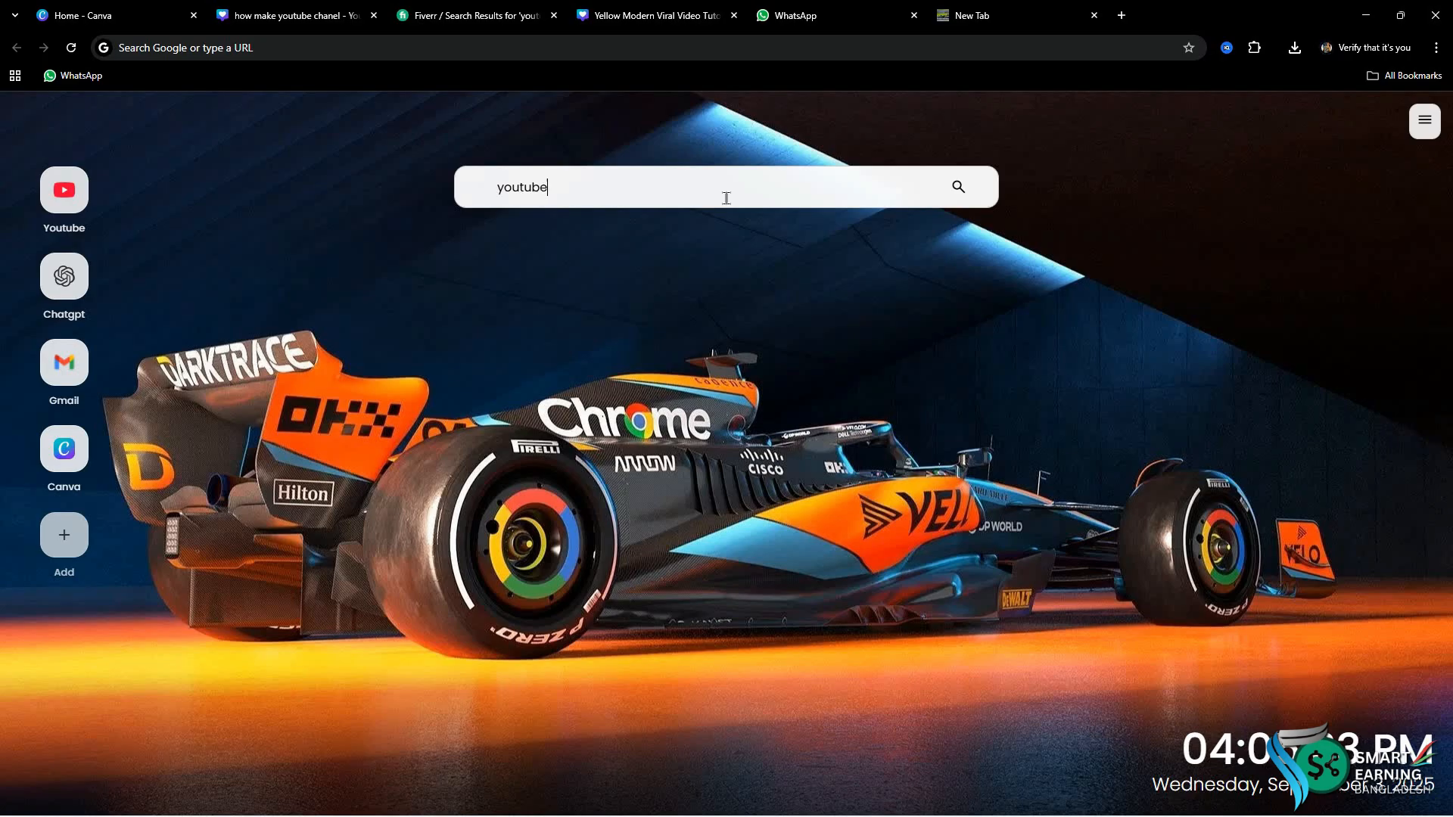
type("logo")
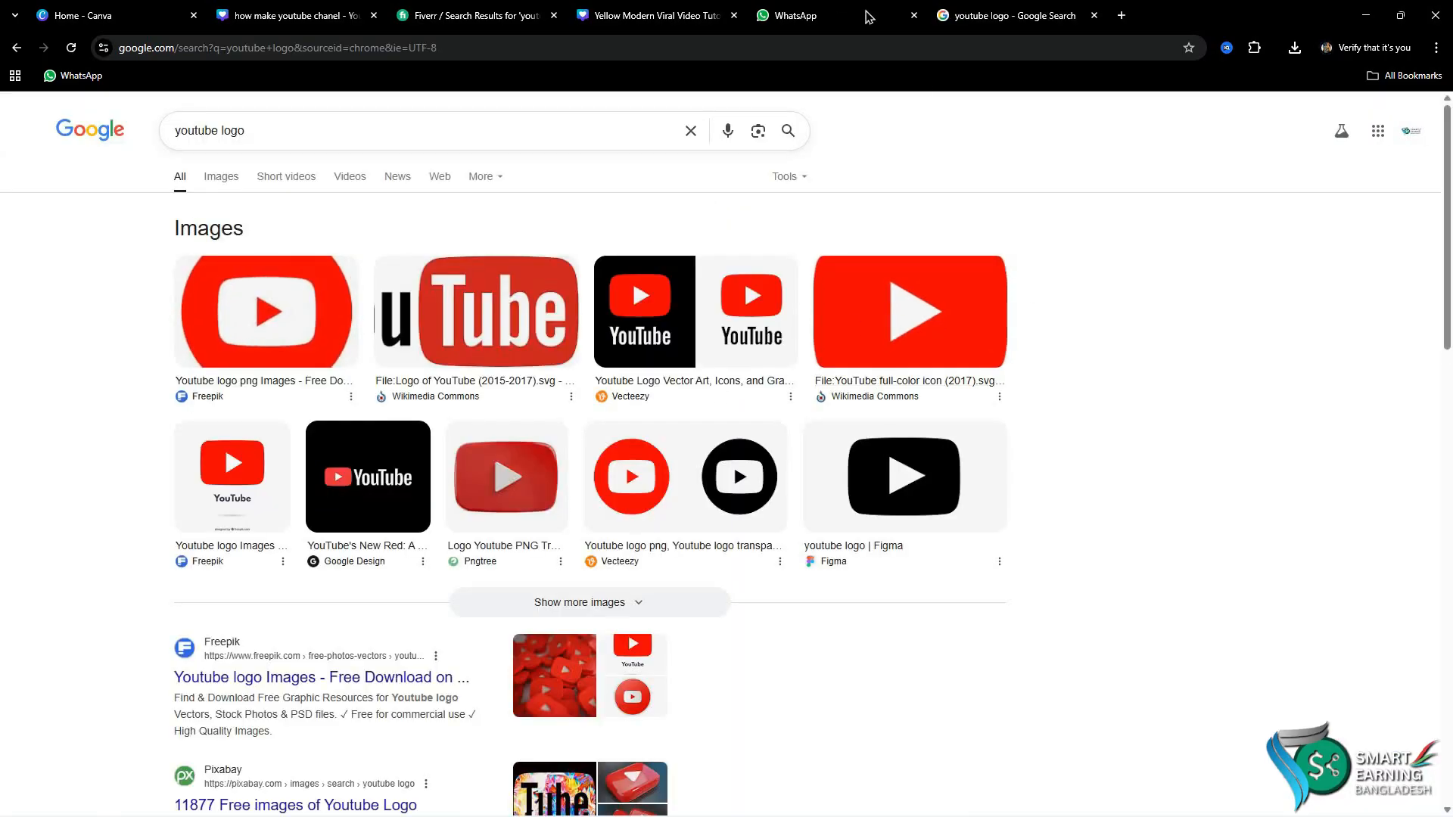
Step: Return to the banner design and delete the green dollar-sign logo together with its circular frame
left_click(653, 15)
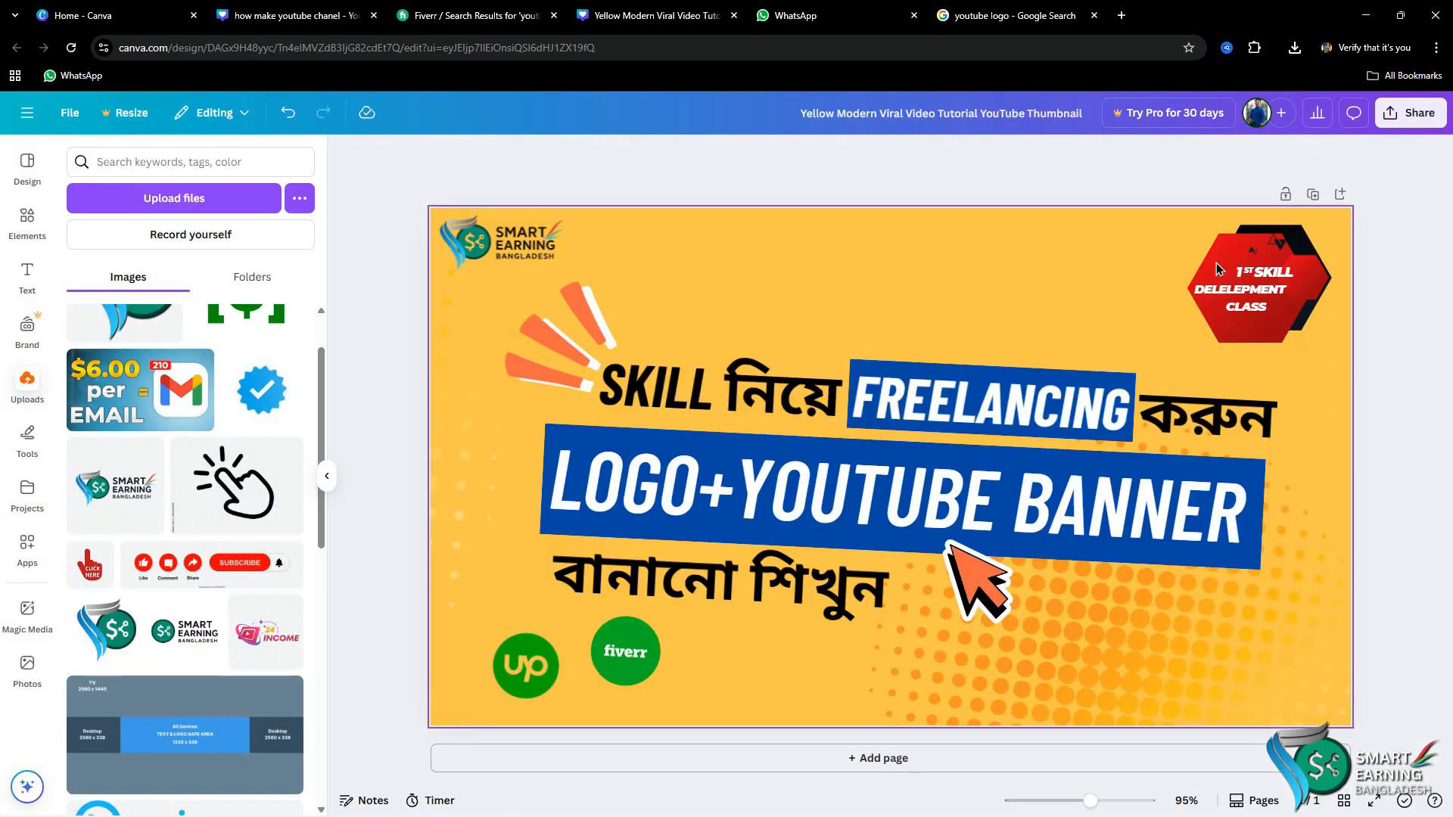
left_click(453, 15)
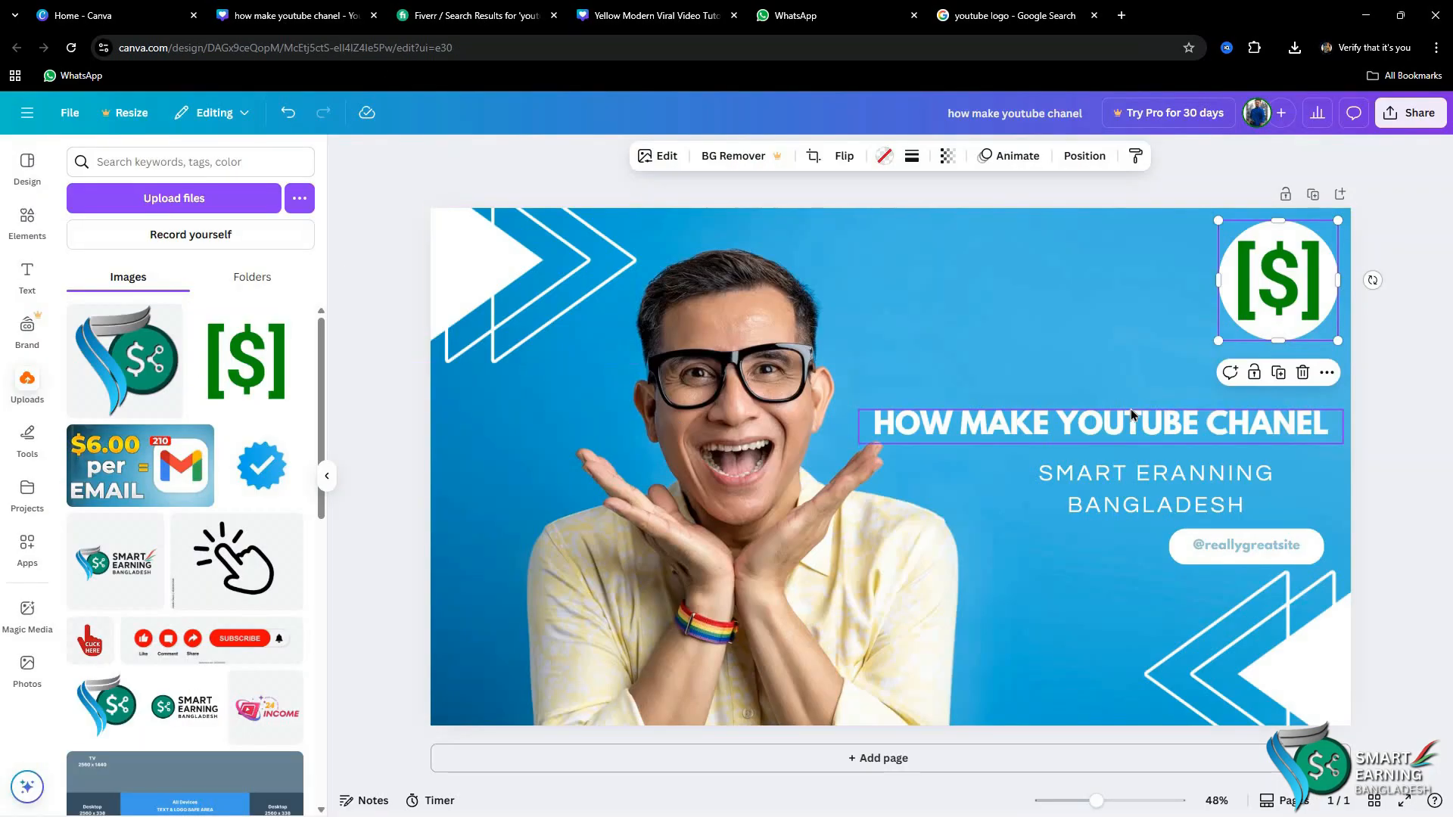
key("Delete")
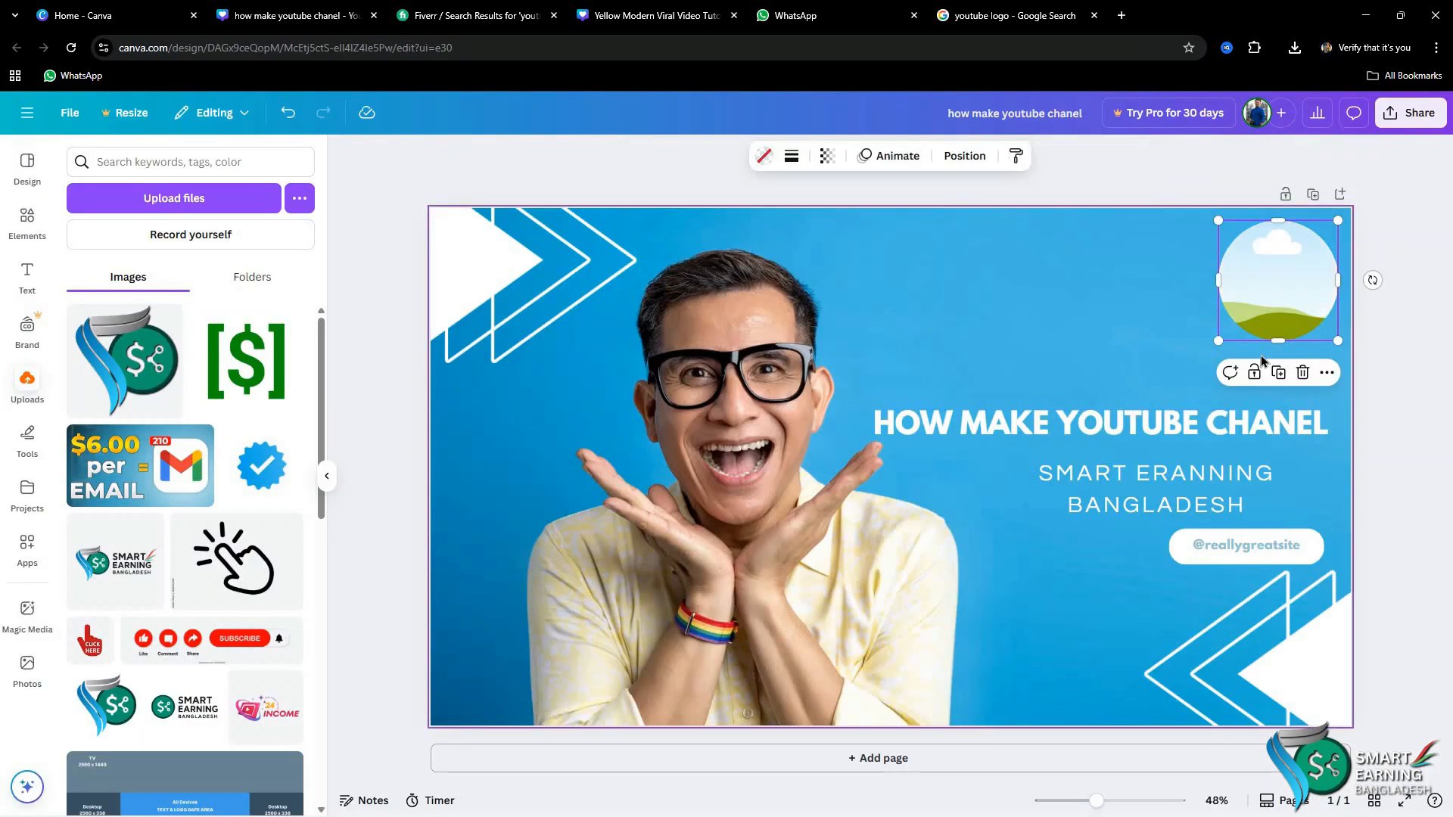
key("Delete")
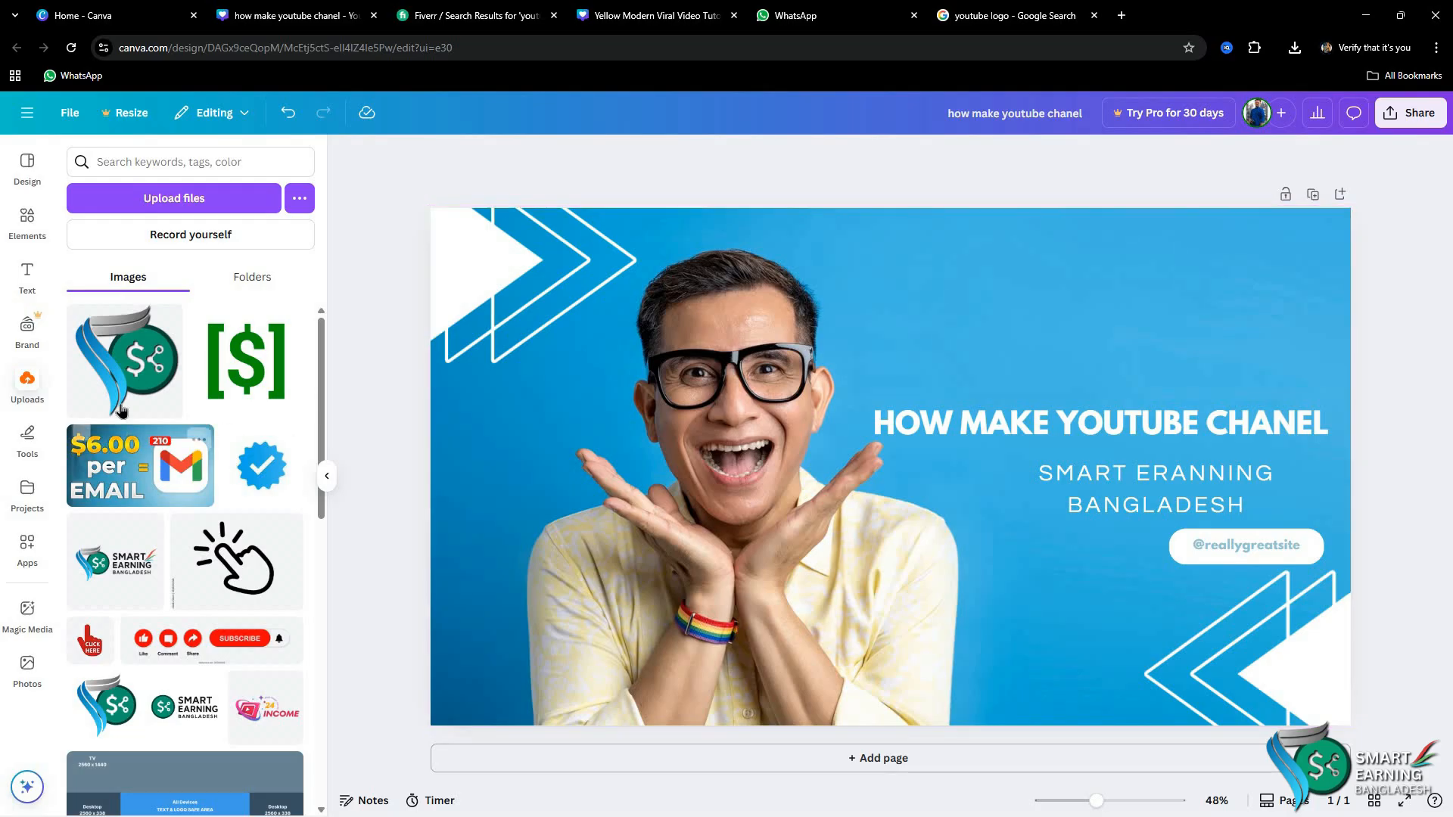
Step: Add the uploaded teal dollar logo with the blue-grey swoosh to the banner and shrink it
scroll(165, 371, "down", 2)
scroll(165, 371, "up", 2)
left_click(164, 370)
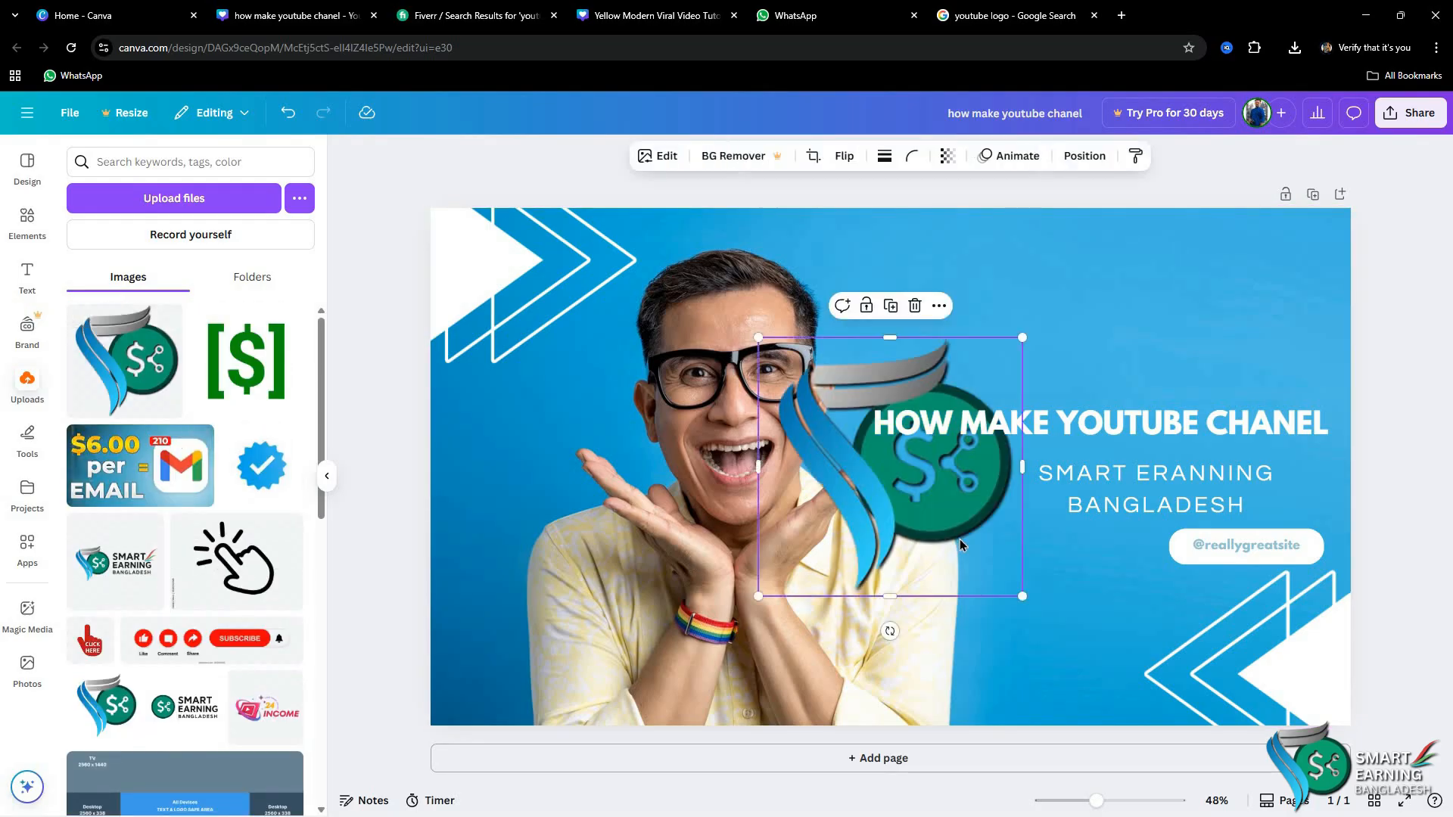
left_click_drag(759, 595, 814, 542)
Step: Add a circular frame to the banner, shrink it, and place it above the heading near the upper-right corner
left_click(27, 219)
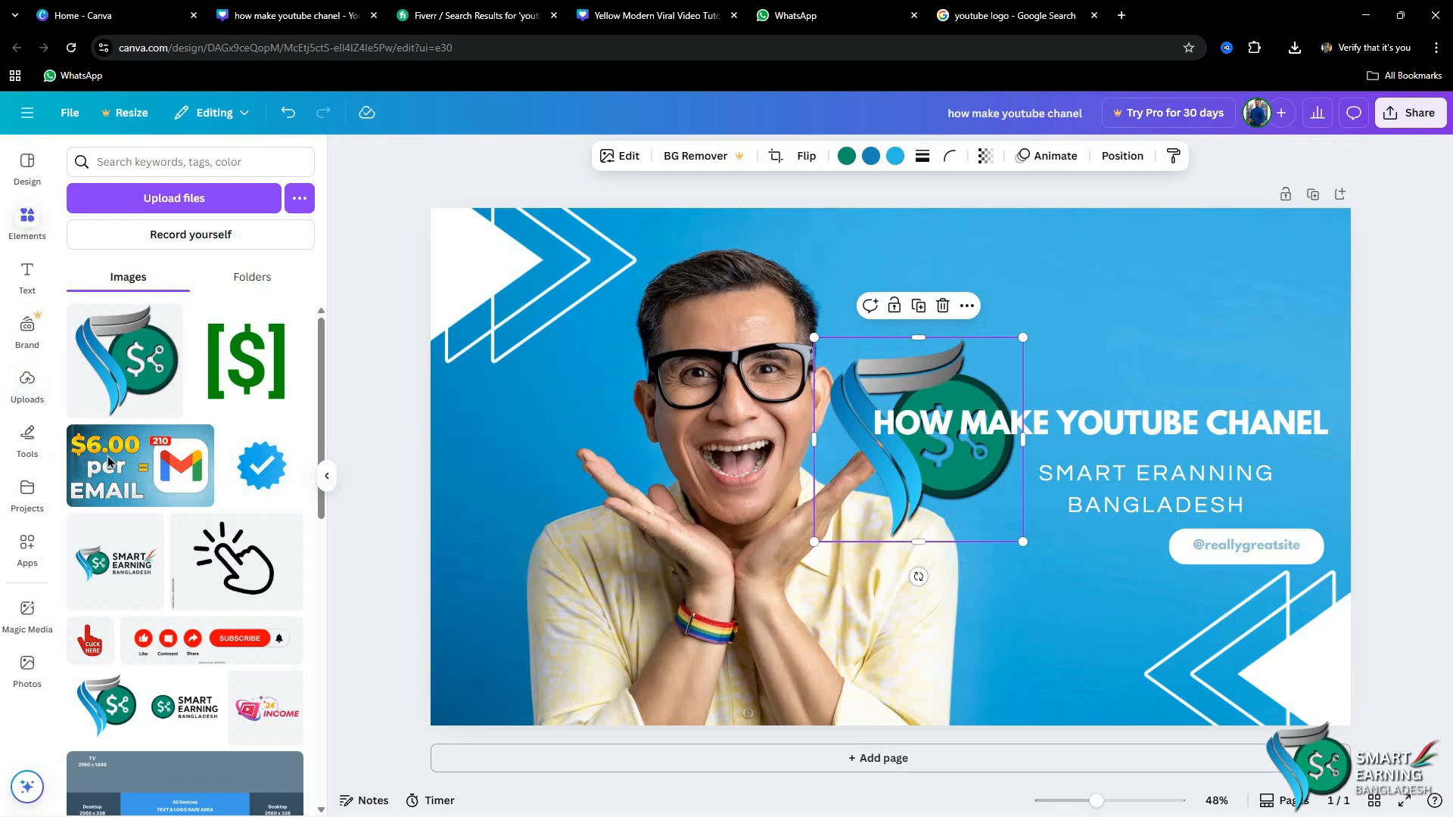
scroll(200, 433, "down", 4)
left_click_drag(201, 434, 1218, 342)
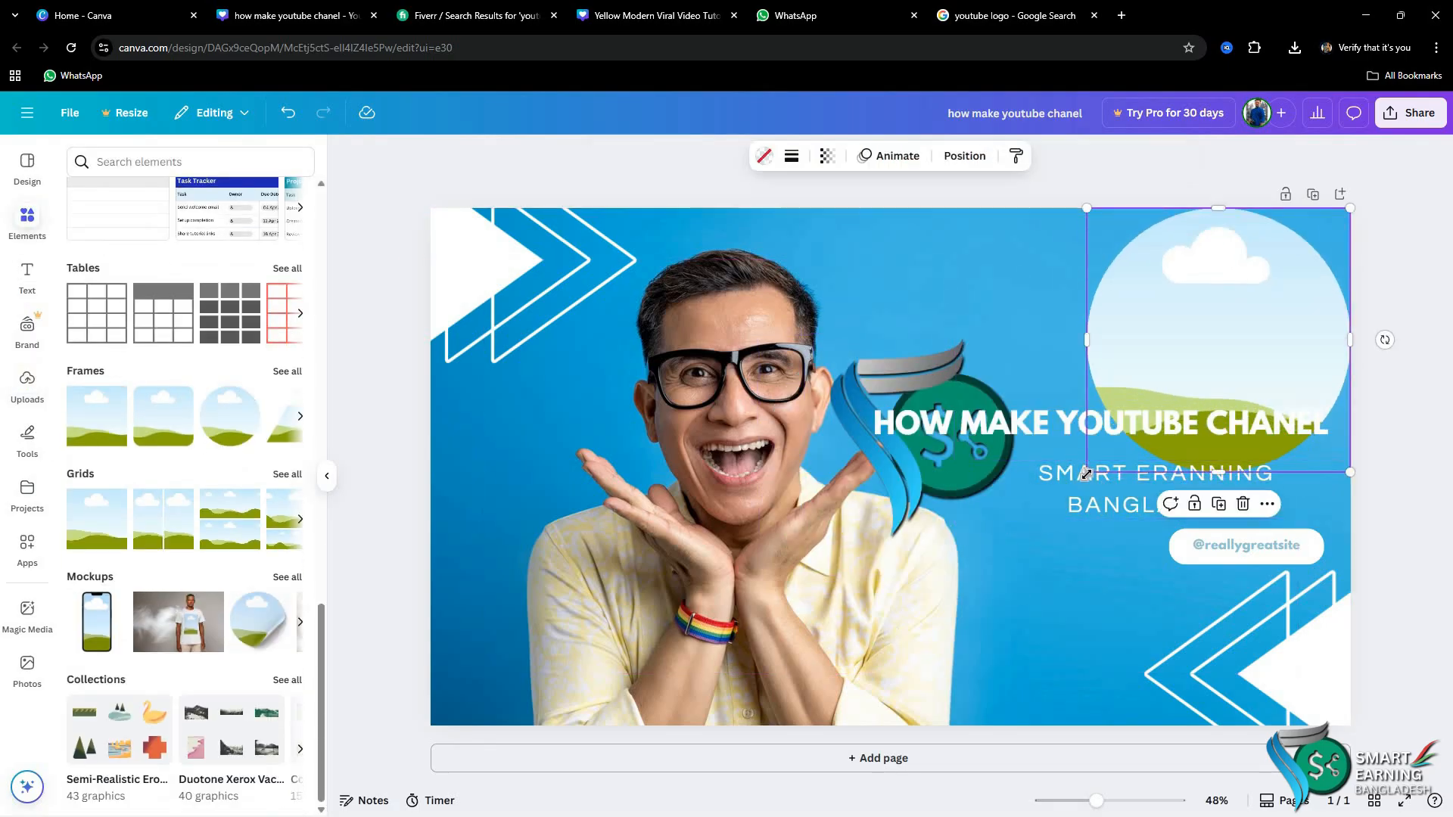
left_click_drag(1101, 482, 1203, 359)
left_click_drag(1242, 296, 1222, 295)
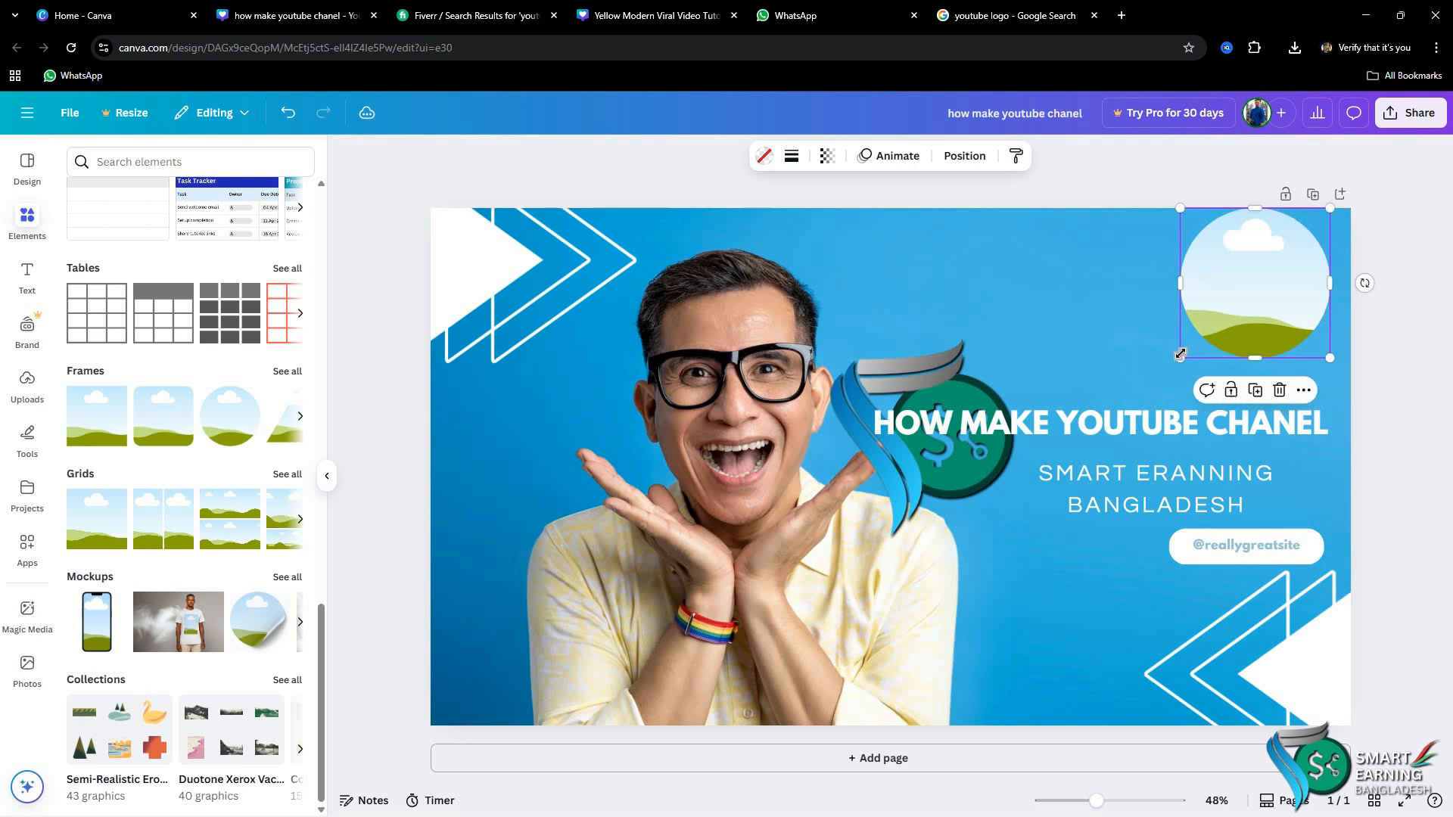
left_click_drag(1180, 358, 1250, 319)
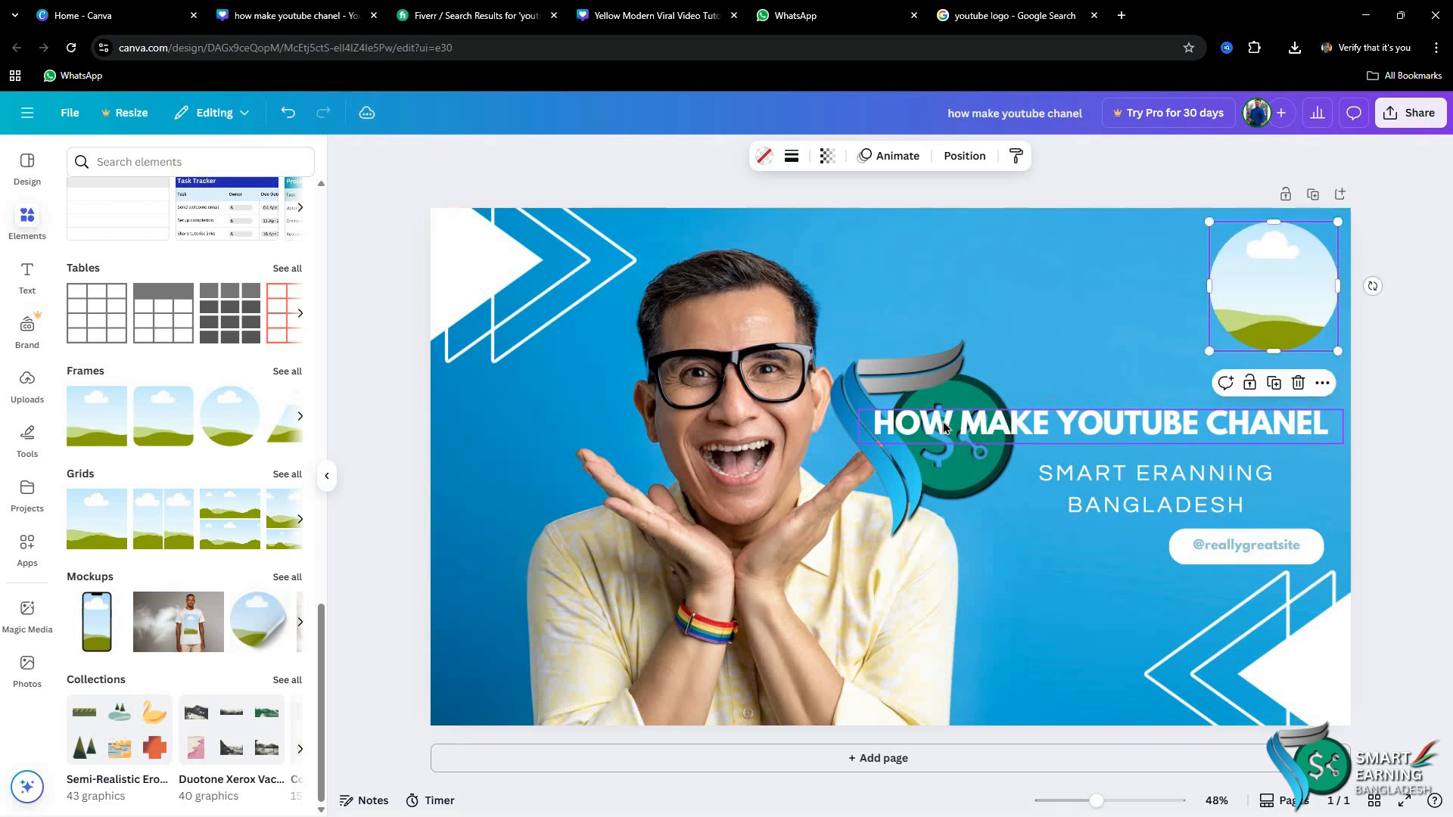
Step: Fill the circular frame with the teal dollar logo and move it to the banner's upper-left corner
left_click_drag(931, 391, 1279, 280)
left_click(1392, 366)
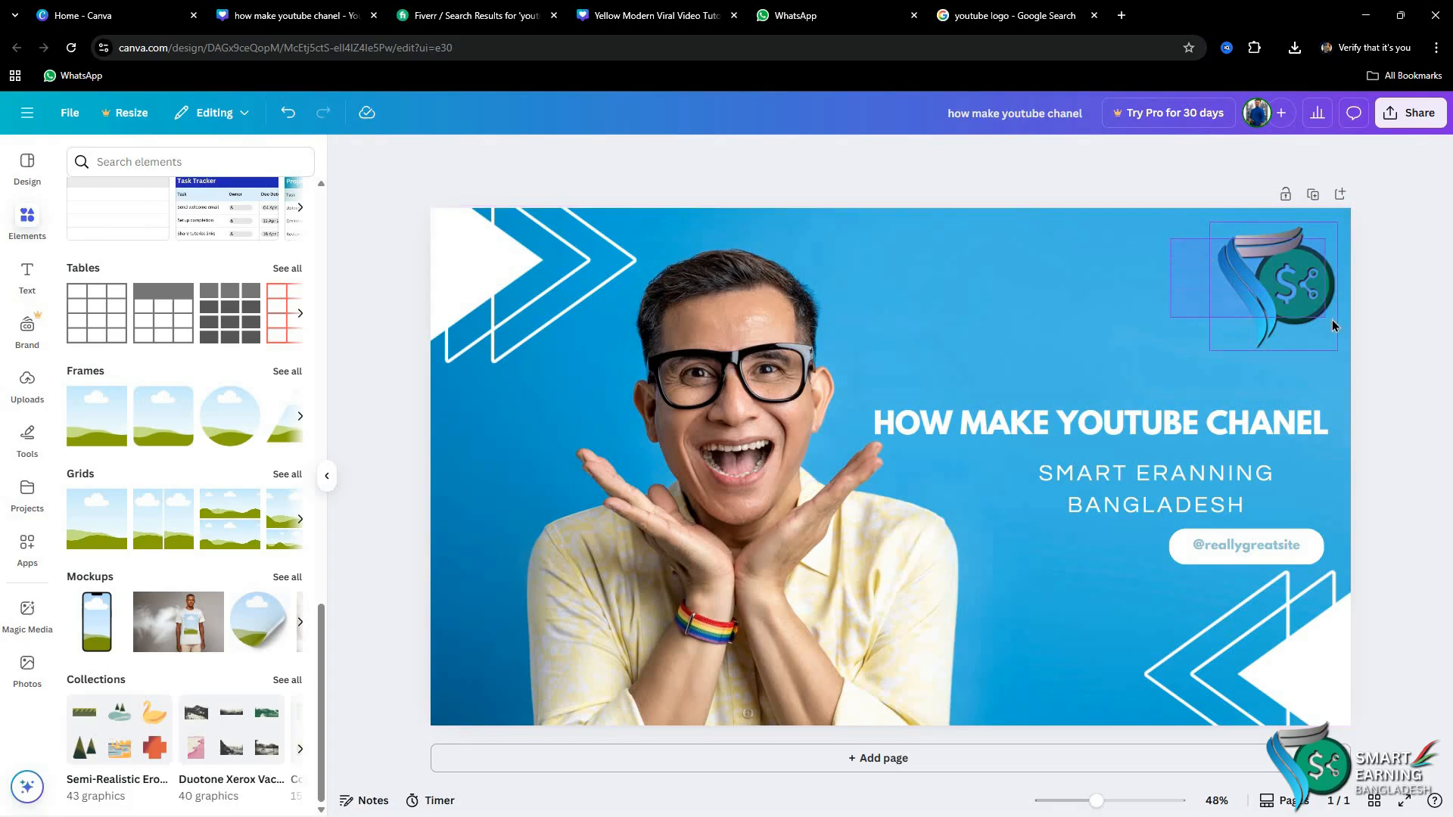
left_click(1241, 288)
left_click_drag(1241, 288, 454, 624)
left_click_drag(1119, 623, 1144, 281)
left_click_drag(1004, 303, 479, 263)
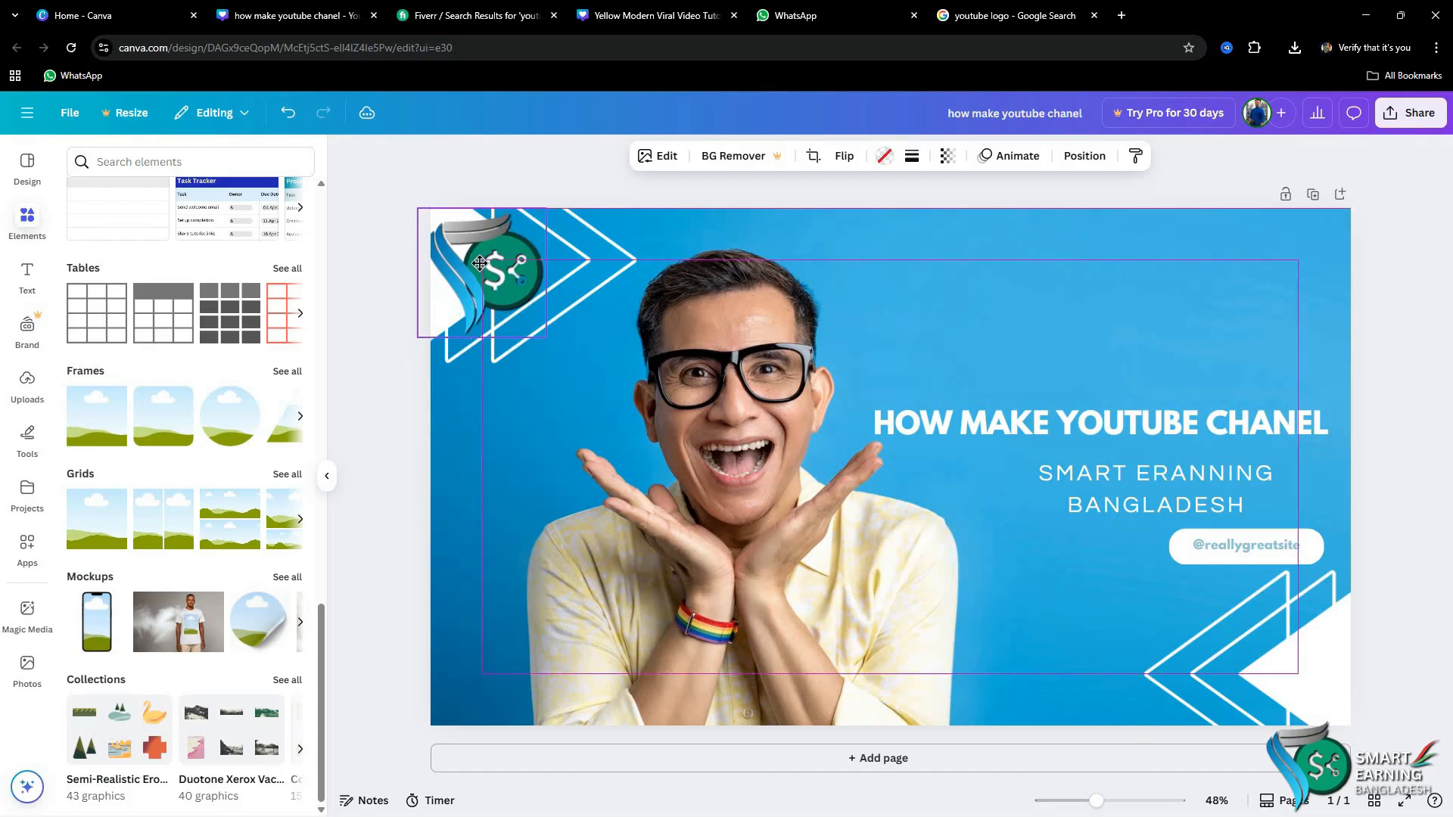
Step: Move the logo down along the banner's left edge and shift the white arrow graphic to the upper-right corner
left_click(479, 462)
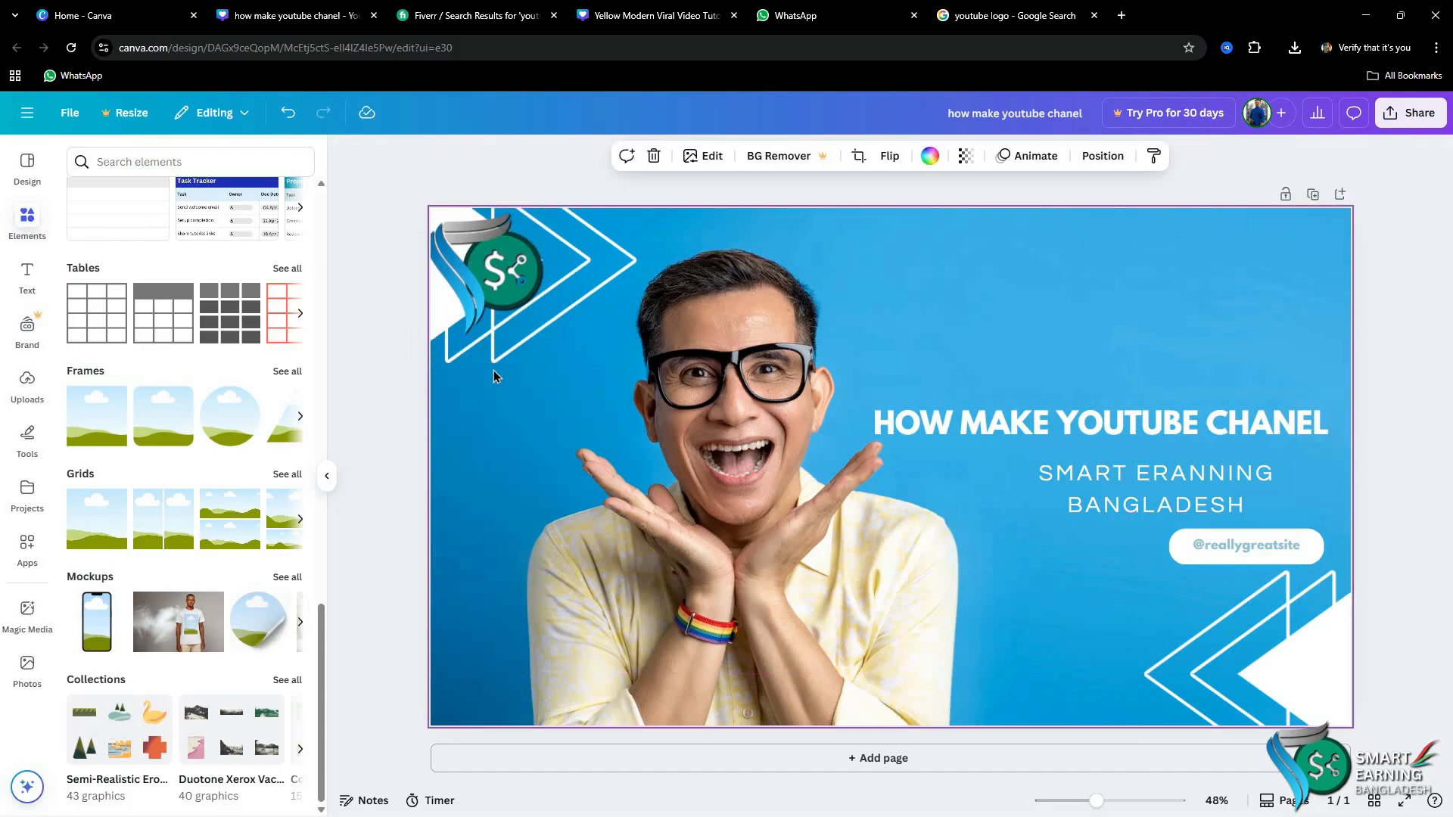
left_click_drag(484, 279, 464, 470)
left_click(505, 342)
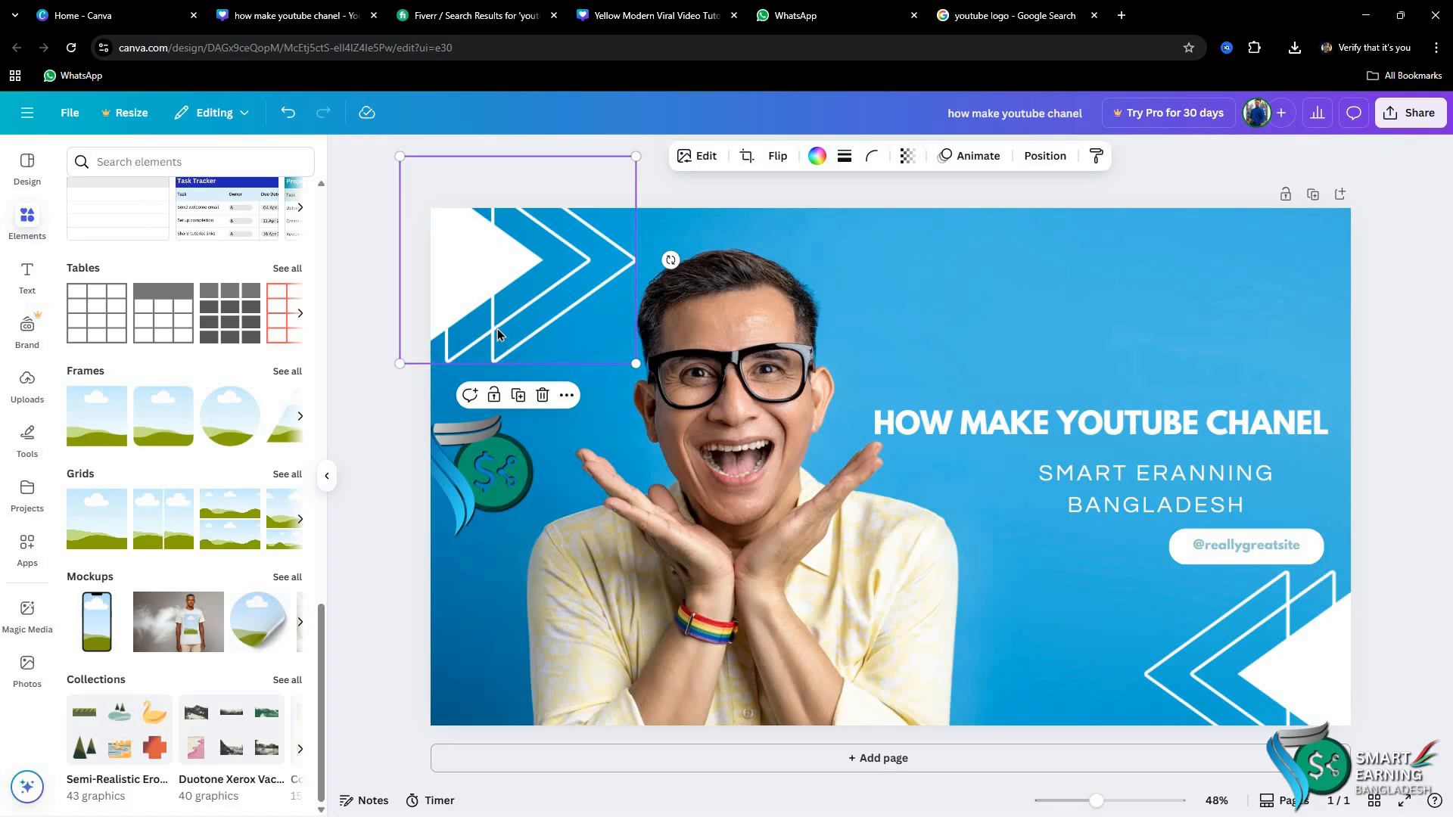
left_click_drag(497, 328, 1226, 331)
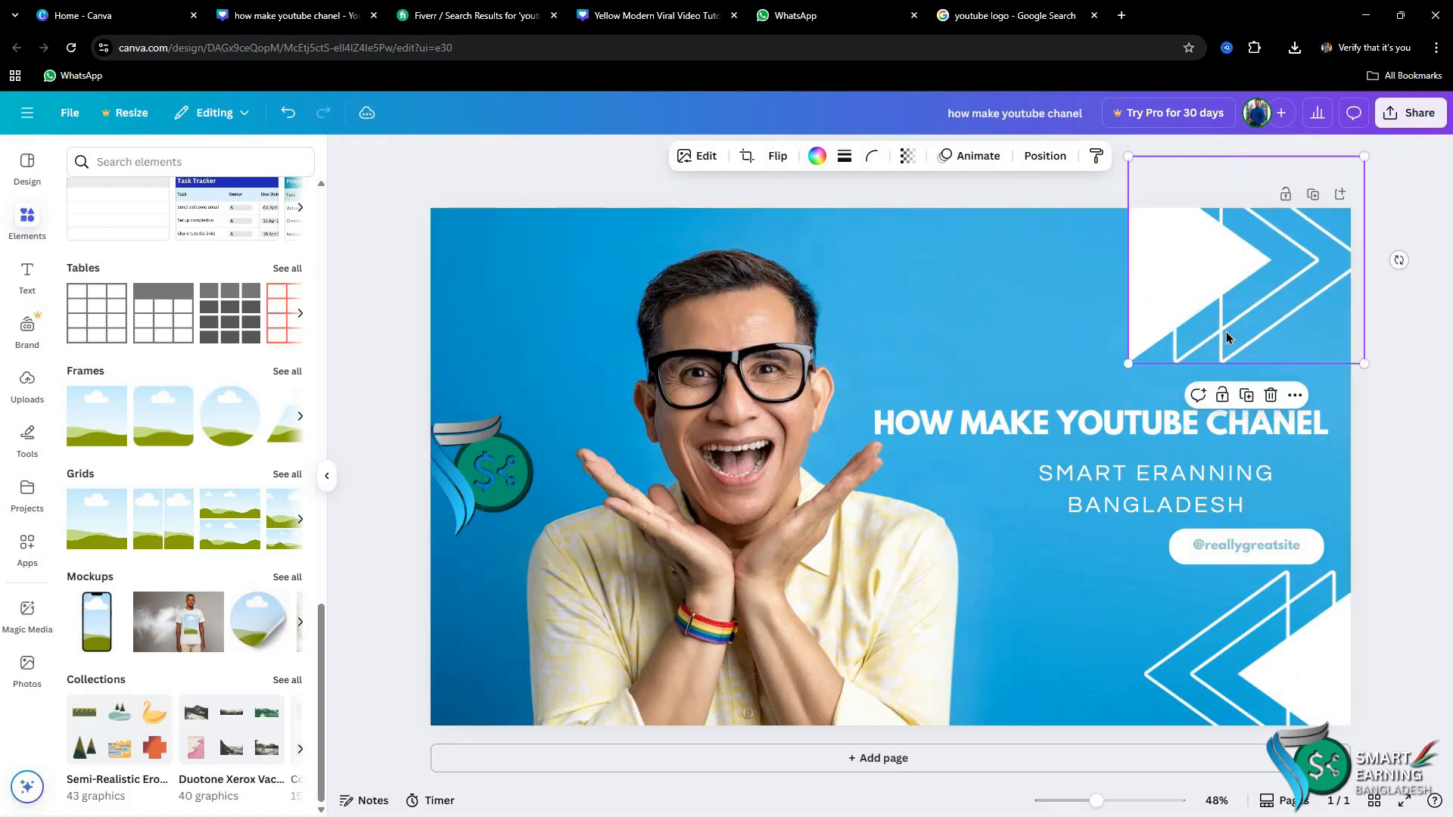
left_click(1294, 395)
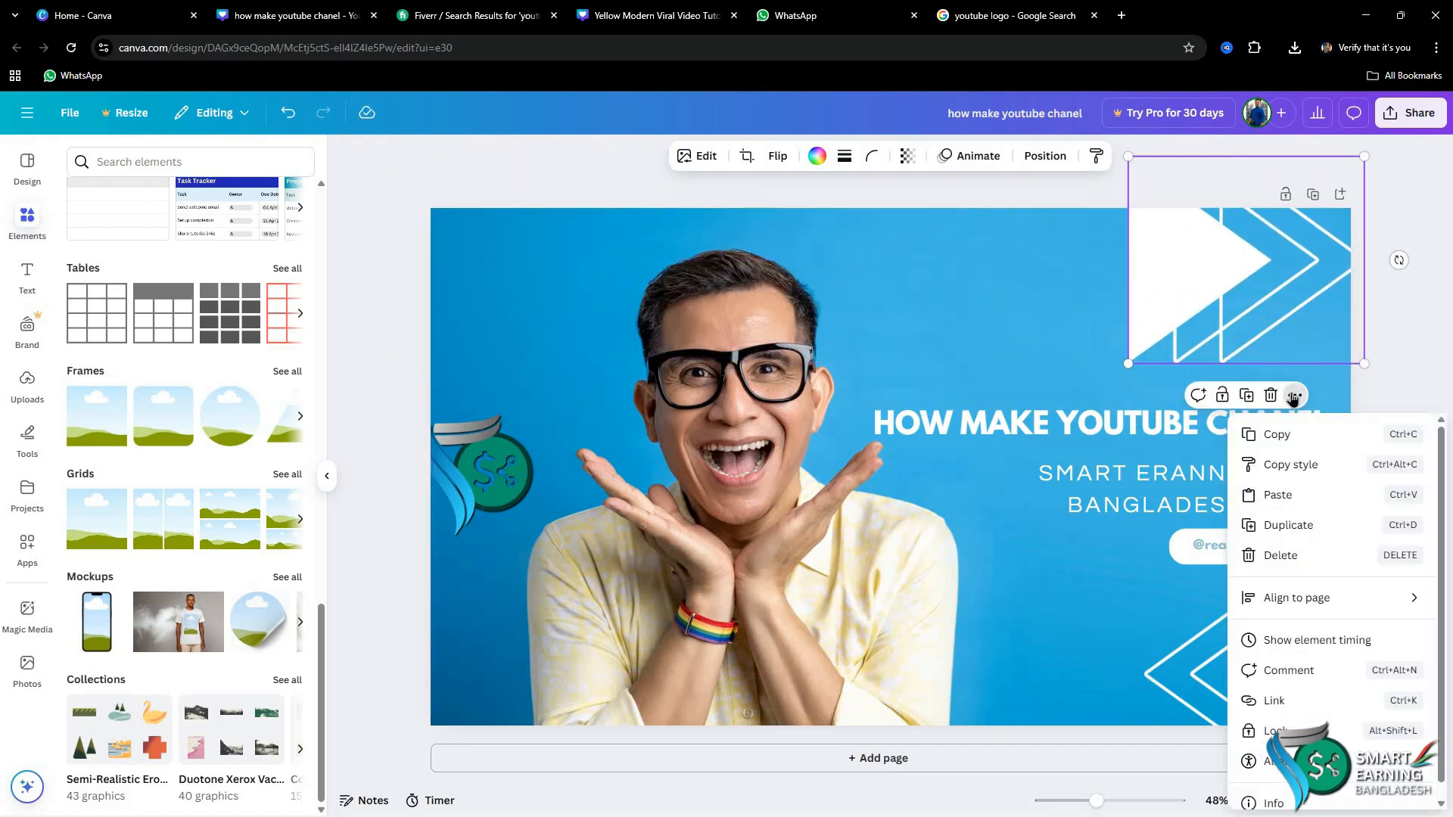
left_click(971, 325)
left_click(1165, 302)
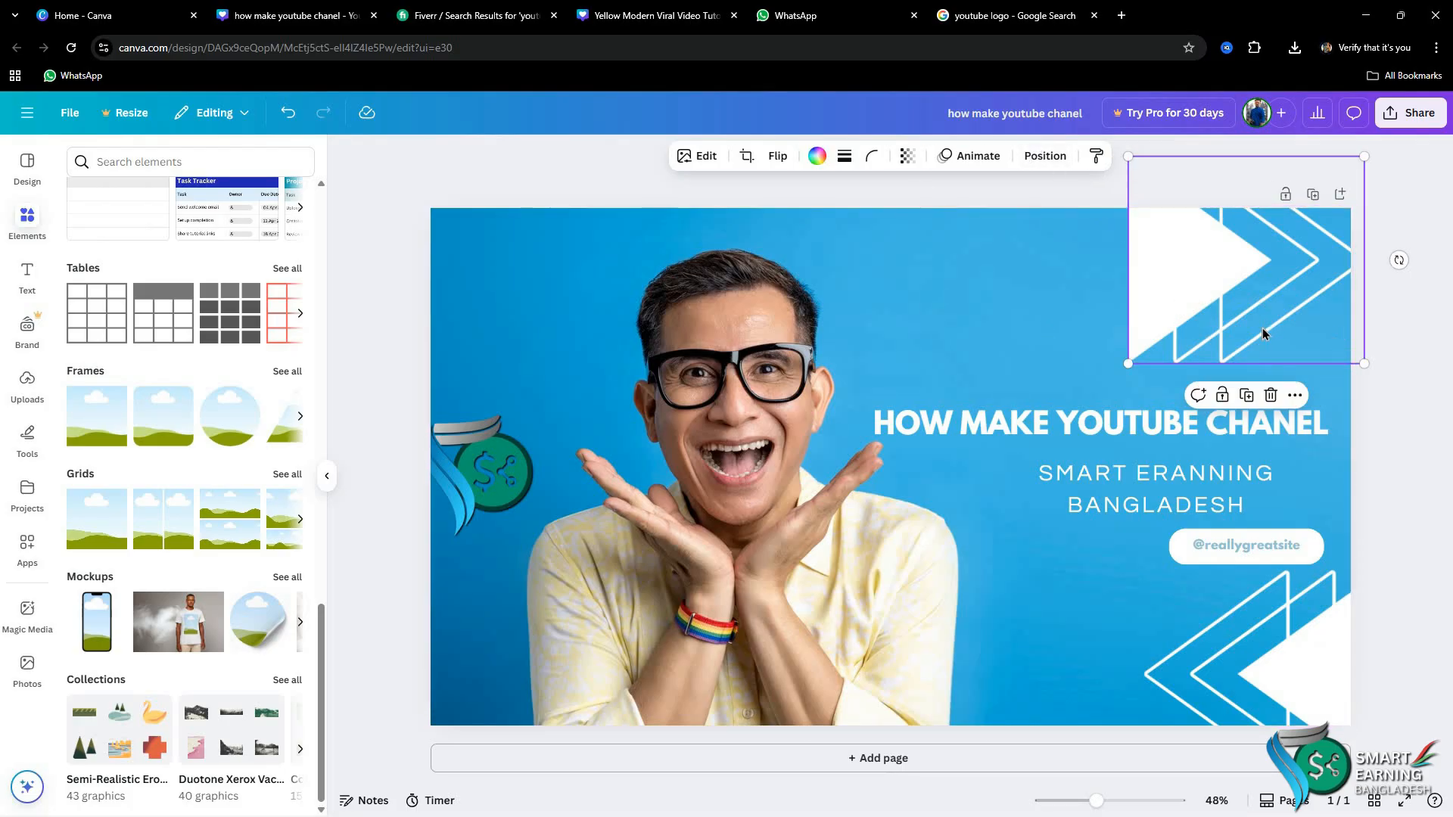
Step: Place the logo in the banner's upper-left corner and move the white arrow graphic to the left edge below it
left_click_drag(1262, 333, 1311, 313)
left_click_drag(478, 479, 498, 275)
left_click_drag(1268, 290, 485, 535)
left_click_drag(529, 443, 529, 444)
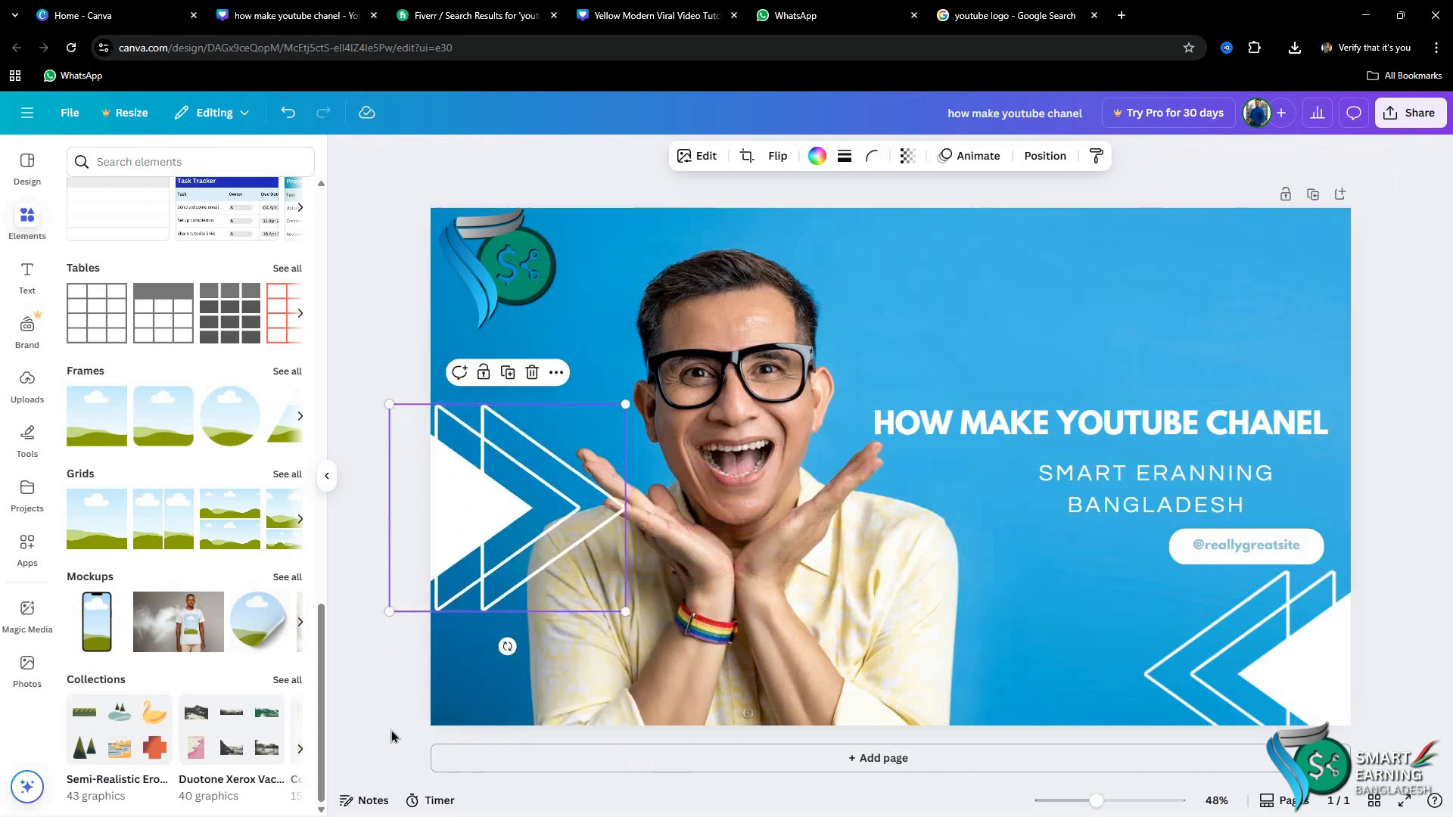
Step: Try changing the heading's layer order, and reposition it above the subtitle close to the banner's right edge
left_click_drag(914, 425, 863, 477)
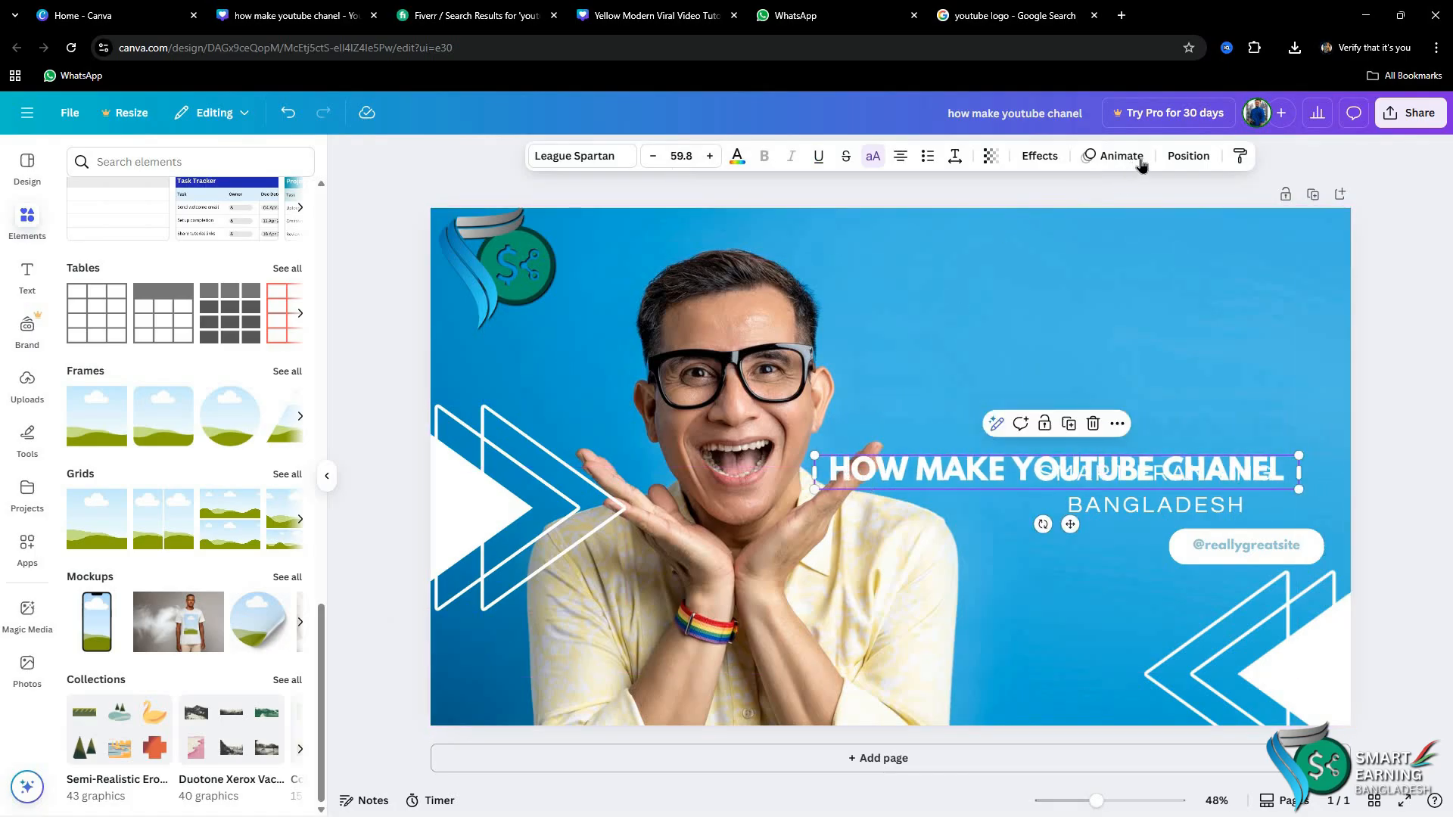
left_click(1186, 156)
left_click(116, 269)
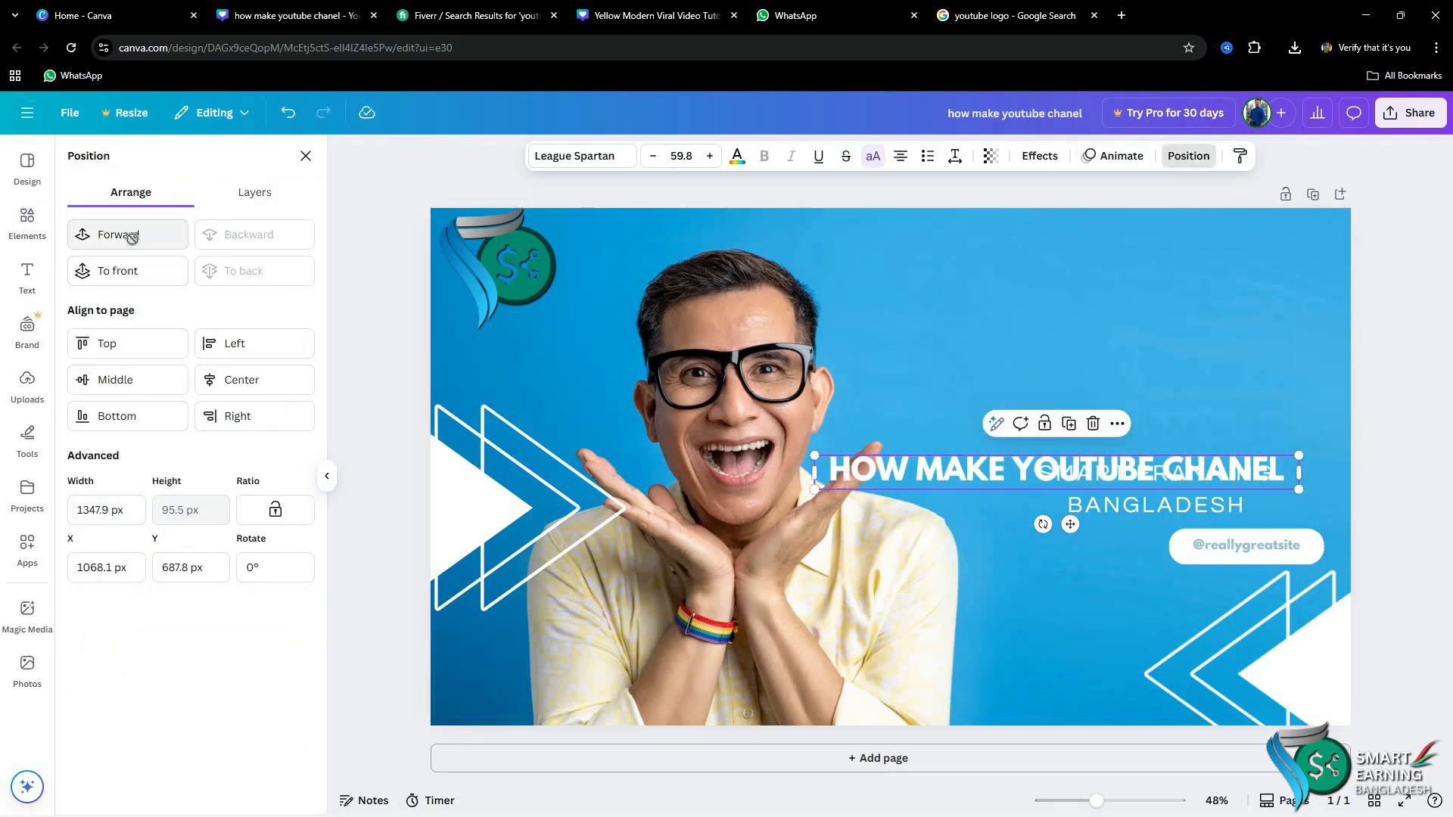
left_click(229, 237)
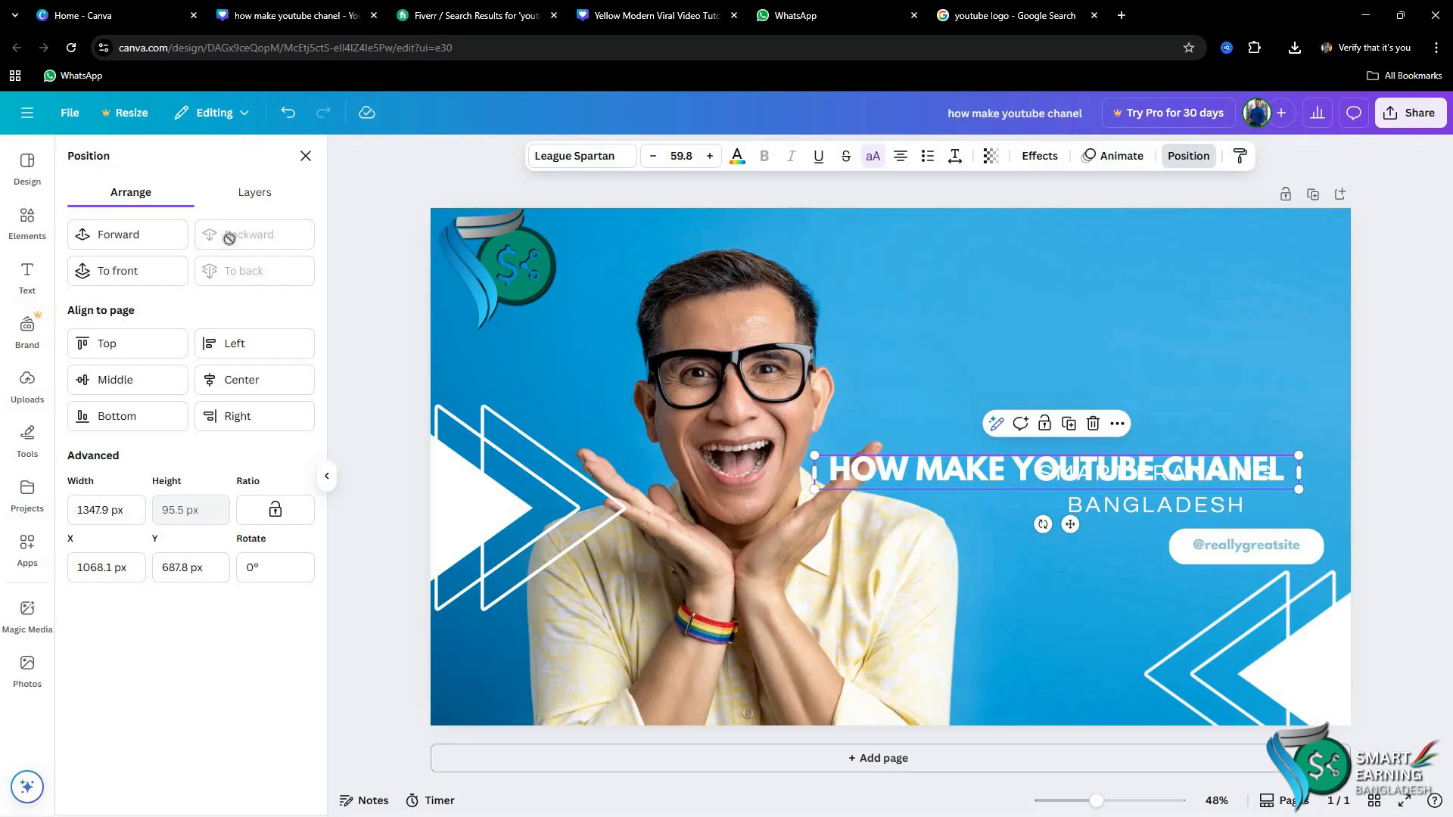
left_click_drag(915, 481, 976, 425)
left_click(428, 532)
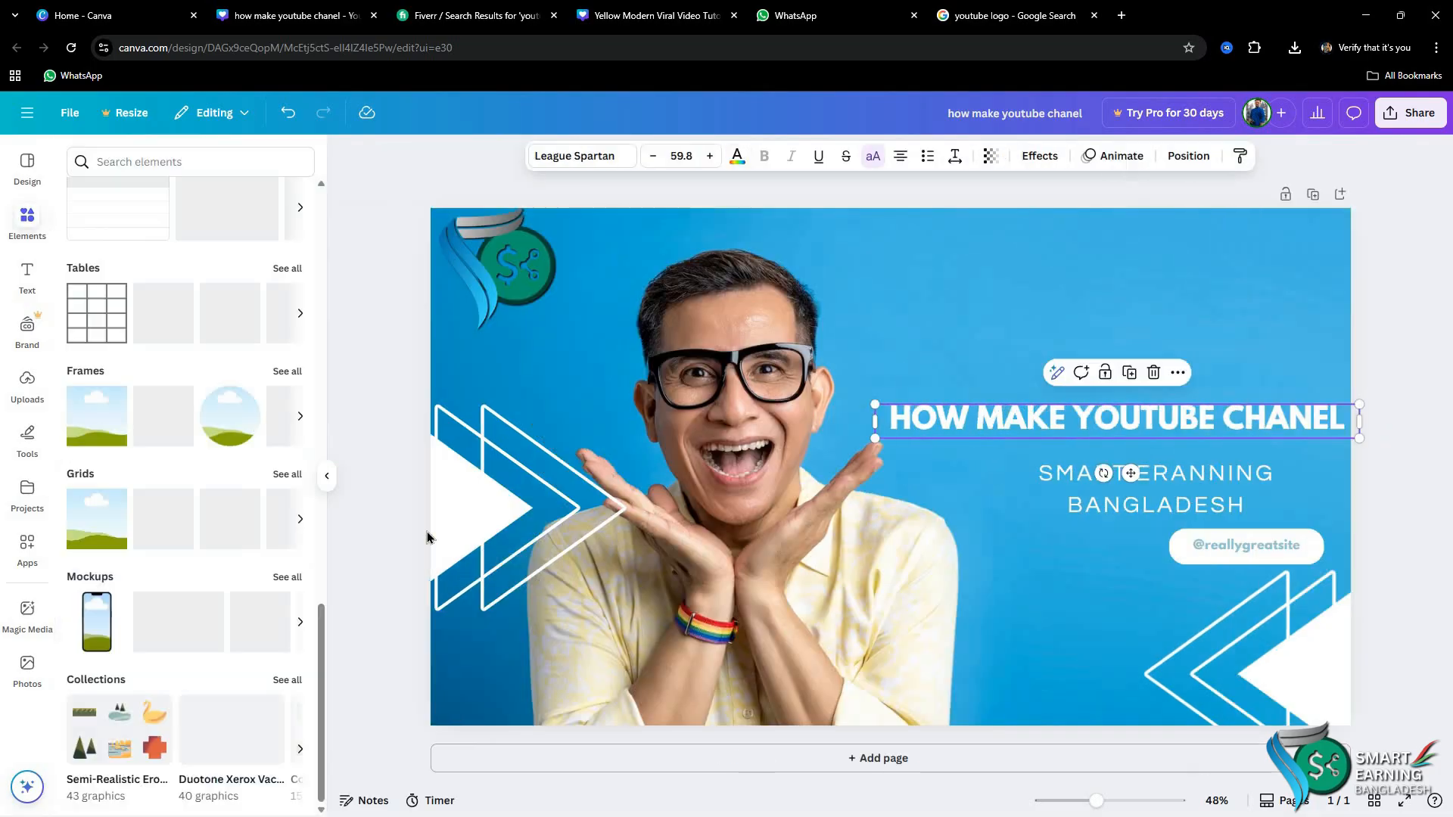
Step: Move the white arrow graphic from the left edge to the banner's upper-right corner, extending past the page edge
left_click(520, 508)
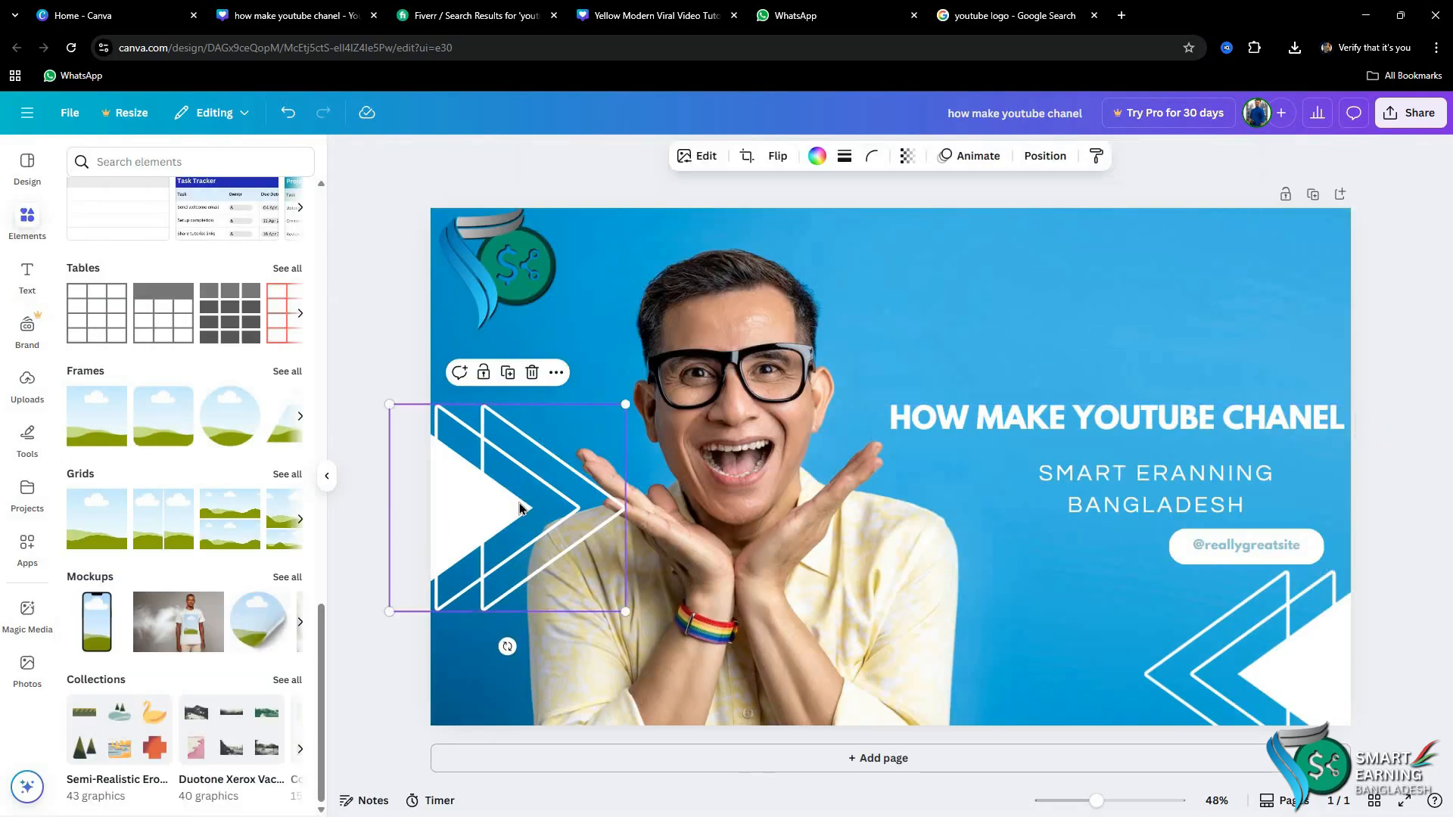
left_click(1033, 162)
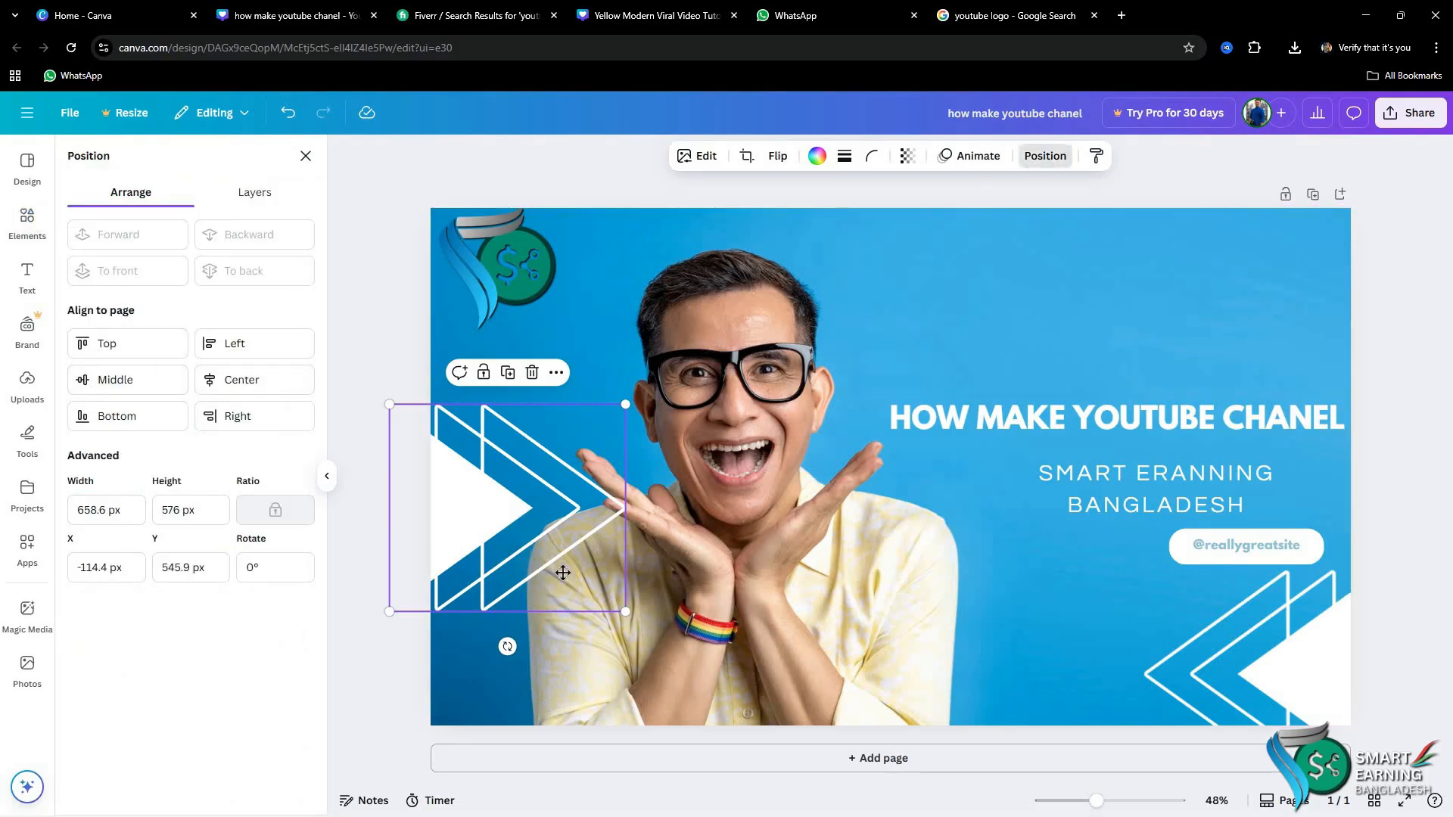
mouse_move(563, 573)
left_mouse_down()
mouse_move(570, 711)
mouse_move(583, 567)
left_mouse_up()
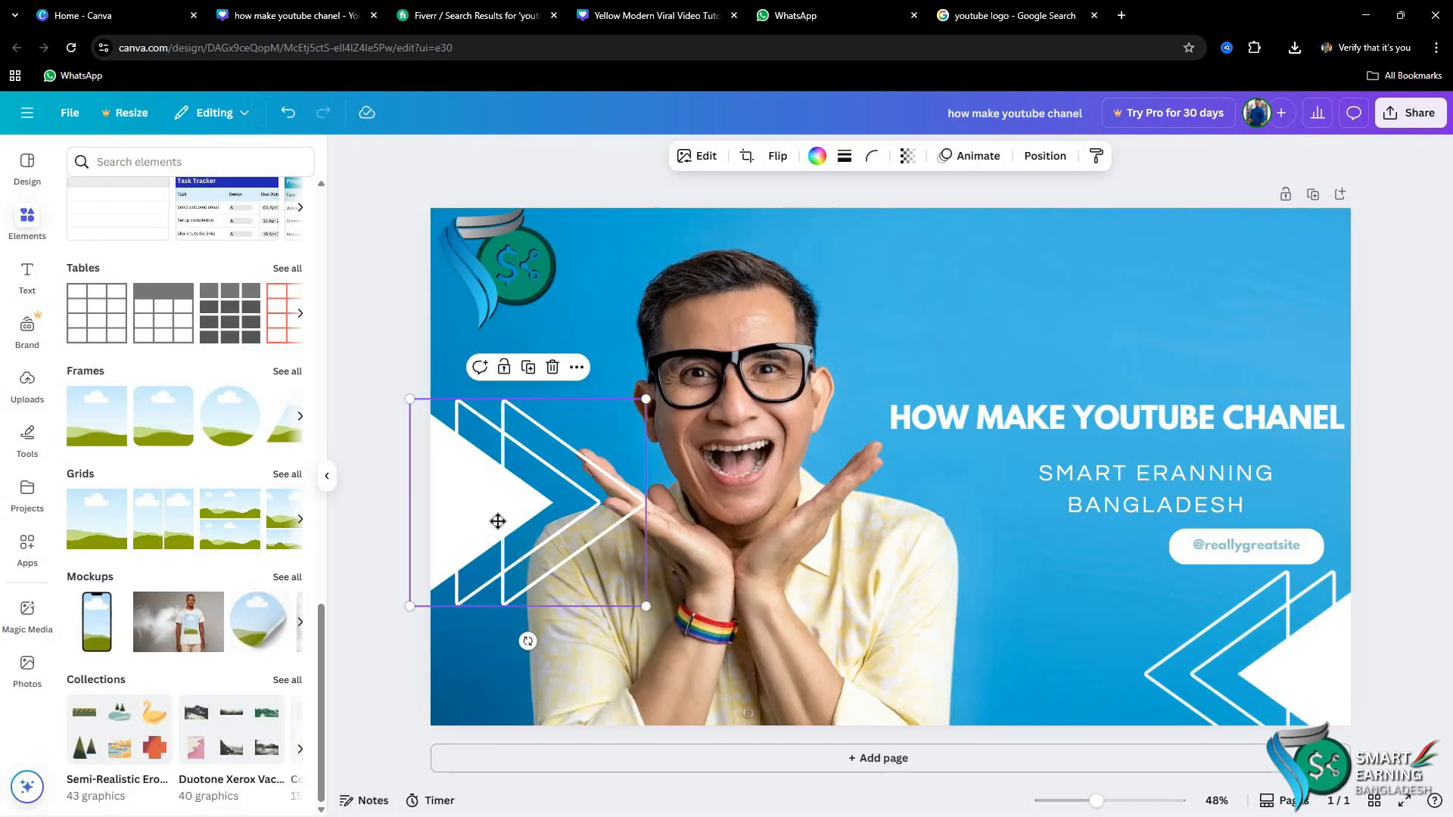
left_click_drag(497, 519, 1265, 285)
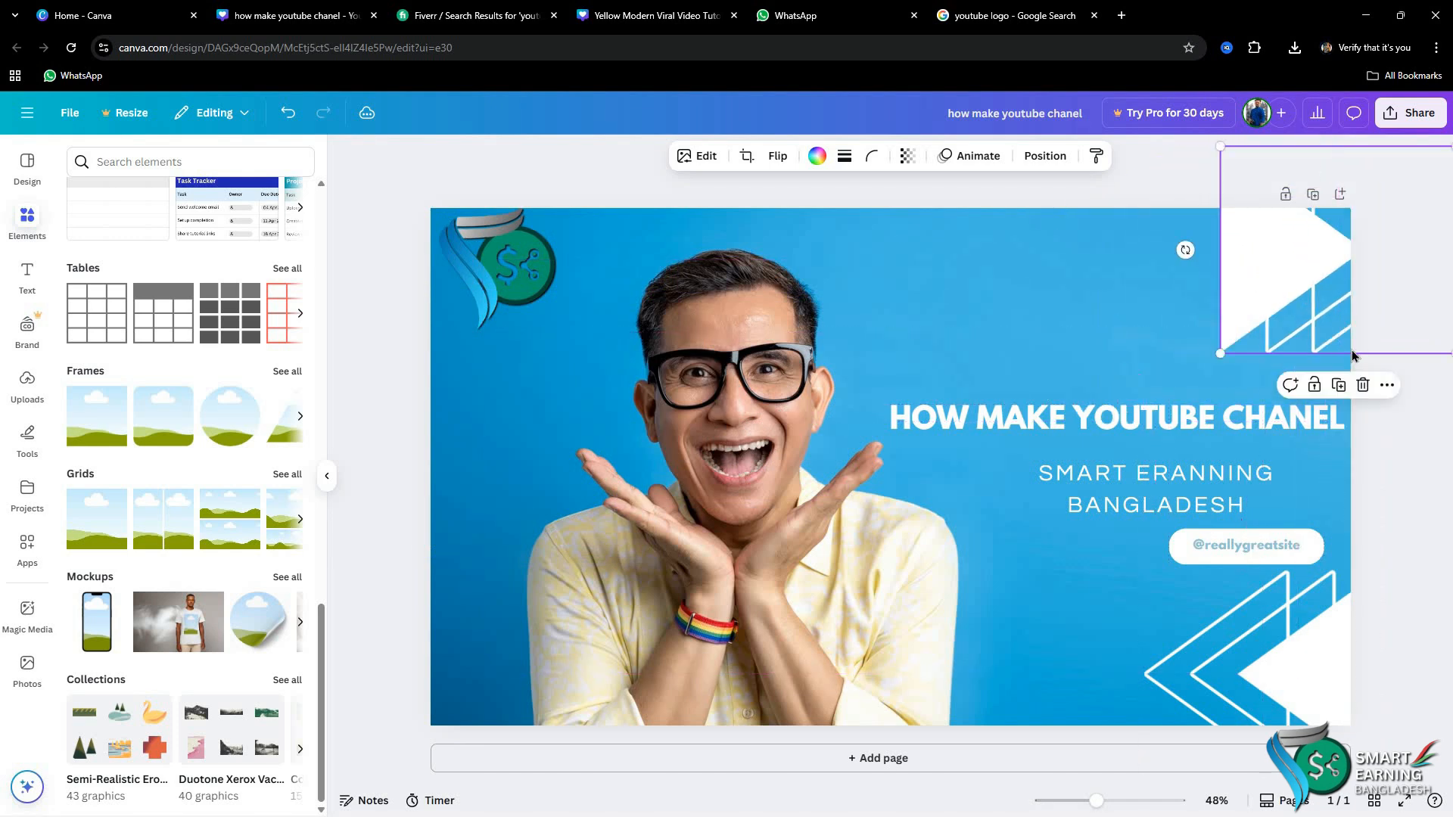
Step: Move the logo slightly down along the banner's left edge
left_click(1409, 452)
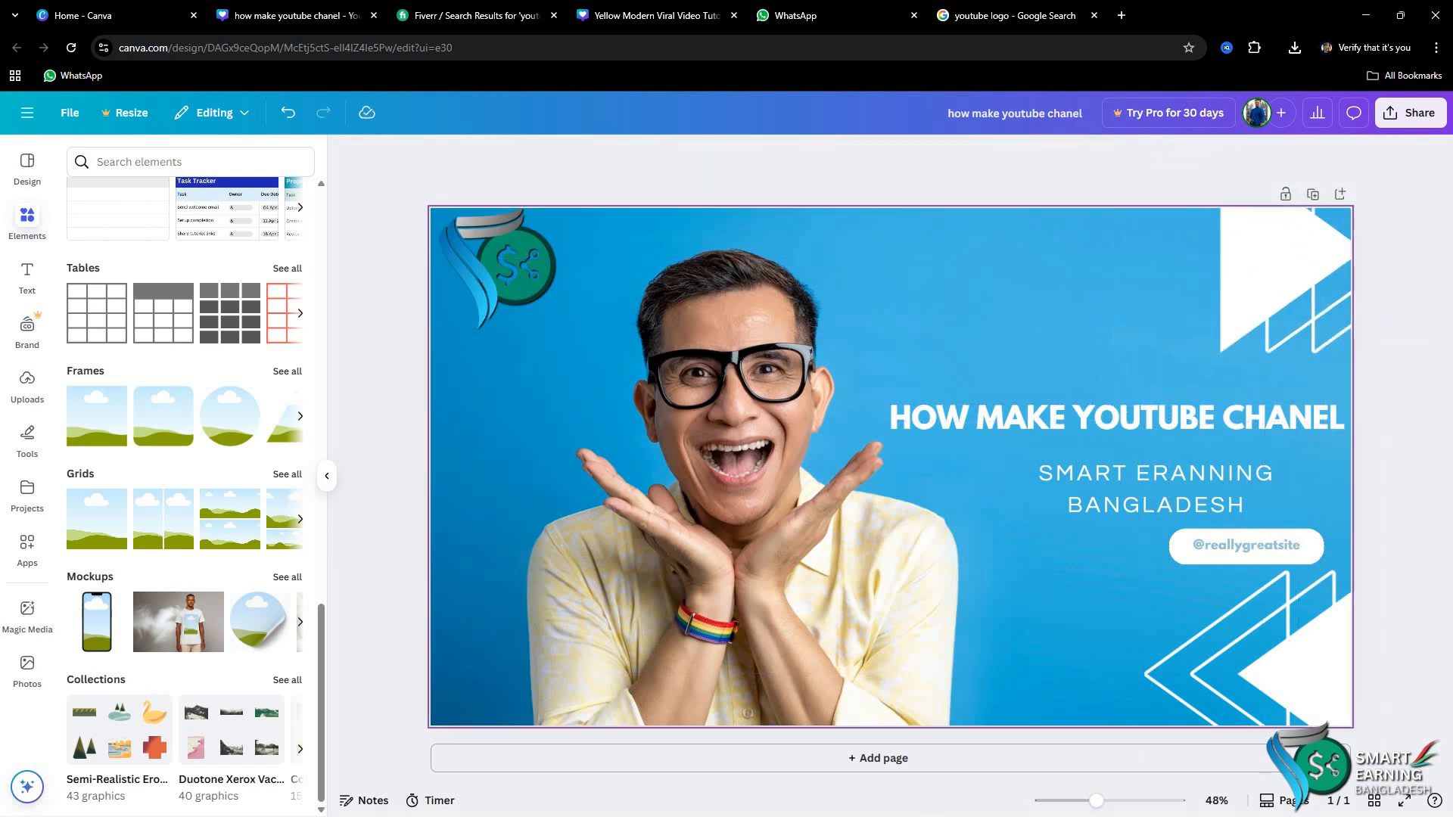
left_click(1099, 422)
left_click(1395, 528)
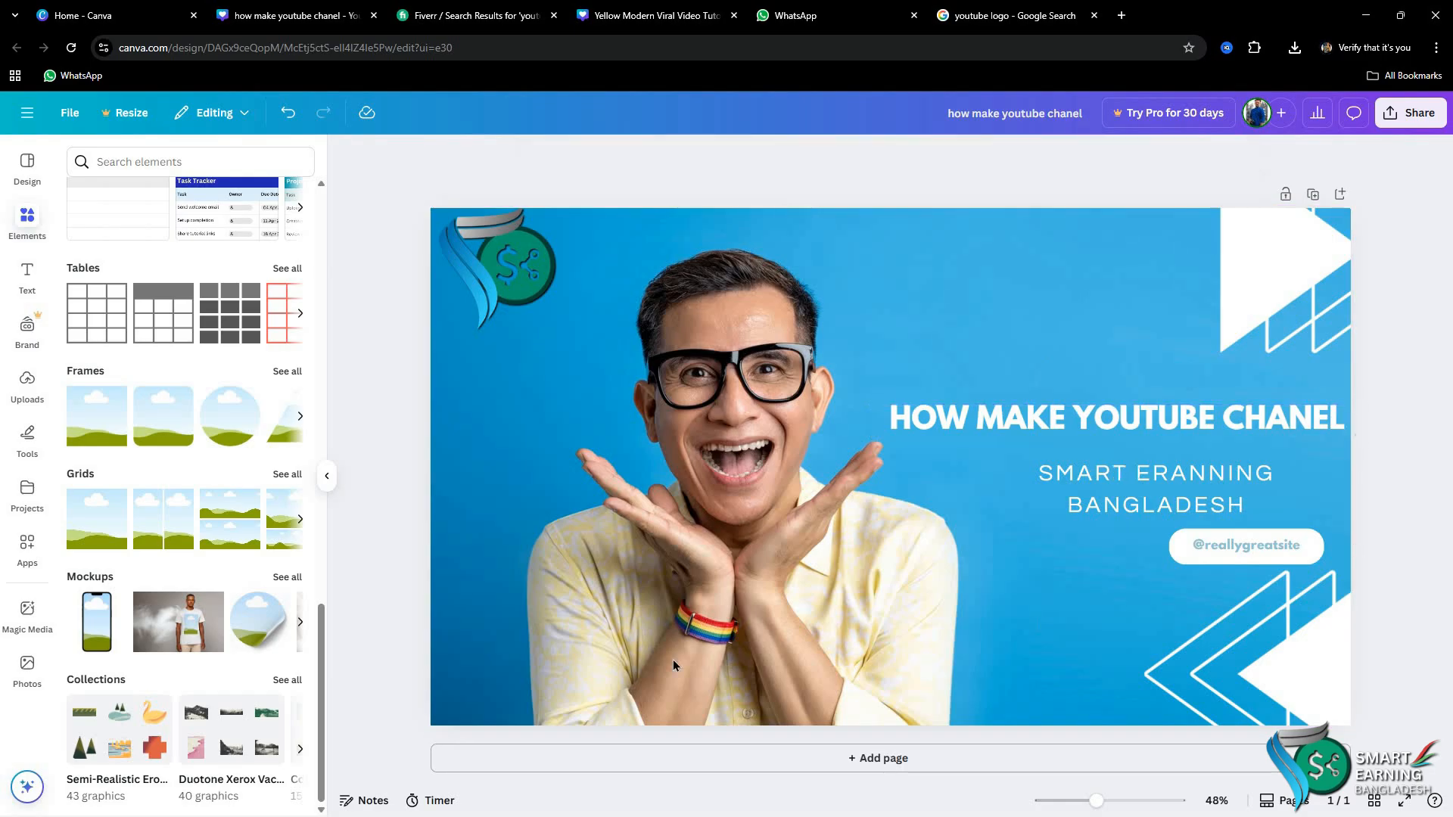
left_click_drag(504, 269, 504, 290)
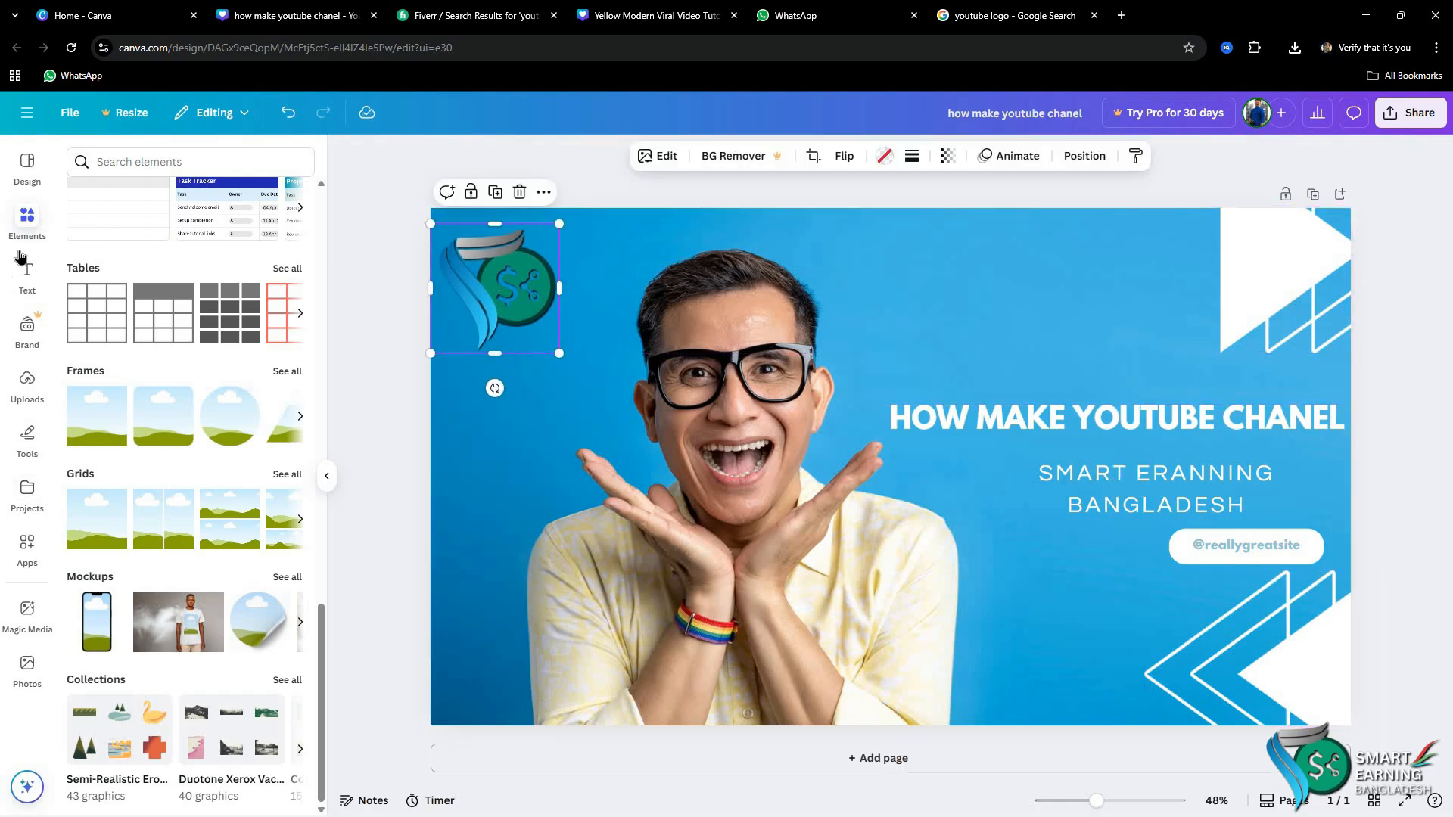
Step: Add the green check mark graphic to the banner, shrink it, and place it after "BANGLADESH" in the subtitle
left_click(27, 221)
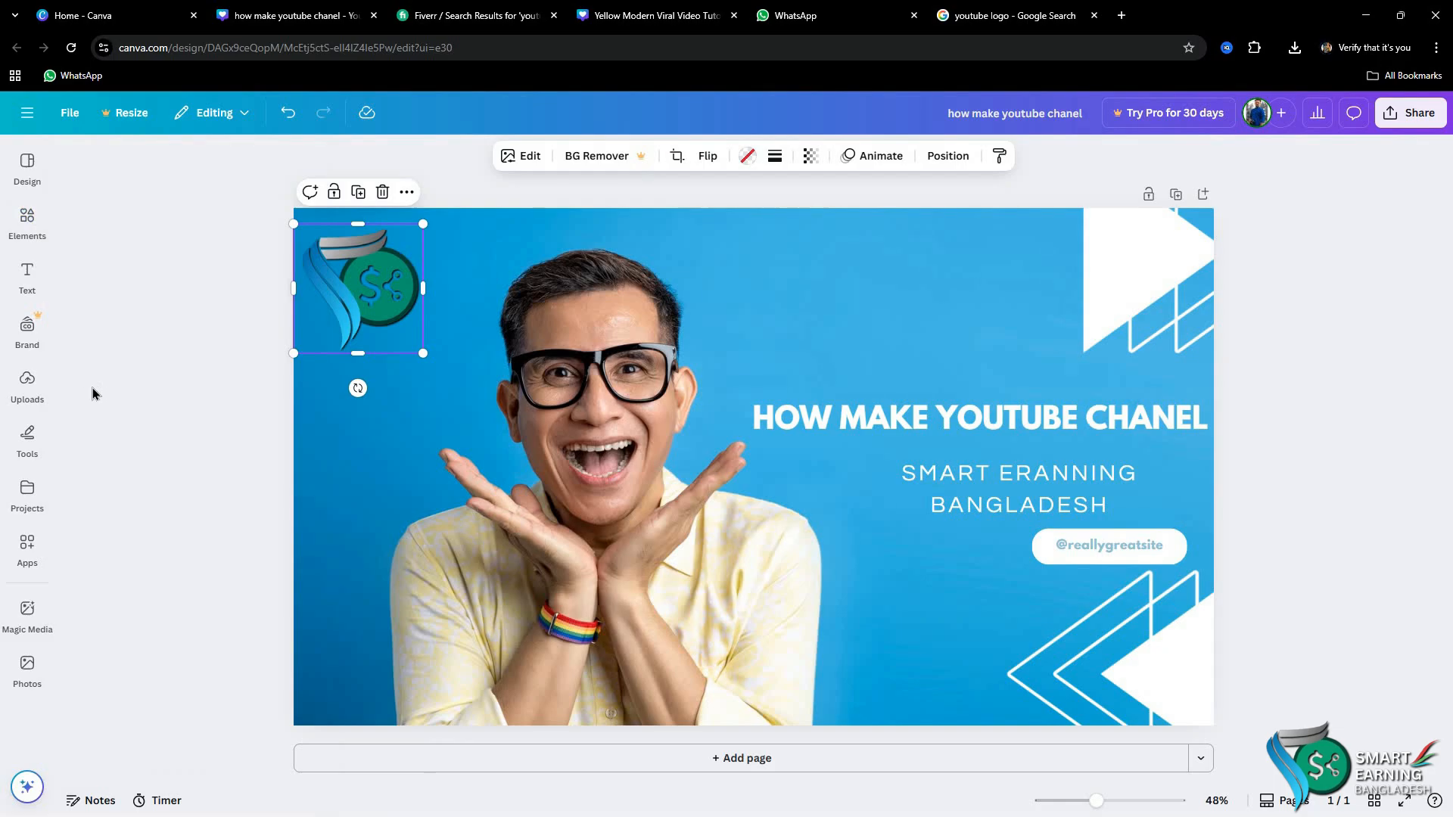
left_click(27, 221)
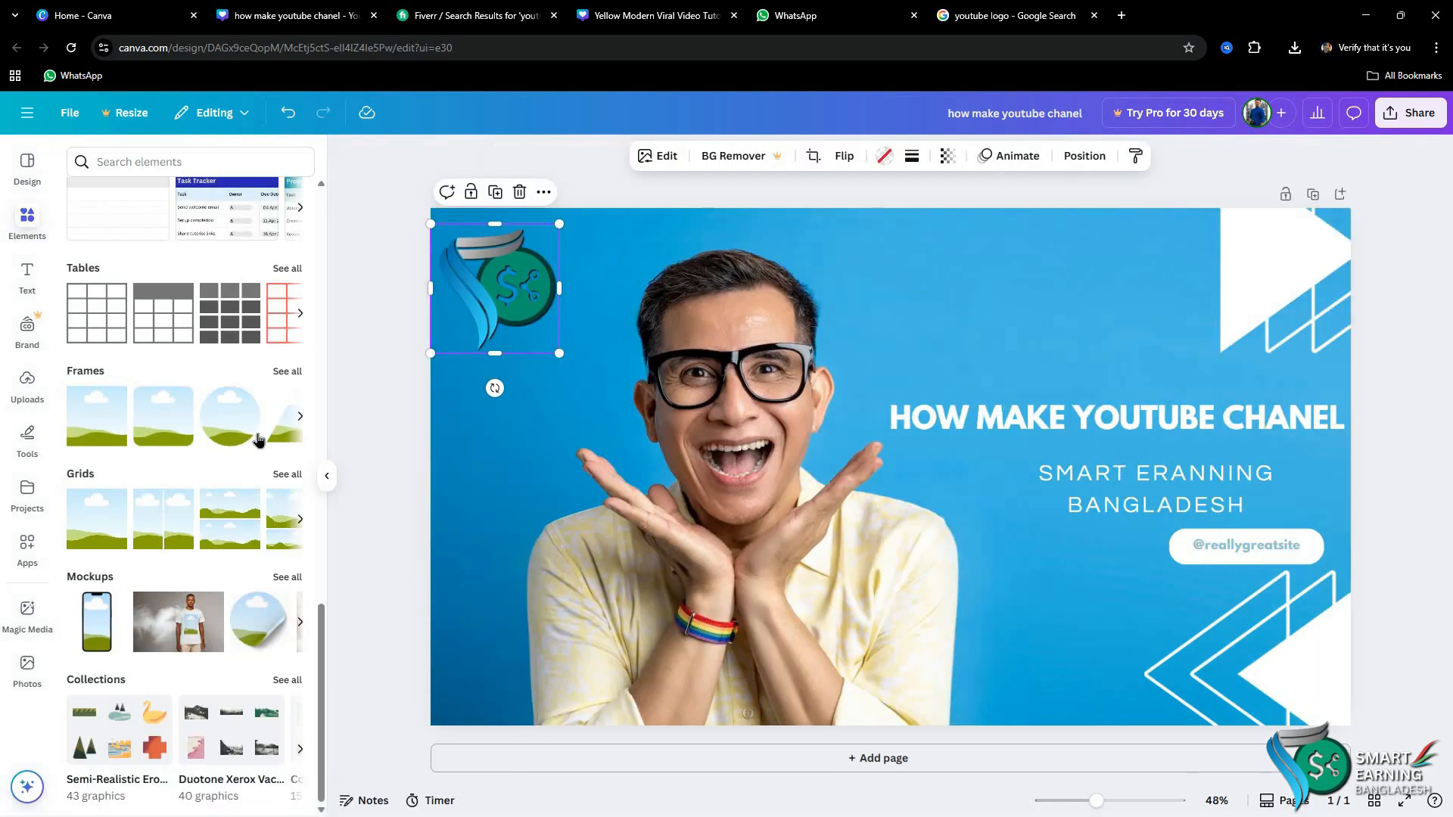
scroll(258, 440, "up", 10)
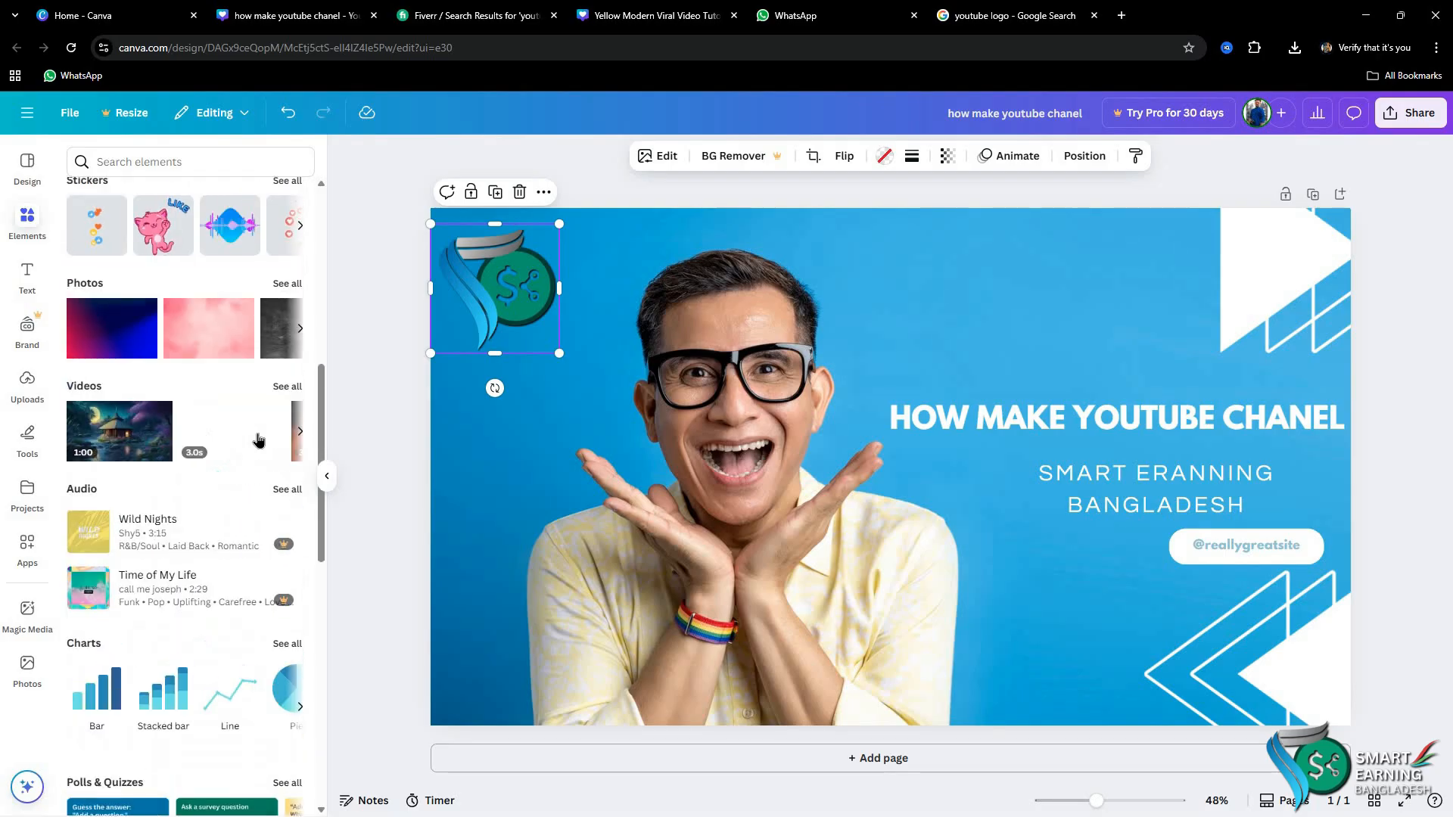
scroll(258, 439, "up", 4)
left_click(231, 295)
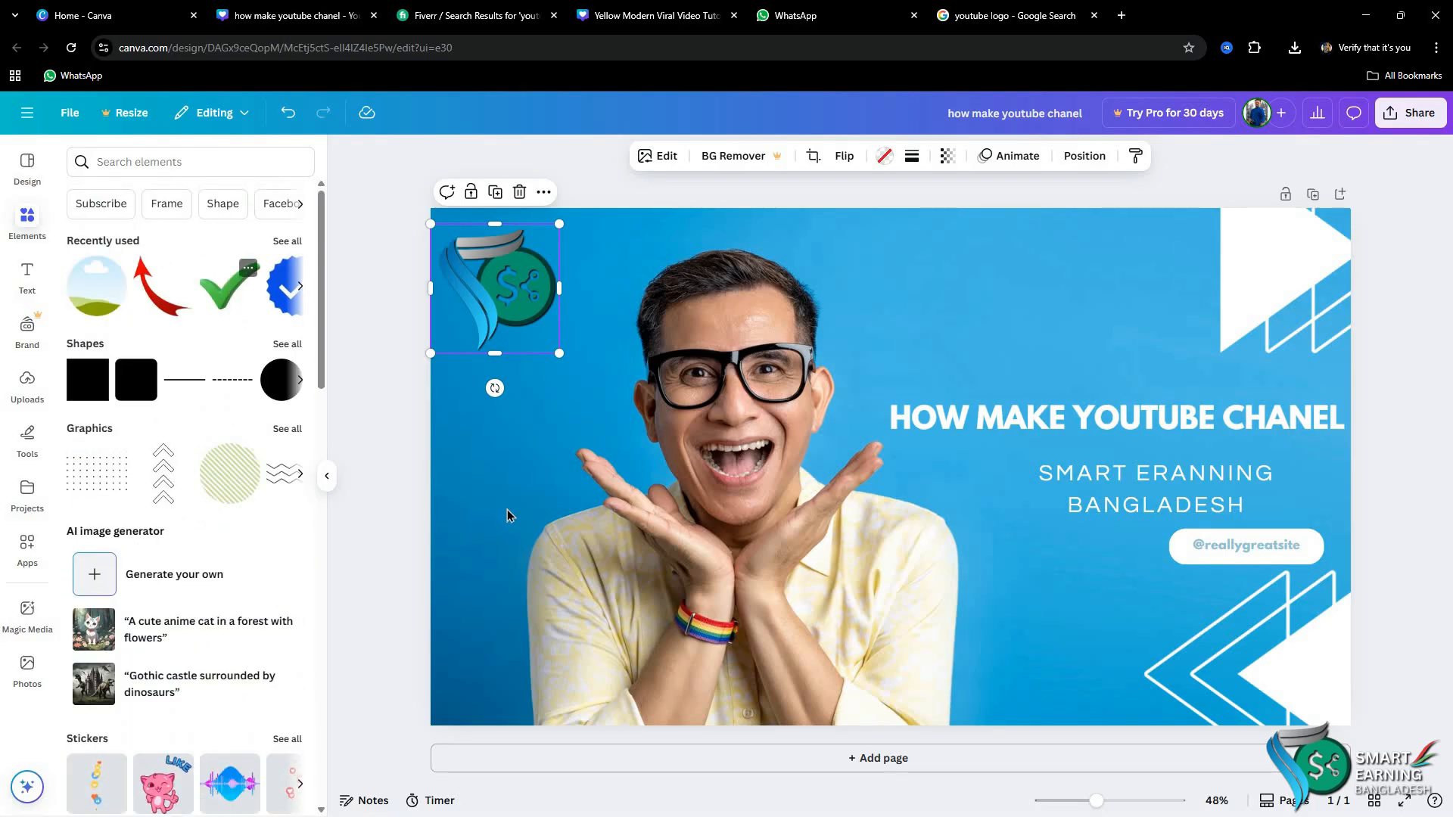
left_click_drag(774, 539, 1036, 344)
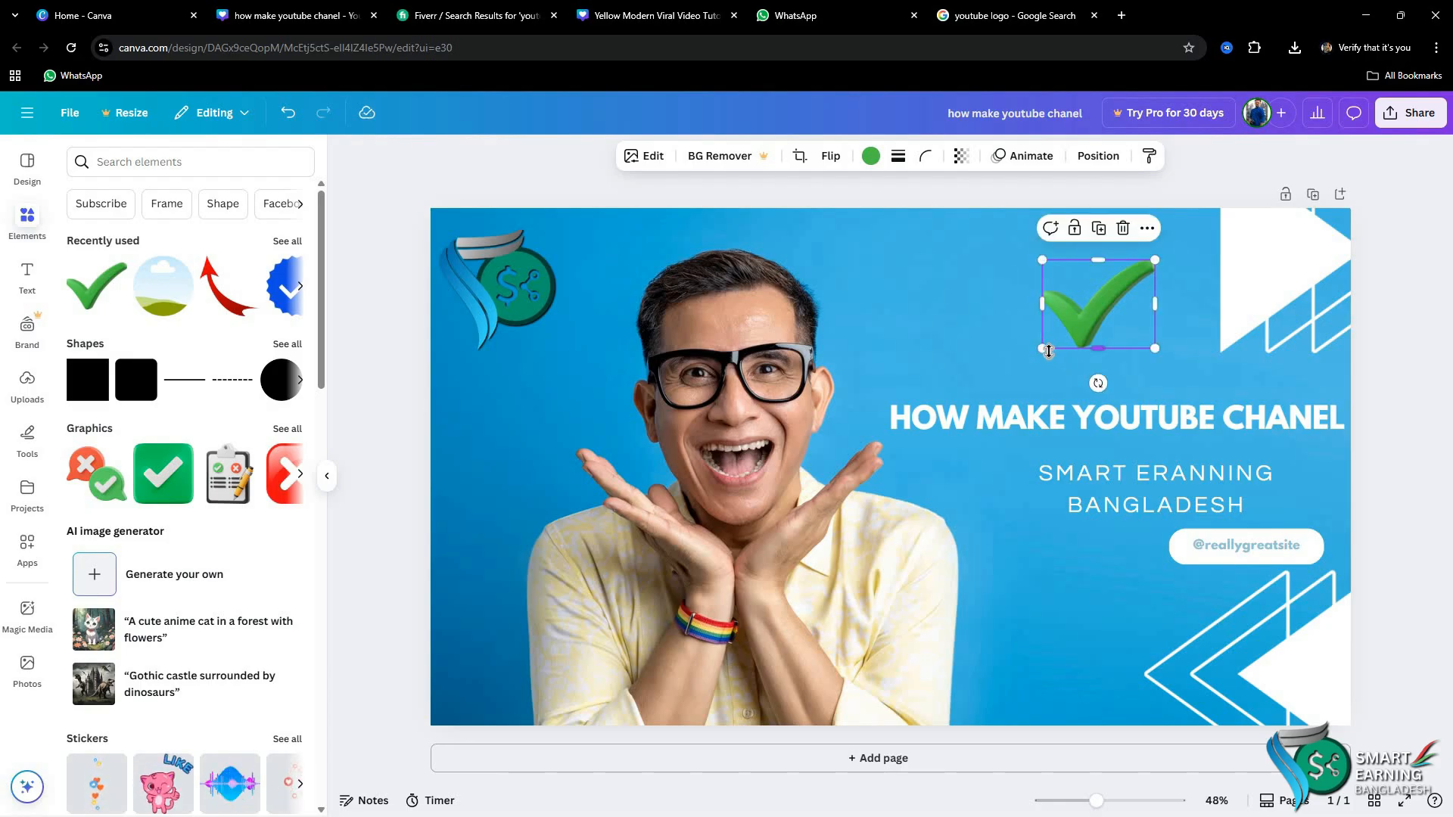
left_click_drag(1042, 347, 1275, 511)
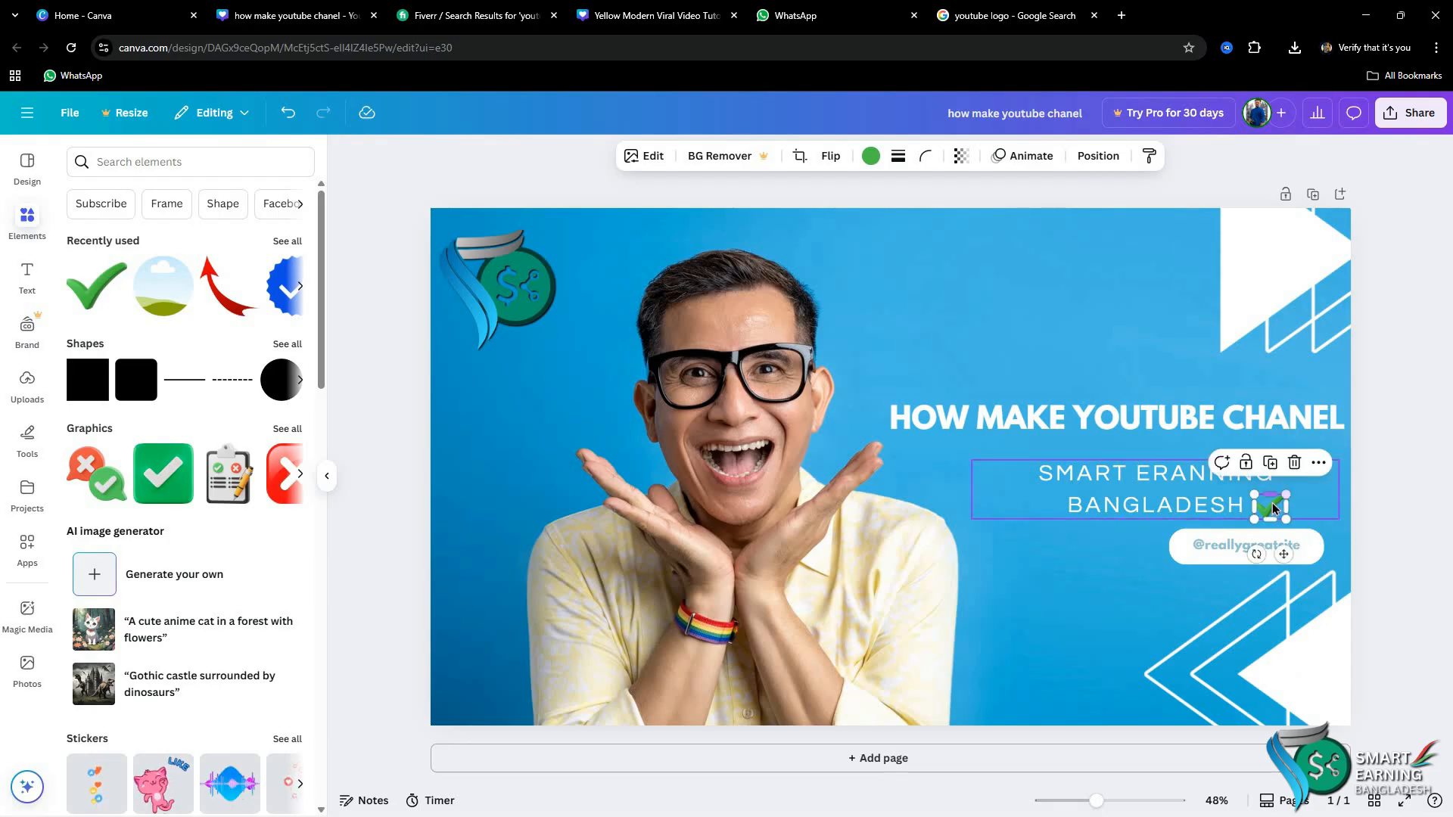
left_click(1359, 502)
left_click(1324, 499)
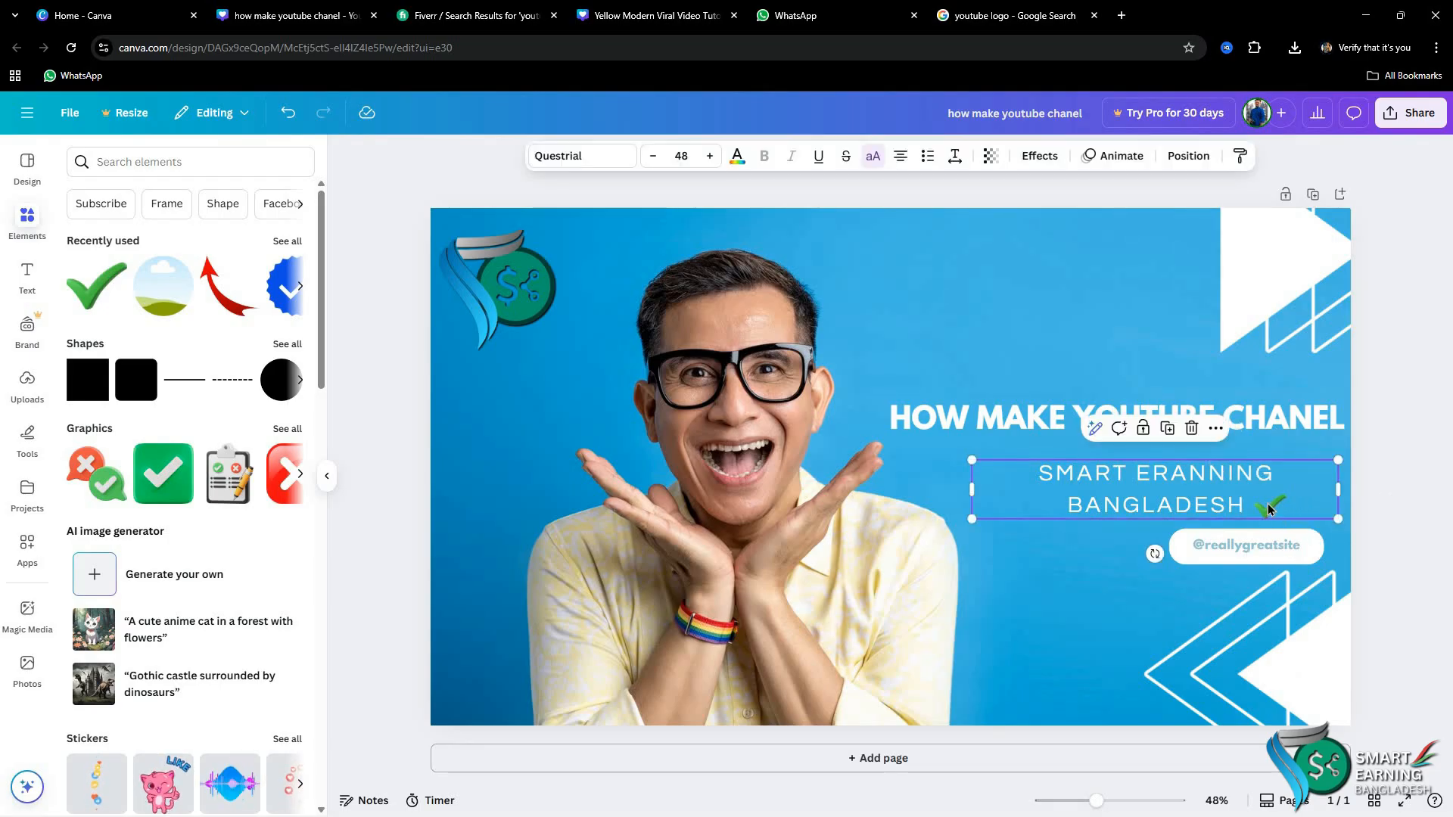
Step: Nudge the subtitle and the "HOW MAKE YOUTUBE CHANEL" heading slightly downward
left_click(1301, 548)
left_click(1203, 510)
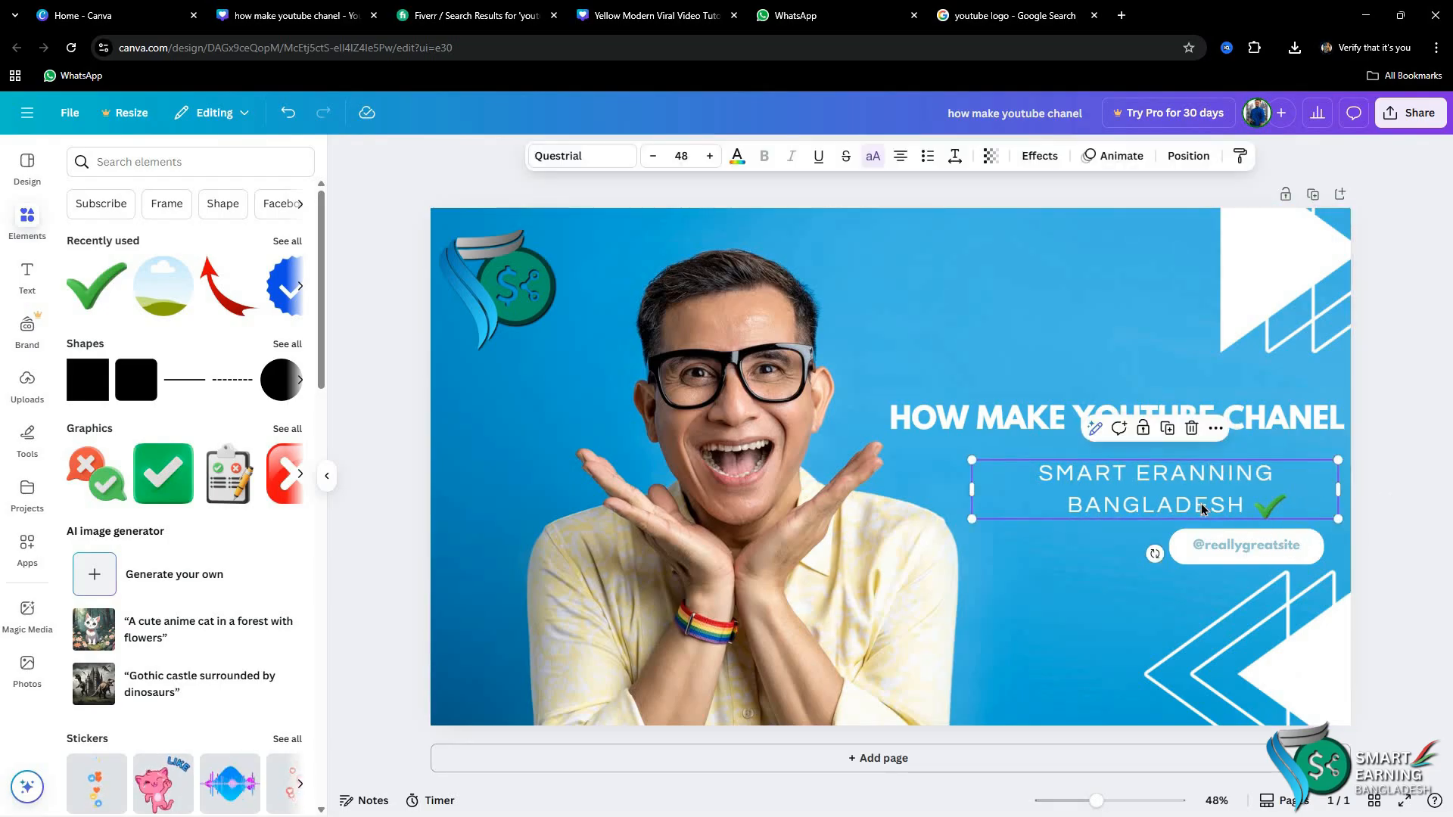
left_click(1203, 509)
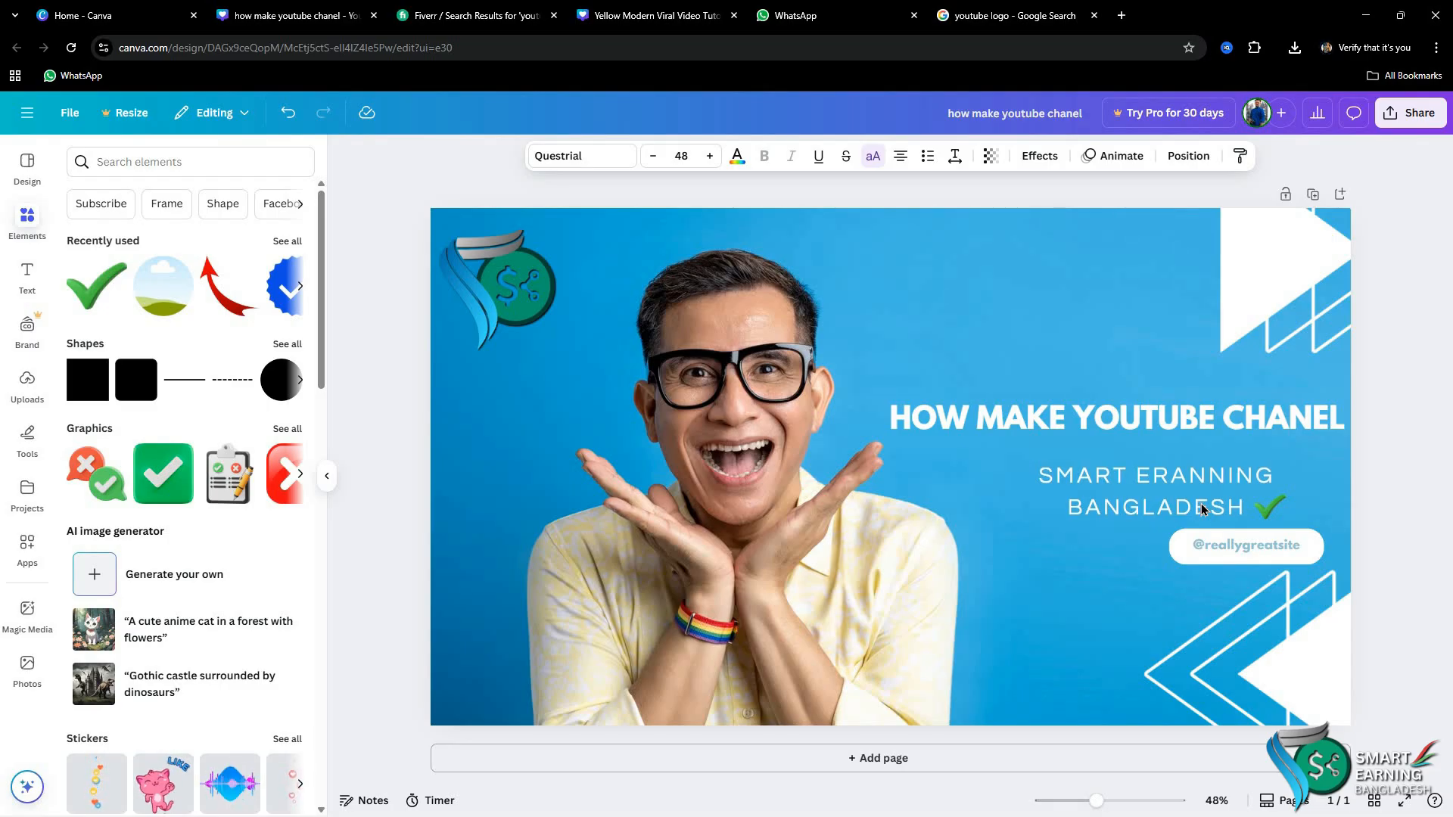
key("Escape")
left_click(1259, 418)
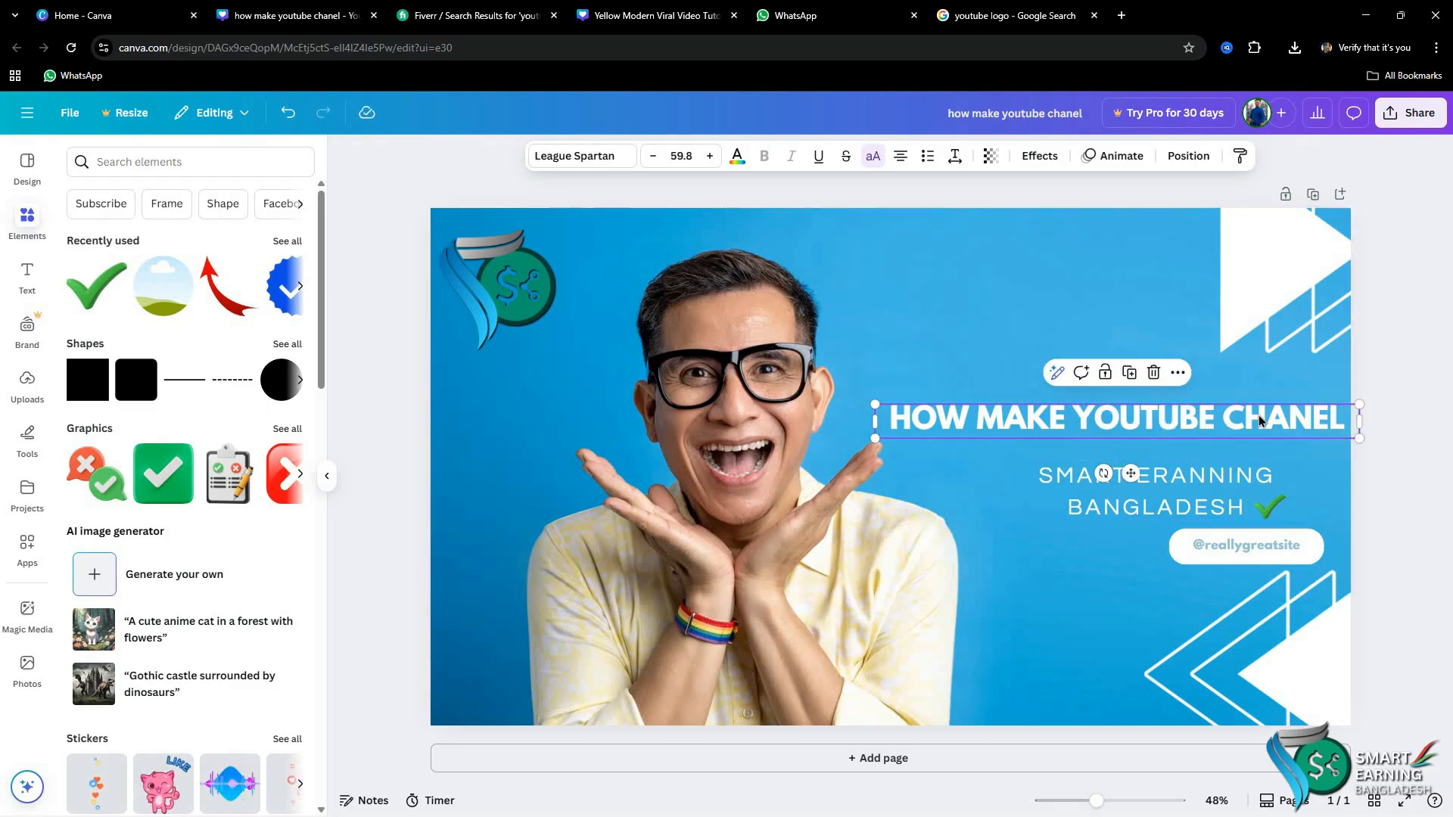
left_click(1259, 415)
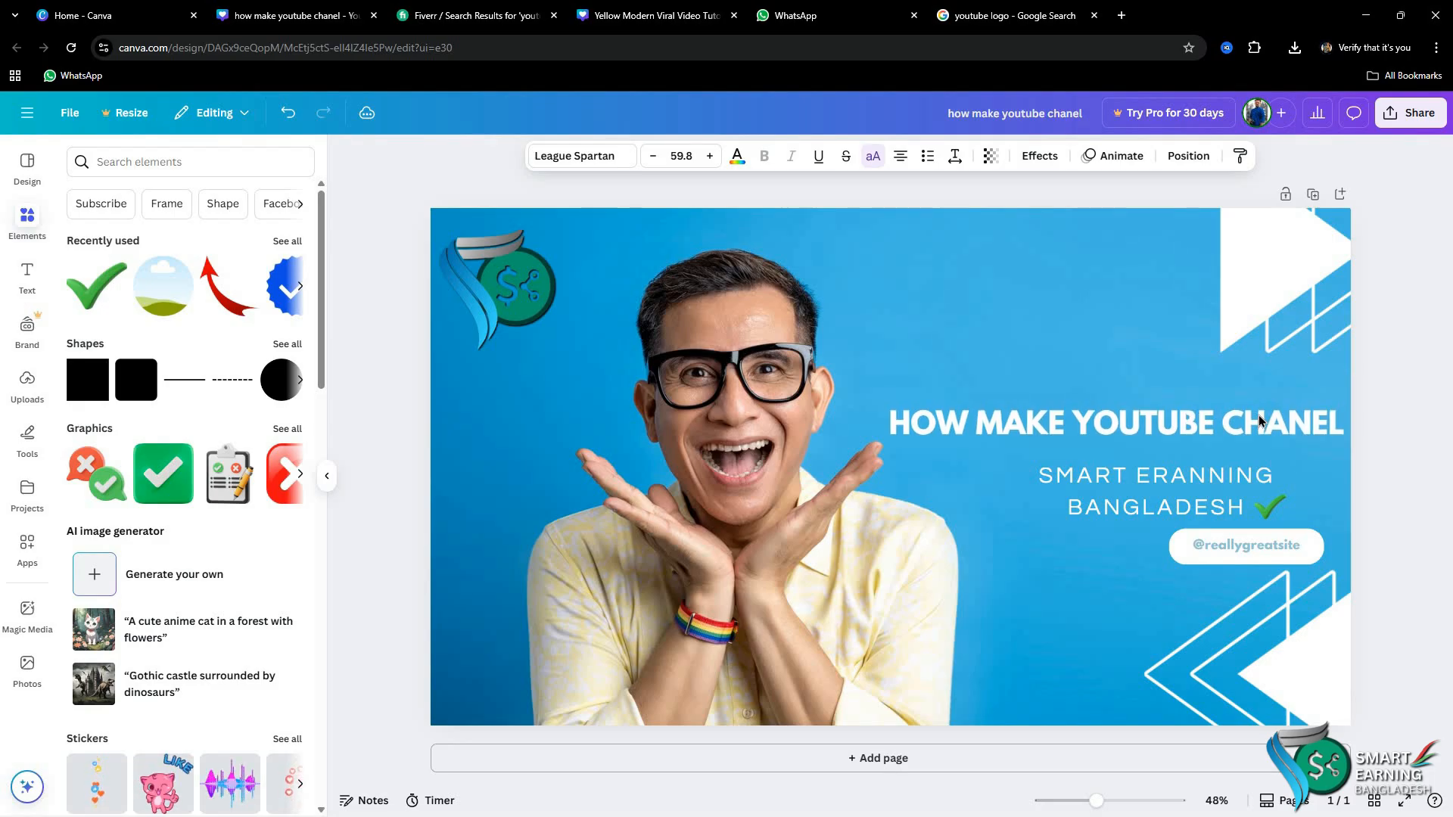
Step: Shift the subtitle slightly left and up, and move the green check mark back beside "BANGLADESH"
left_click(1135, 502)
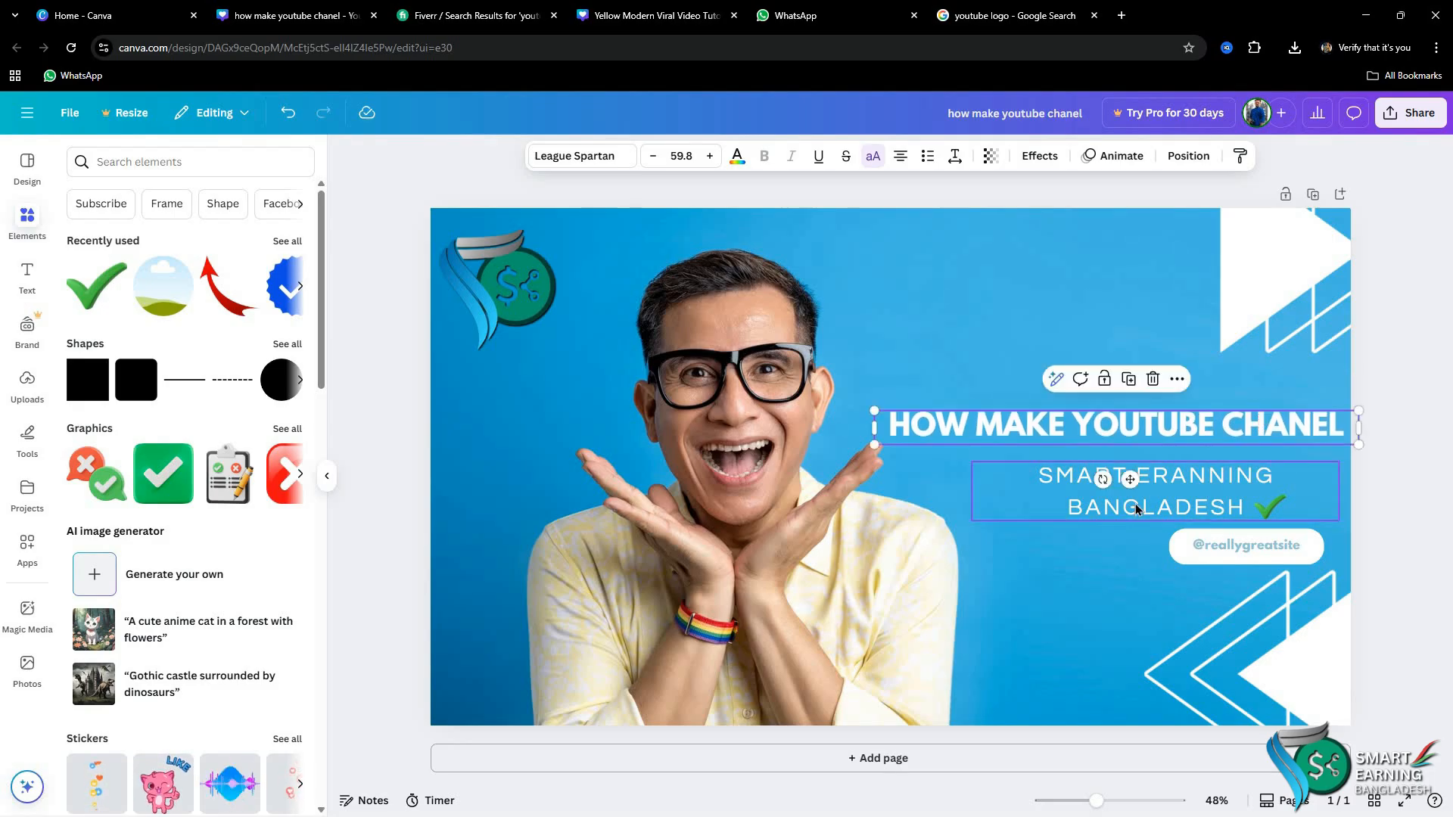
left_click(1135, 503)
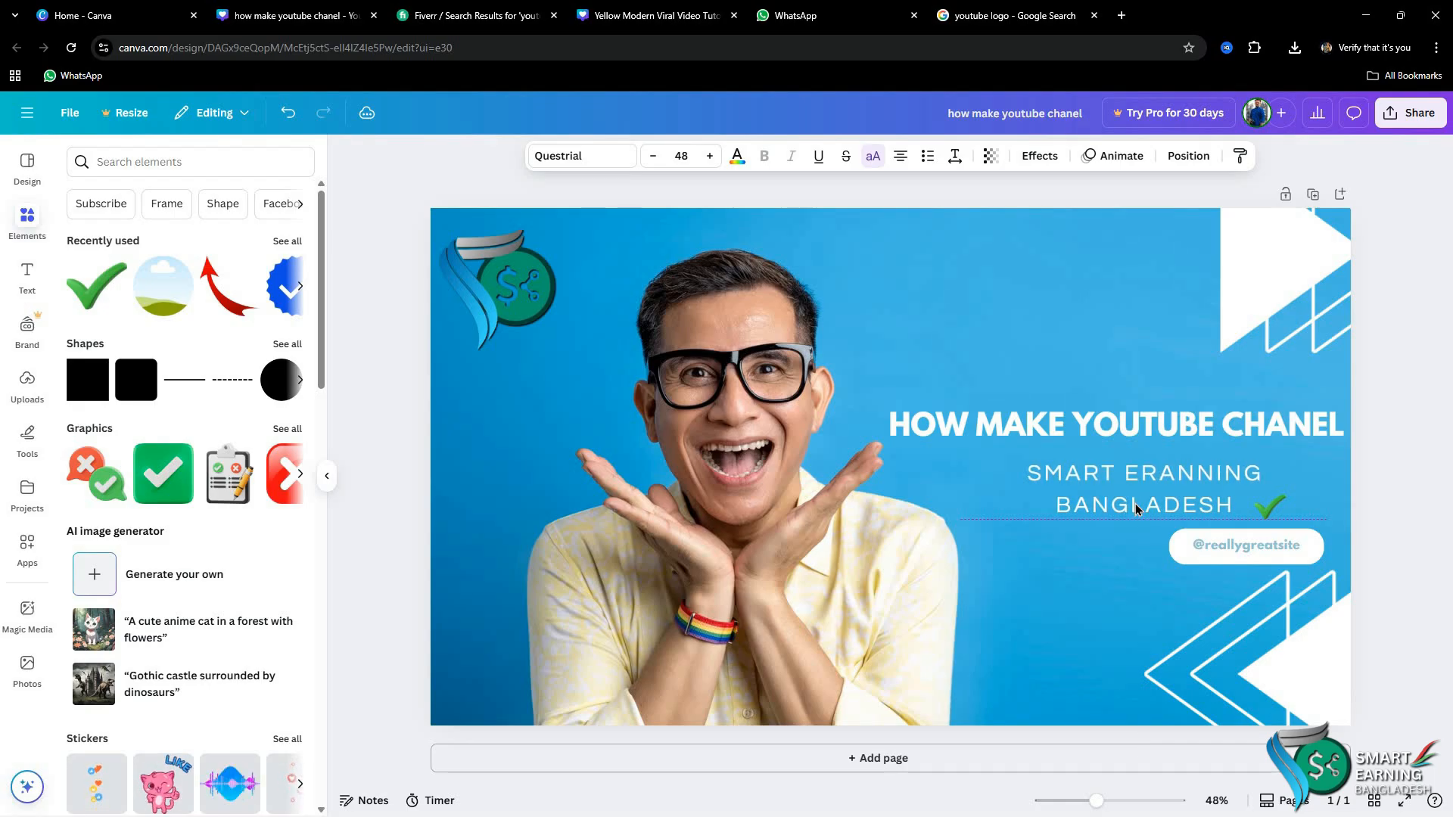
key("Escape")
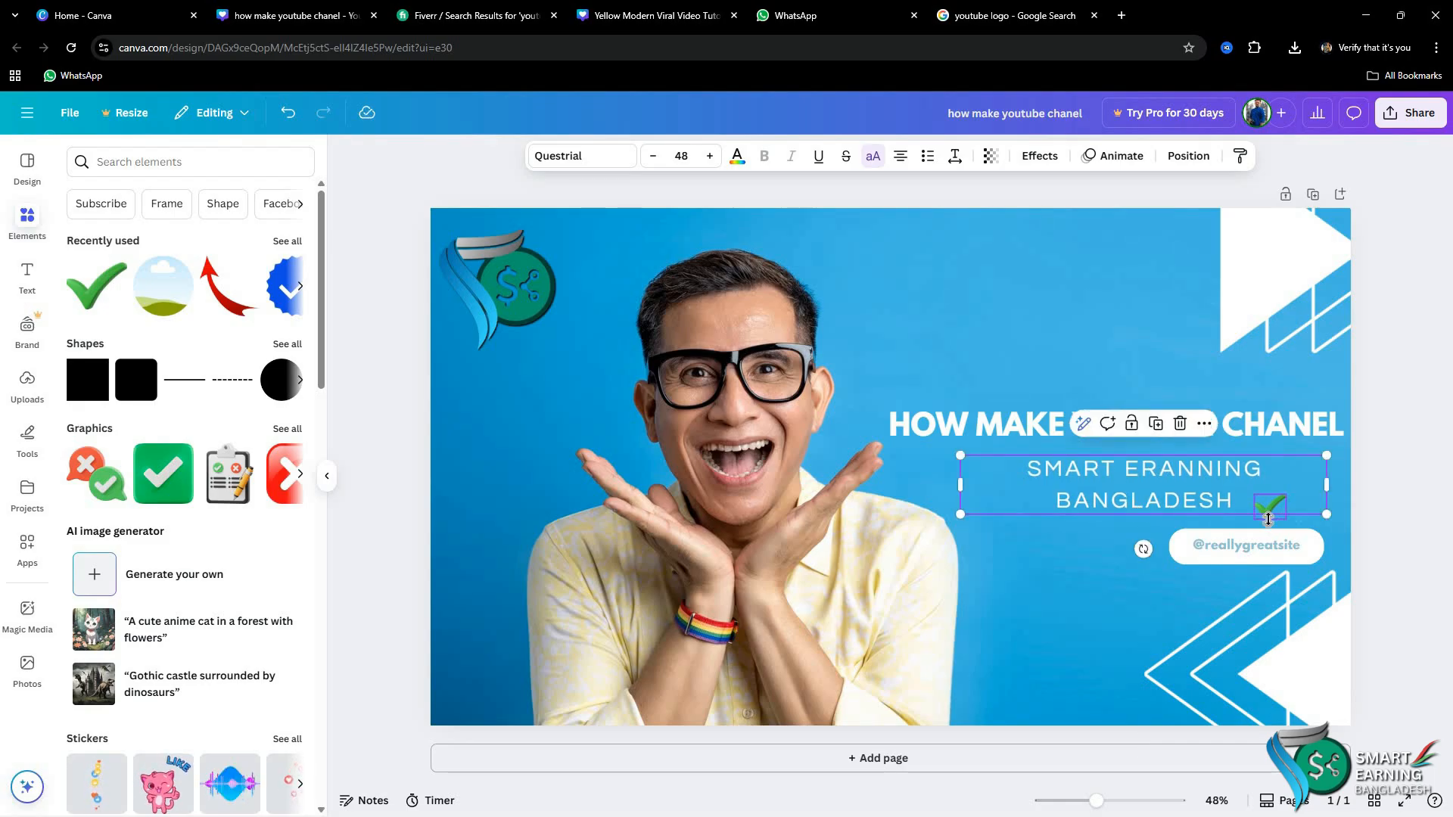
left_click(1269, 519)
left_click_drag(1268, 519, 1269, 524)
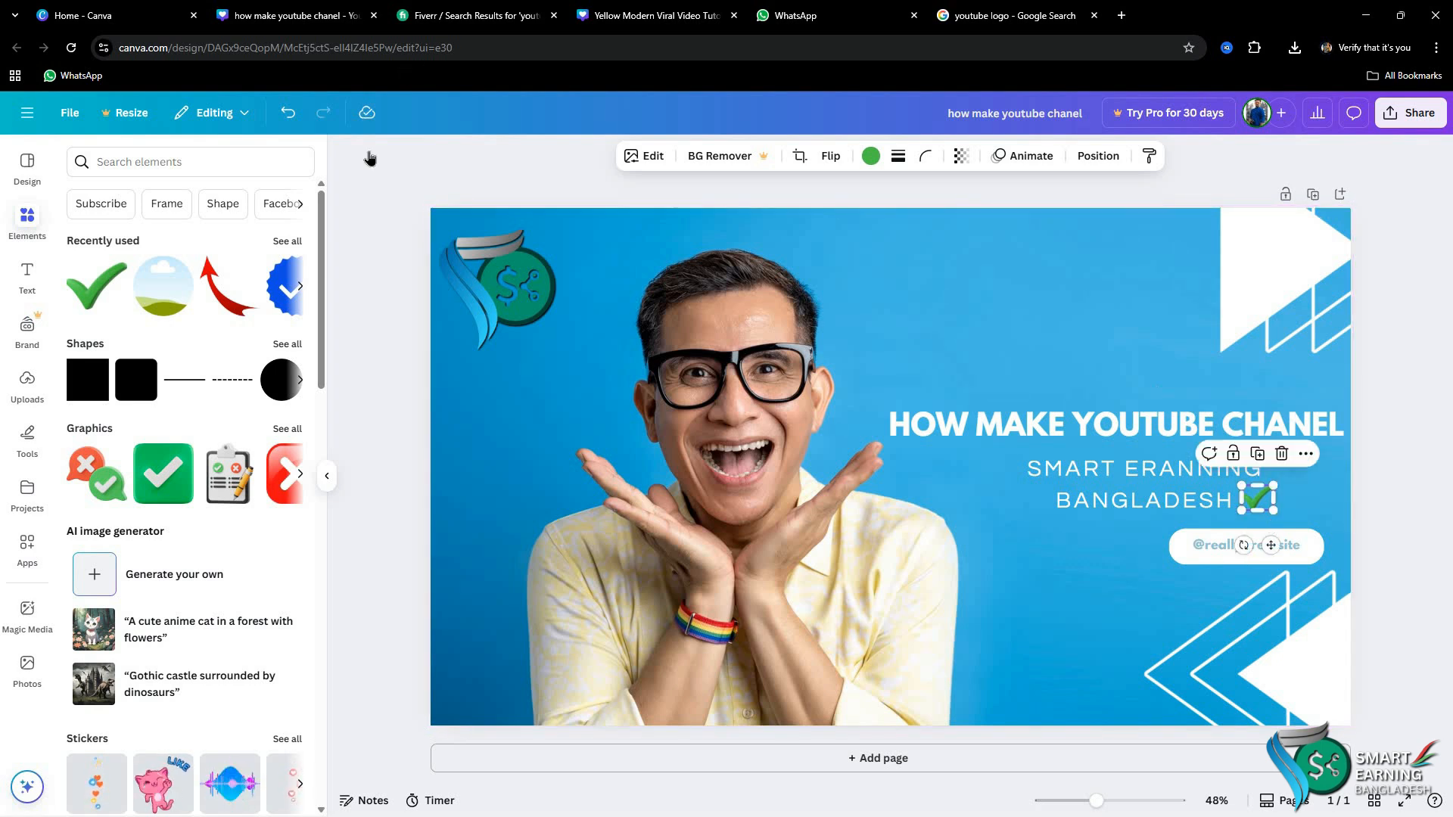
Step: Add the red curved arrow graphic, then rotate and shrink it so it points from the man's head down toward the heading
left_click(225, 291)
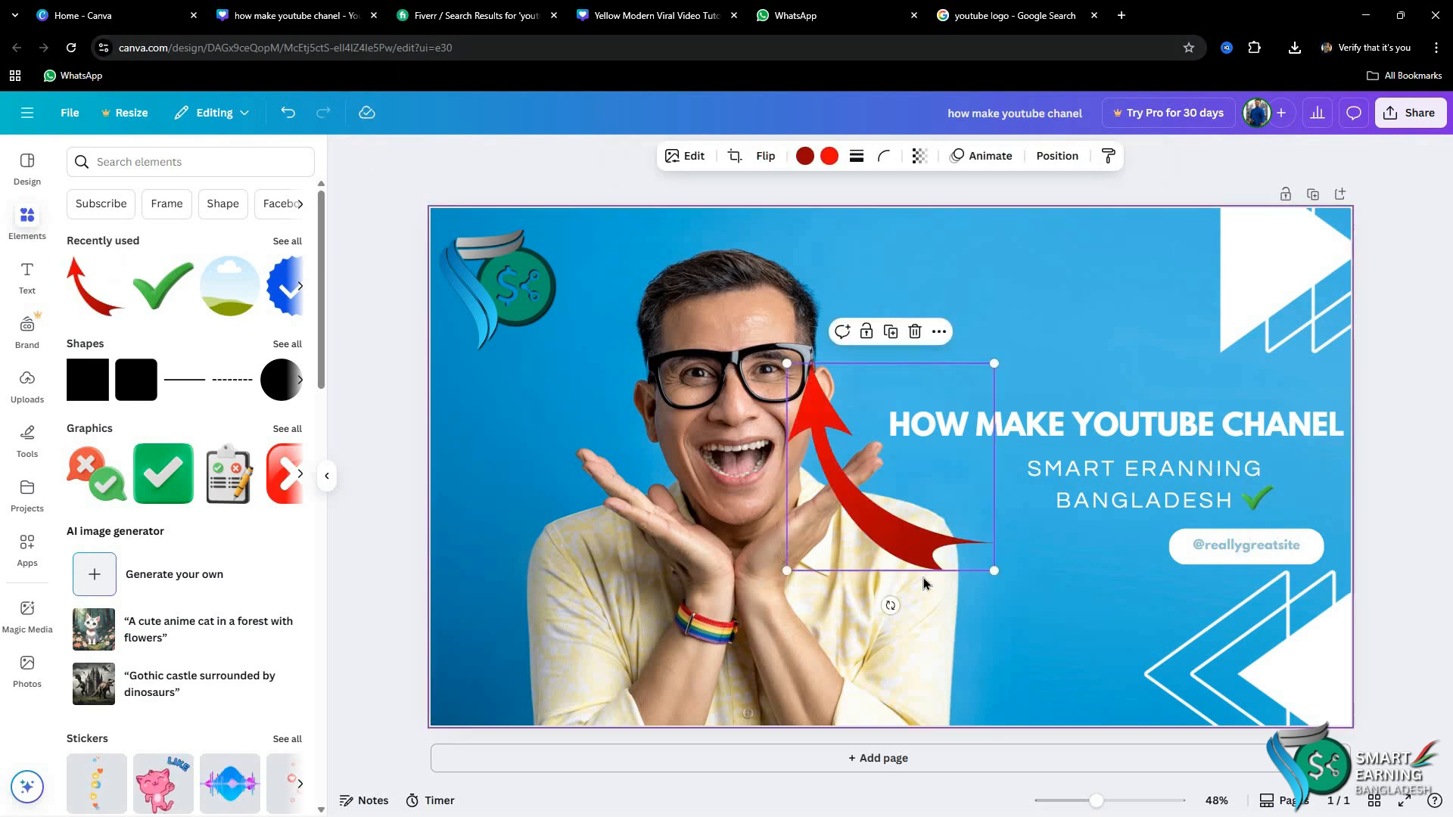
left_click_drag(892, 606, 711, 219)
left_click_drag(884, 527, 918, 525)
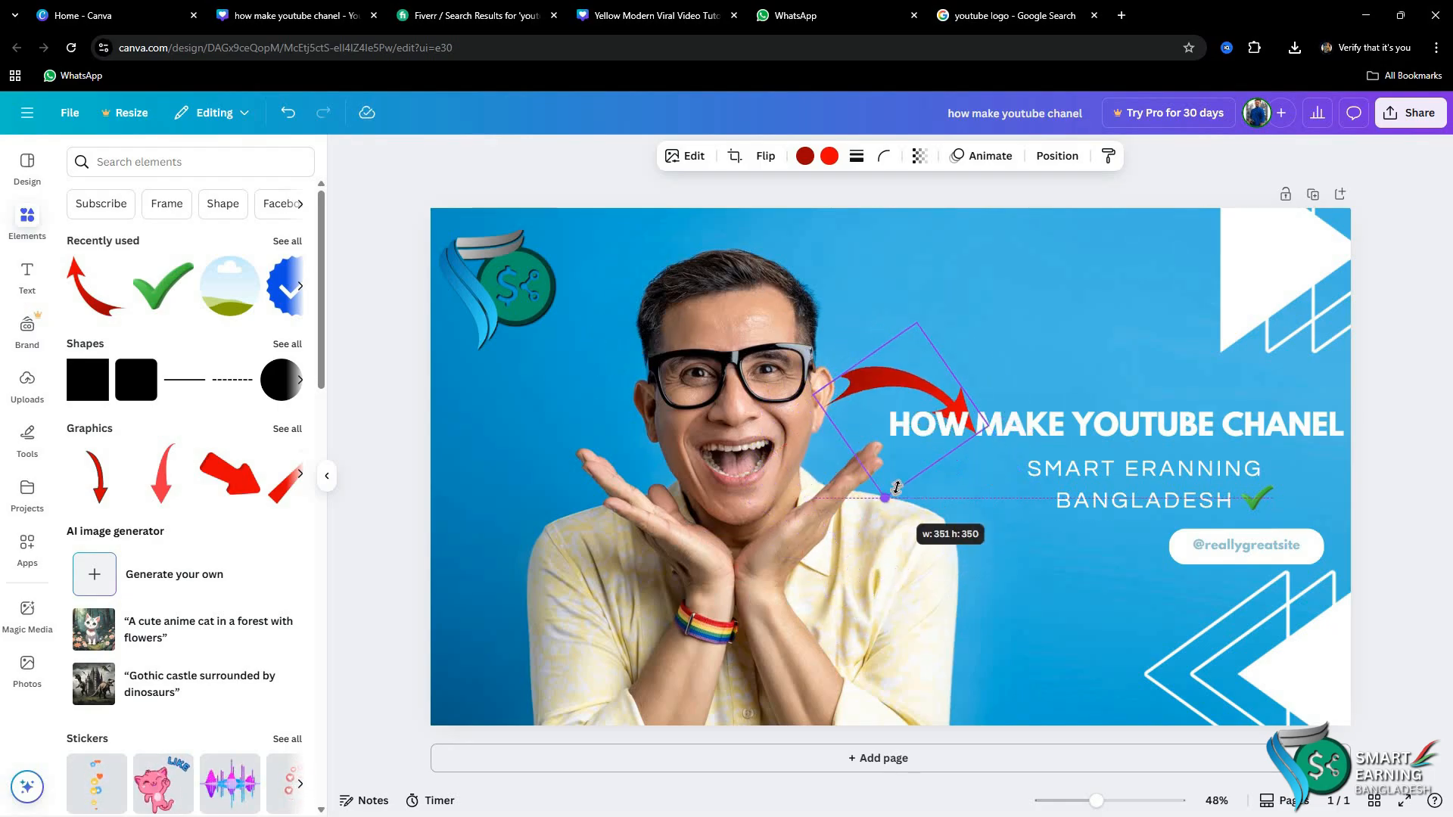
left_click_drag(882, 463, 888, 411)
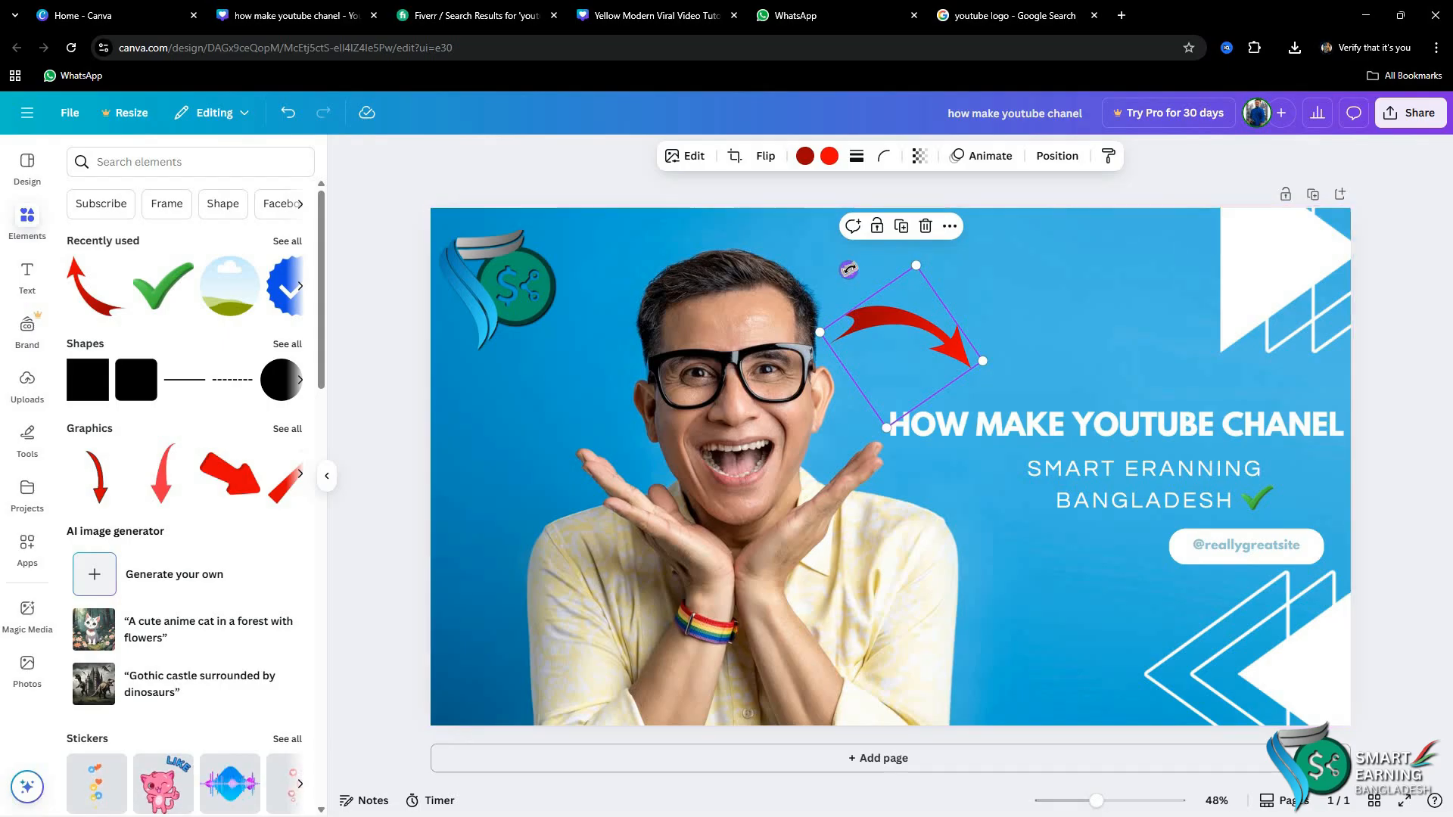
left_click_drag(861, 278, 879, 274)
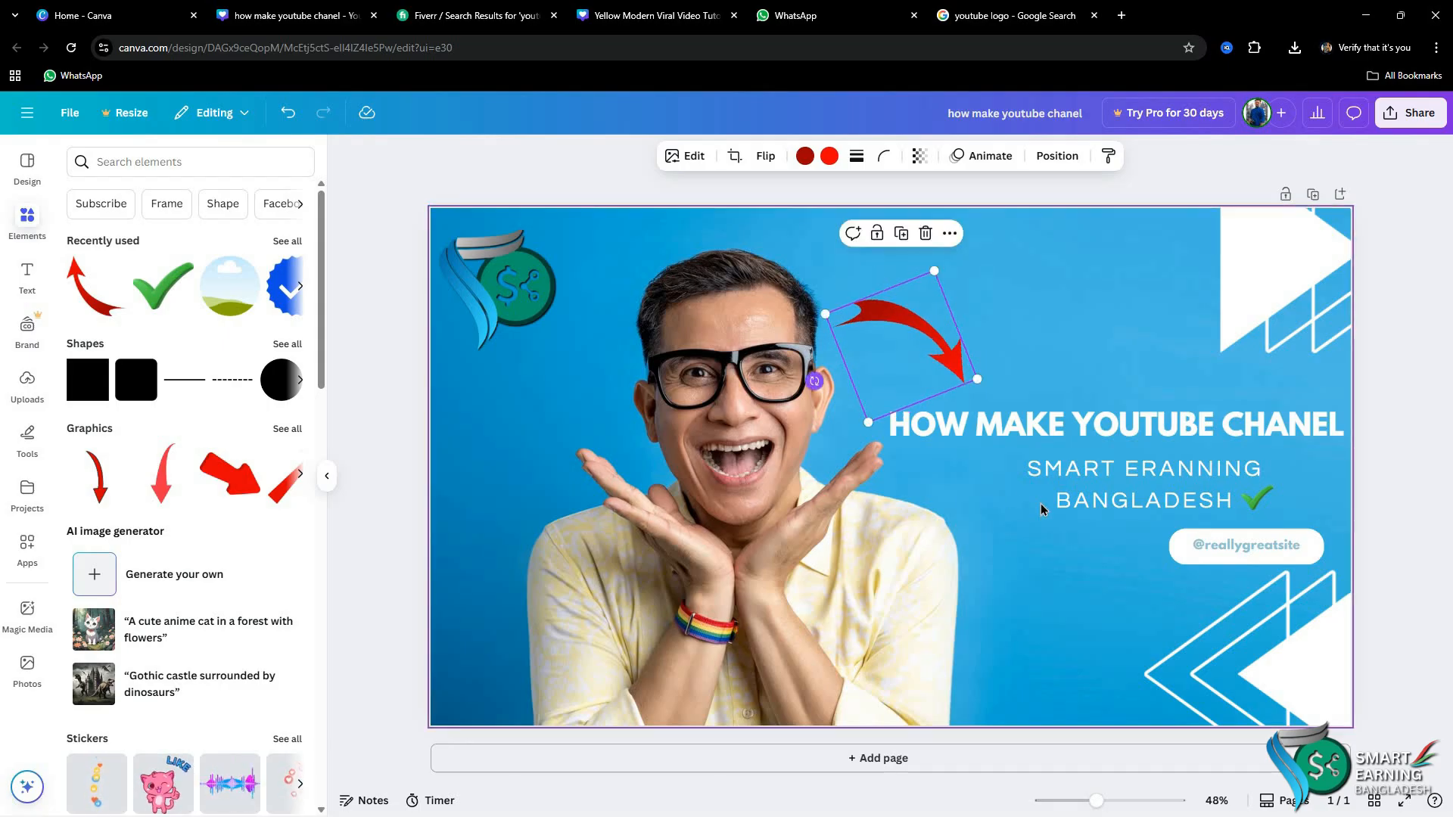
left_click(1390, 450)
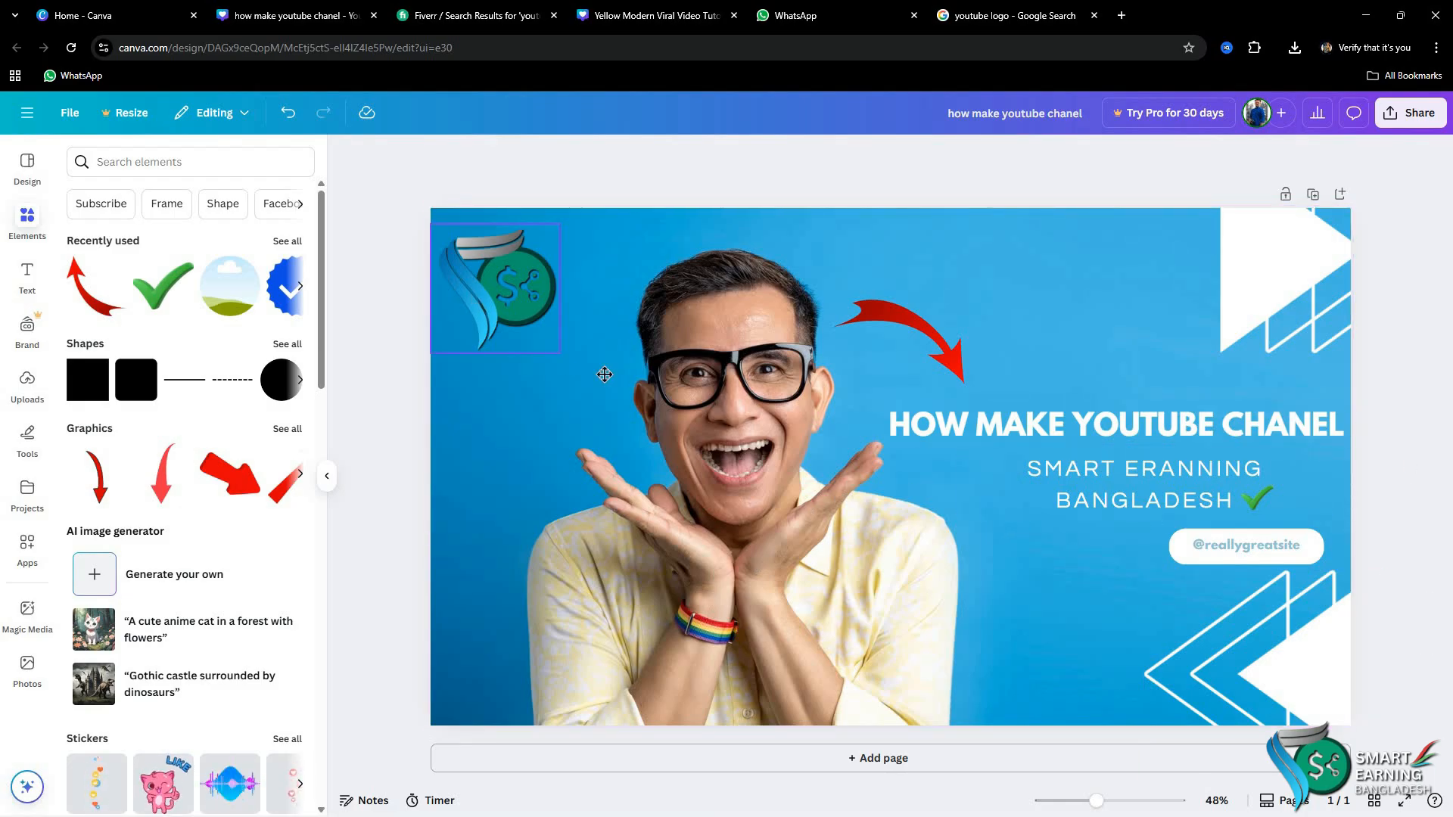
Step: Shrink the logo and place it at the subtitle's left, and move the upper-right white arrow graphic to the banner's upper-left corner
left_click_drag(457, 342, 987, 491)
left_click_drag(1232, 286, 432, 293)
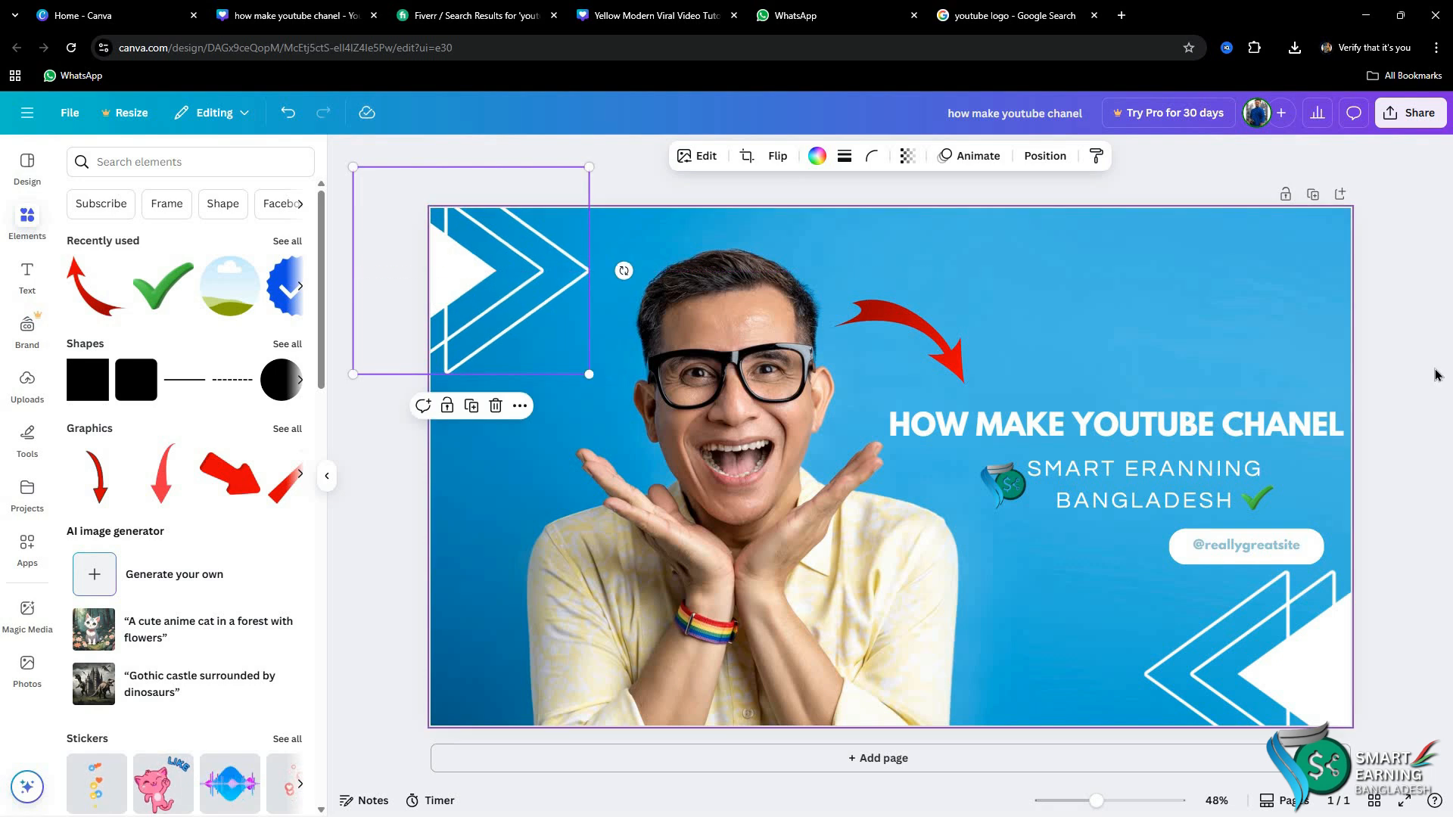
Step: Shift the subtitle to the right against the check mark, and shrink the logo further to sit directly before "SMART"
left_click(983, 492)
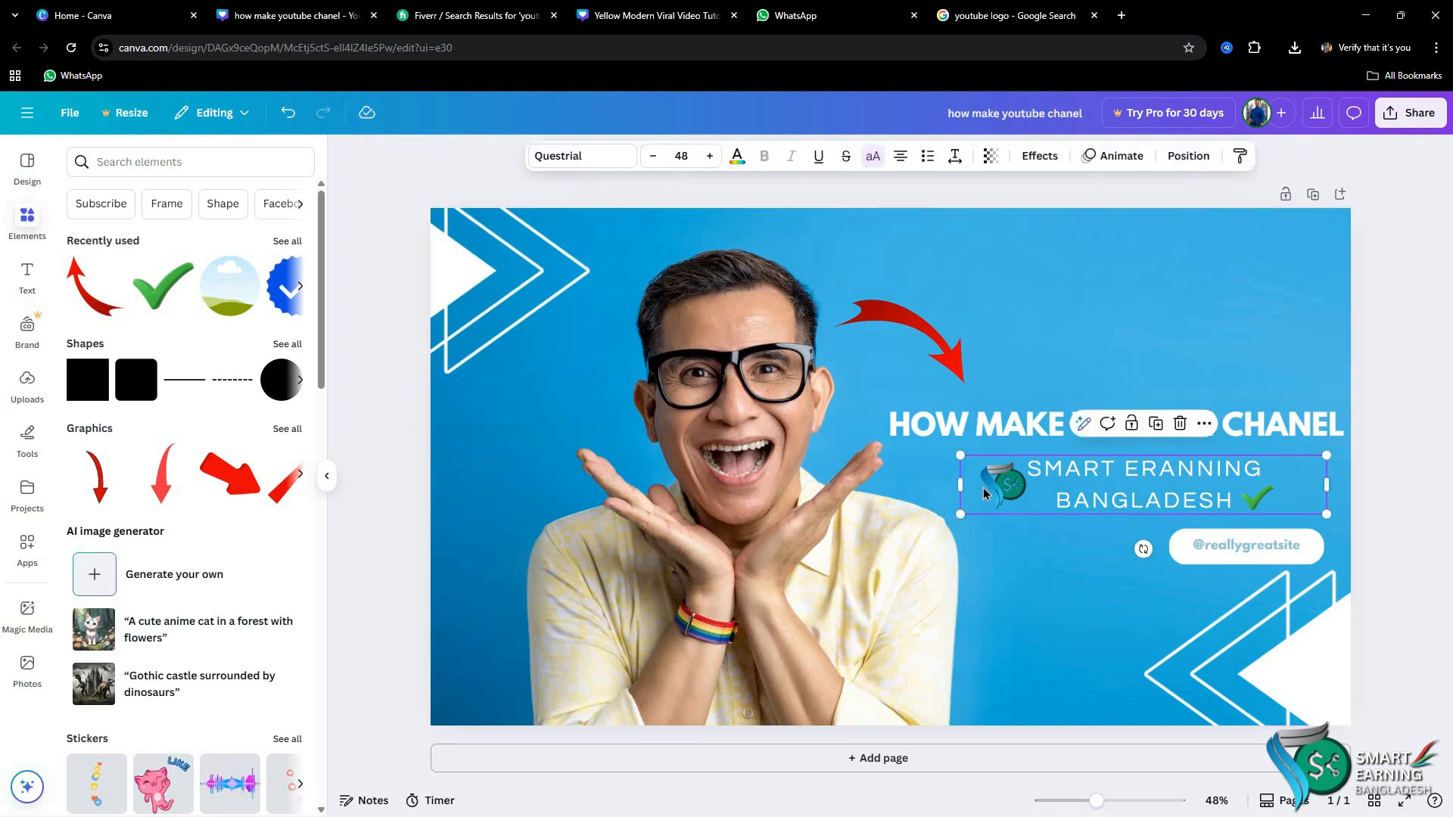
left_click(1010, 610)
left_click(1010, 514)
left_click(846, 585)
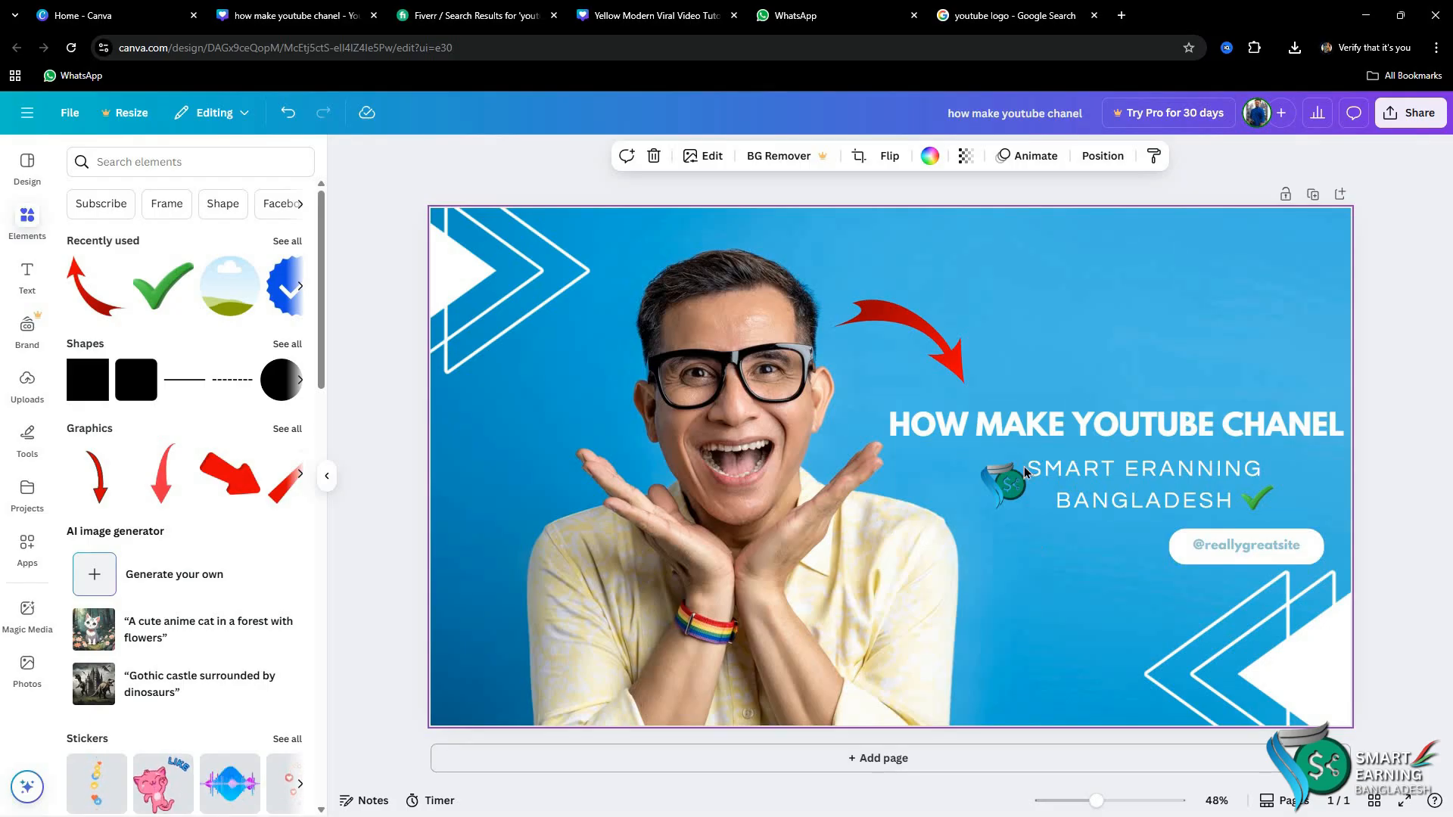
mouse_move(1026, 490)
left_mouse_down()
mouse_move(1092, 500)
mouse_move(1093, 515)
mouse_move(1008, 512)
left_mouse_up()
left_click_drag(1164, 517, 1113, 485)
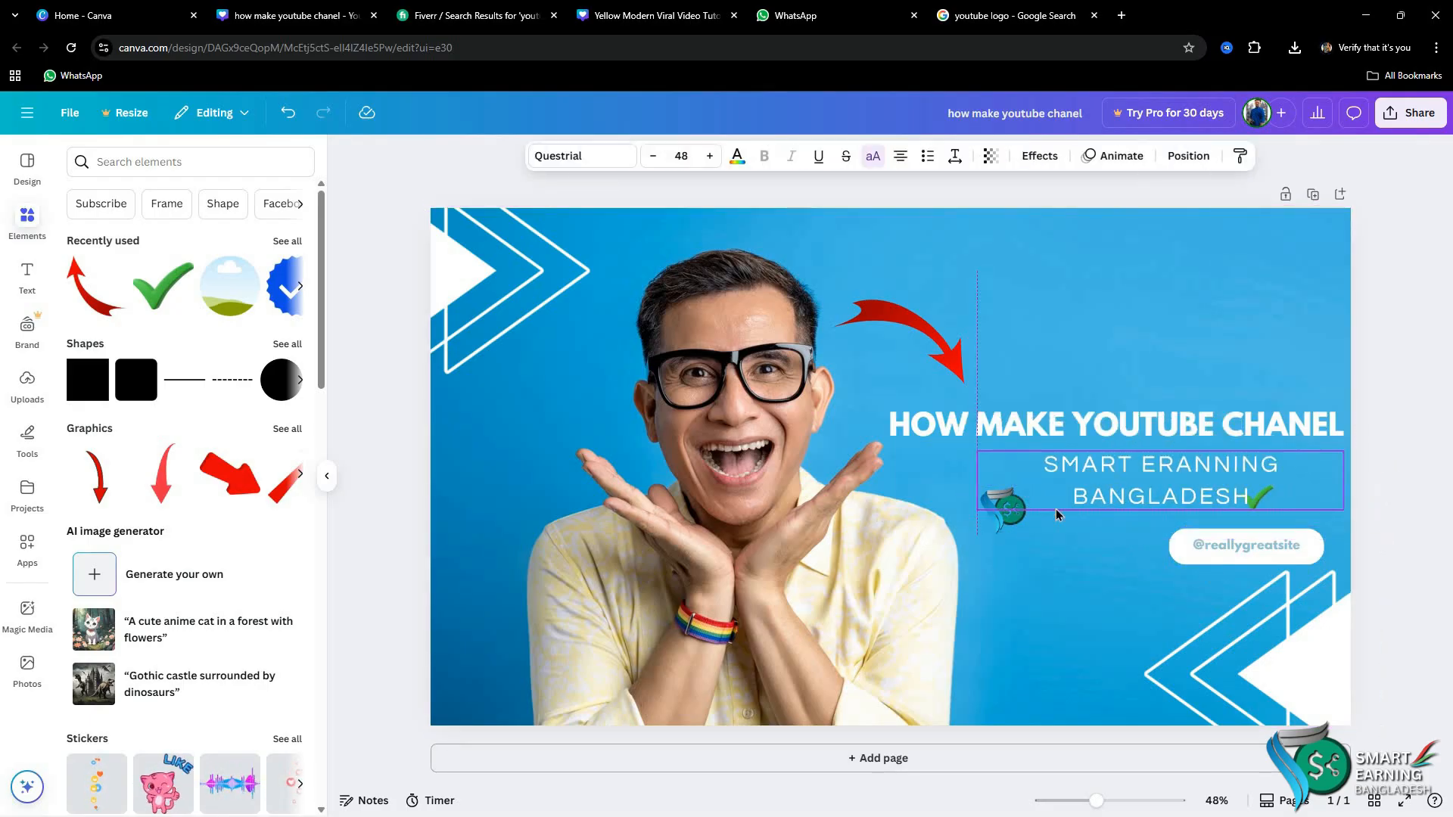
left_click(1010, 522)
left_click_drag(1023, 534, 1030, 479)
left_click(1028, 546)
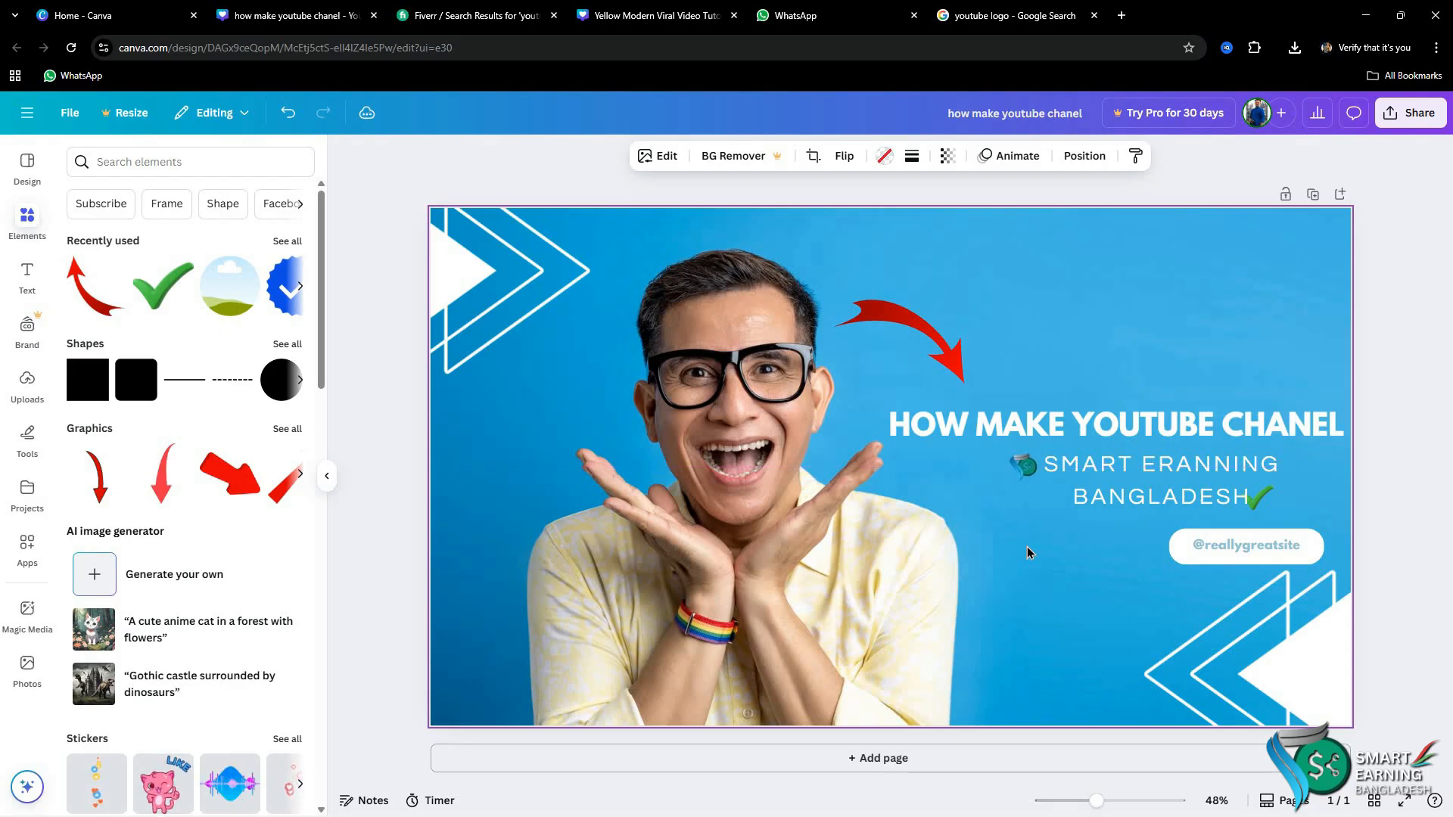
left_click(1424, 342)
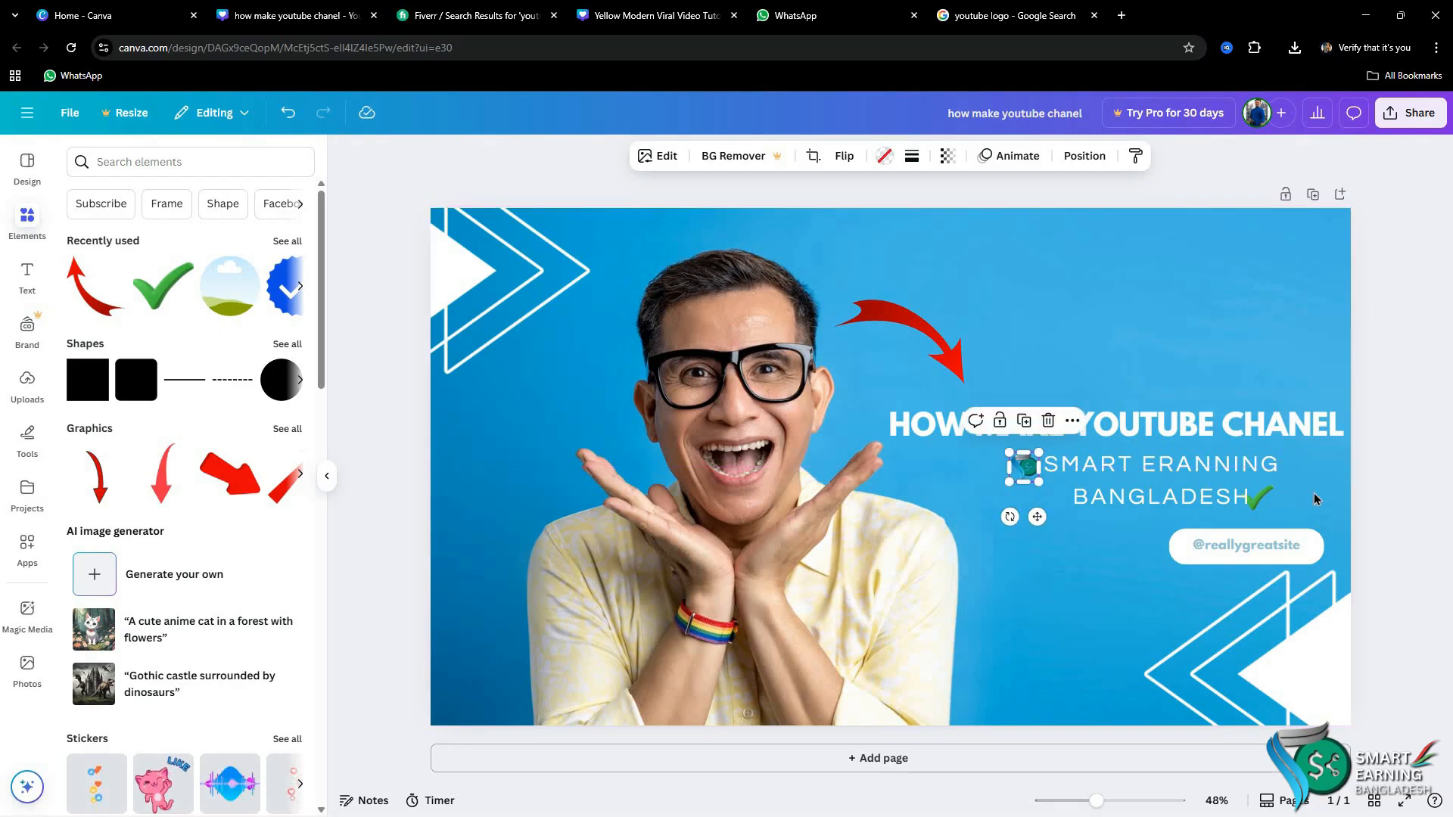
Step: Try the Fresco and Belvedere filters on the background photo, and reset it to no filter
left_click(657, 421)
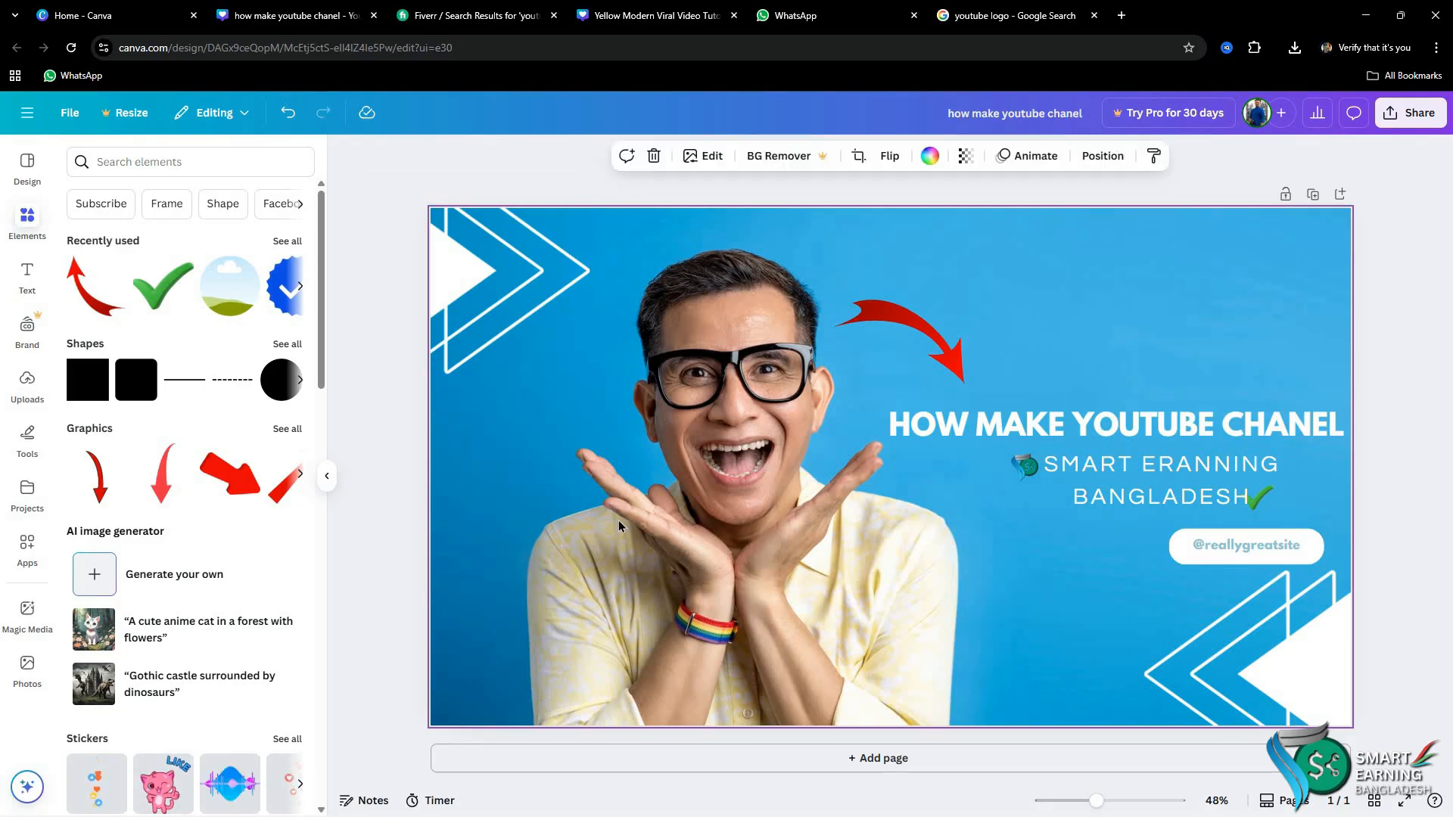
left_click(705, 158)
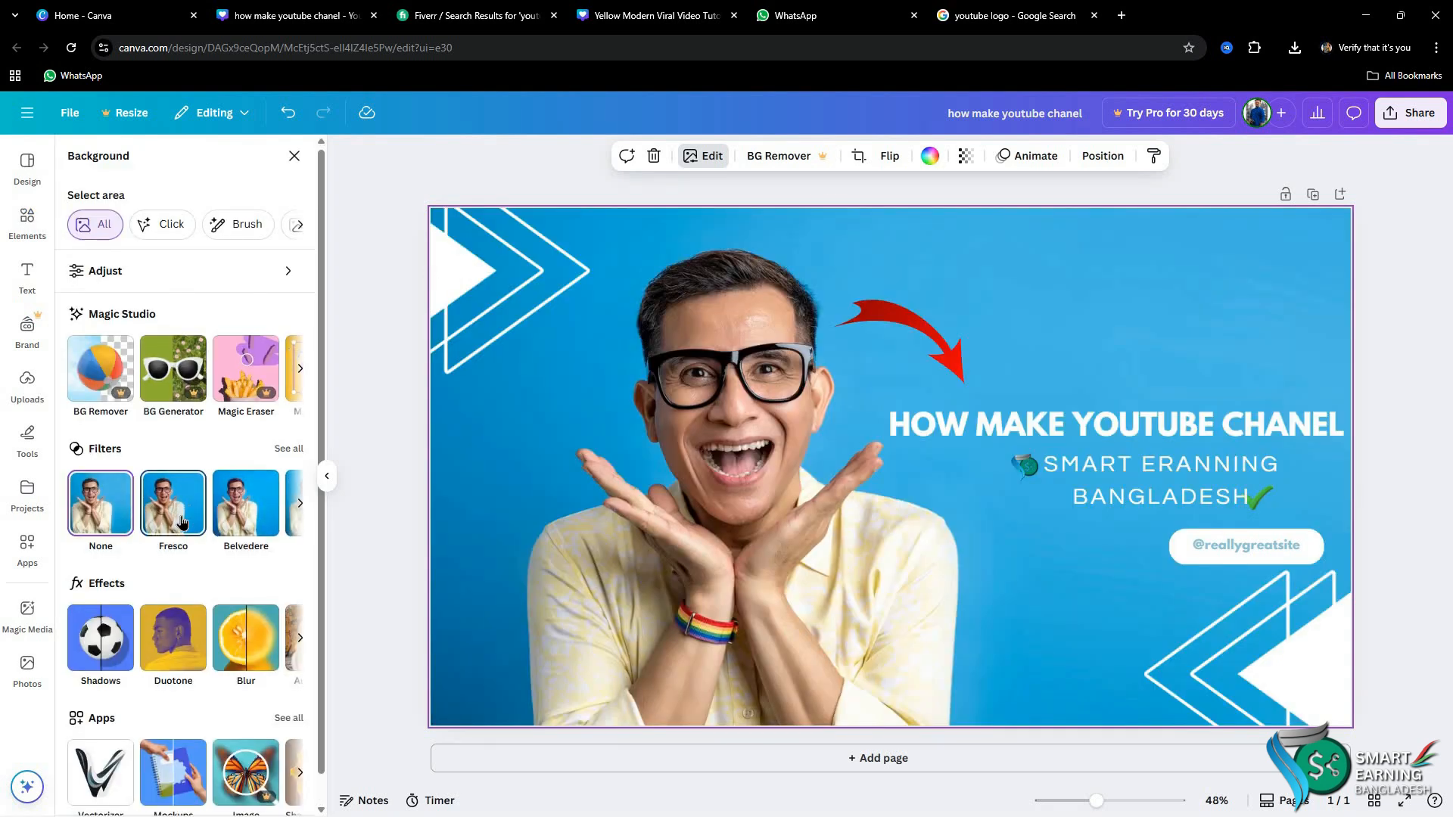
left_click(169, 490)
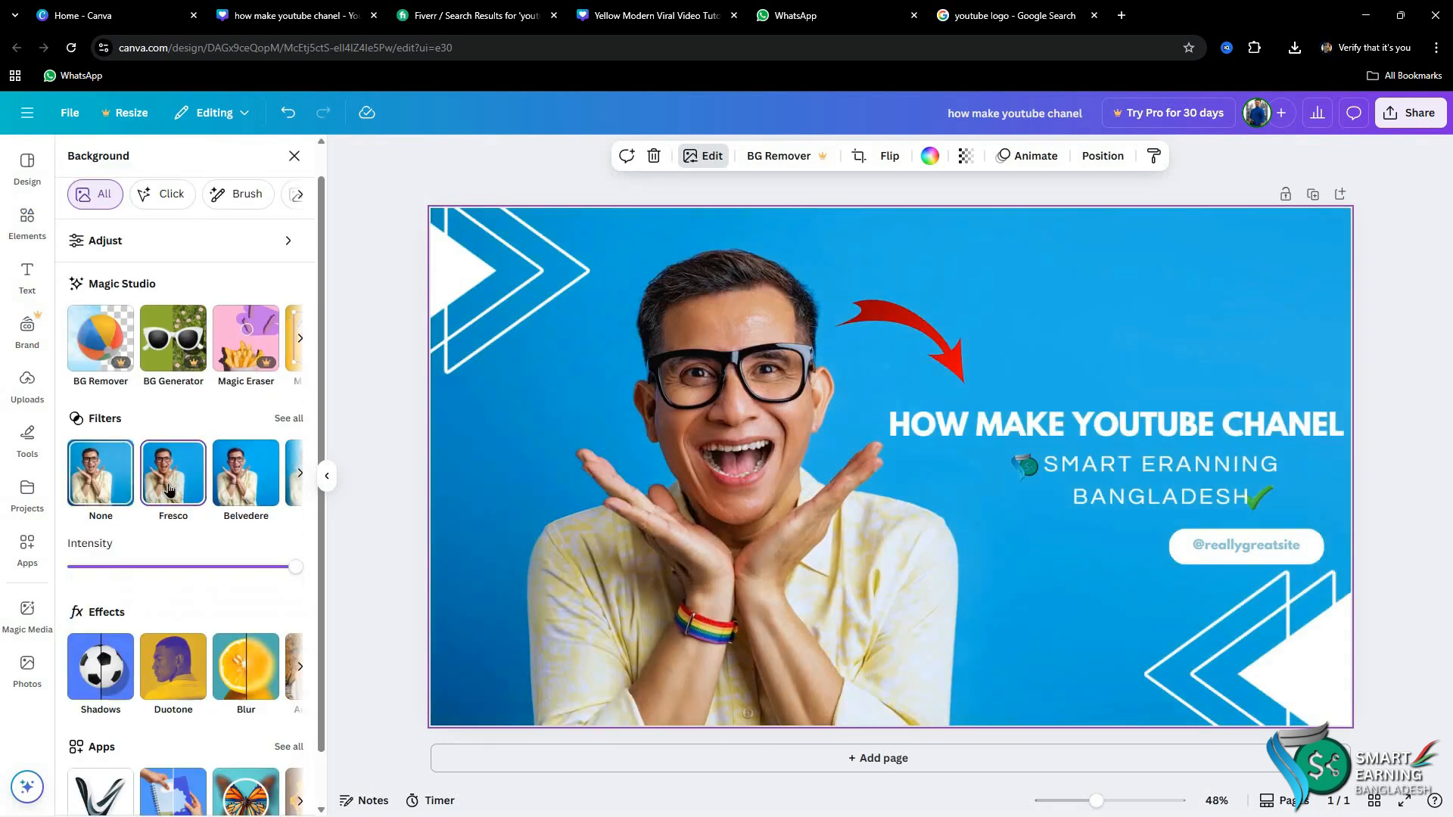
left_click(220, 488)
left_click(106, 469)
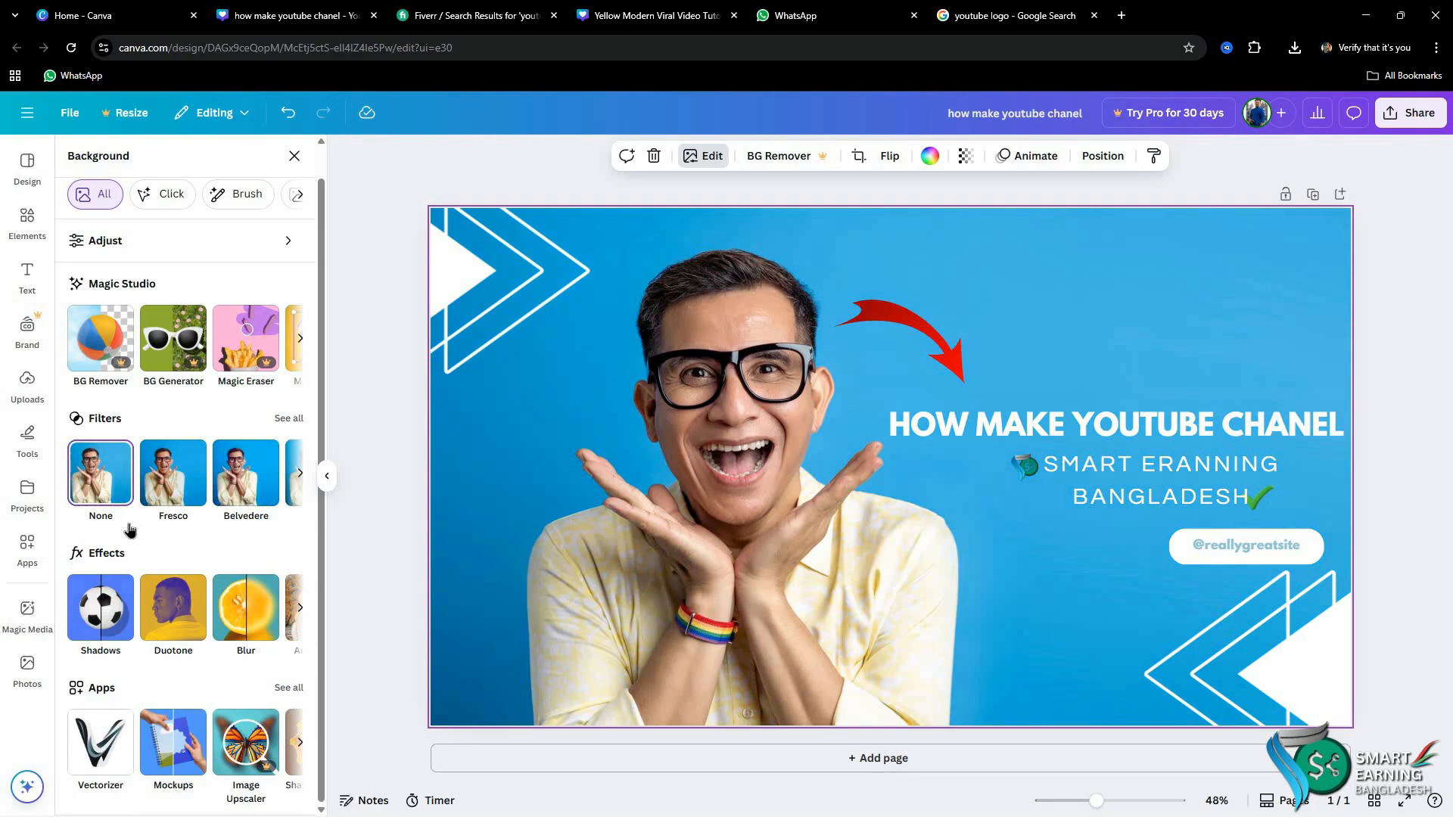
scroll(130, 522, "up", 1)
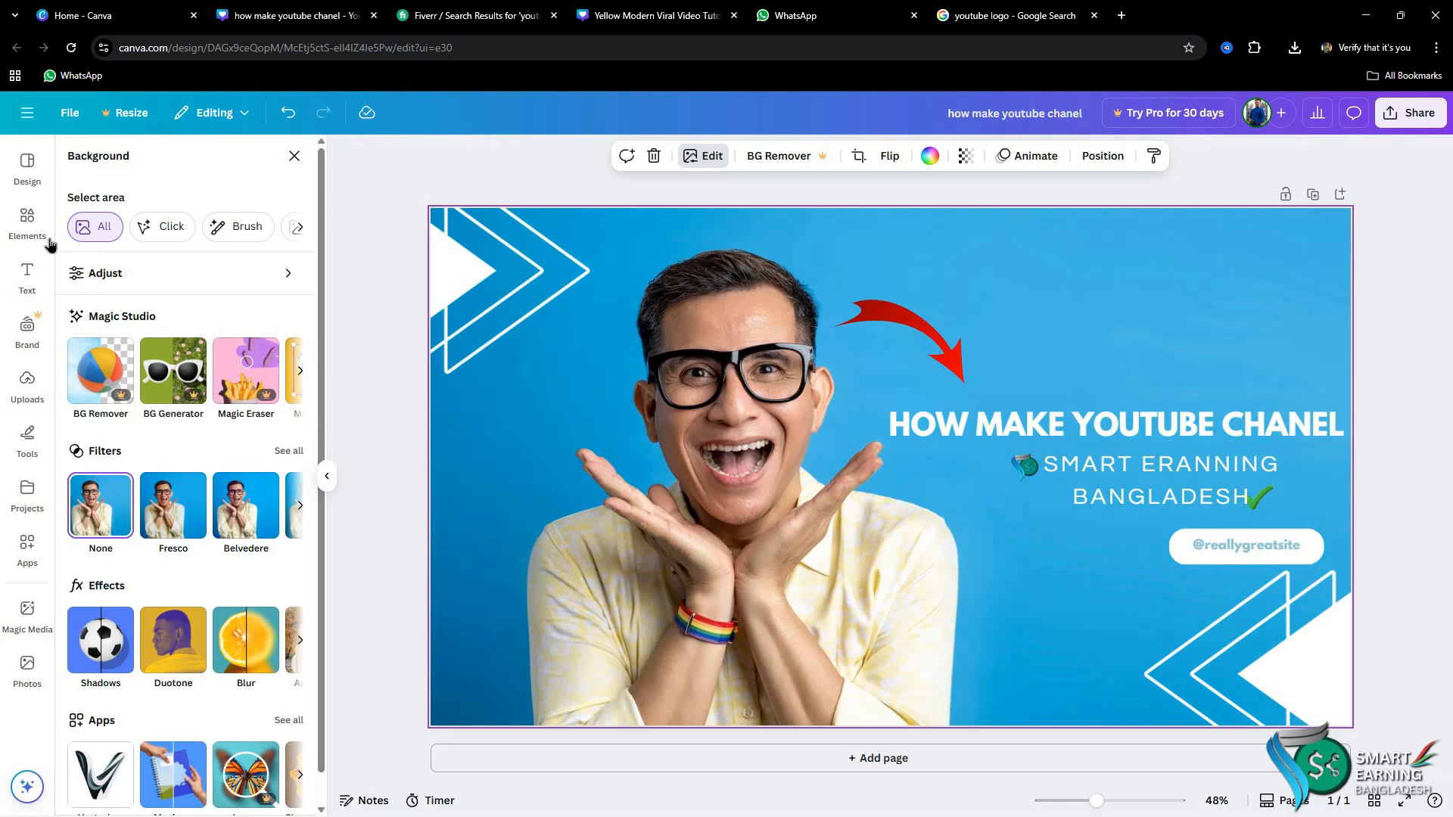
left_click(23, 276)
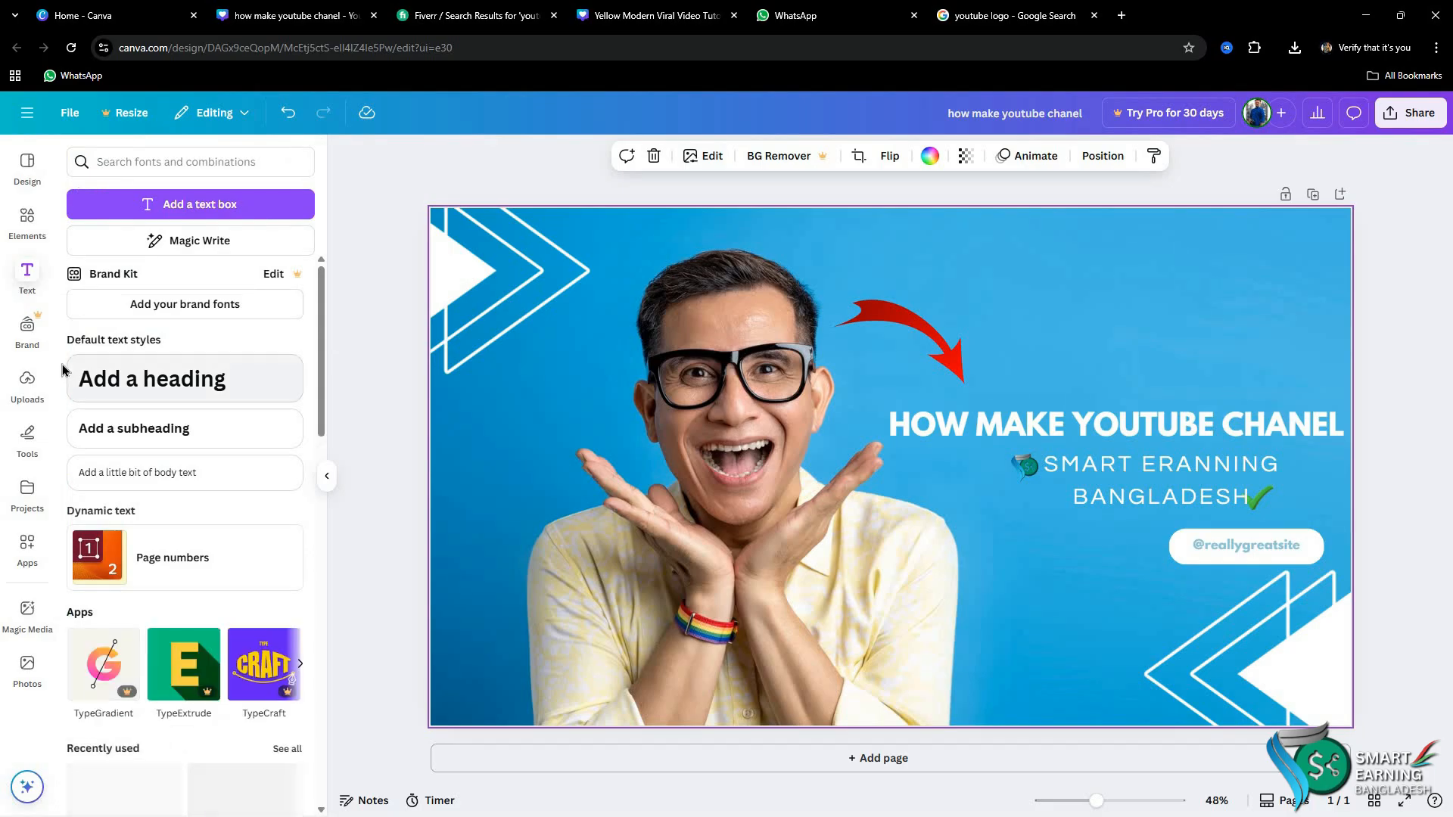
left_click(169, 203)
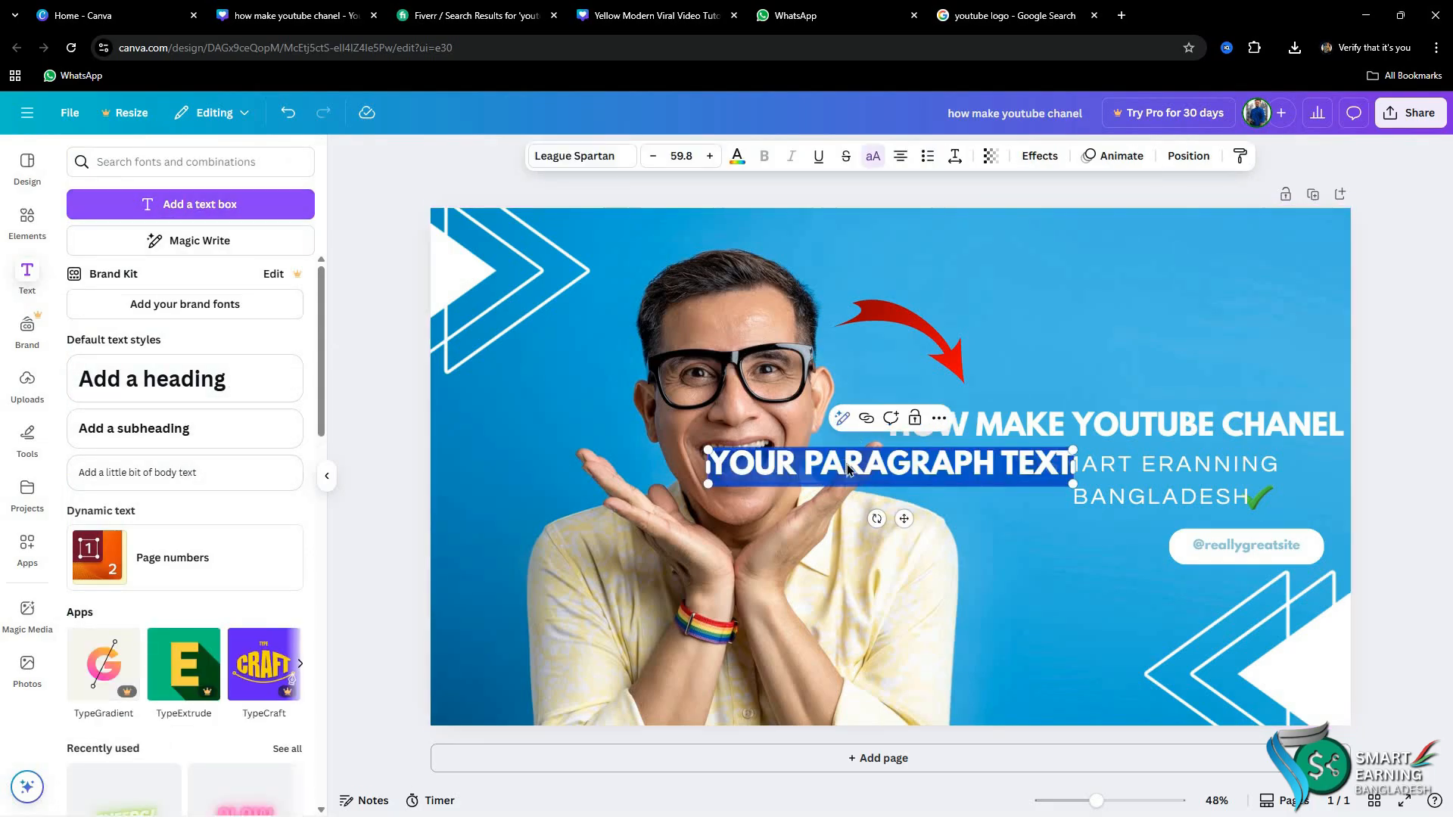
key("BackSpace")
Step: Add the "luxury ITEM" font combination and shrink it to about 665 × 202 above the heading
scroll(244, 622, "down", 5)
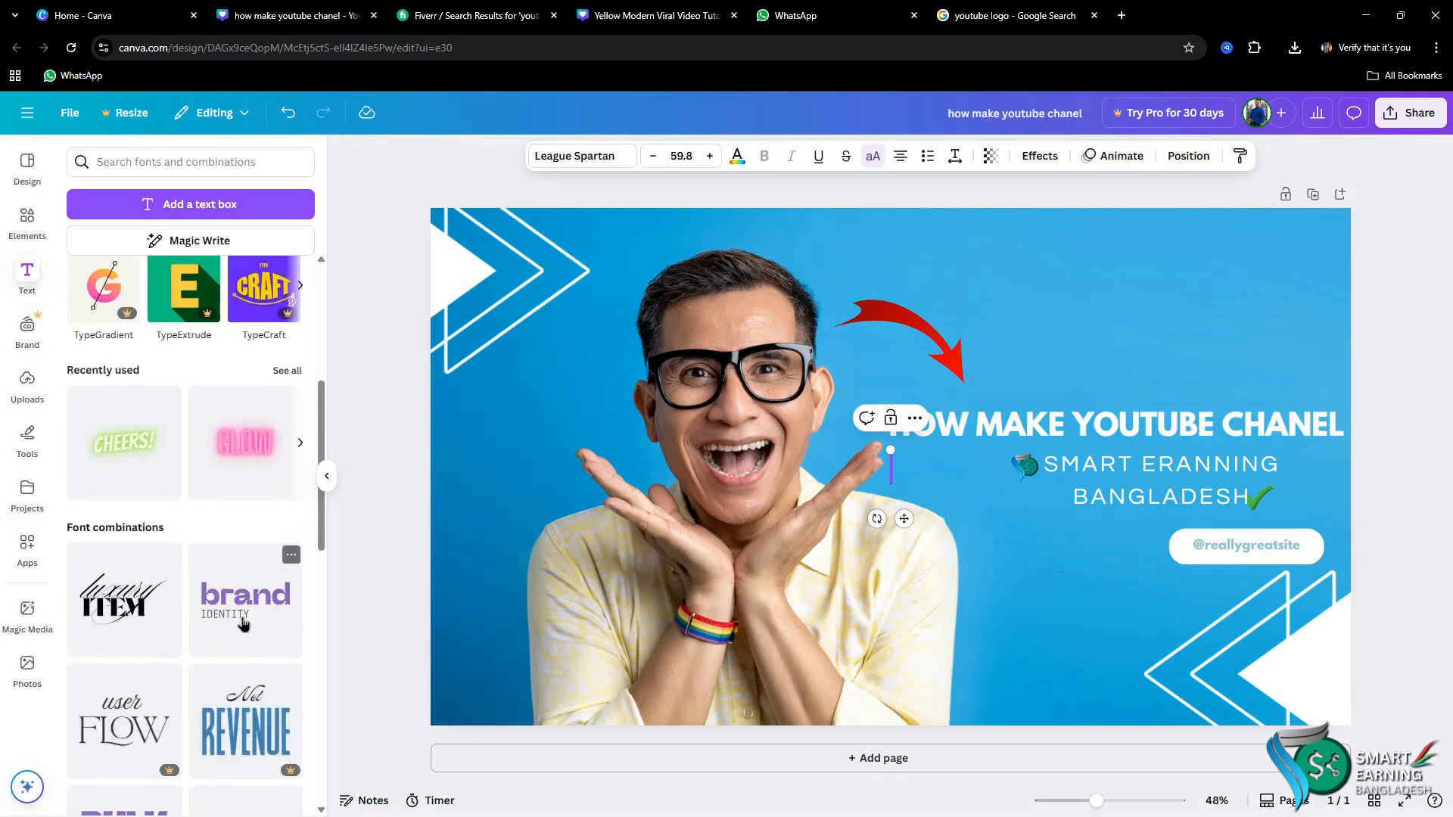
scroll(244, 621, "down", 2)
left_click(124, 447)
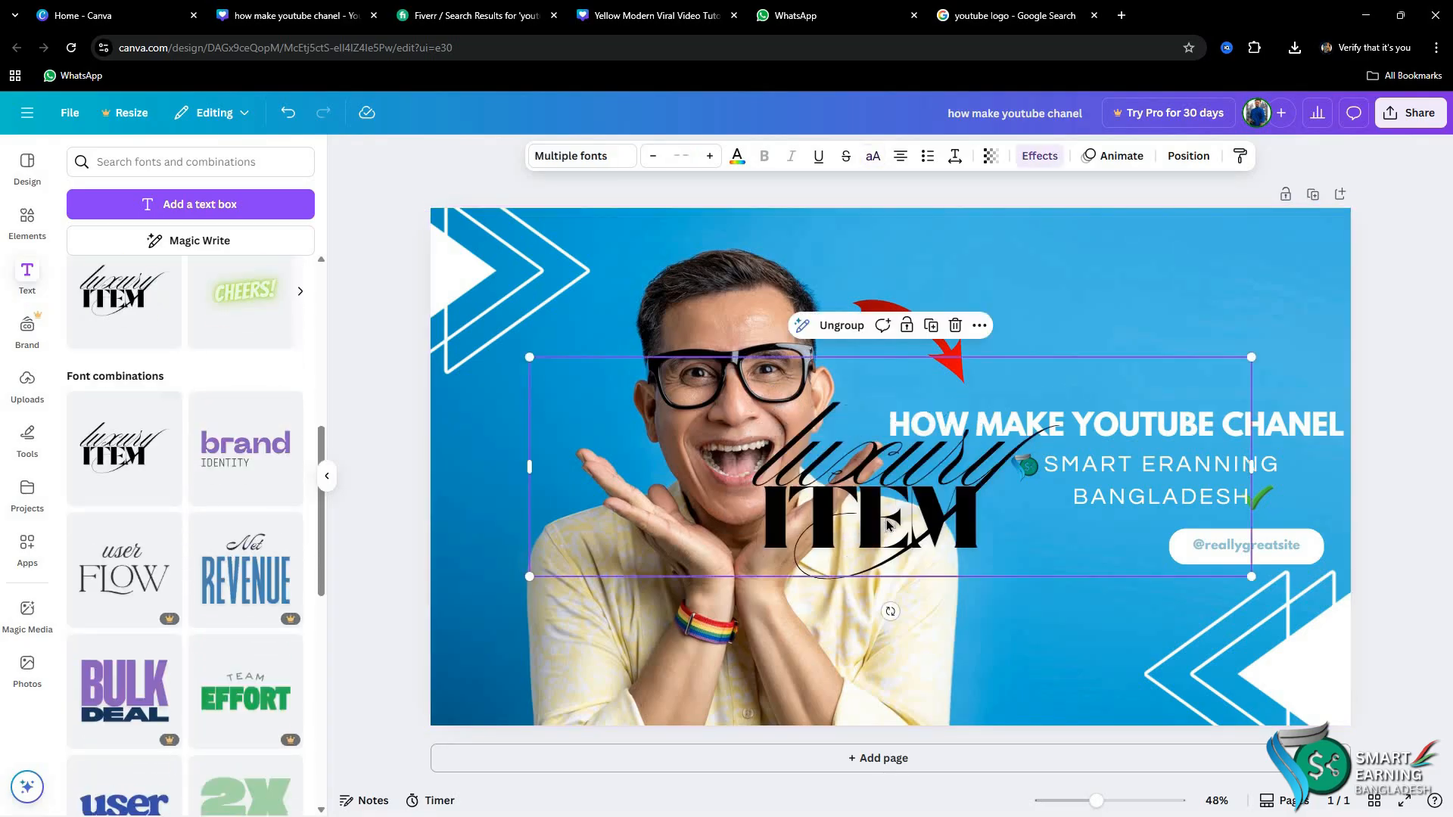
left_click_drag(888, 523, 940, 494)
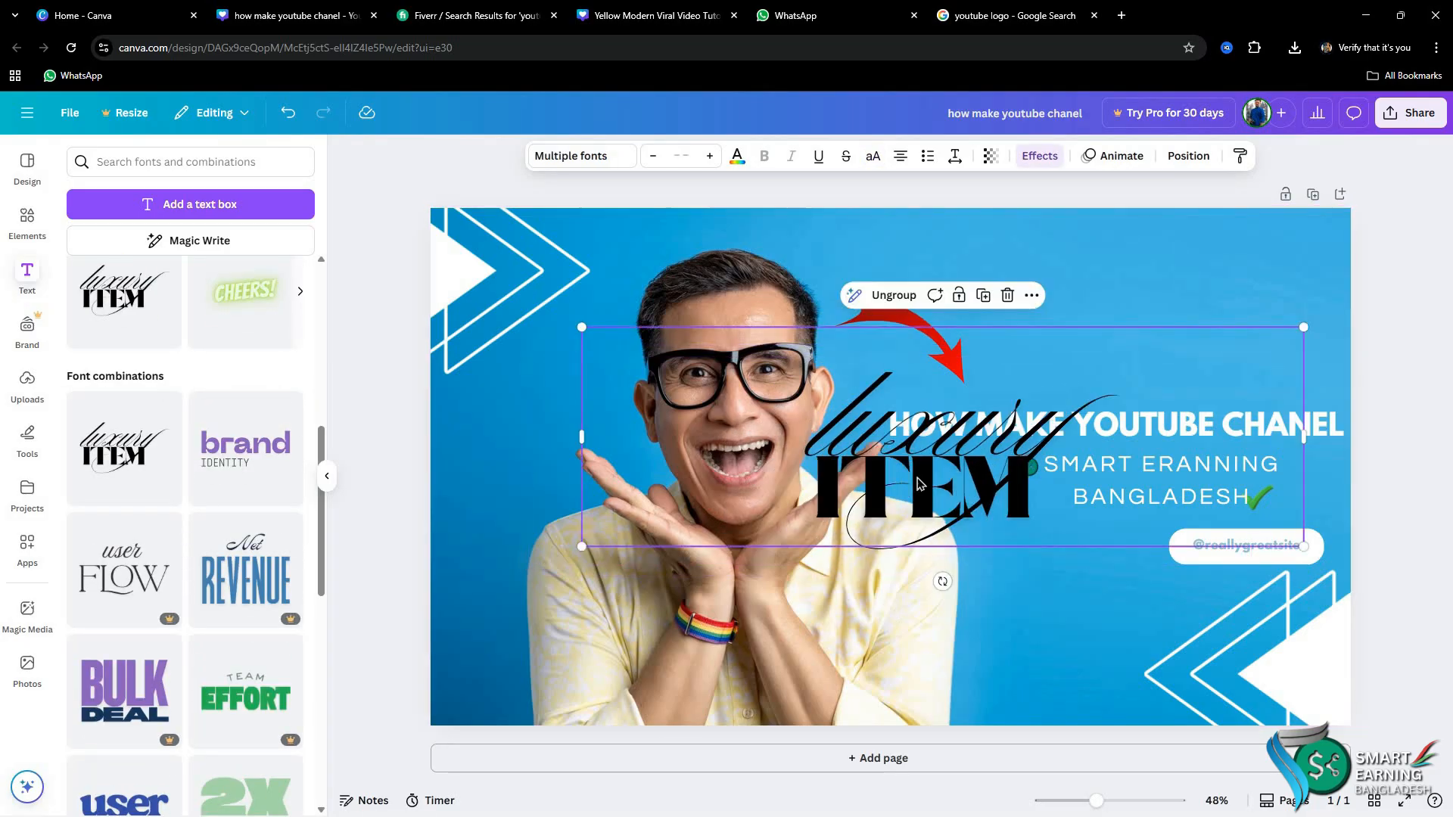
left_click(919, 482)
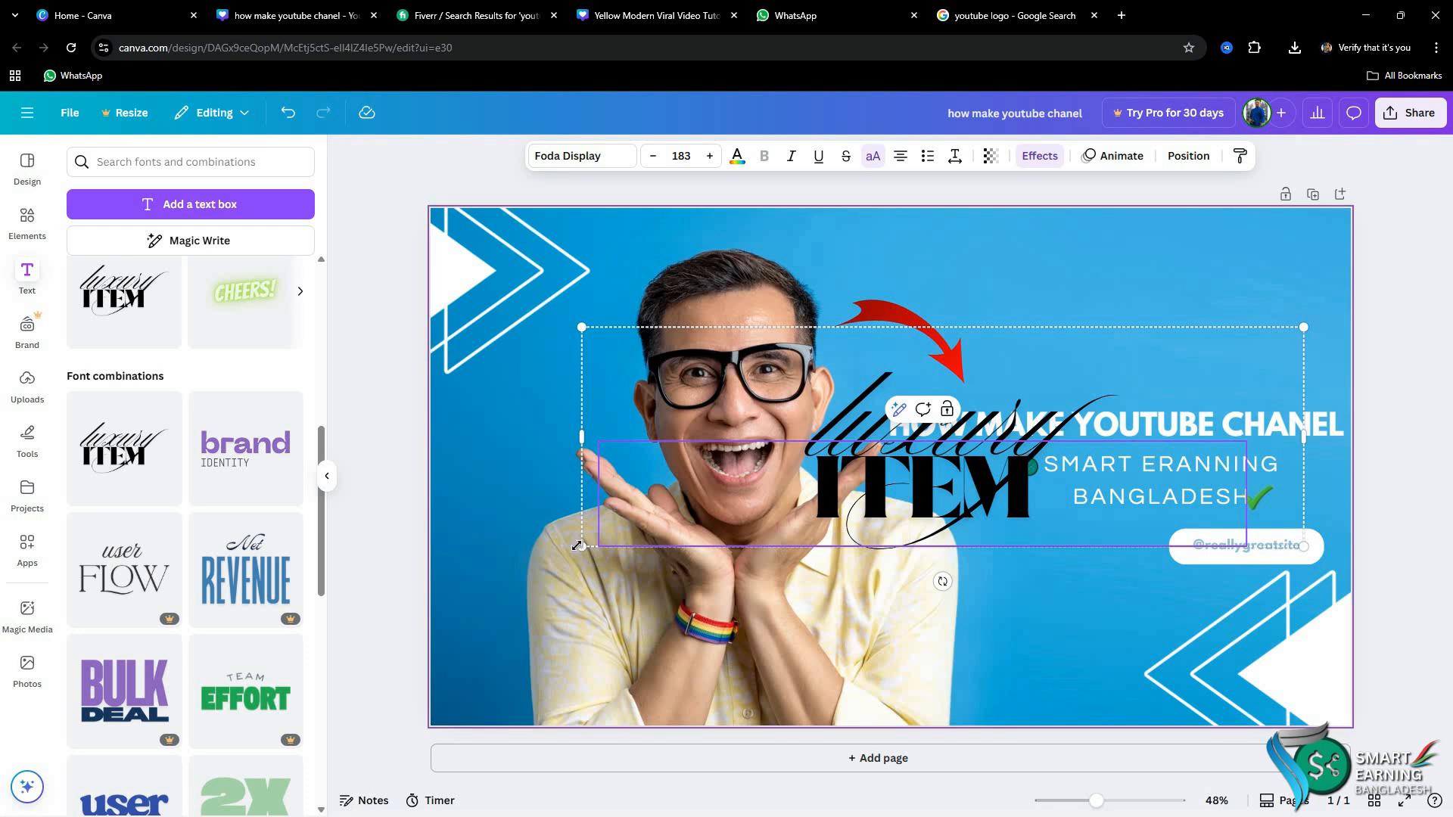
left_click_drag(582, 546, 1065, 399)
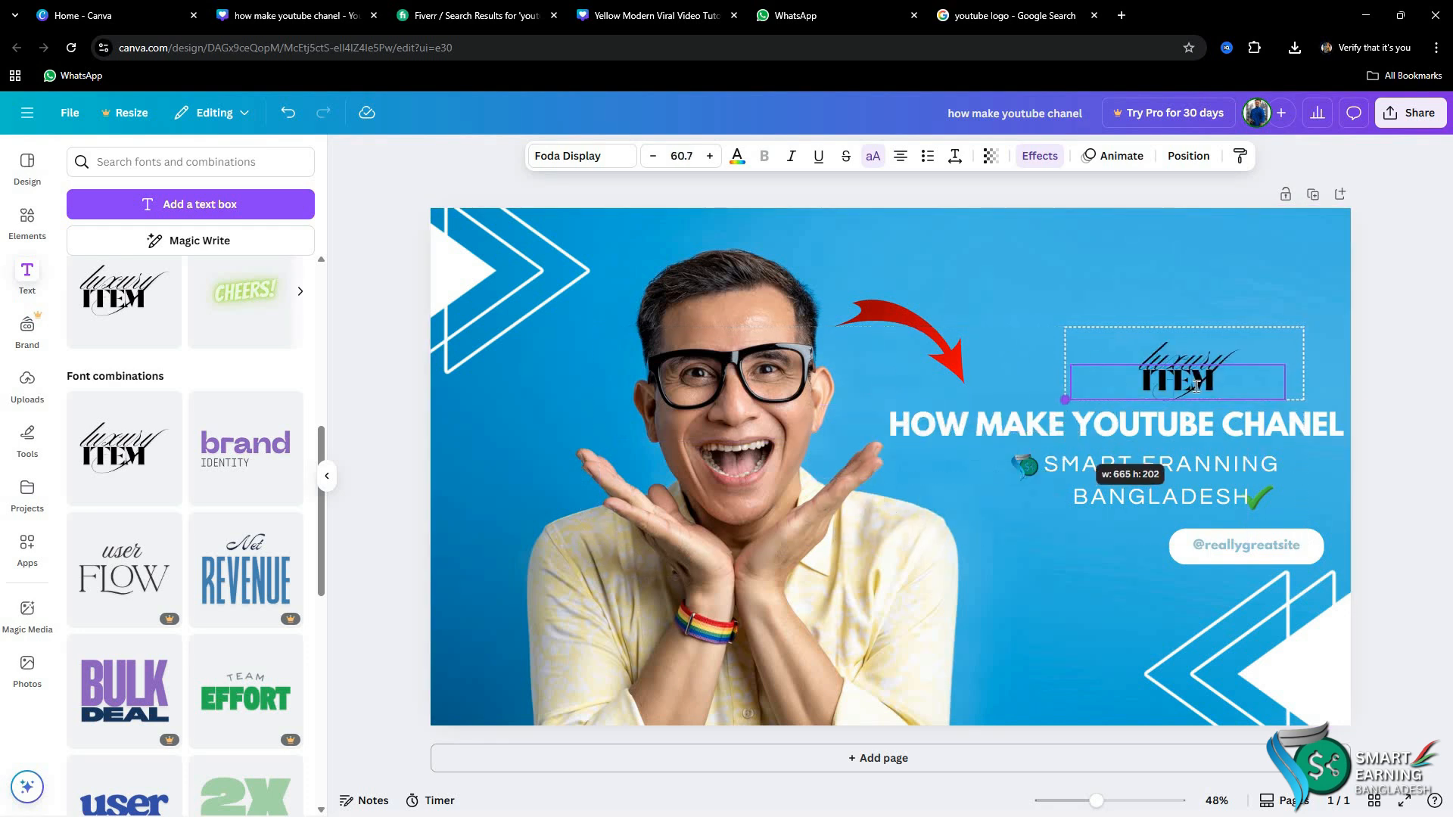
left_click(1277, 304)
Step: Move the "luxury ITEM" text into the banner's upper-right corner and nudge it closer to the edge
left_click_drag(1213, 350, 1289, 234)
key("Right")
key("Right")
key("Right")
key("Right")
key("Right")
key("Right")
key("Right")
key("Right")
key("Right")
key("Right")
key("Right")
key("Right")
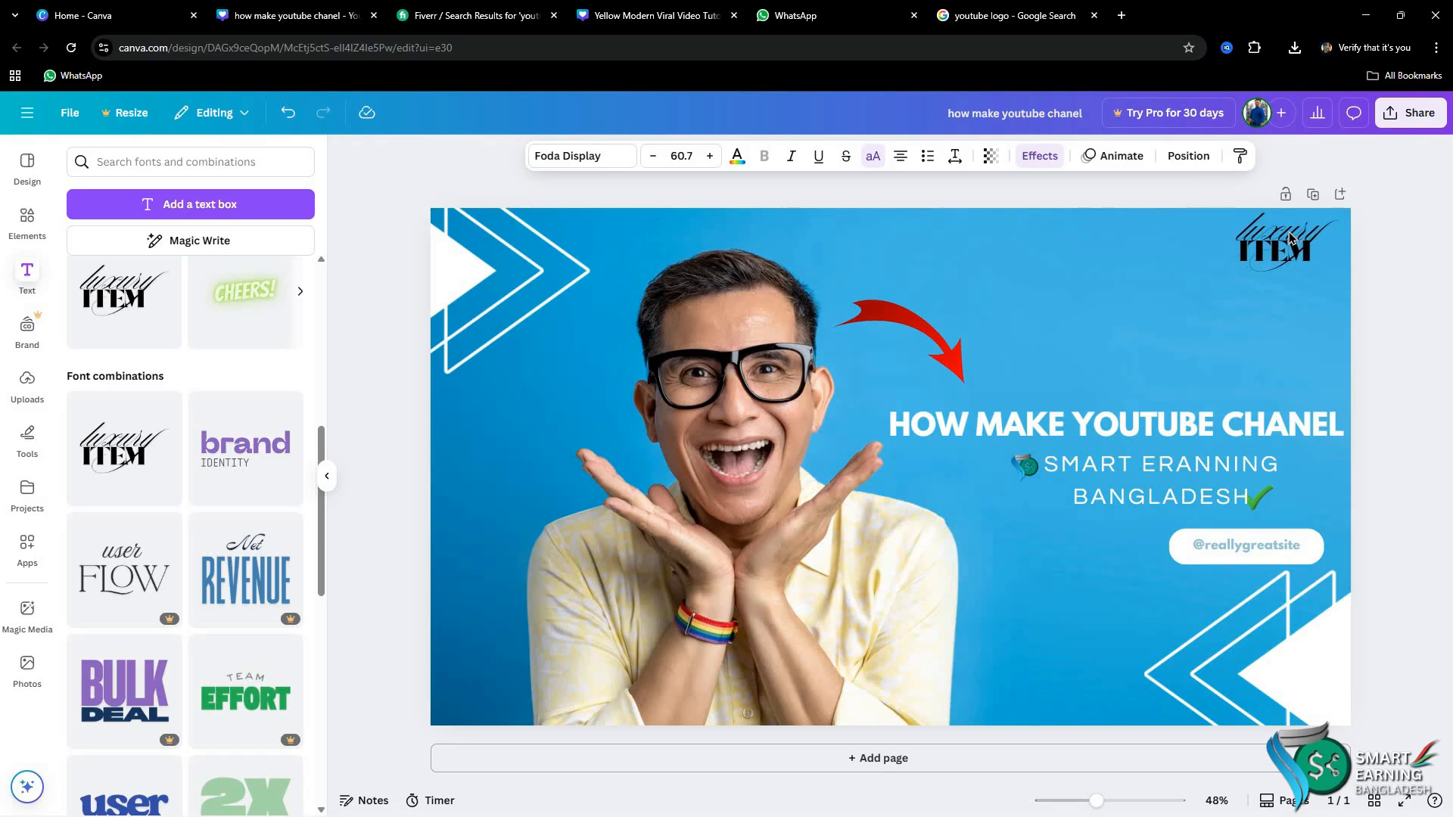
key("Down")
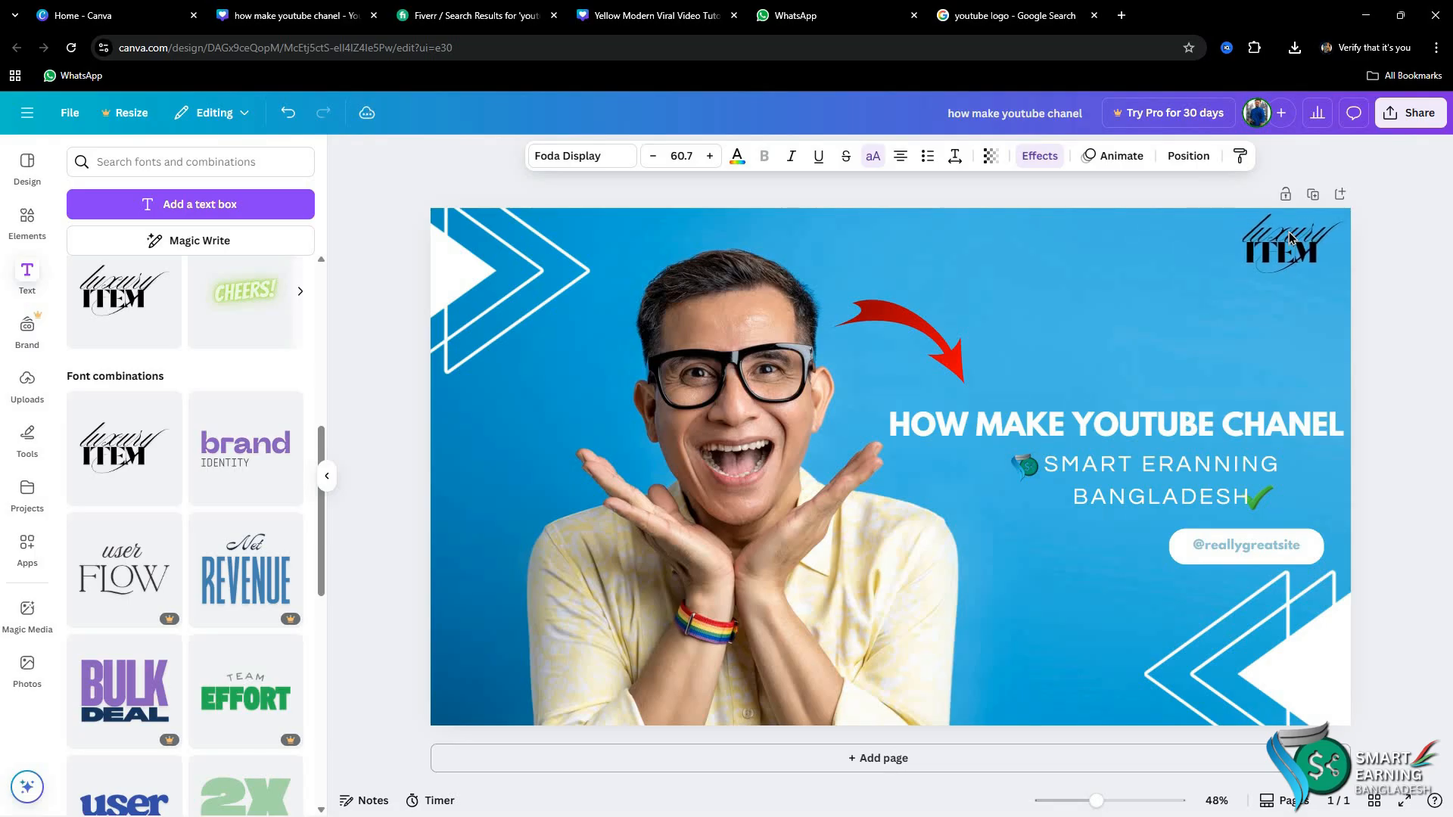
key("Right")
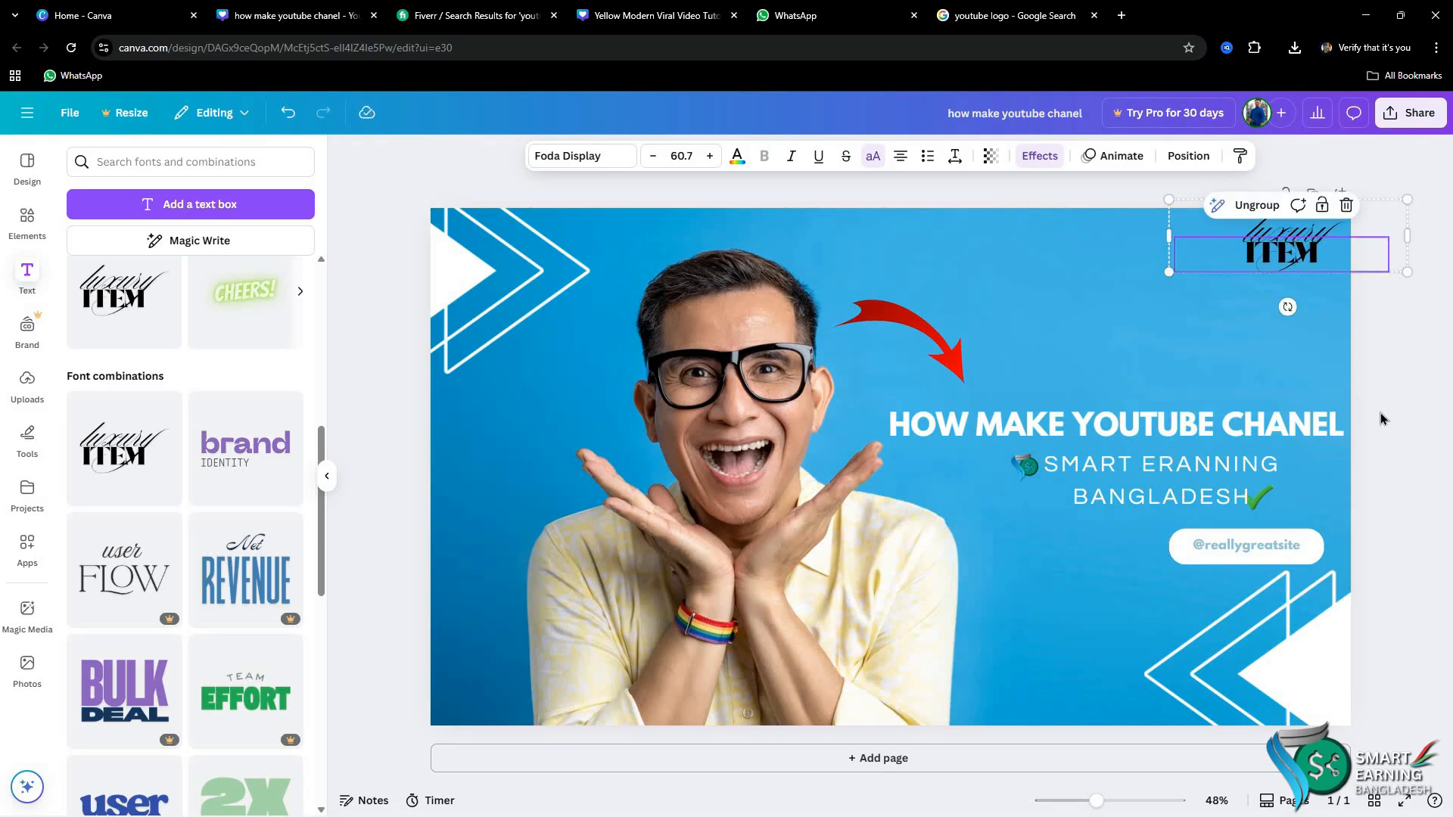
left_click(1381, 416)
Step: Search the fonts and combinations for "p logo" and examine the suggested text styles
scroll(237, 562, "down", 8)
scroll(238, 561, "up", 5)
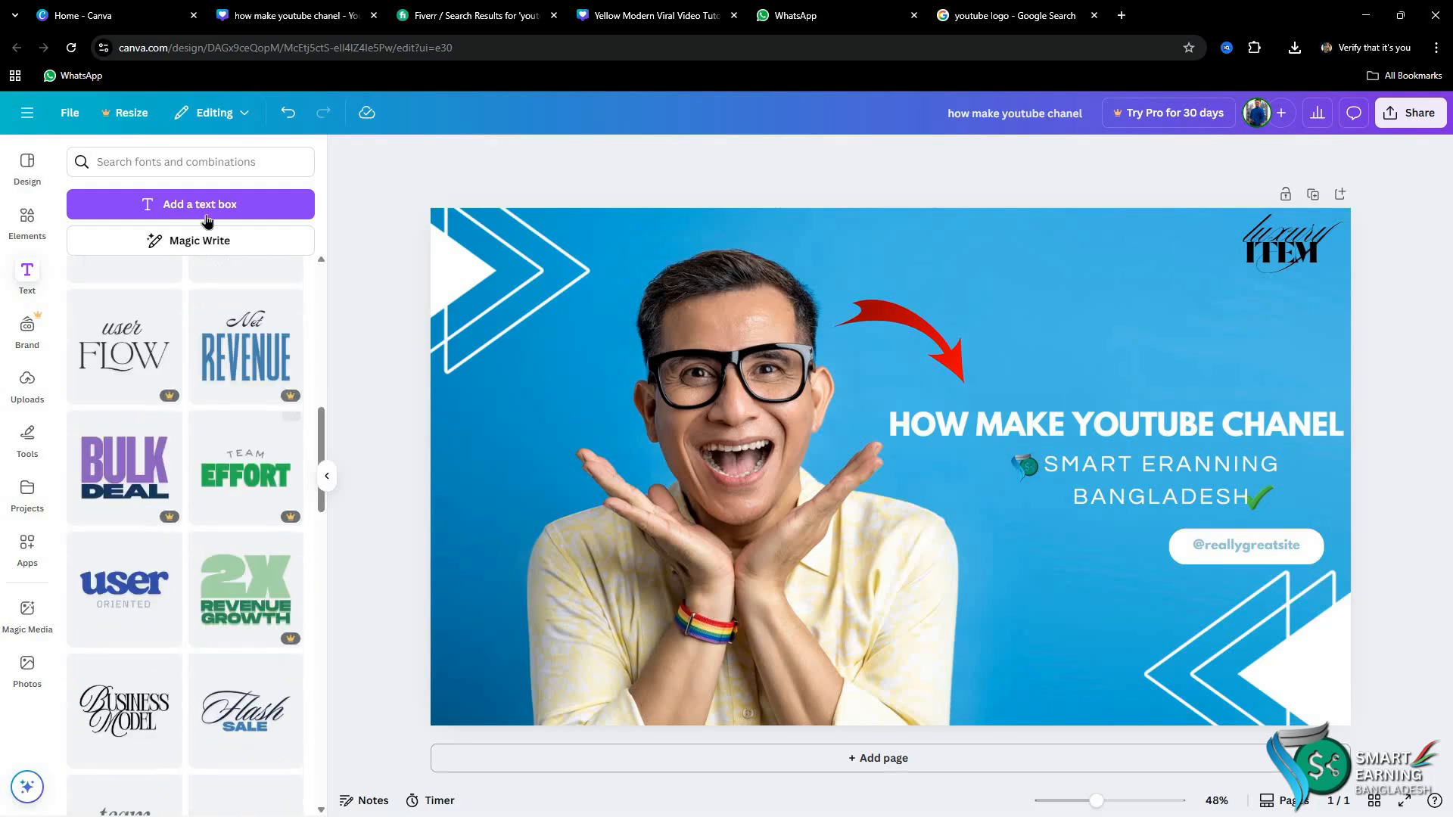
left_click(167, 162)
left_click(146, 227)
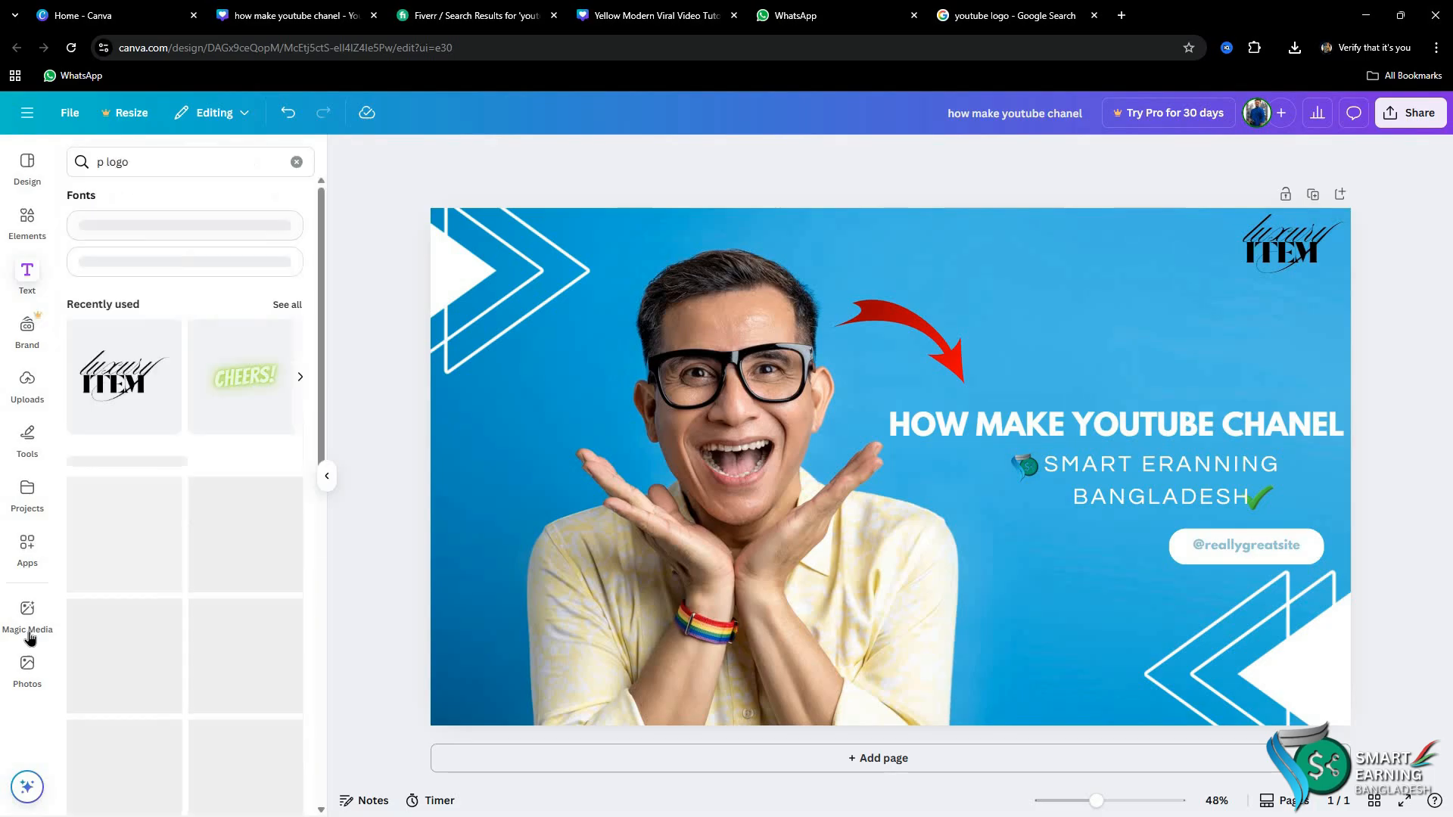
scroll(140, 617, "down", 4)
scroll(265, 603, "up", 4)
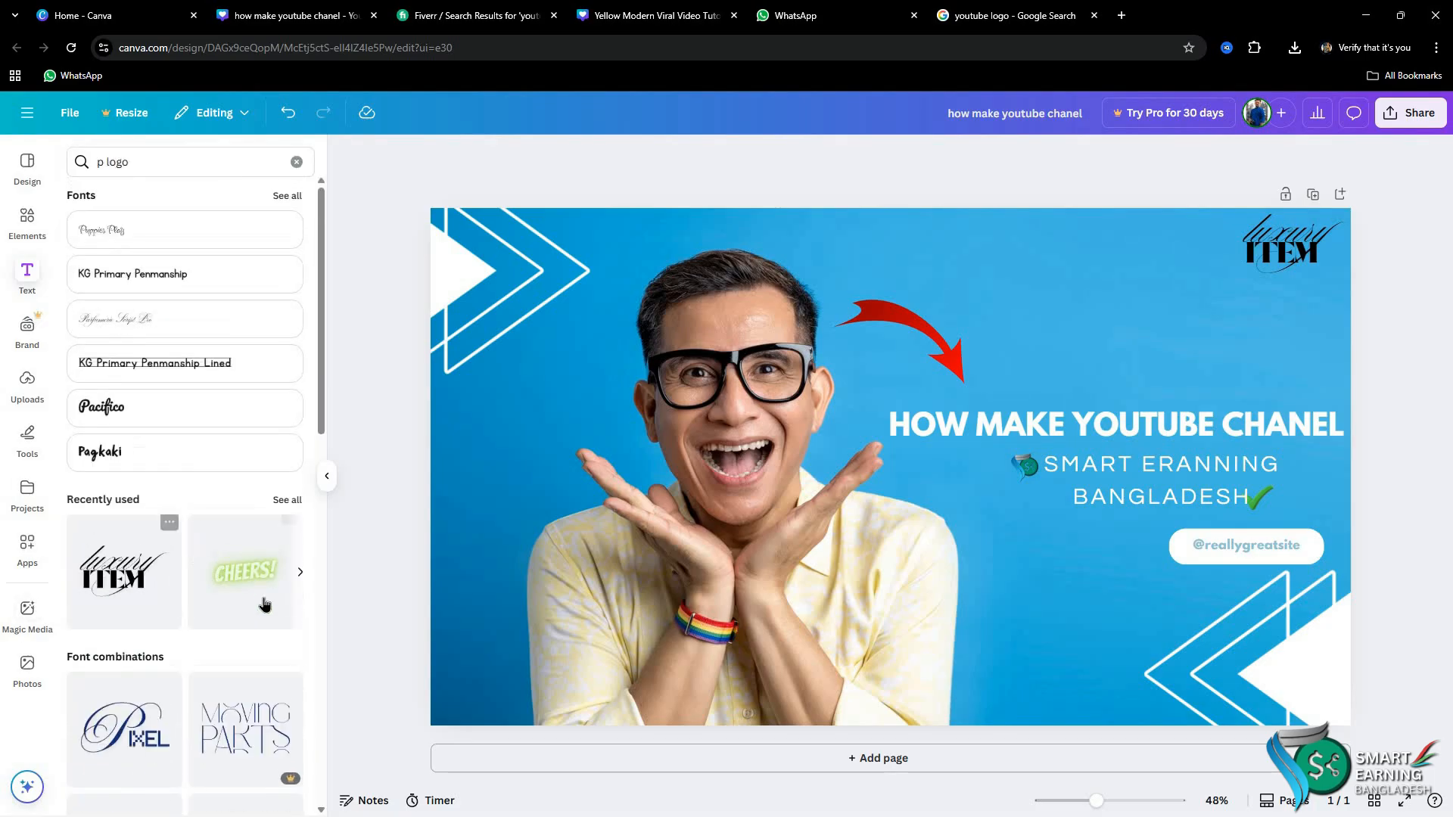
scroll(136, 613, "down", 3)
scroll(133, 434, "up", 3)
scroll(179, 483, "down", 4)
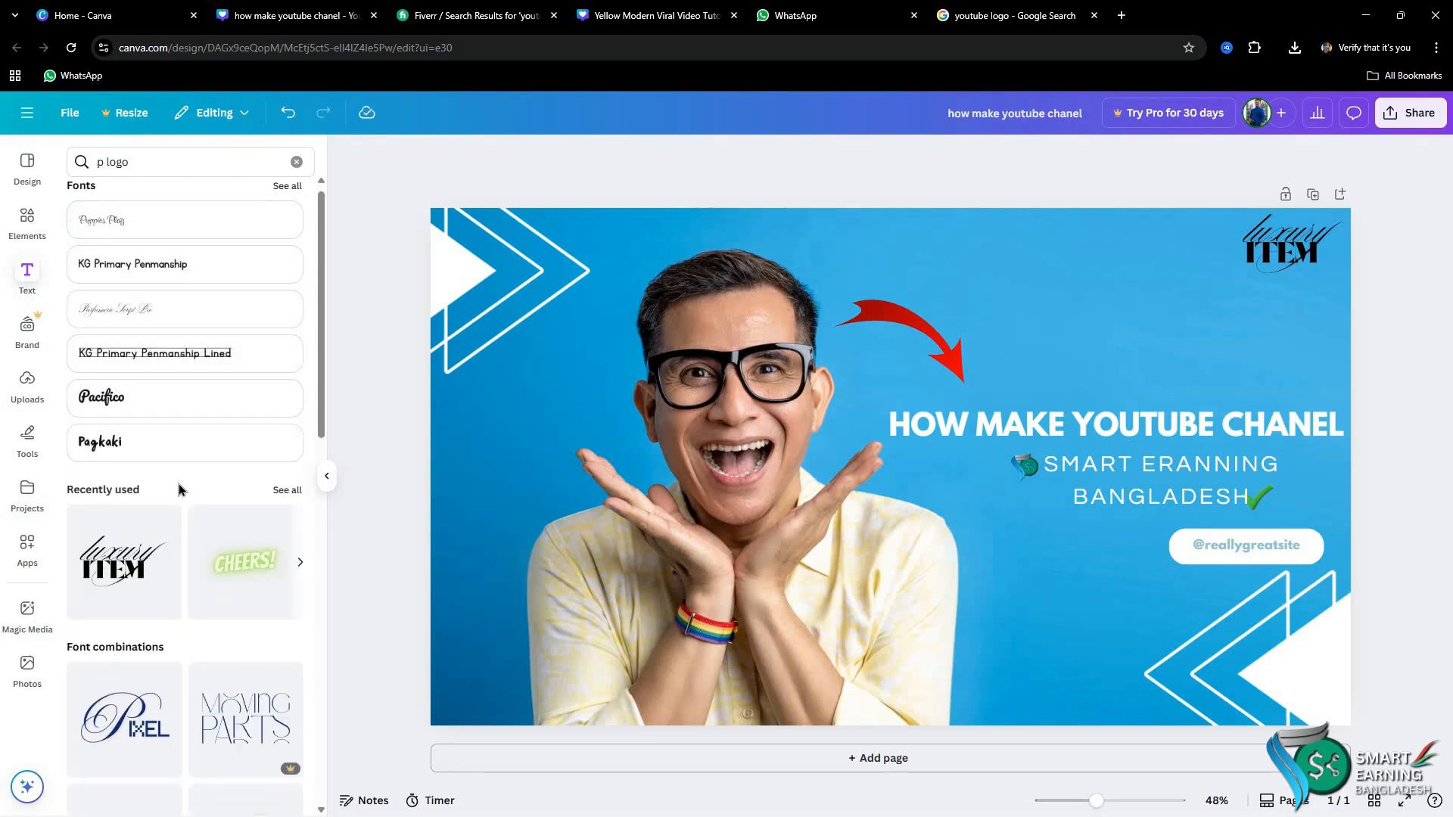
scroll(178, 483, "down", 6)
scroll(178, 483, "up", 10)
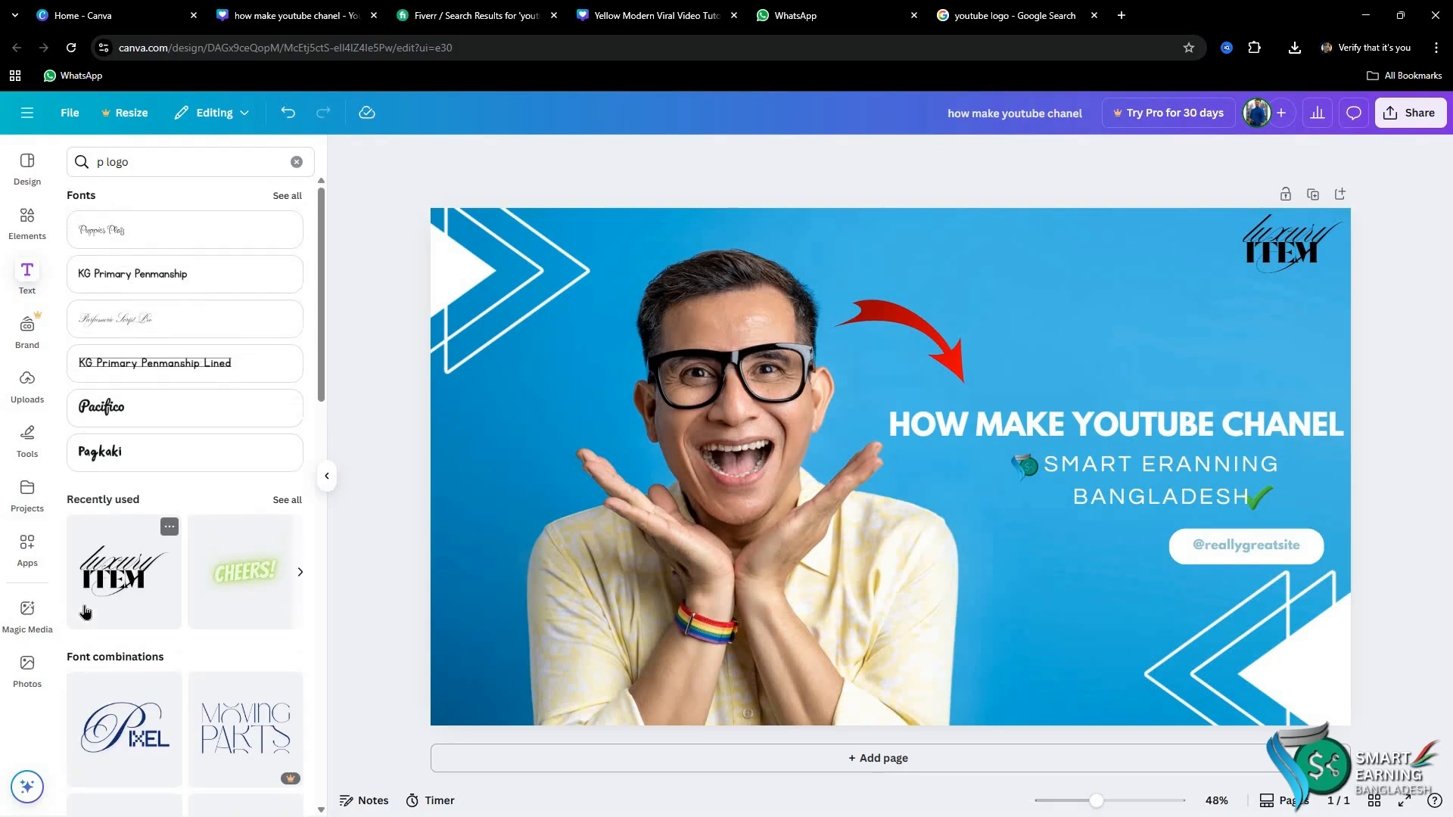
Step: Add two text samples in the Puppies Play font and enlarge the second one to about font size 118
left_click(136, 231)
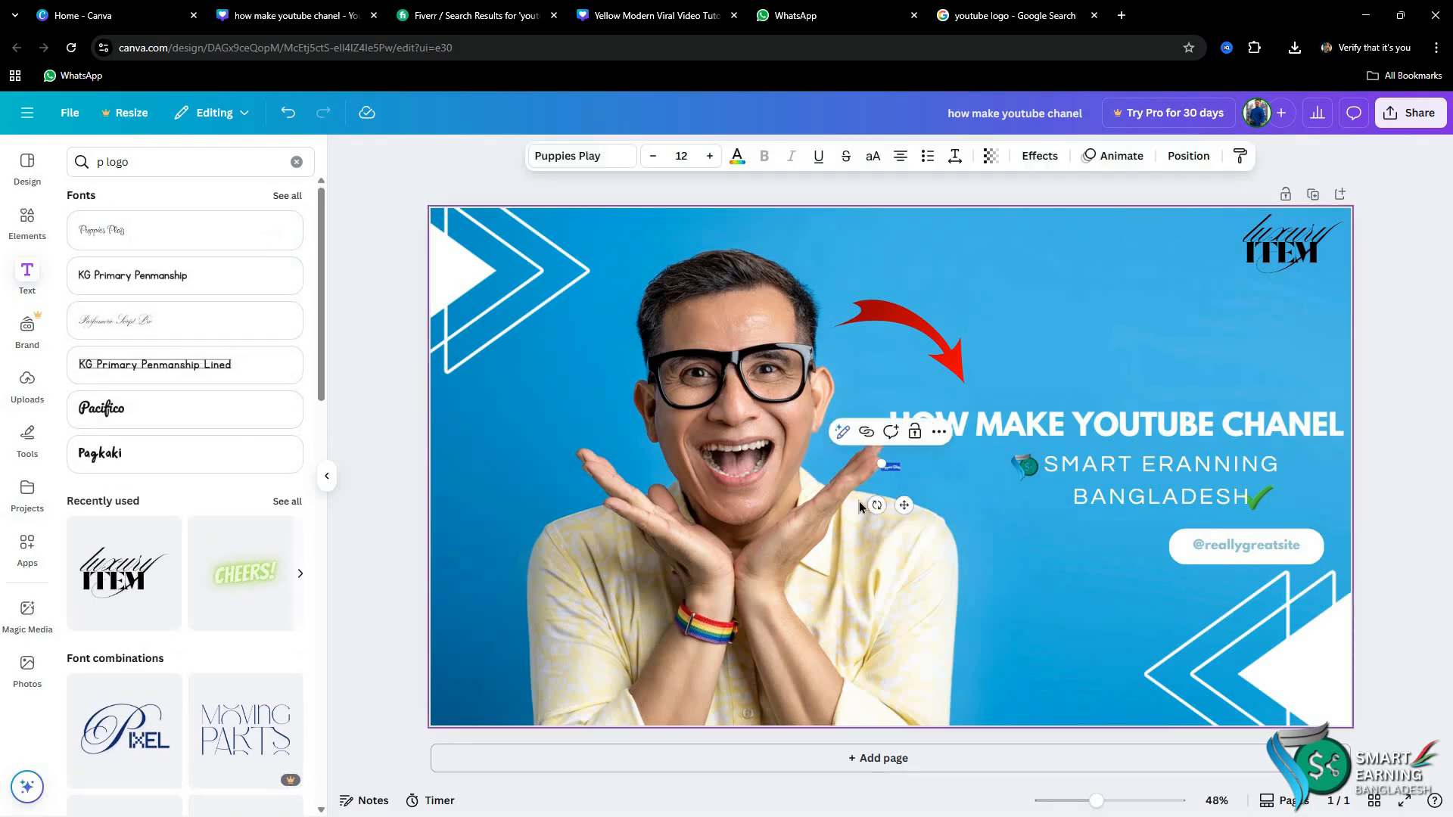
left_click(143, 240)
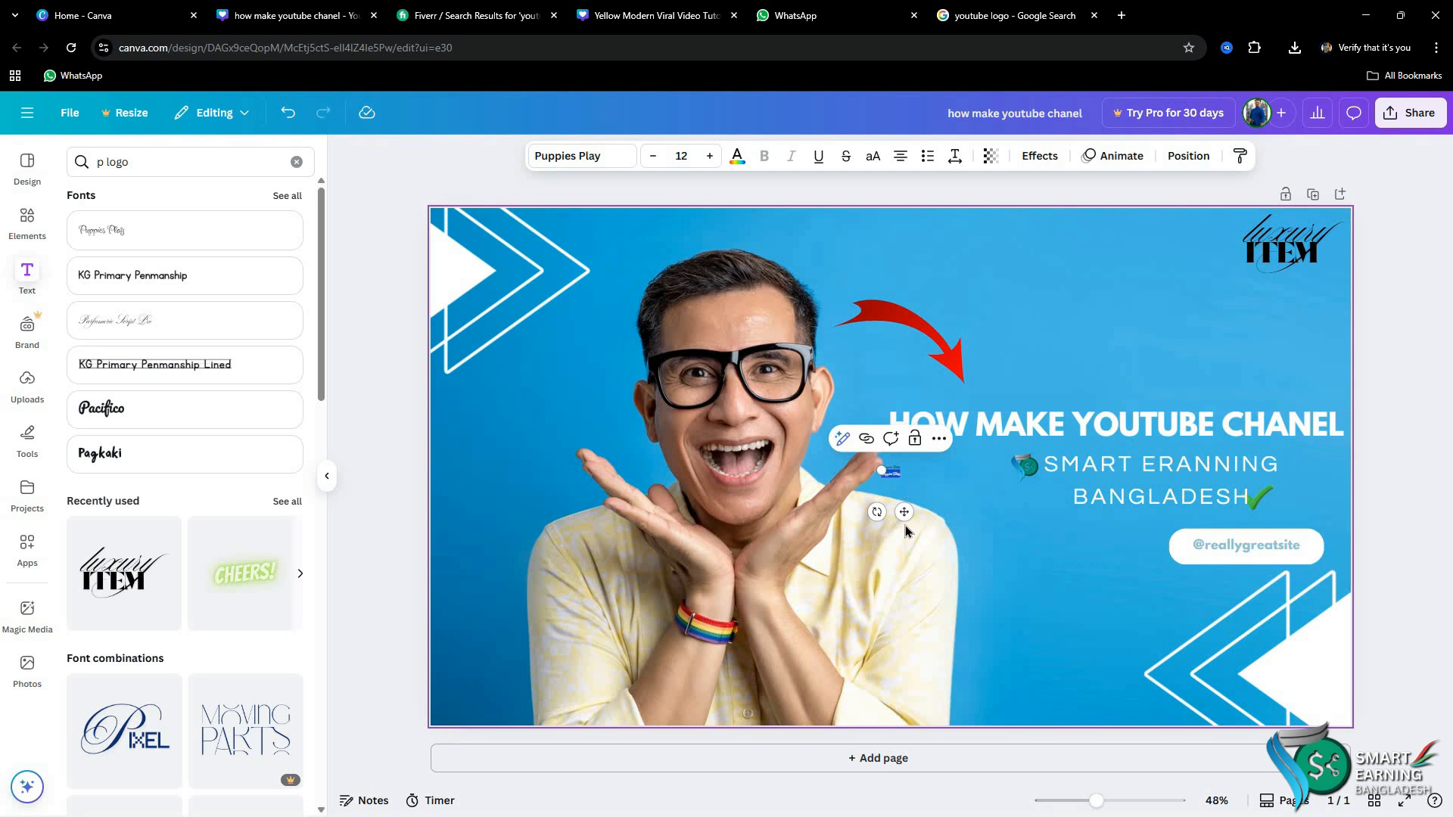
left_click_drag(881, 471, 719, 406)
left_click(959, 552)
left_click(814, 471)
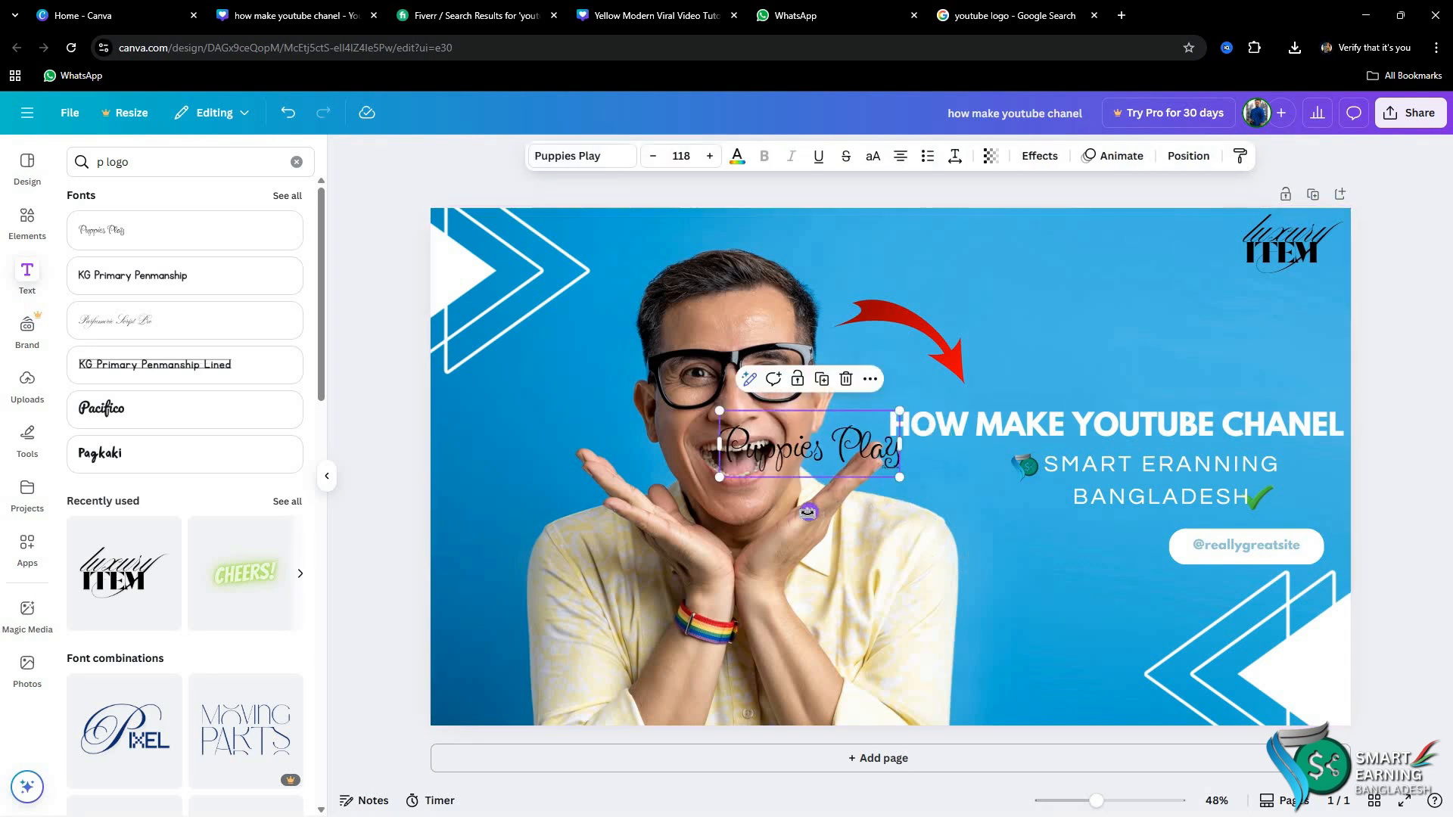
Step: Shrink the large "Puppies Play" text to about font size 82.8 and place it level below the subtitle, beside the white arrows graphic
left_click_drag(811, 513, 1041, 700)
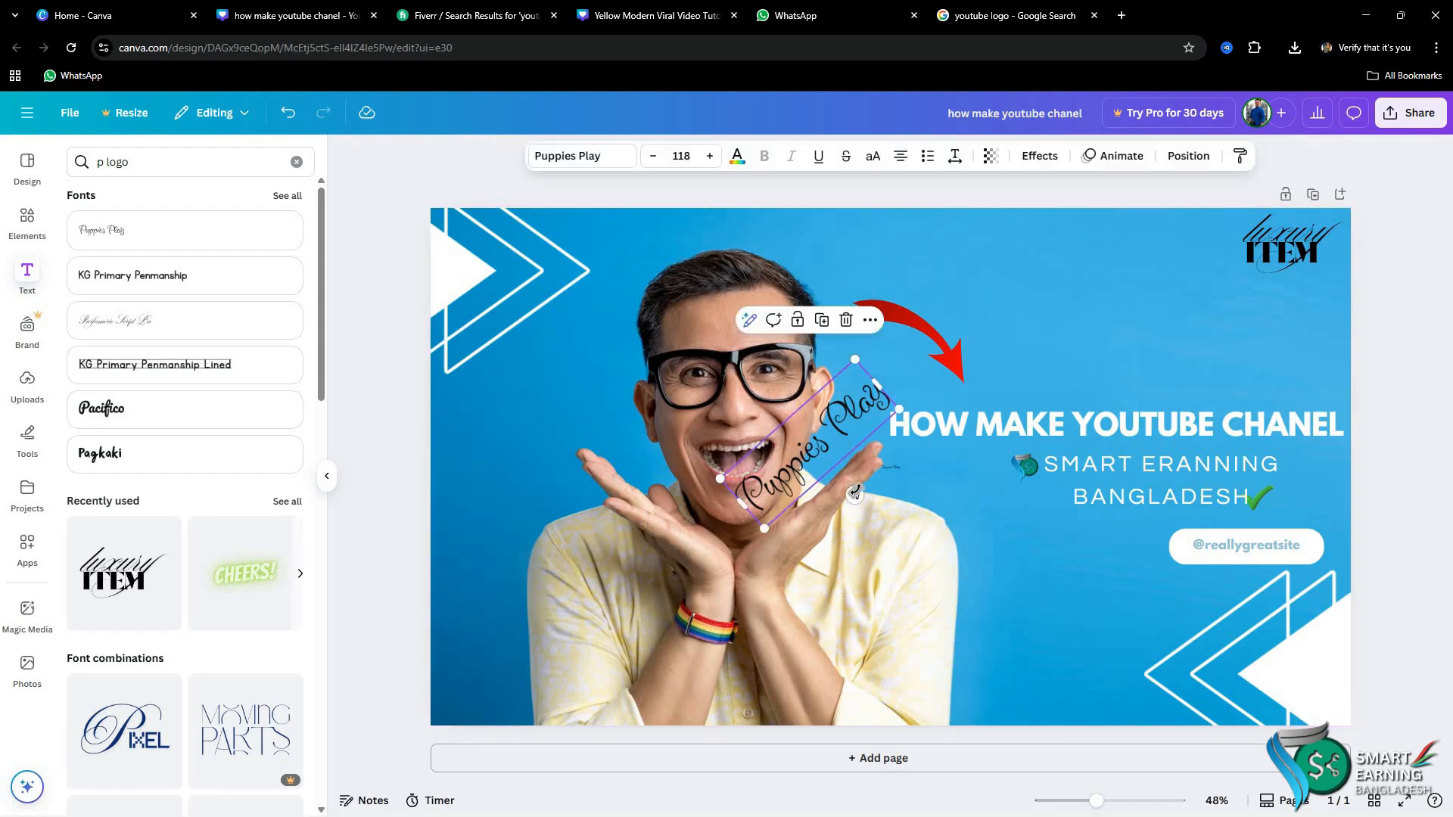
left_click_drag(826, 500, 899, 538)
left_click_drag(920, 485, 1104, 681)
left_click_drag(1030, 713, 1097, 638)
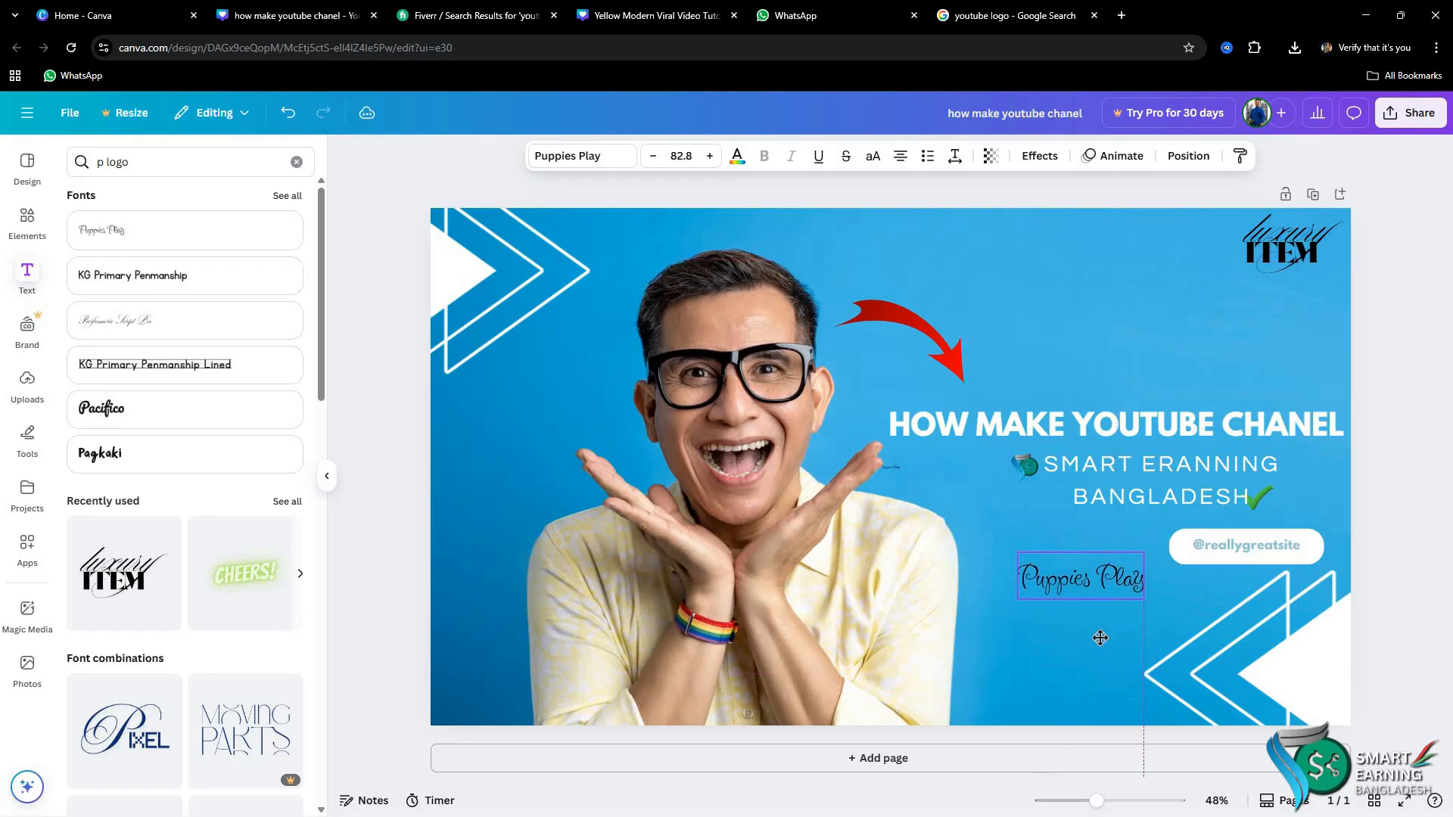
left_click(1392, 510)
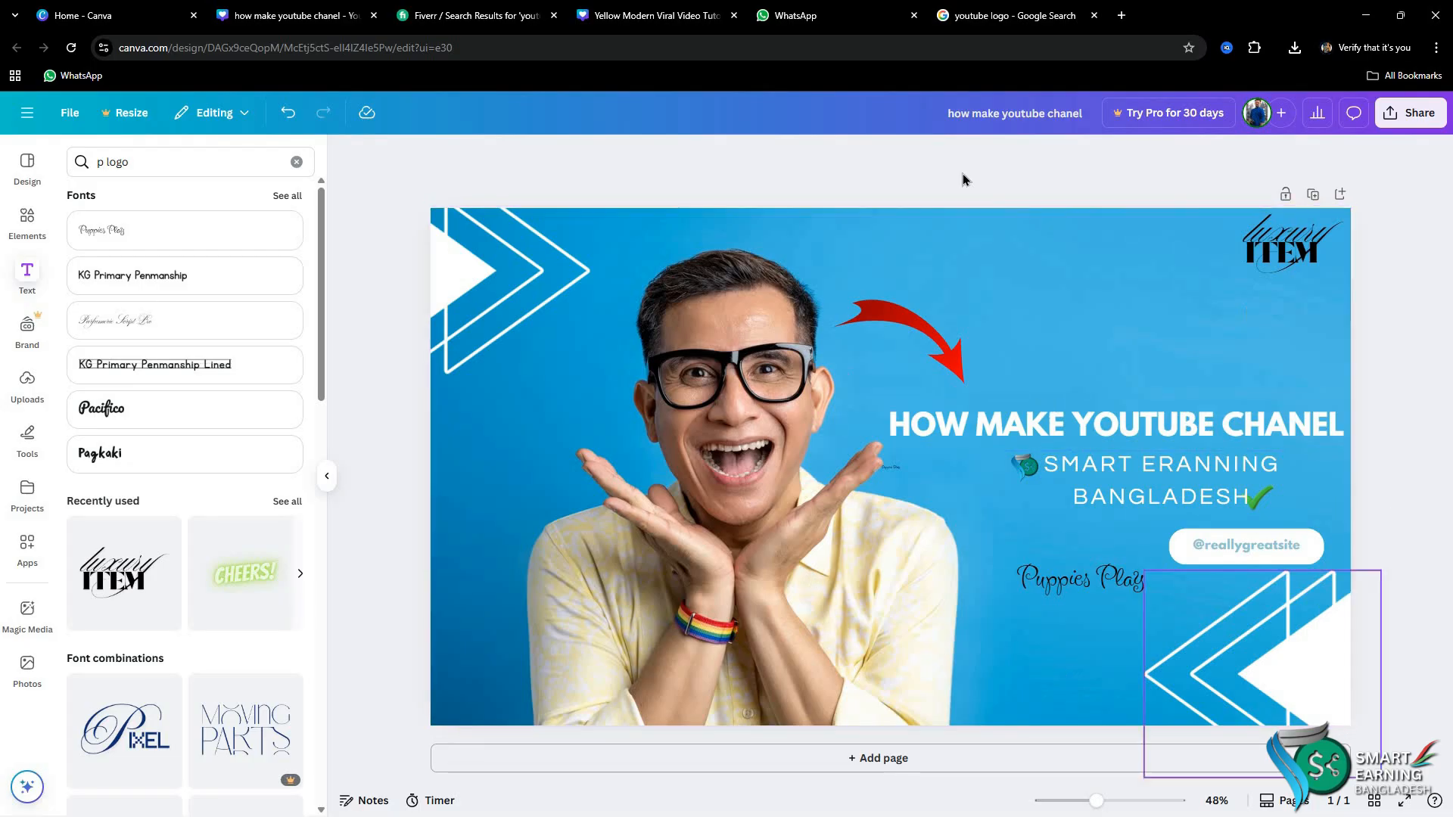
Step: View the Yellow Modern Viral Video Tutorial YouTube Thumbnail design, and return to the banner design
left_click(668, 16)
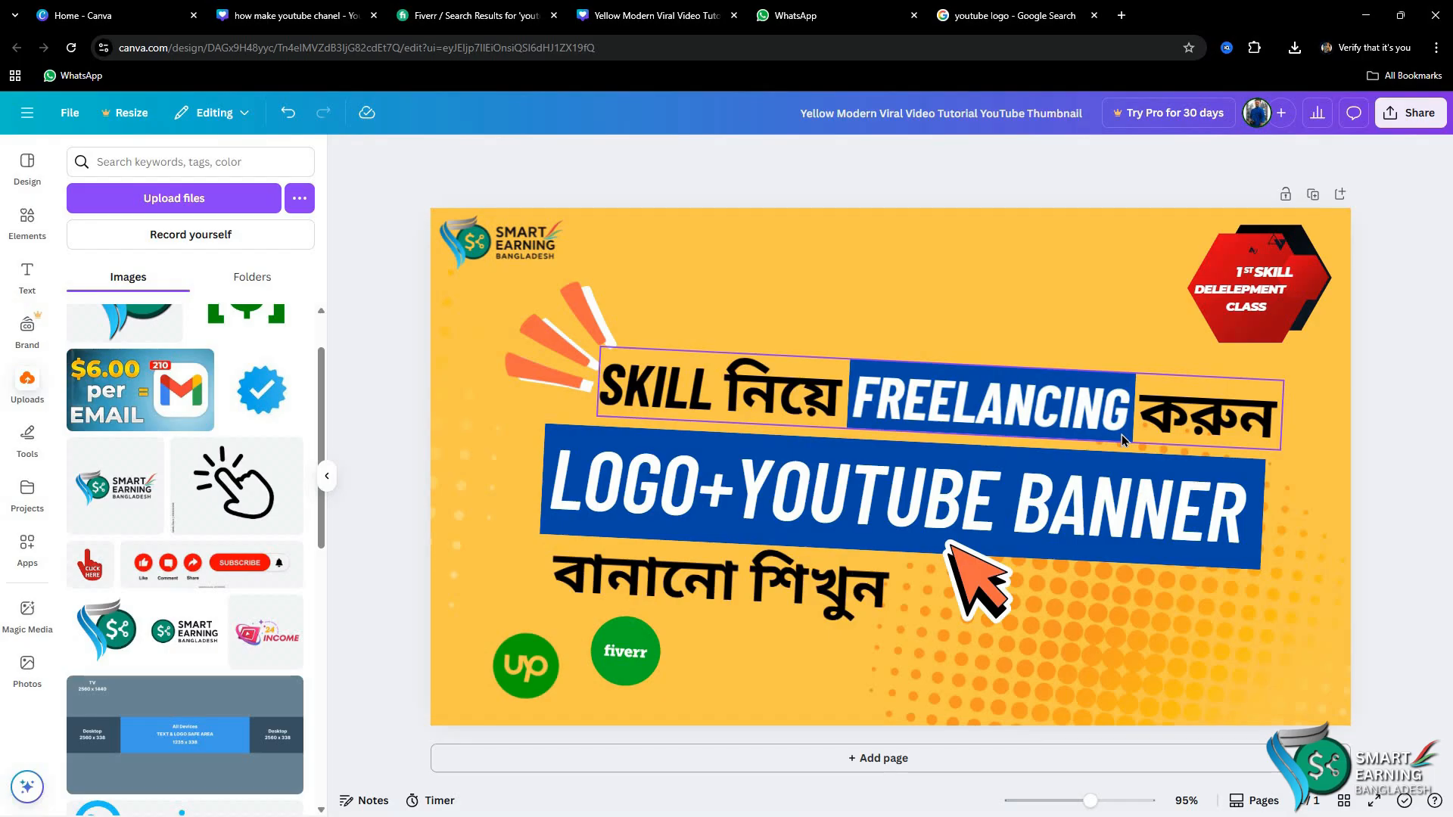
left_click(310, 10)
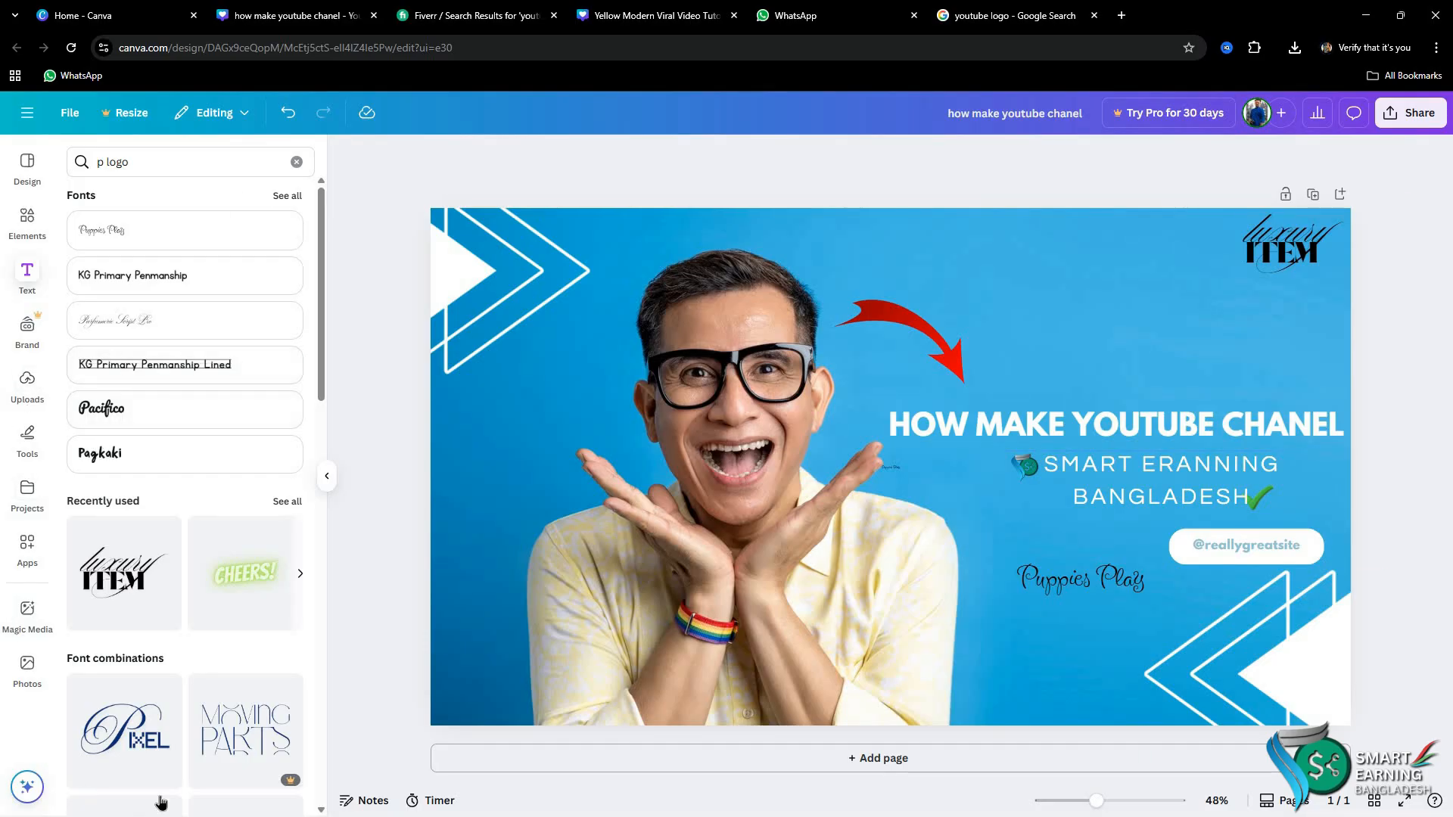
Step: Show the uploaded images, look through the Downloads folder for a file to upload, and cancel the upload
left_click(23, 390)
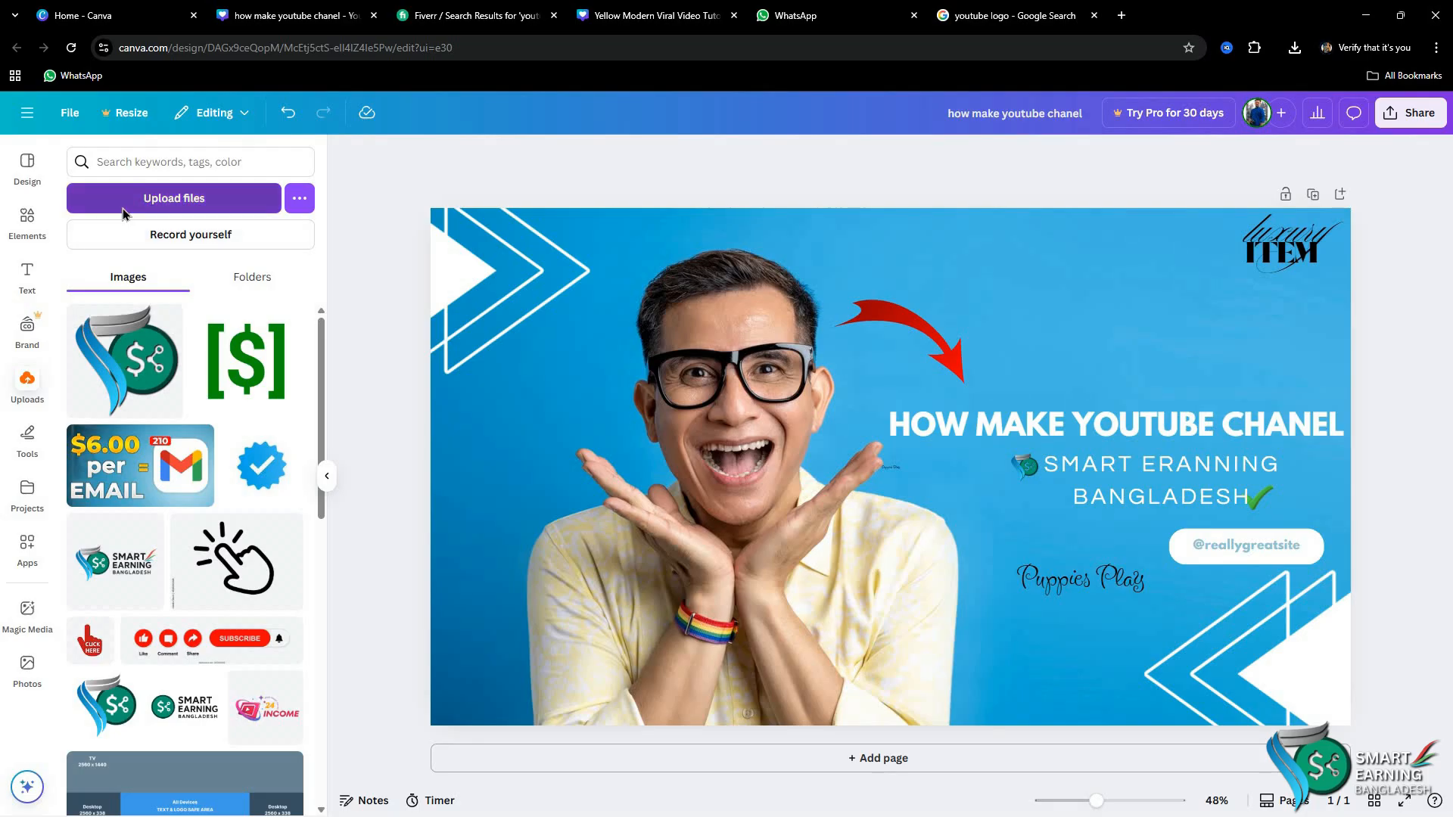
left_click(244, 190)
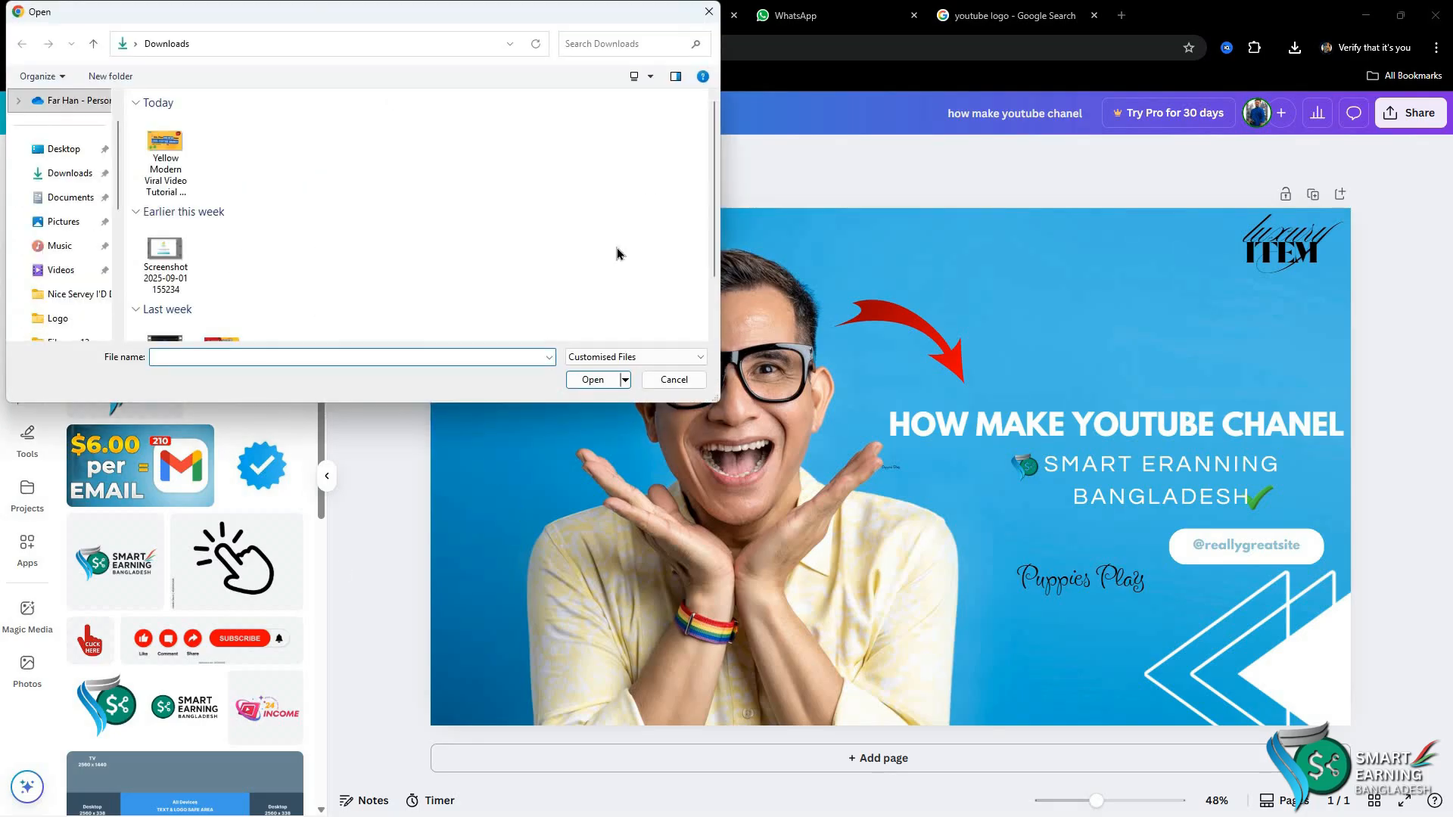
left_click(709, 12)
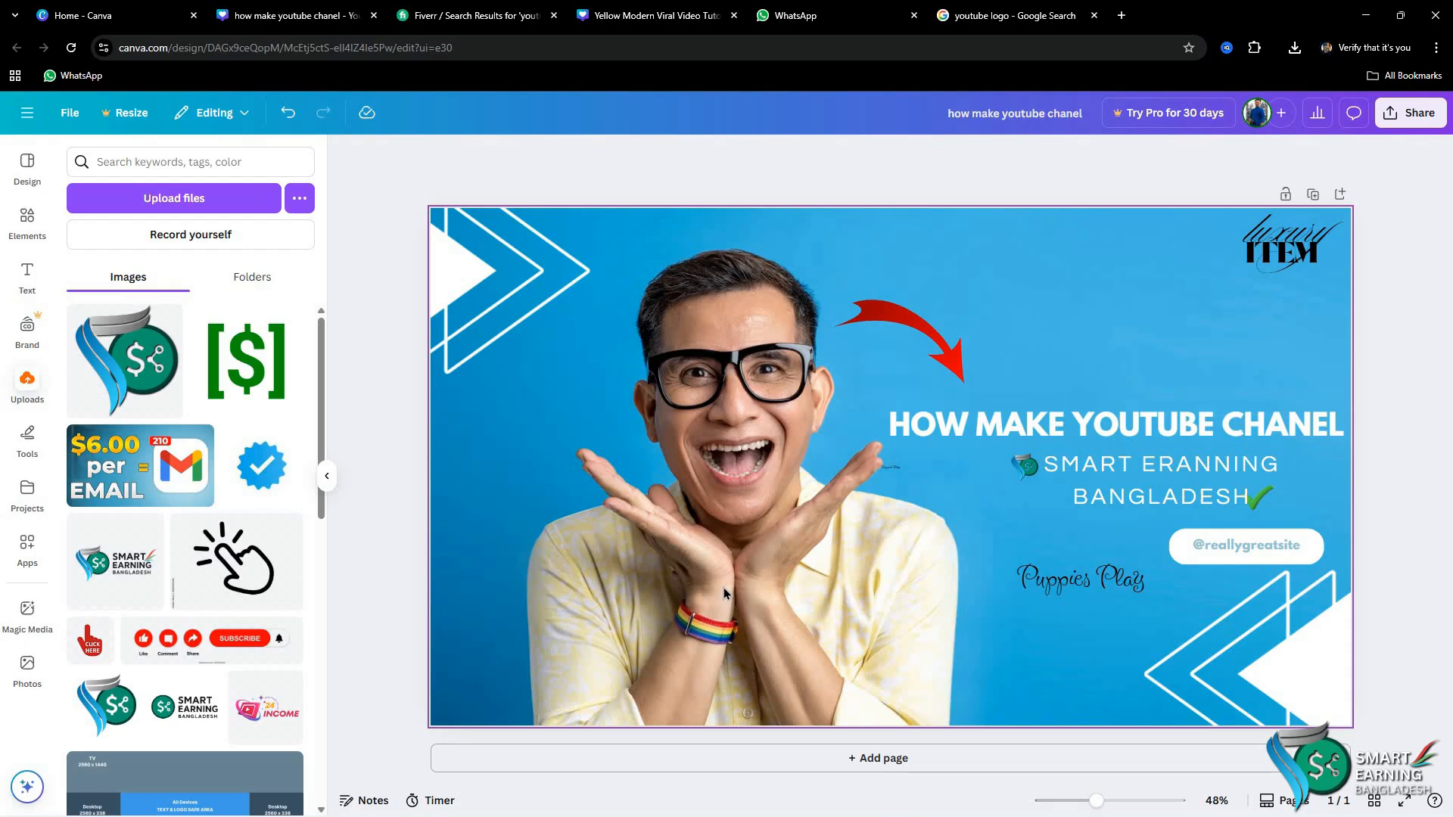
Step: Try the uploaded blue verified badge image over the left side of the banner, and remove it
left_click(261, 465)
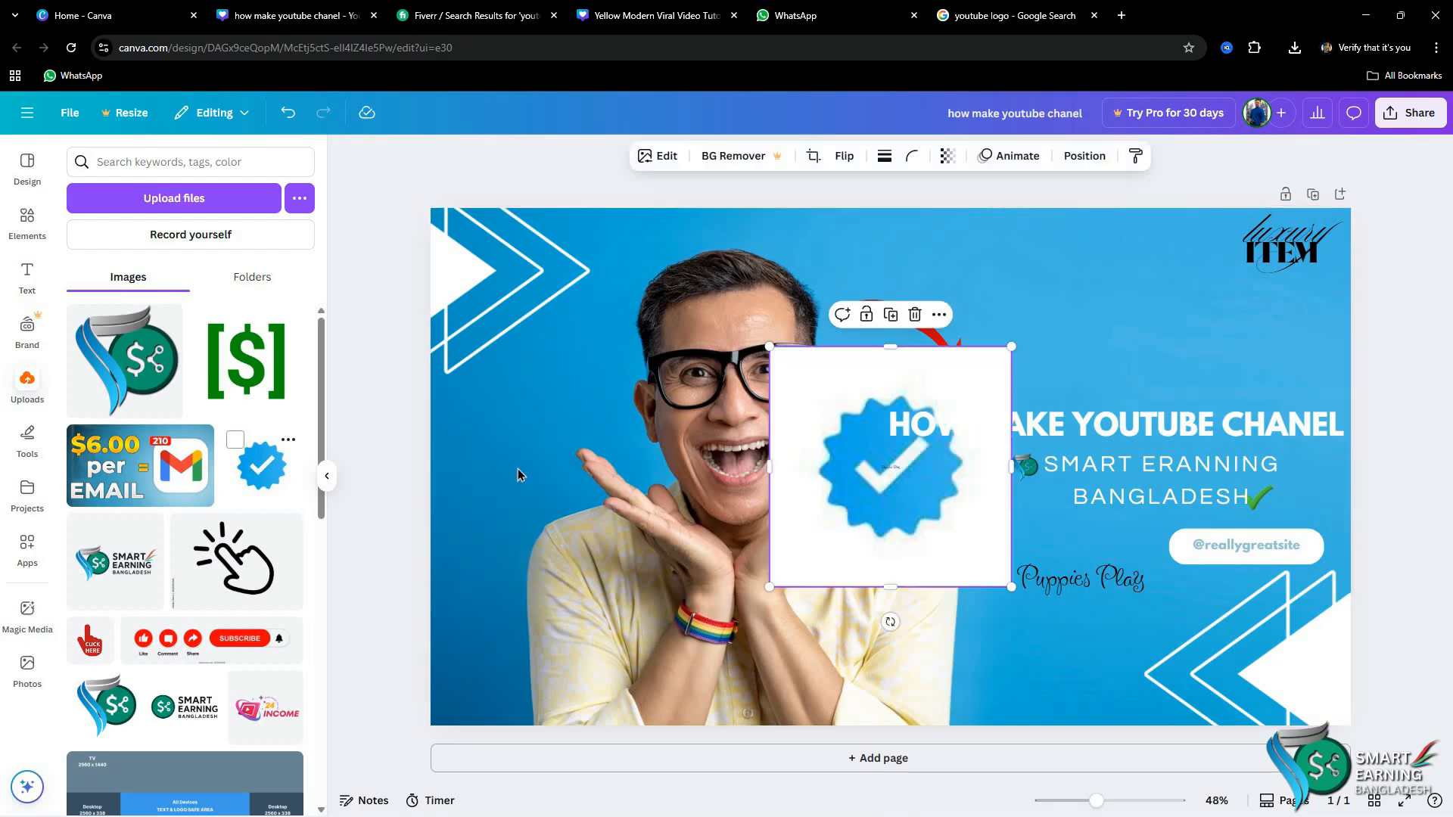
left_click_drag(845, 381, 528, 331)
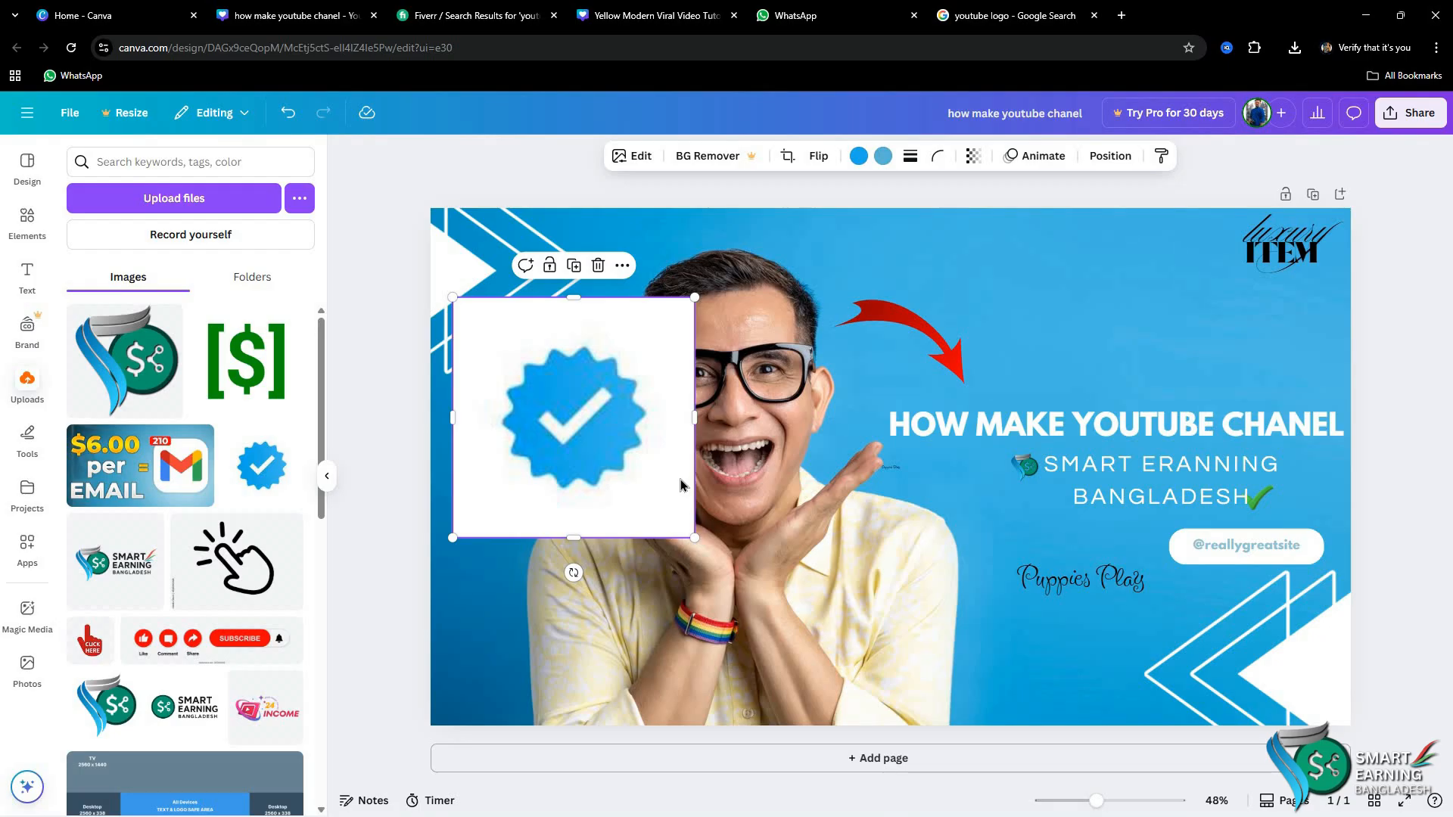
key("Delete")
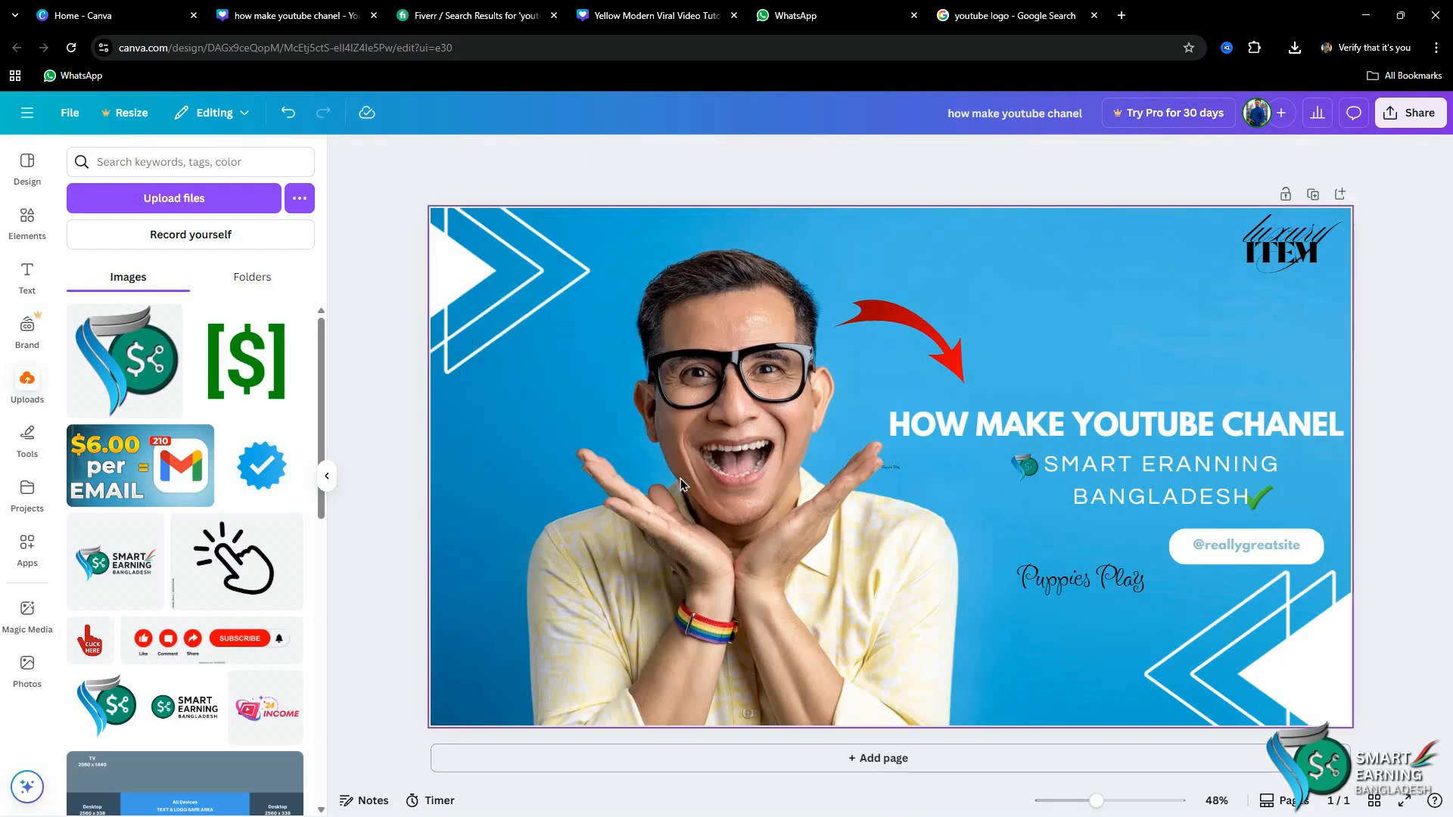
scroll(279, 426, "down", 6)
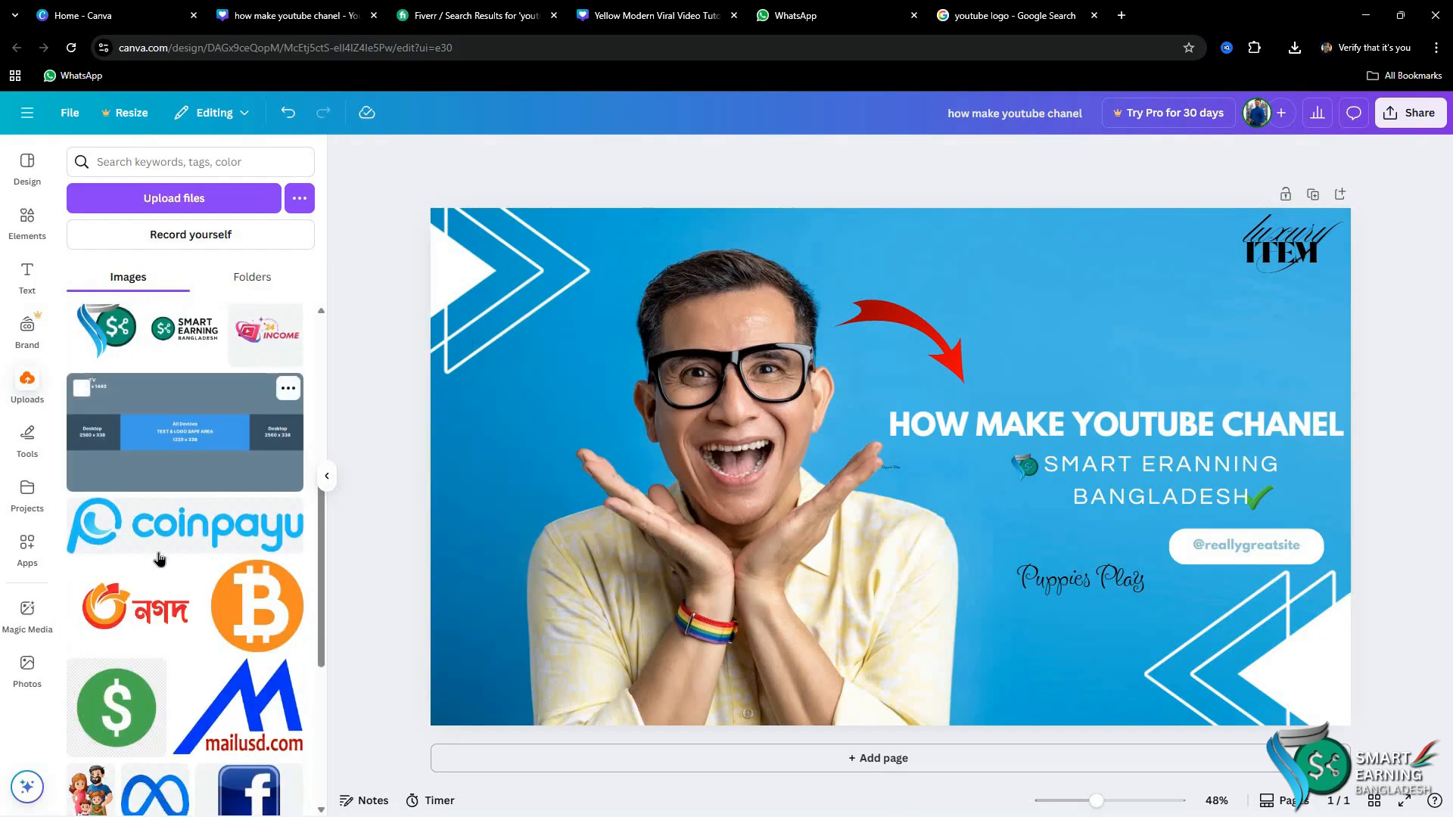
scroll(183, 555, "up", 4)
scroll(182, 555, "up", 3)
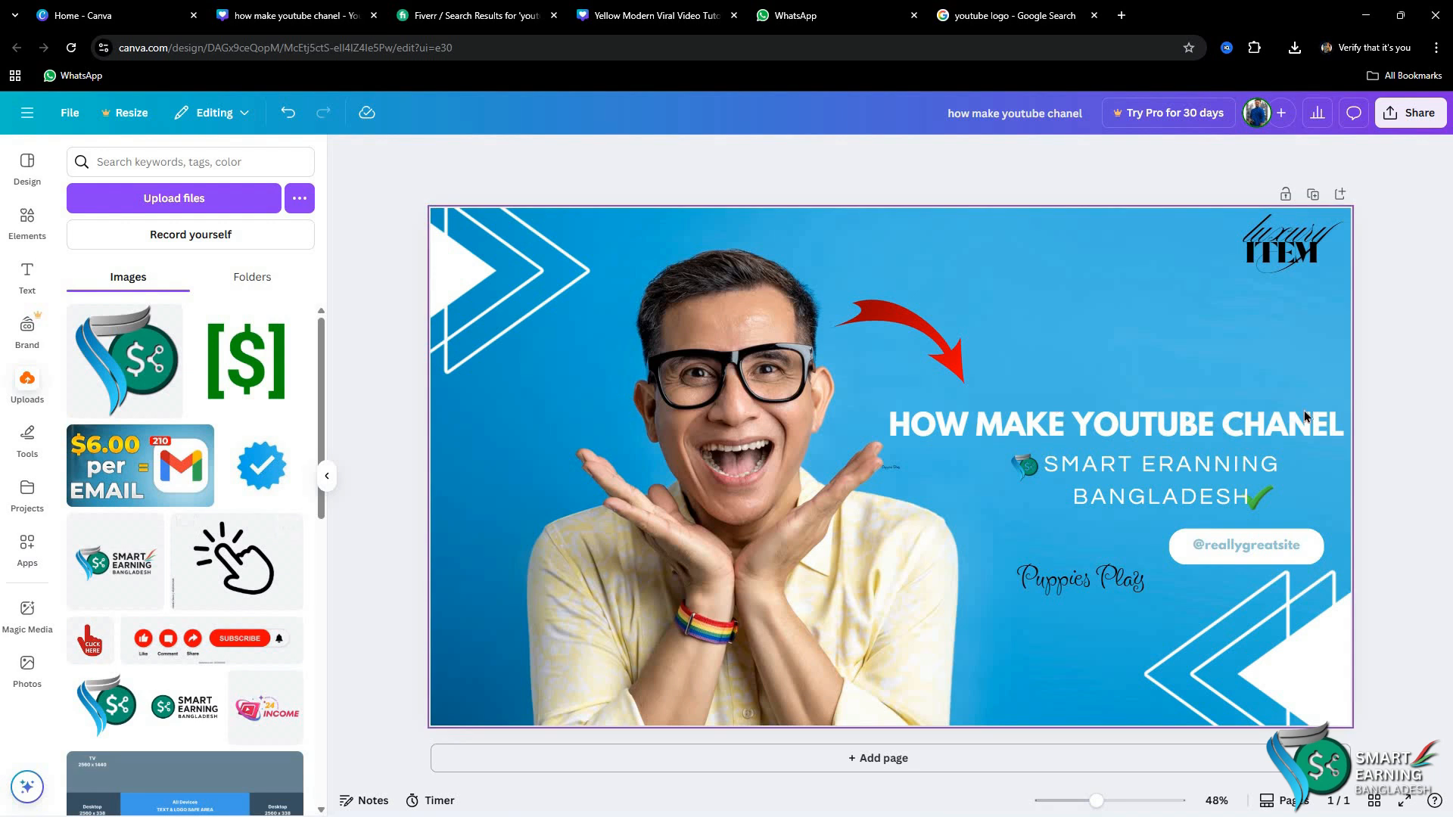
Step: Download the finished banner design as a PNG file at size 1 (2,560 × 1,440 px)
left_click(1421, 129)
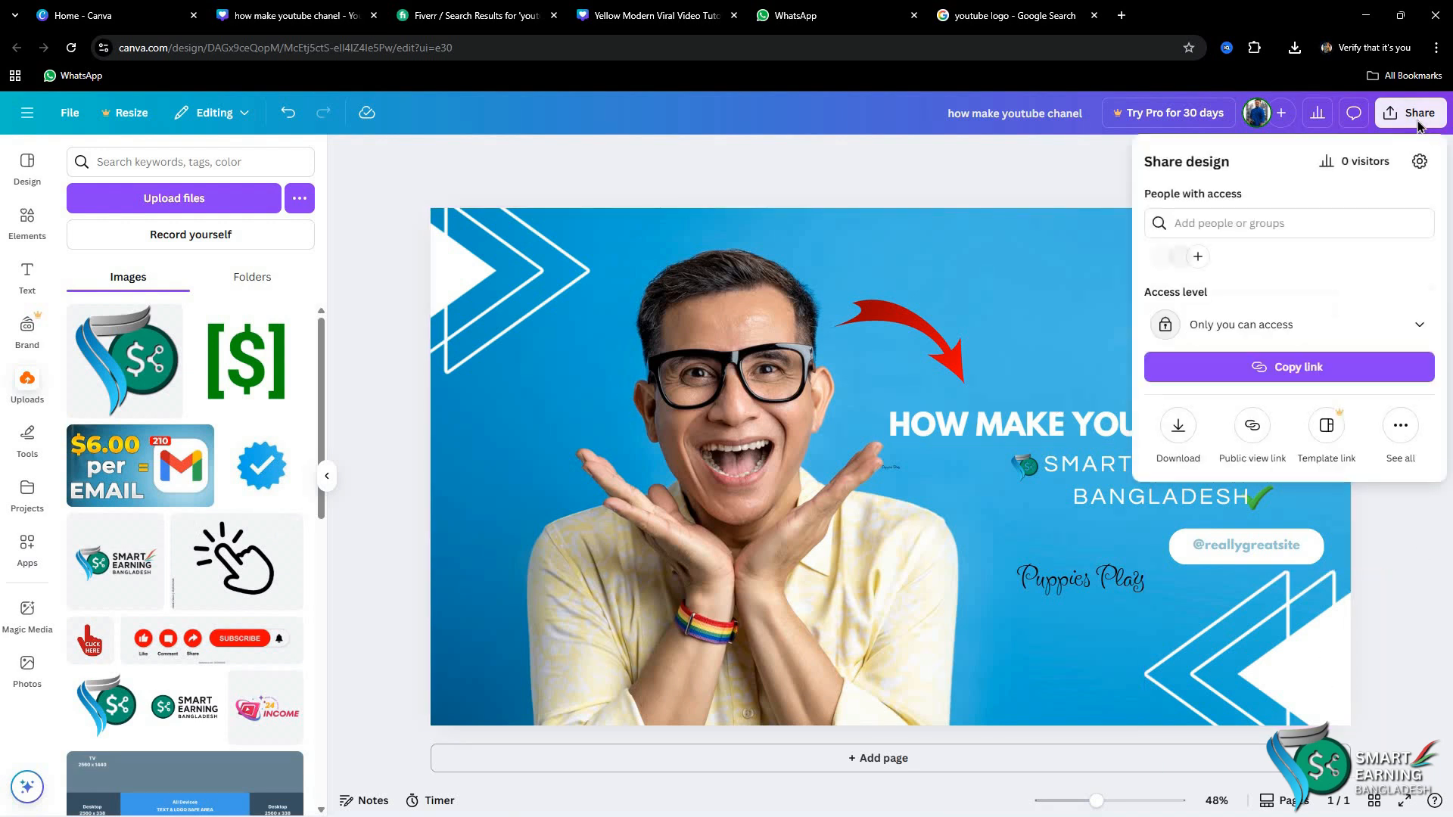
left_click(1175, 430)
left_click(1223, 227)
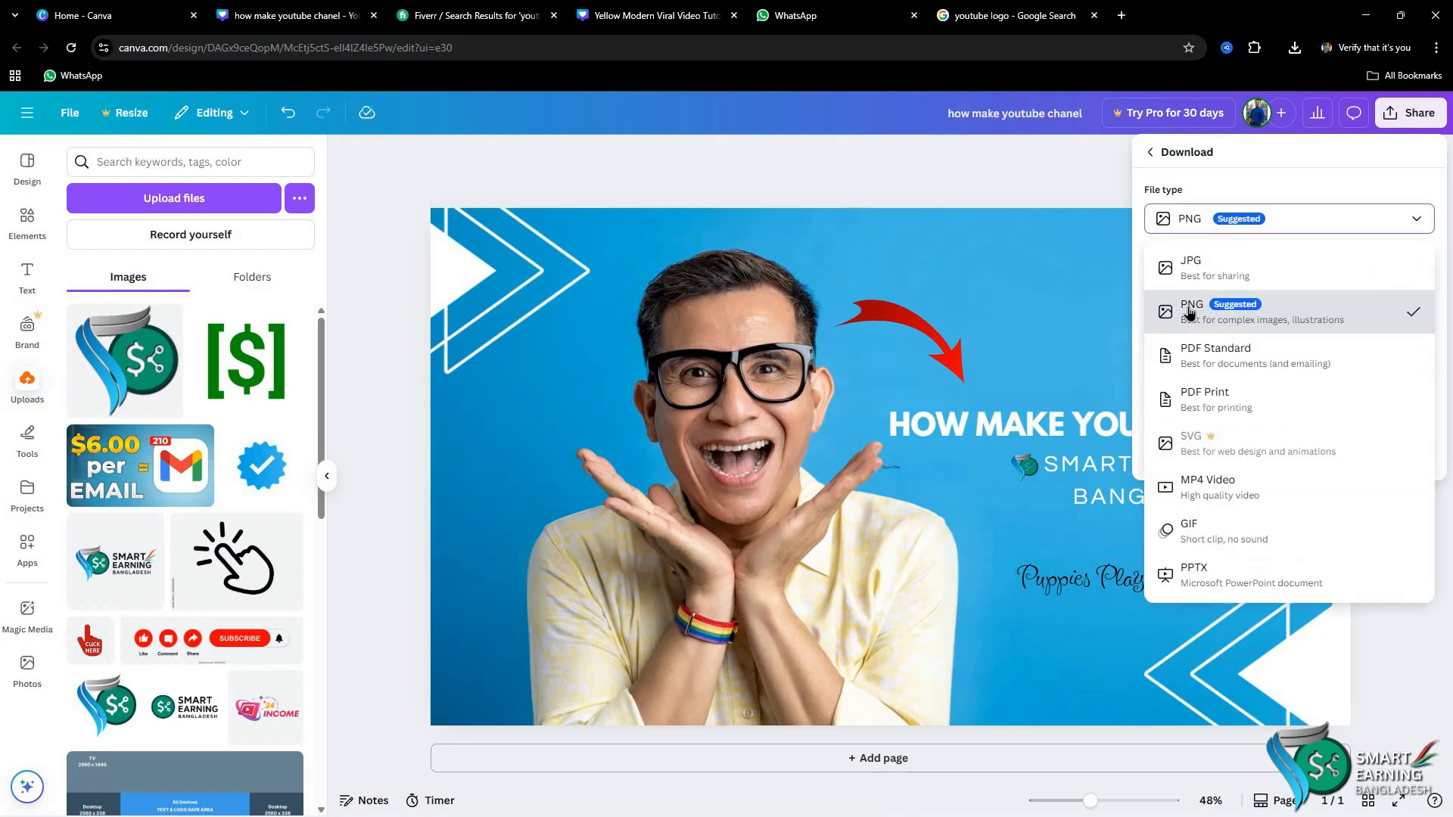
left_click(1190, 320)
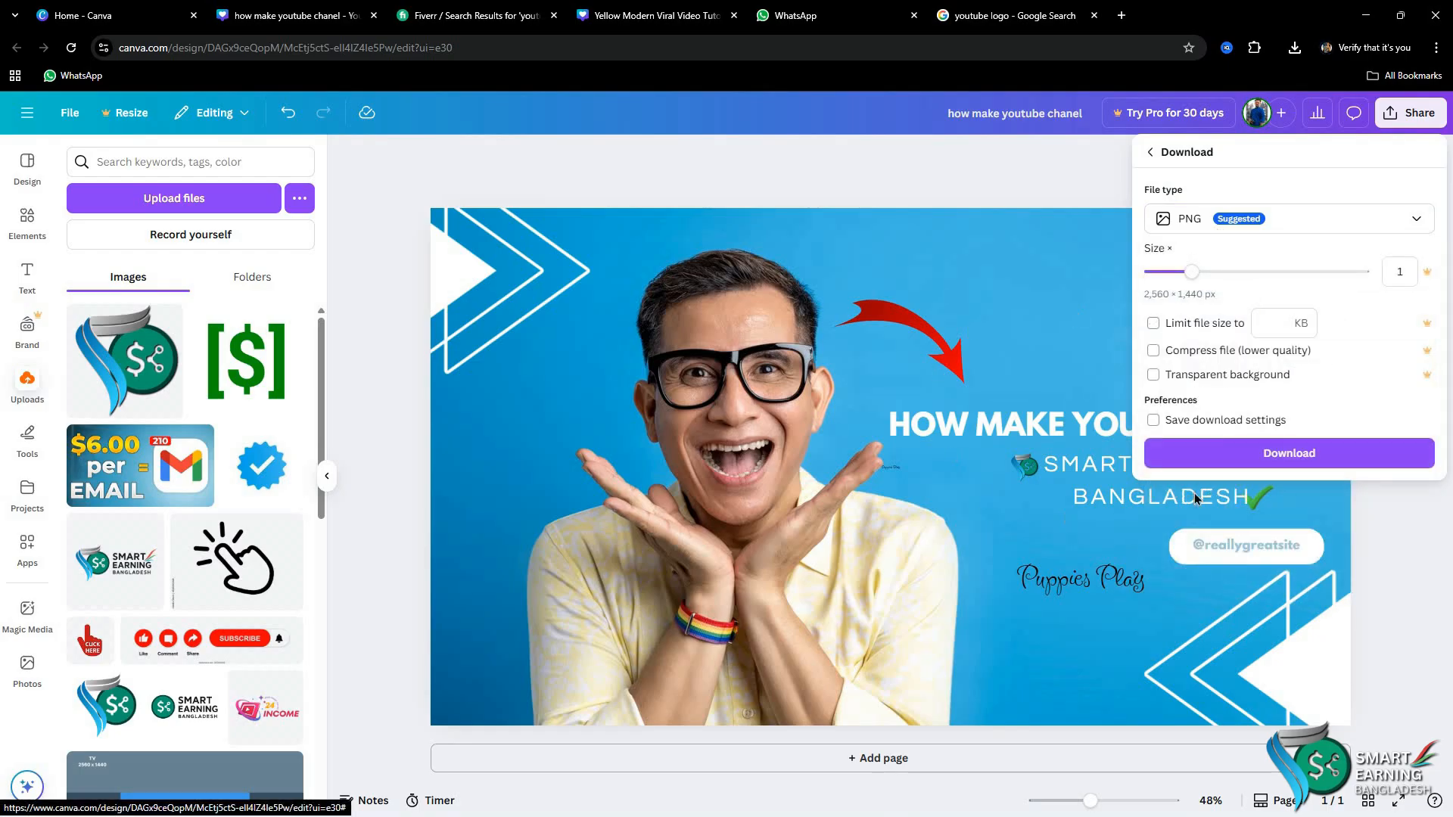
left_click(1250, 453)
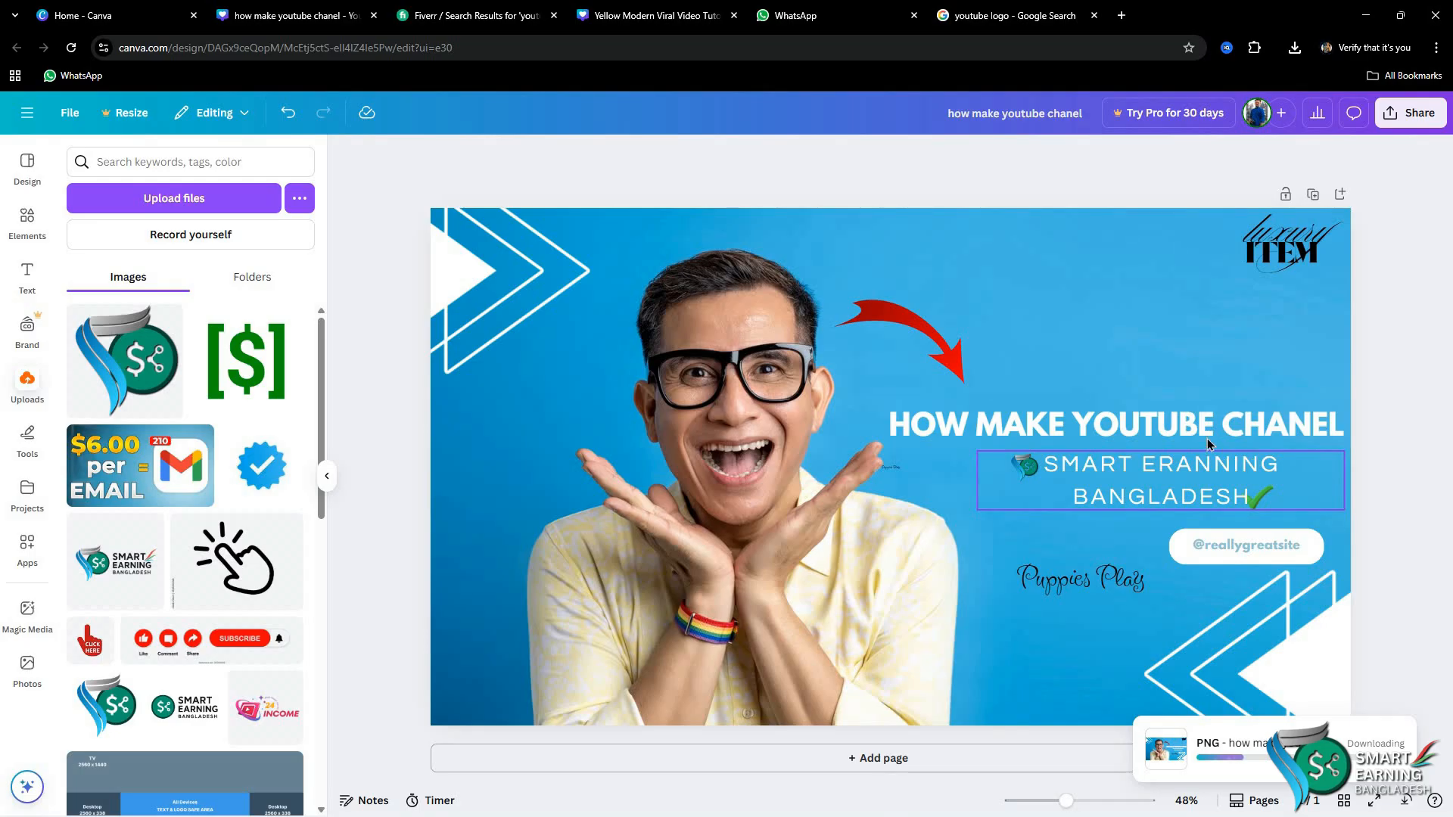
Step: Switch to the Yellow Modern Viral Video Tutorial YouTube Thumbnail design and download it as a PNG file
left_click(624, 15)
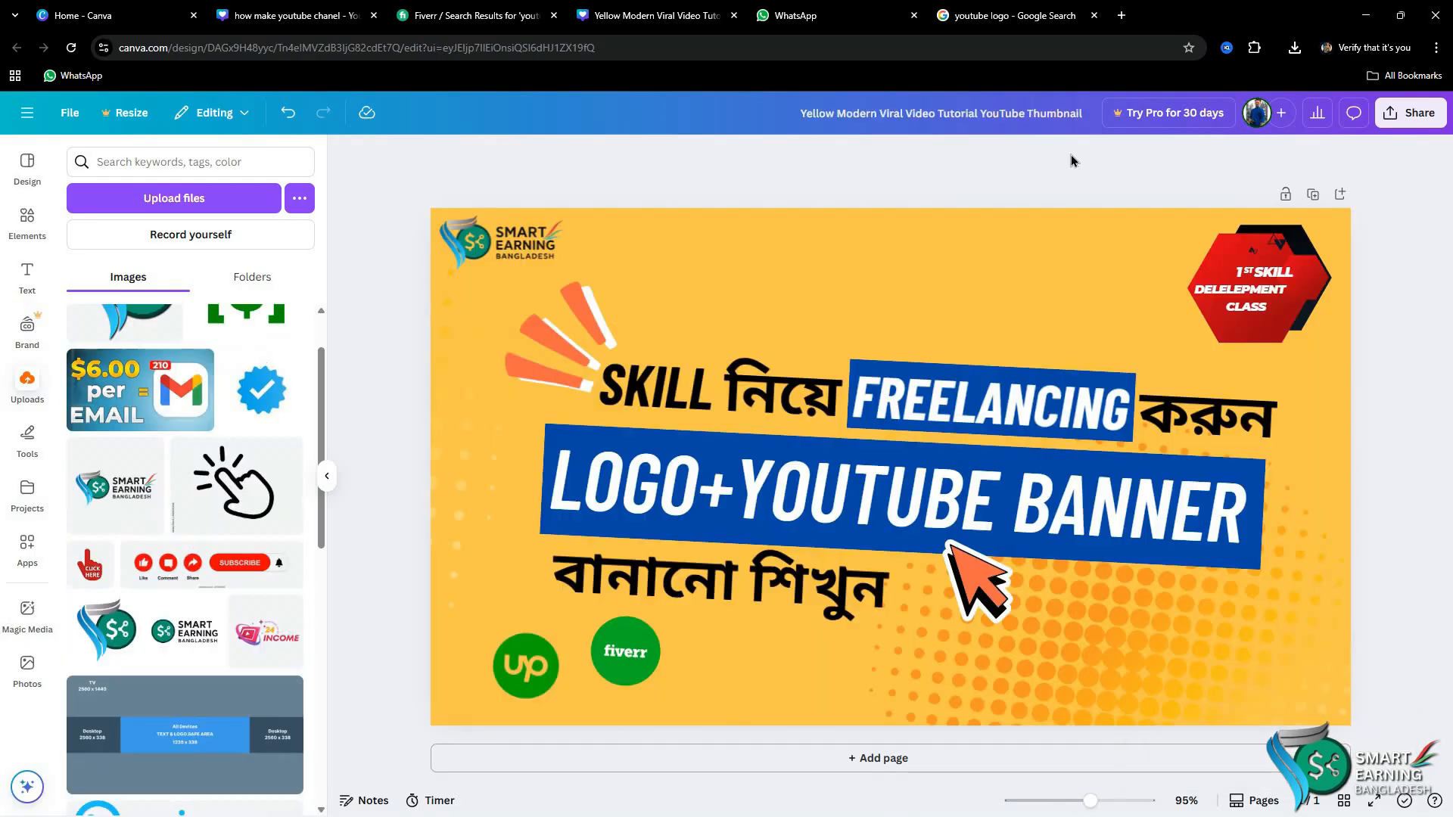
left_click(1404, 117)
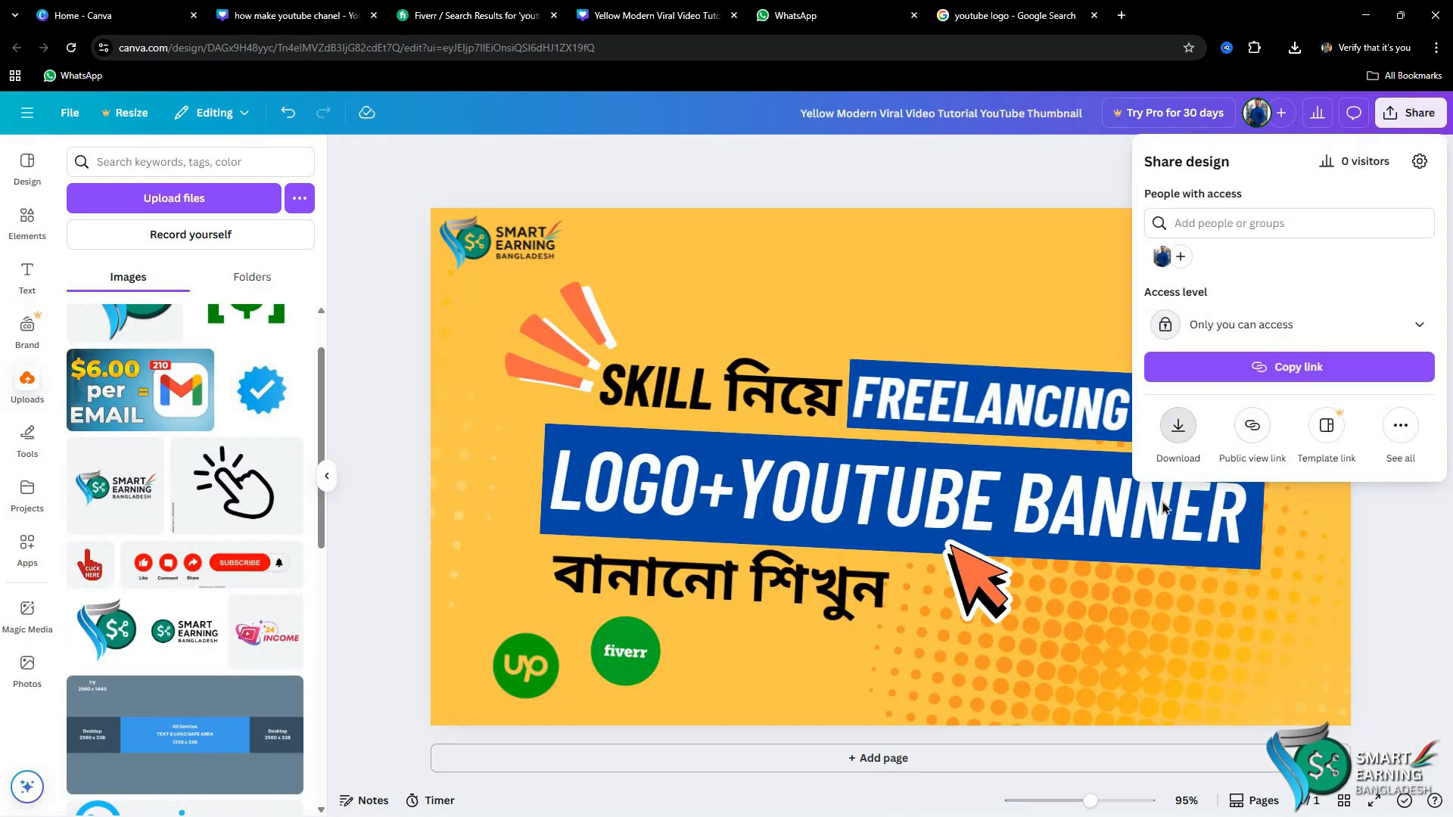
left_click(1173, 437)
left_click(1231, 452)
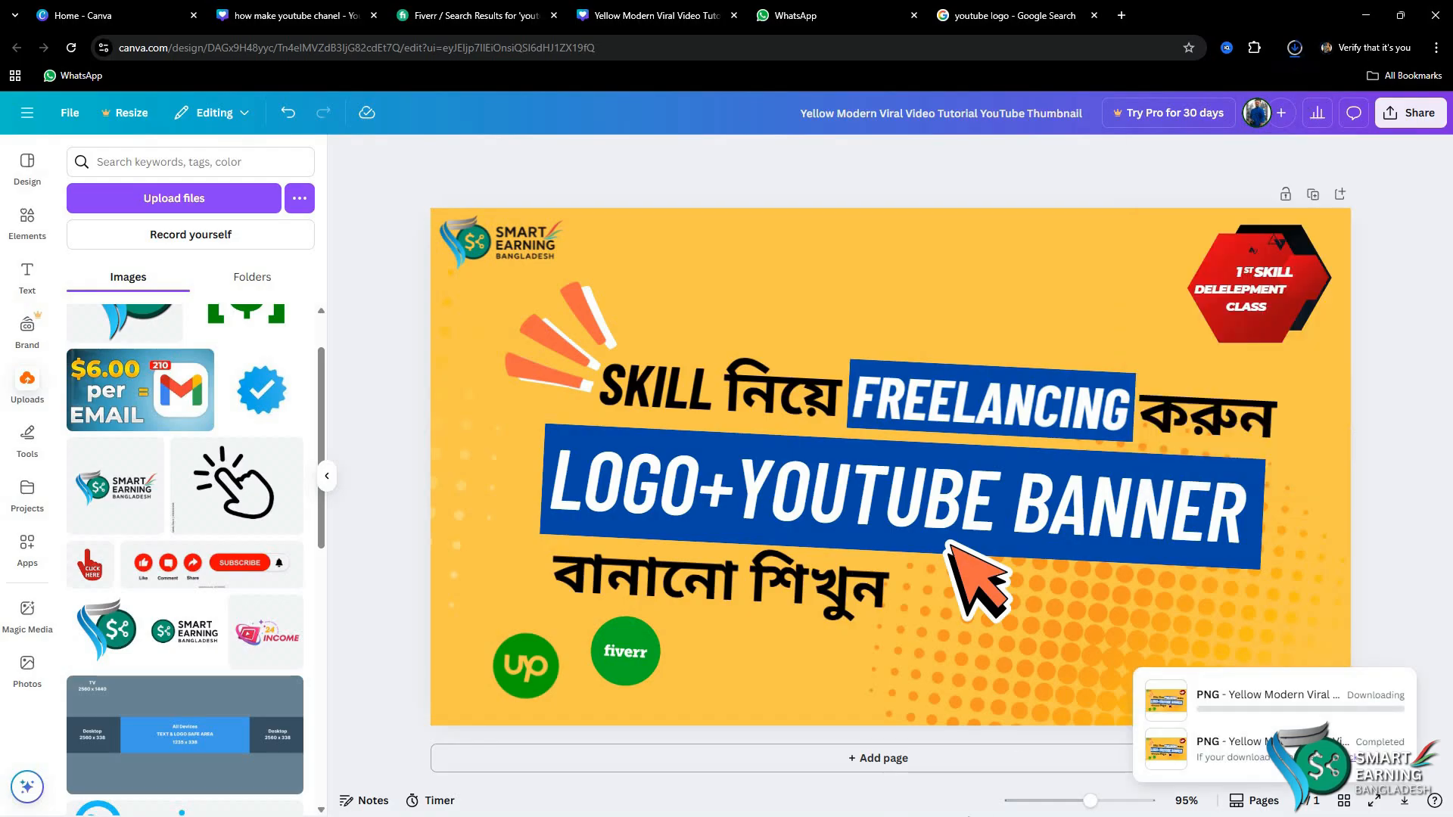